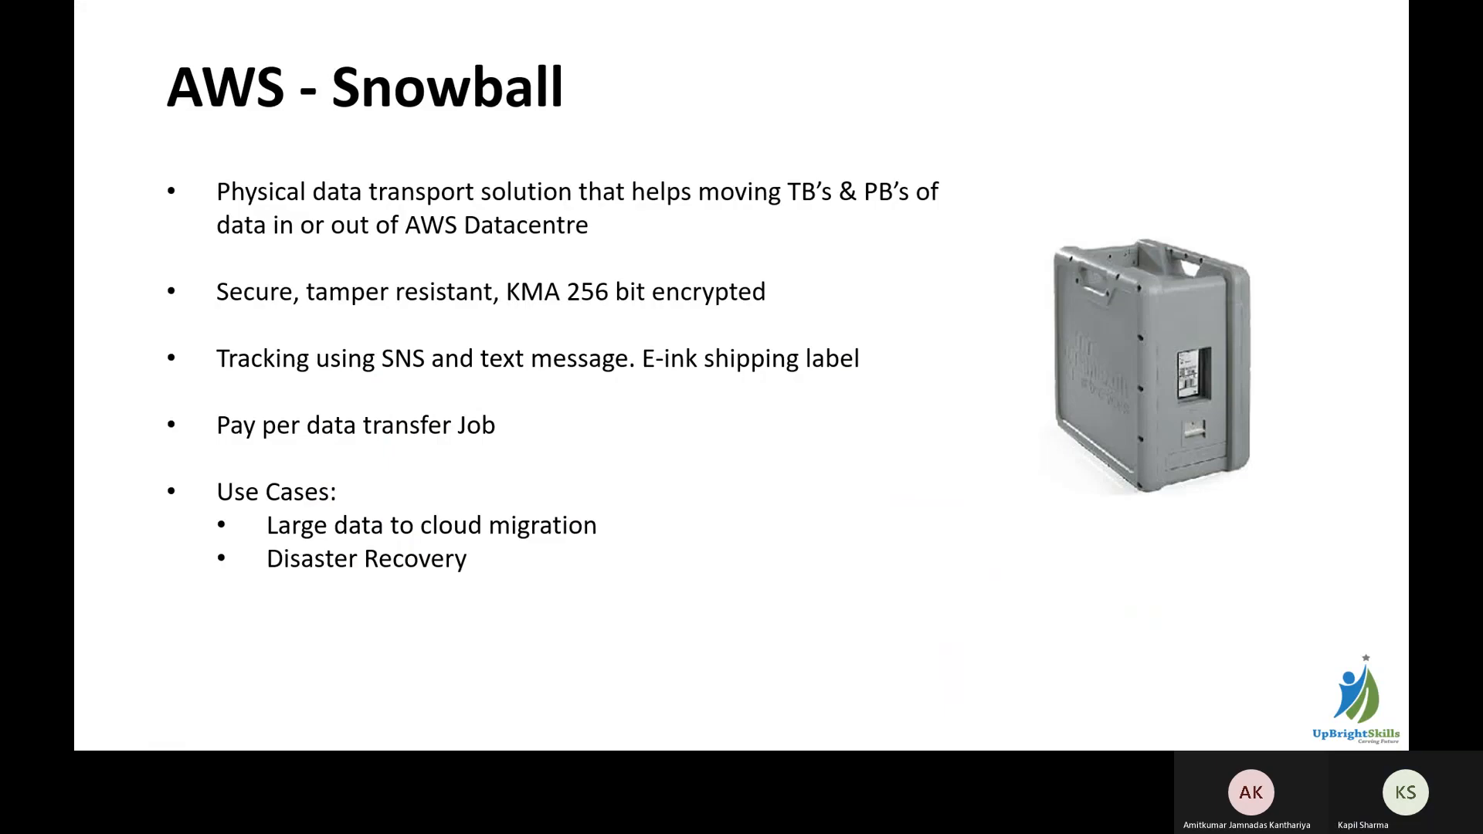
- Switch to the AWS Management Console in the browser, search for snow and open AWS Snow Family
key(alt+Tab)
key(alt+Tab)
key(alt+Tab)
key(alt+Tab)
key(alt+Tab)
key(alt+Tab)
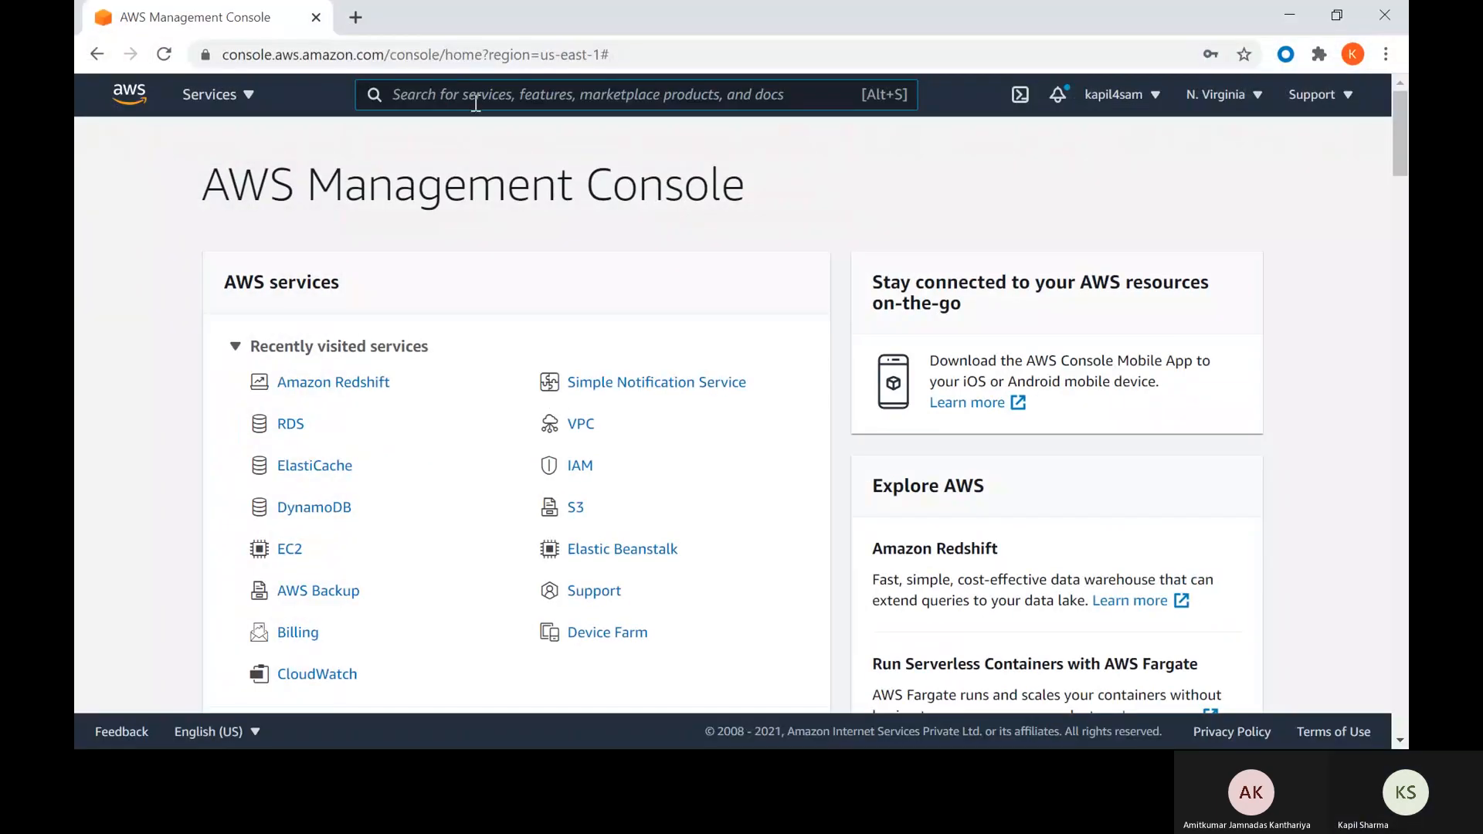
click(476, 103)
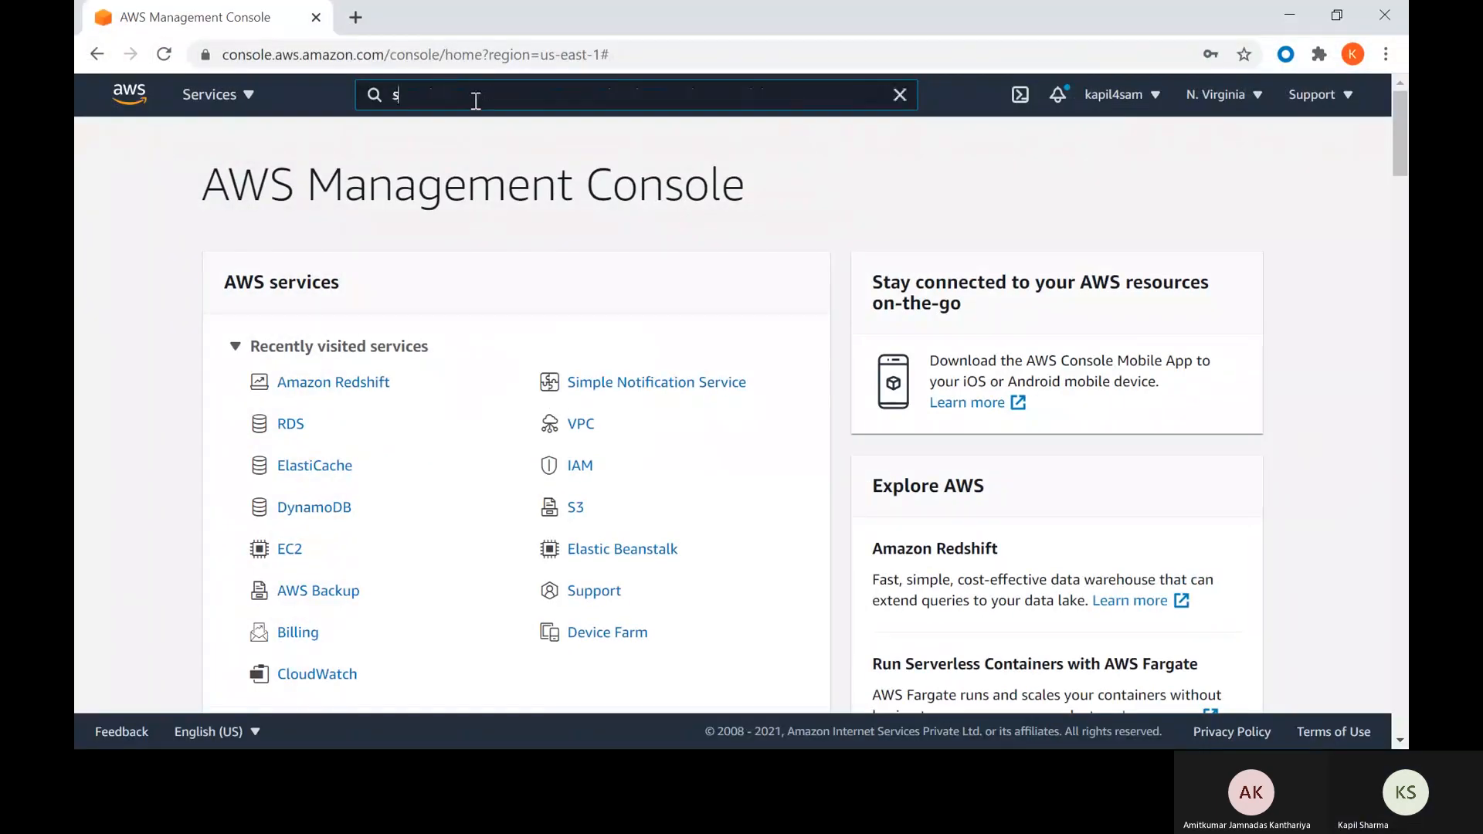
text(snow)
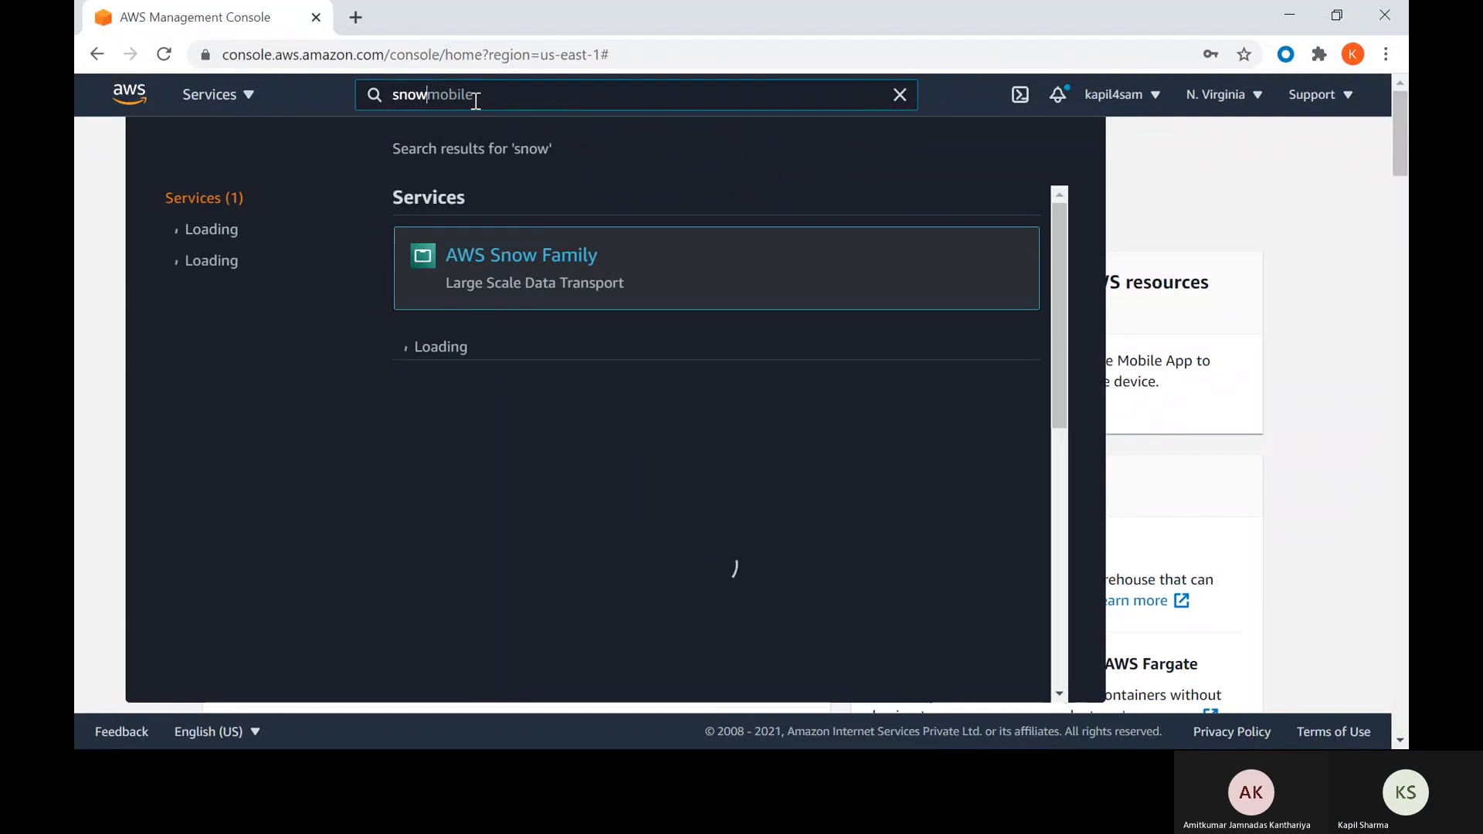
text(mob)
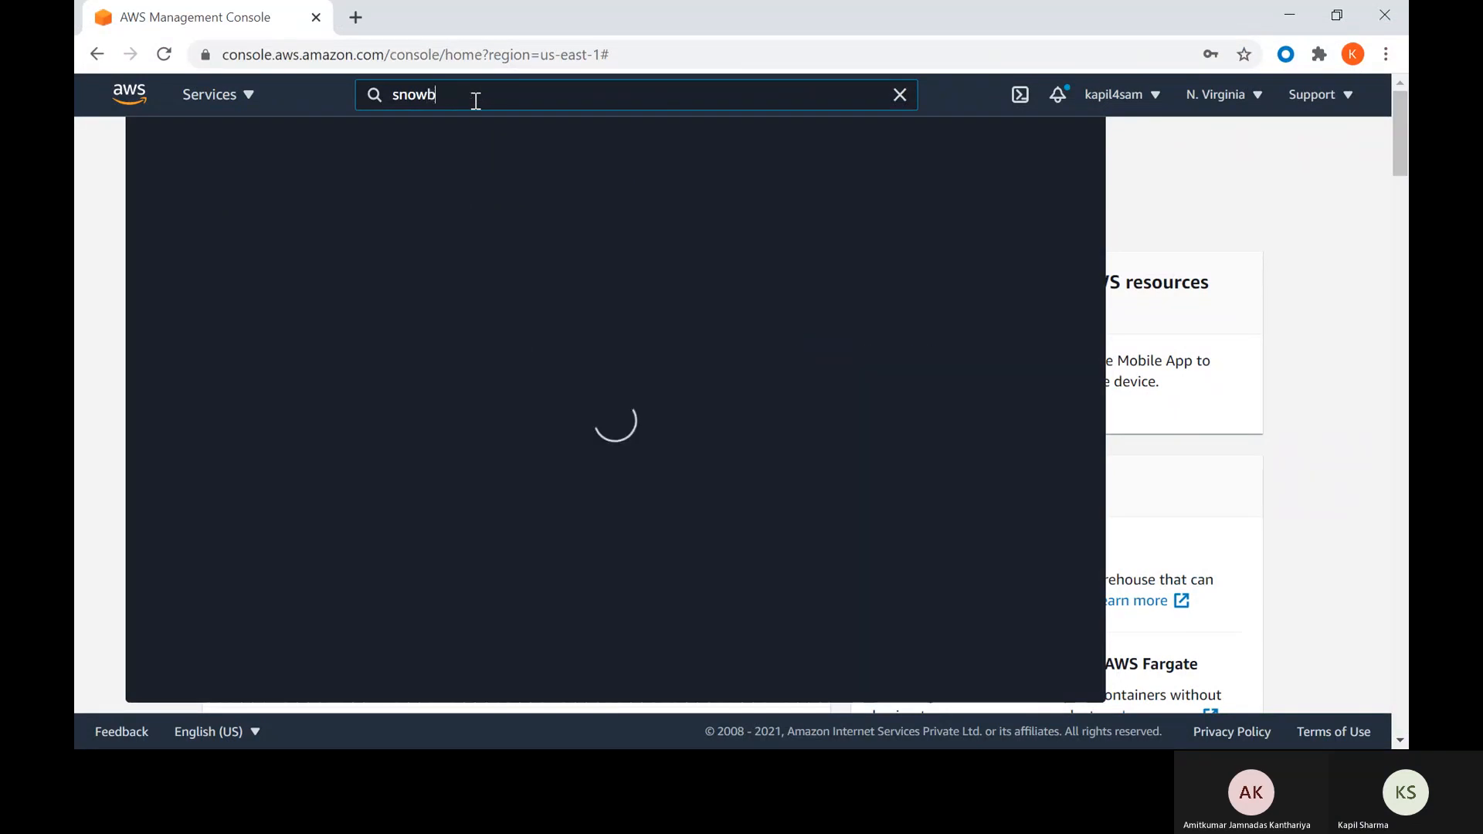
key(BackSpace)
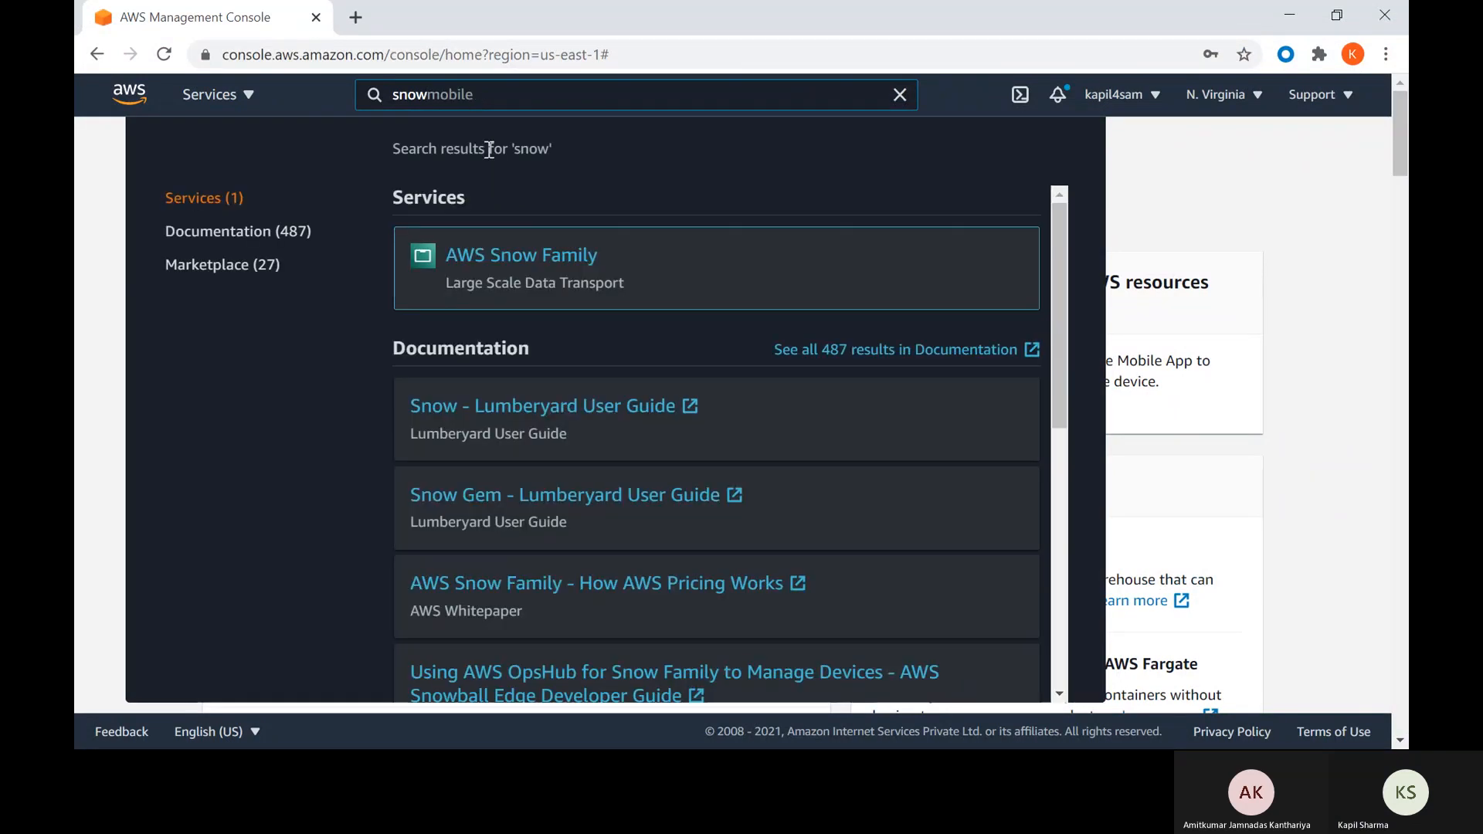
click(541, 261)
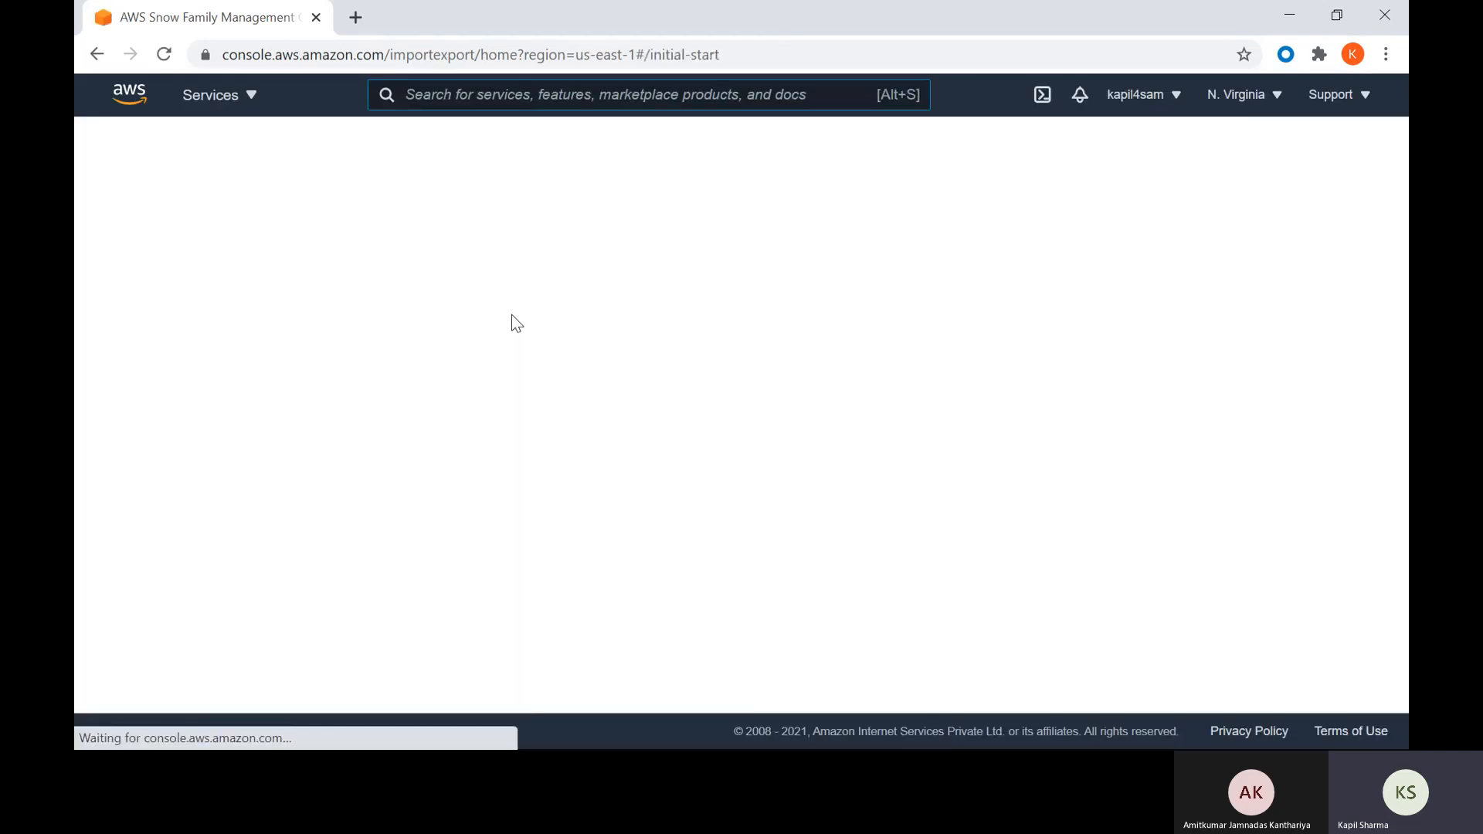
- Examine the Snow Family overview page, including its device types, description, feature highlights and support links
scroll(497, 359, down, 3)
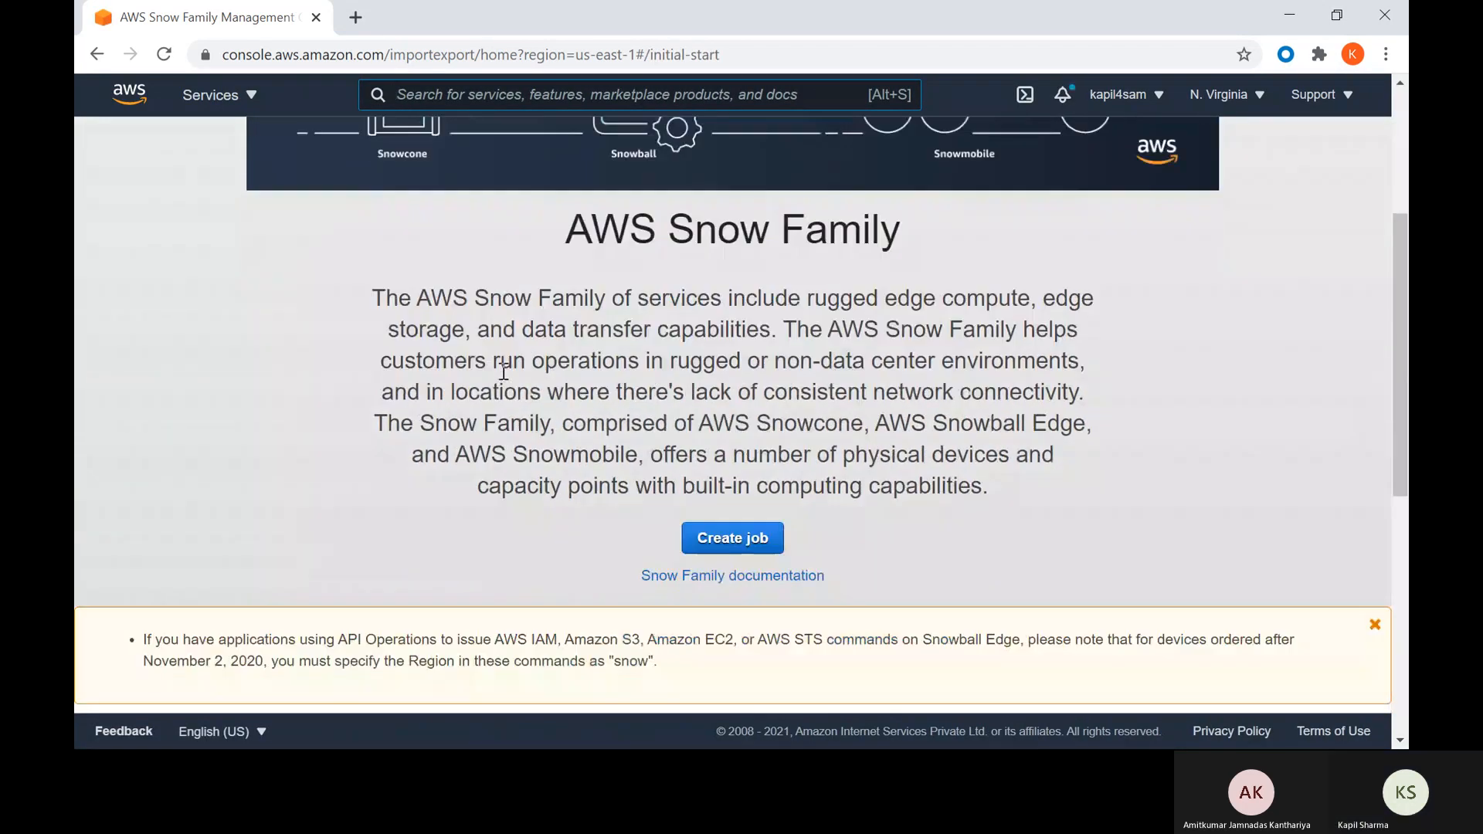
scroll(582, 420, down, 2)
click(706, 410)
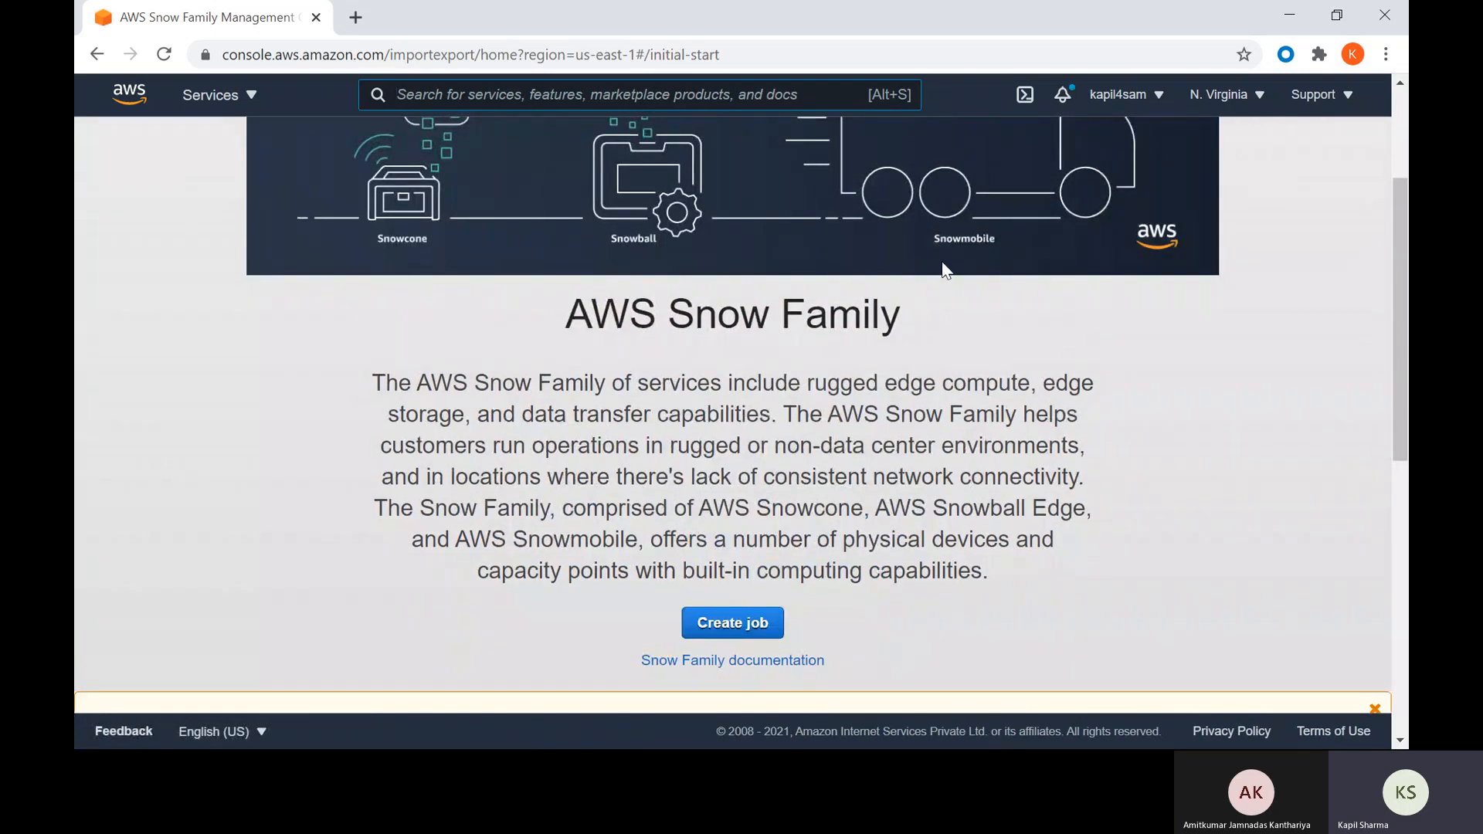
scroll(757, 268, up, 1)
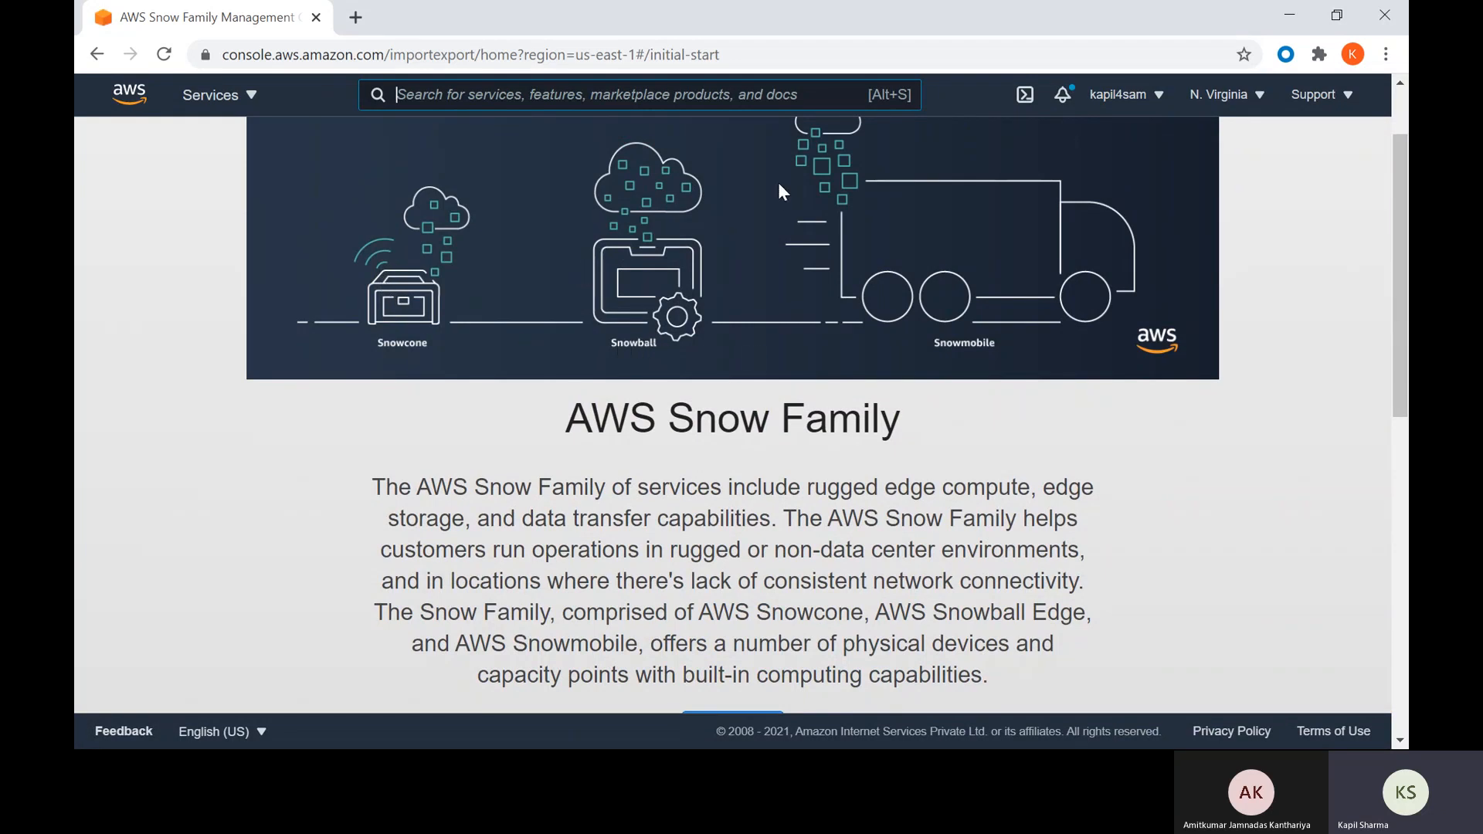
scroll(953, 332, up, 1)
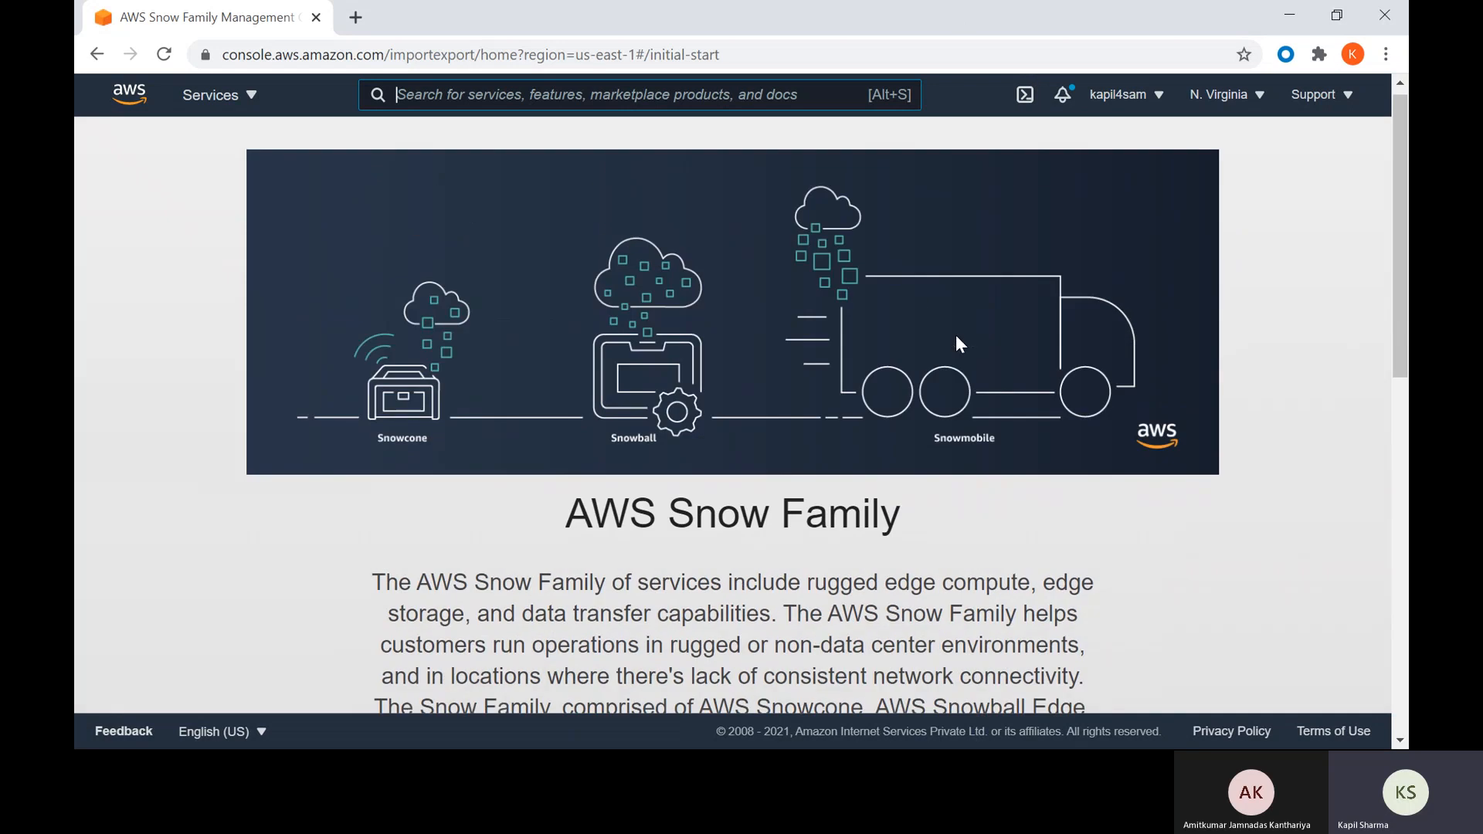
scroll(957, 335, down, 5)
scroll(956, 338, down, 5)
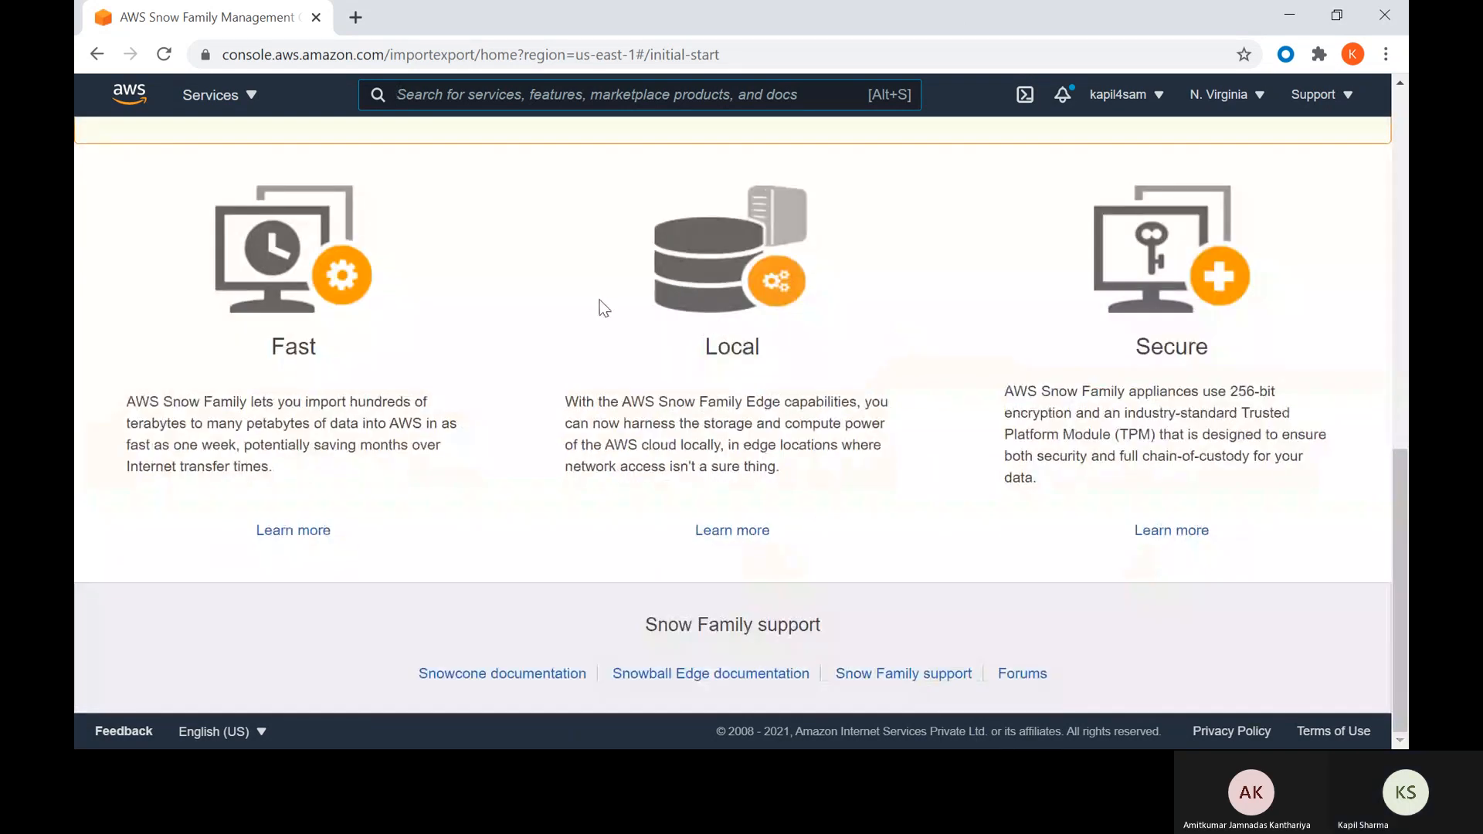
scroll(699, 555, up, 5)
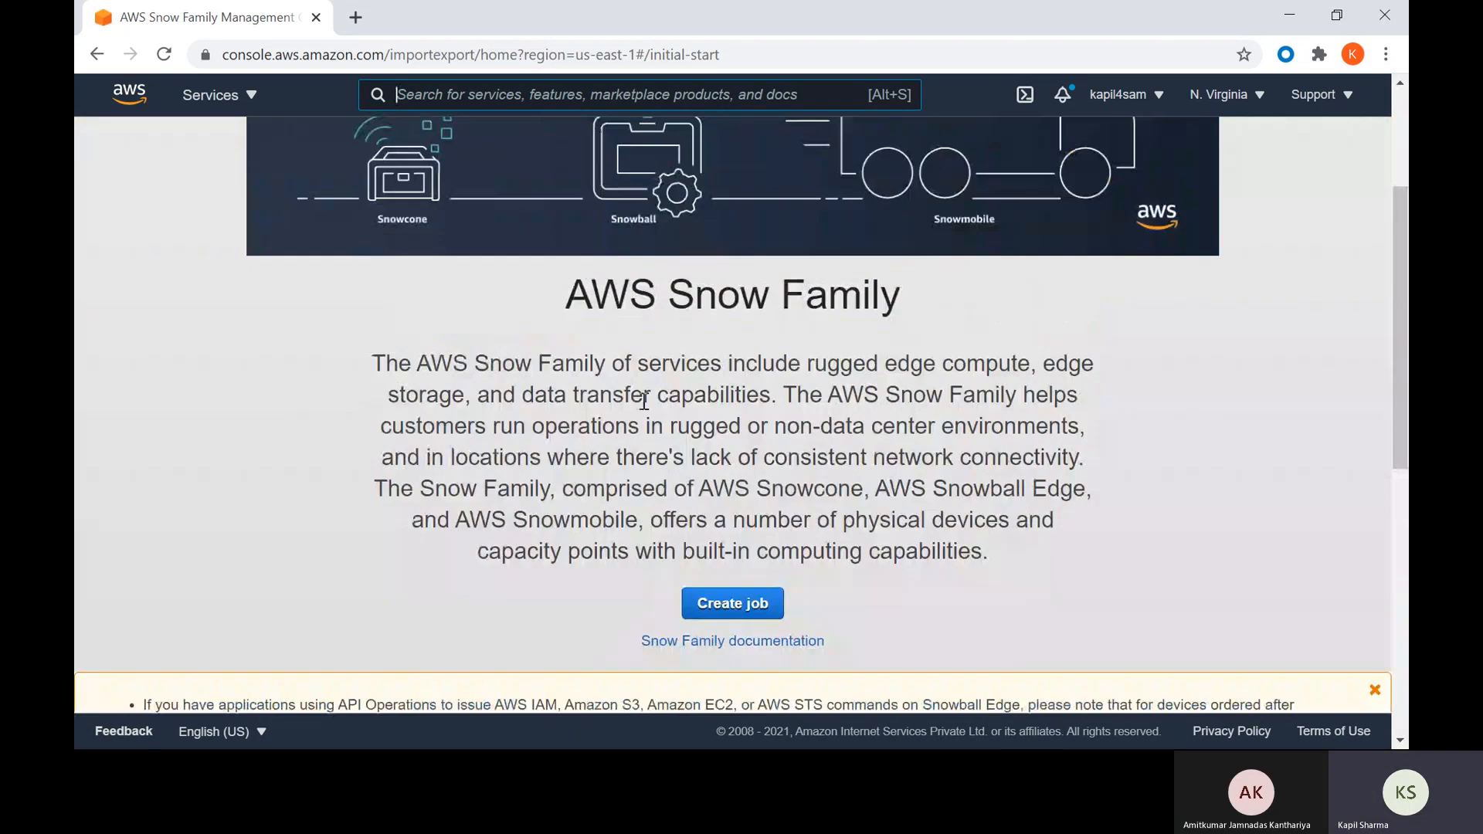
- Start creating a Snow Family job with United States as the destination country
click(728, 610)
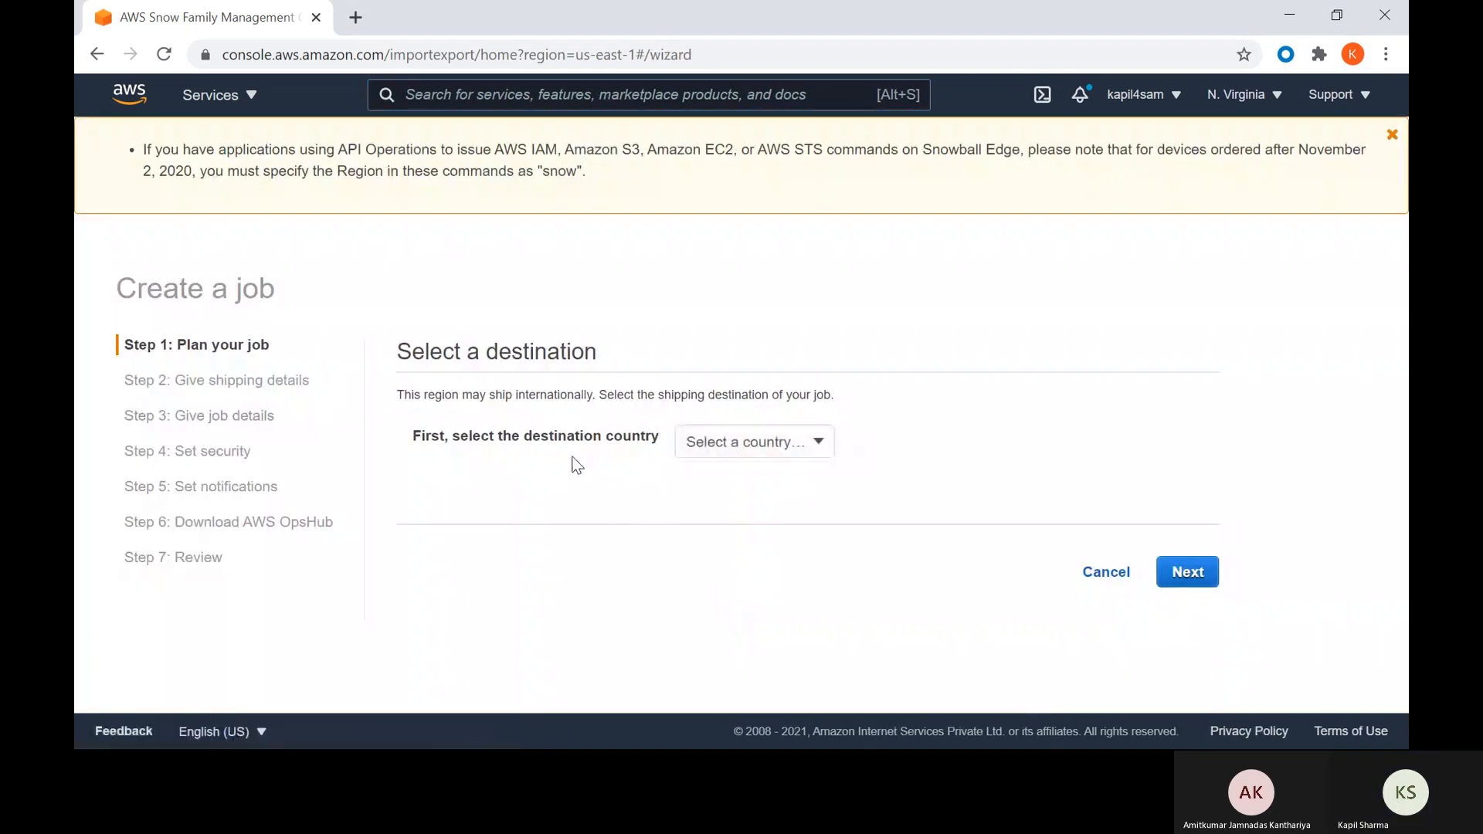
click(755, 447)
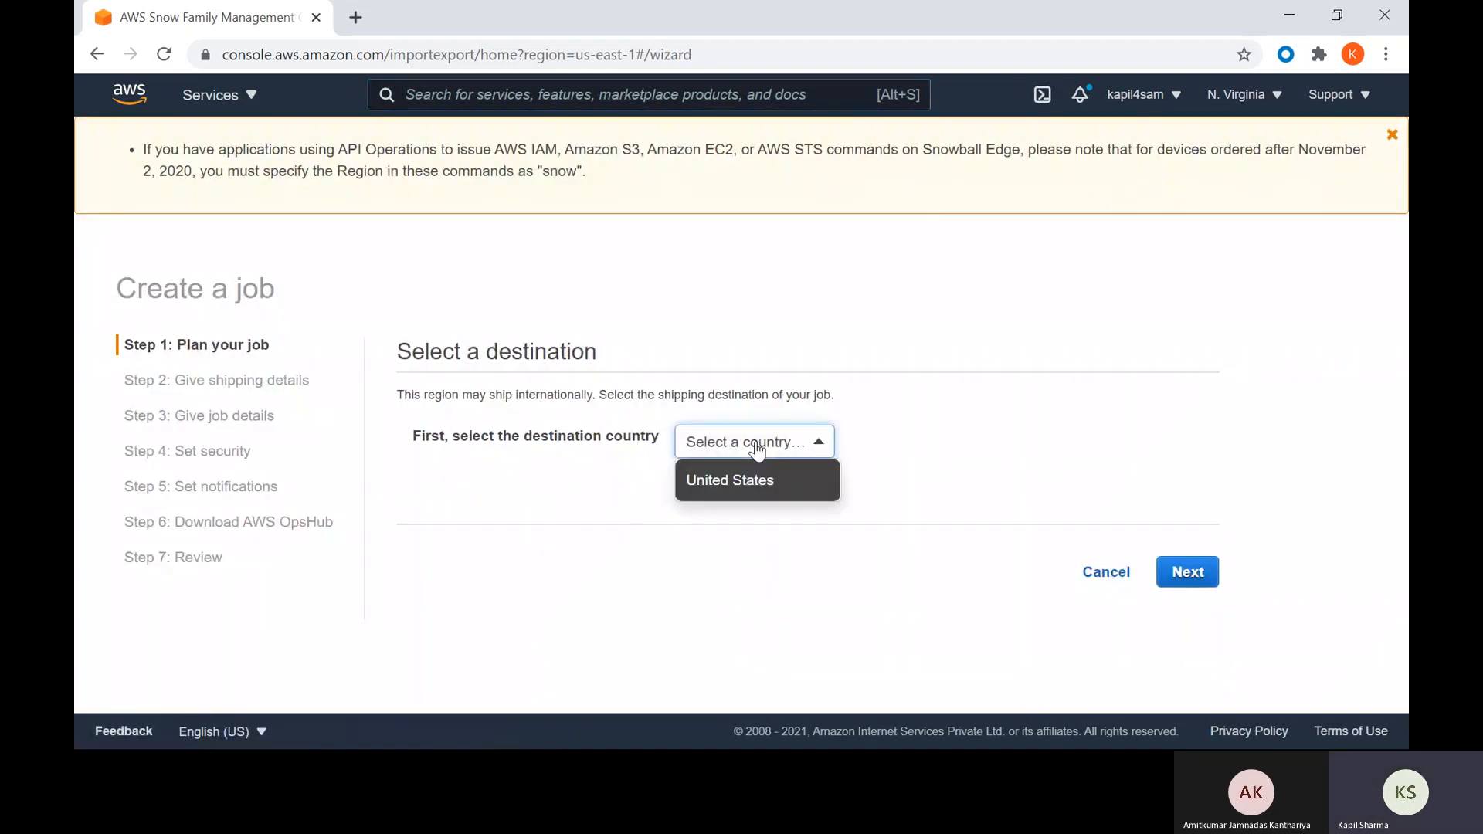
click(740, 485)
- Try the Local compute and storage only job type, then choose Import into Amazon S3 and continue to the shipping details
scroll(731, 487, down, 4)
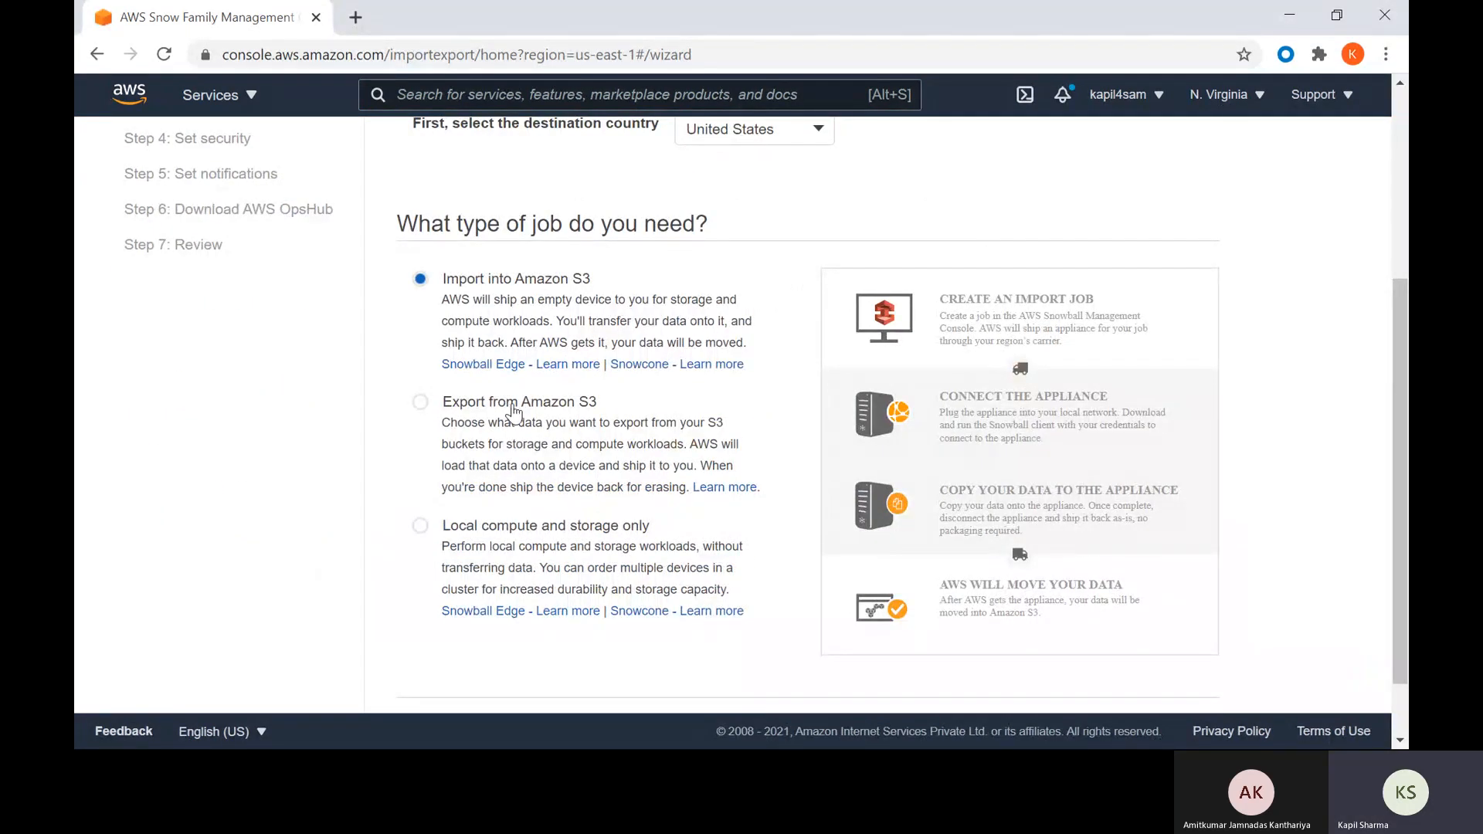
click(481, 531)
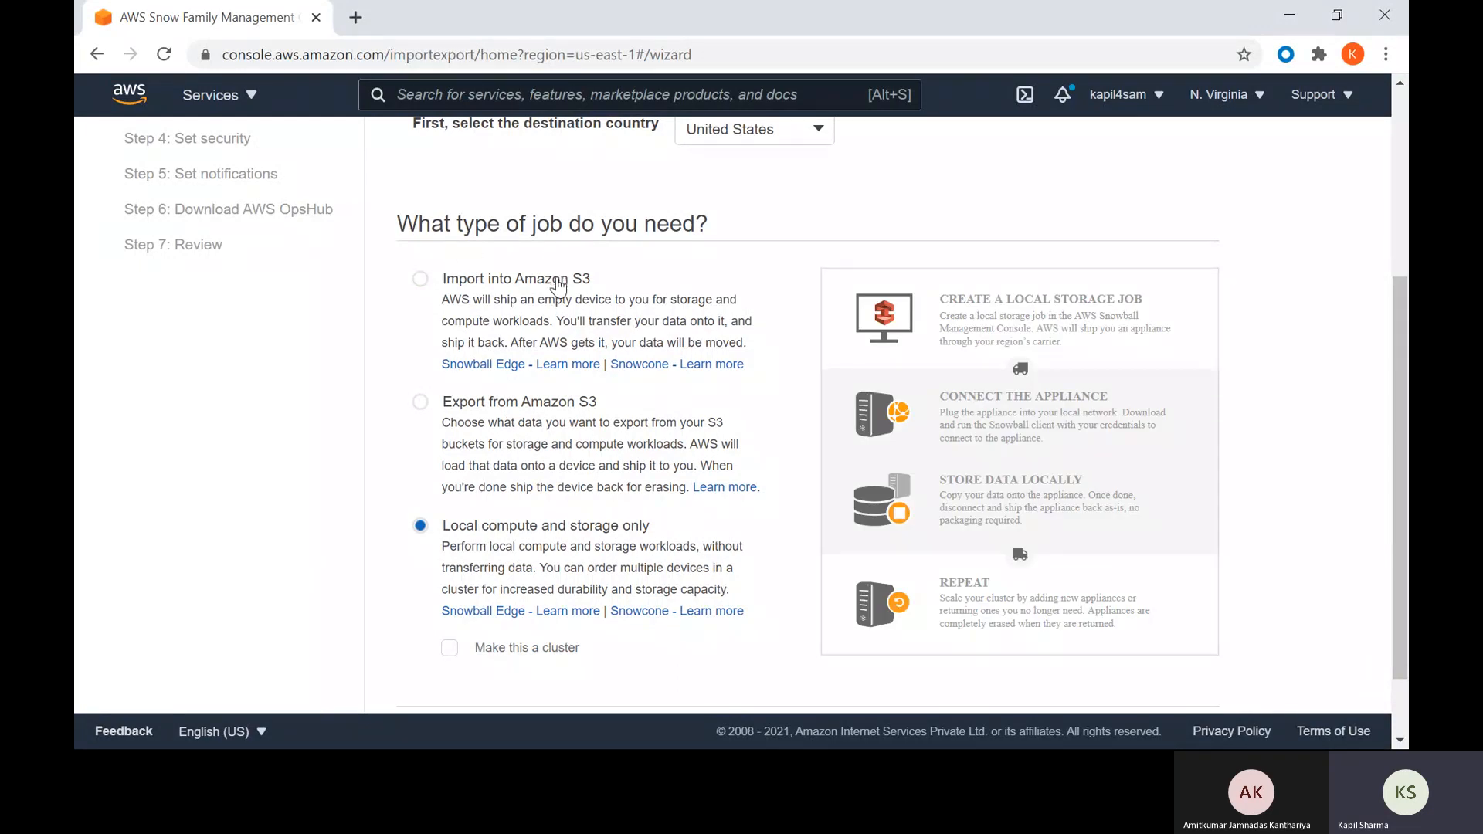
click(557, 282)
scroll(558, 280, down, 1)
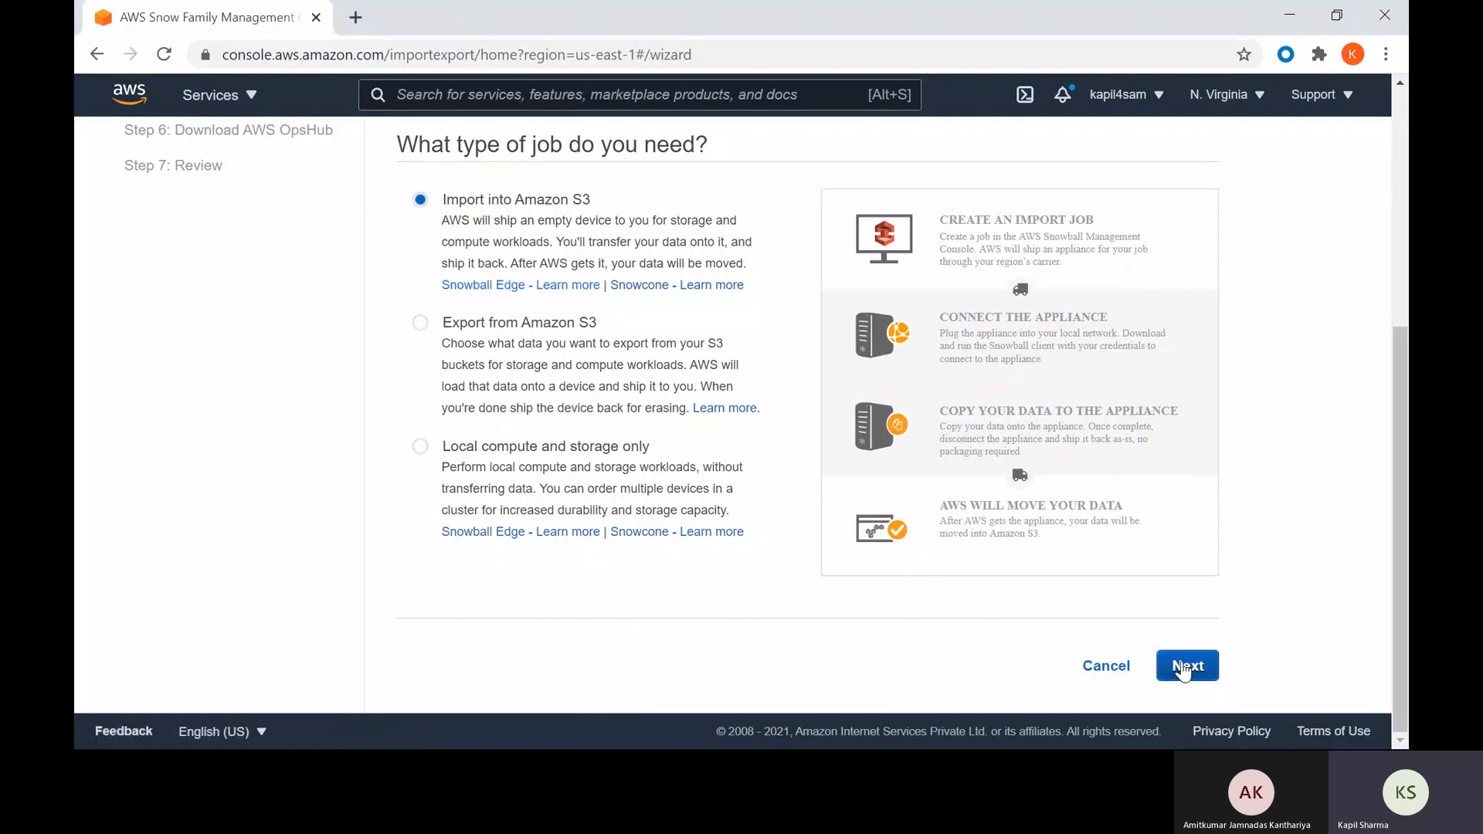
click(1182, 667)
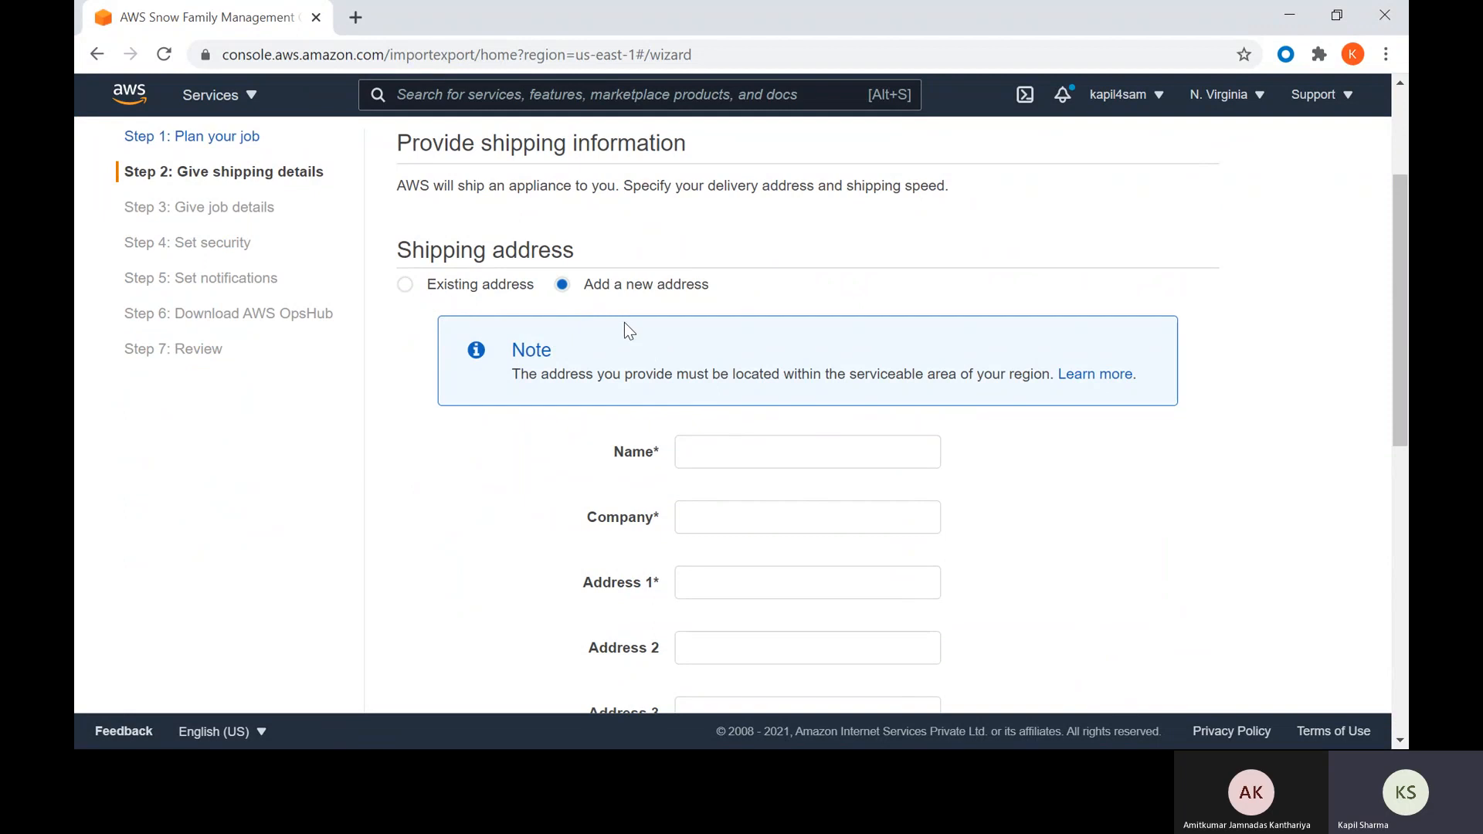
- Review the shipping address fields and shipping speed options, cancel the job and skim the Snow Family start page
scroll(584, 292, down, 9)
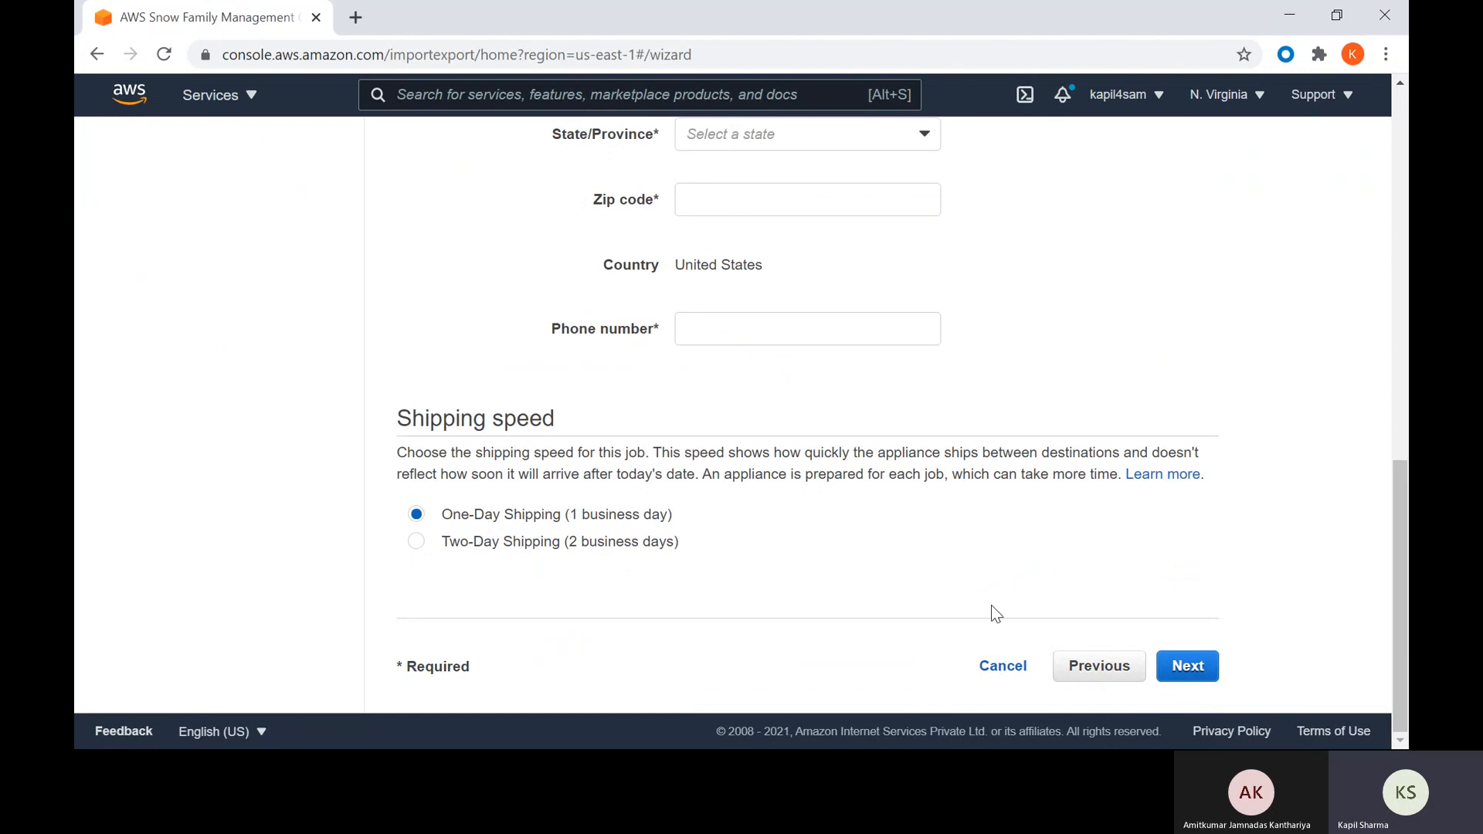
click(1002, 667)
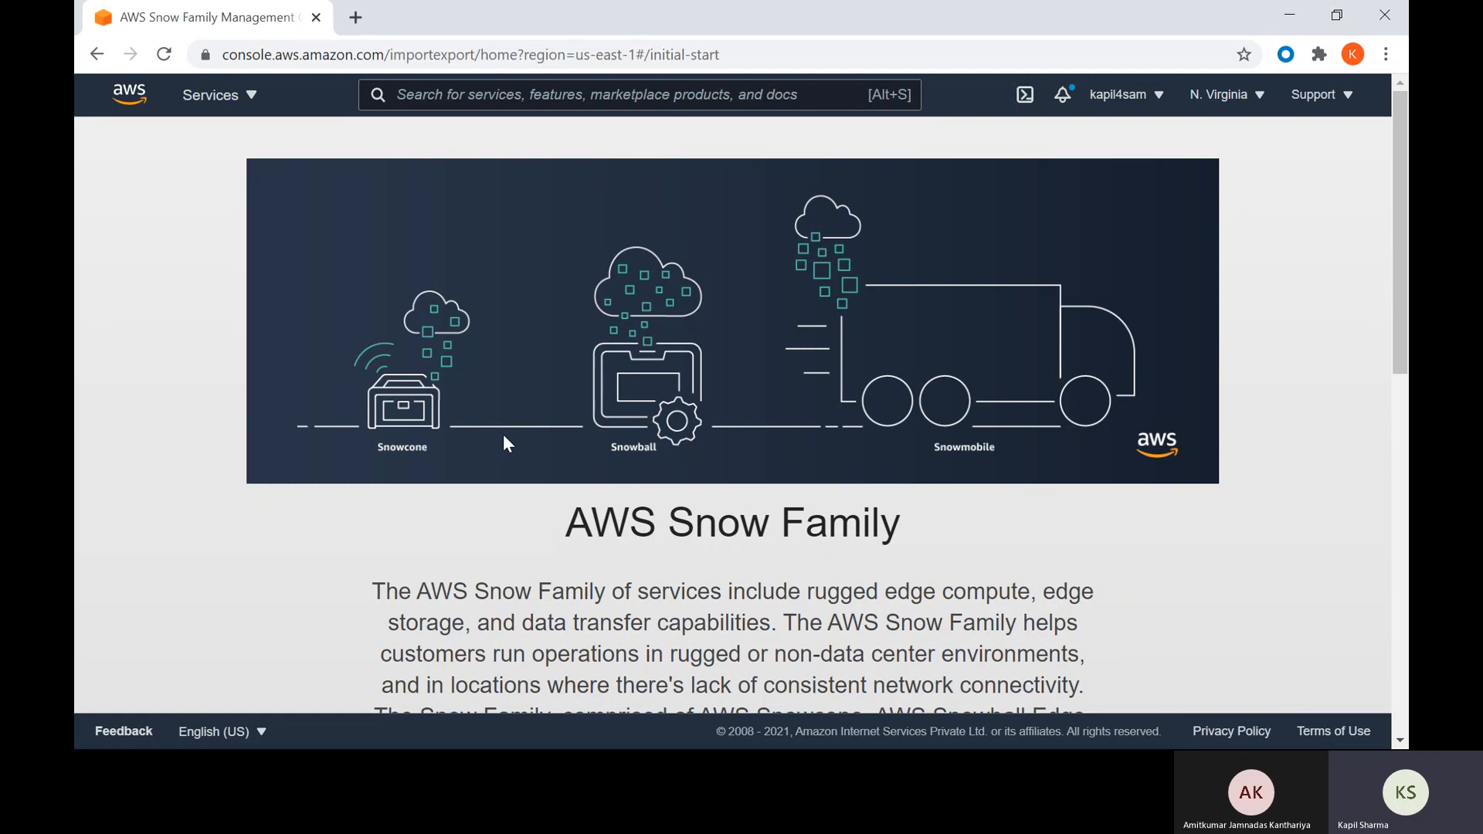
scroll(507, 459, down, 8)
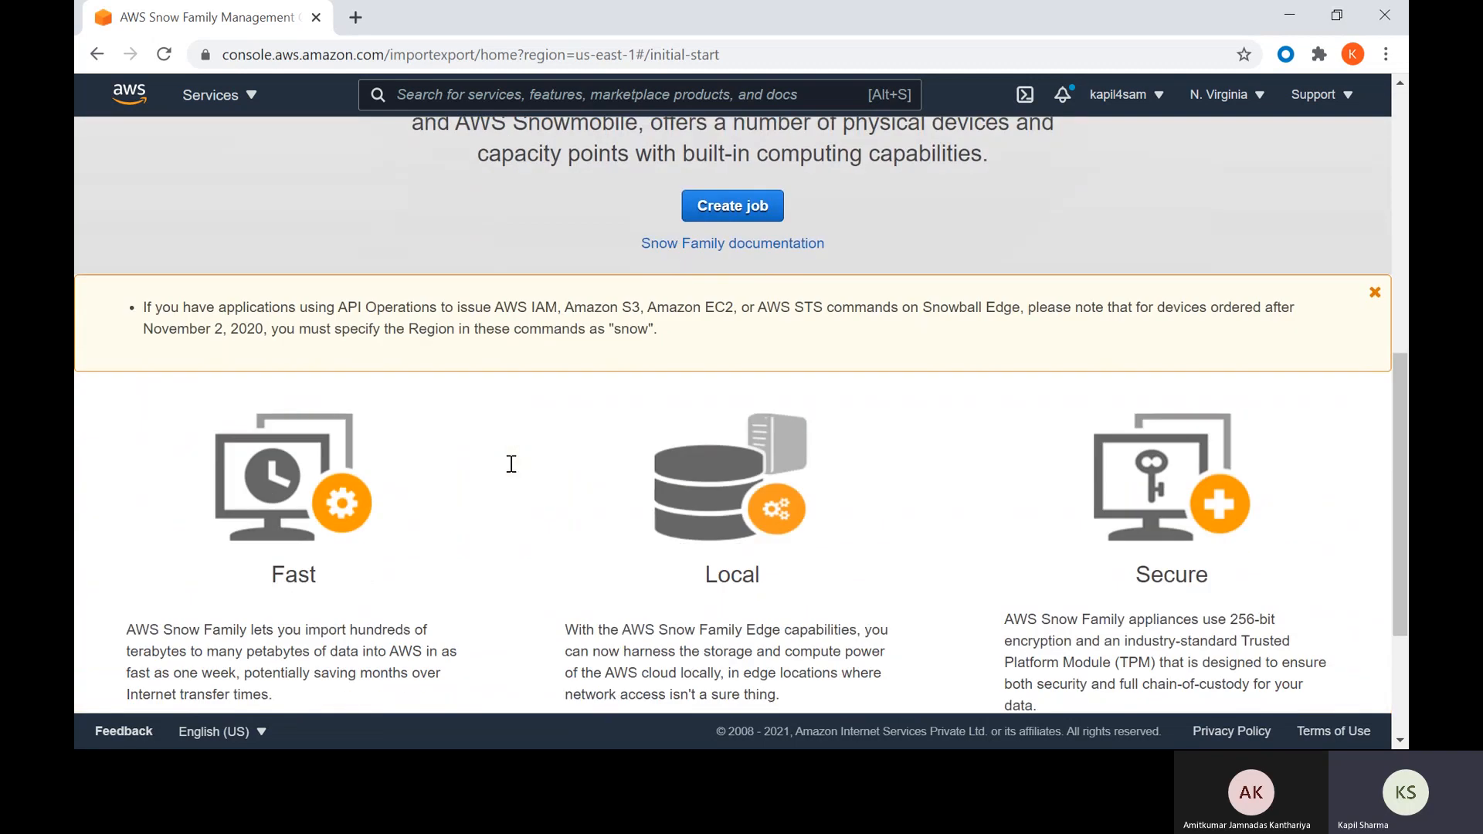
scroll(513, 473, down, 1)
scroll(513, 473, up, 9)
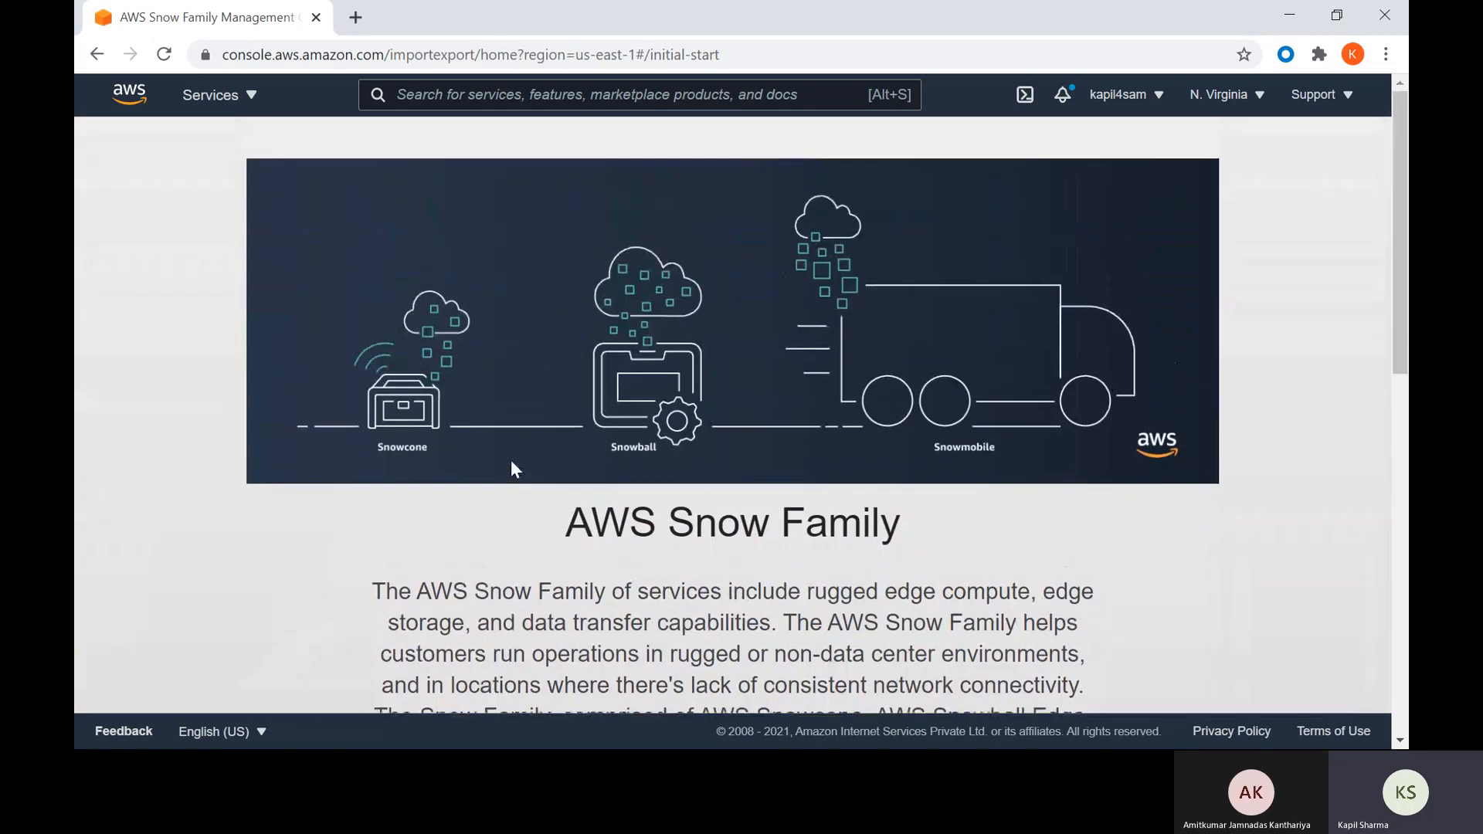
- Switch to the PowerPoint presentation and look ahead through the slides past Hybrid Storage
key(alt+Tab)
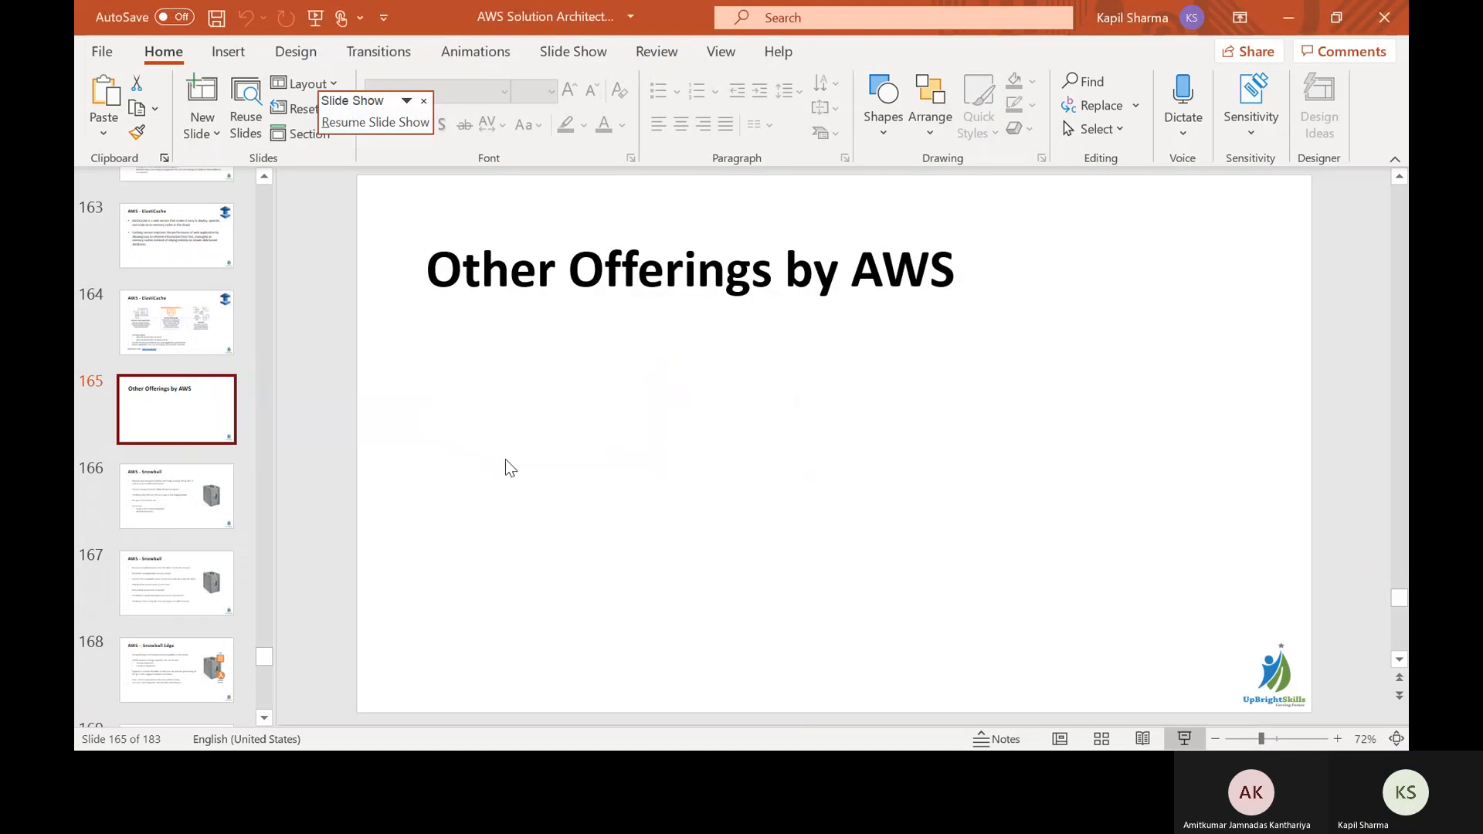
scroll(506, 459, down, 5)
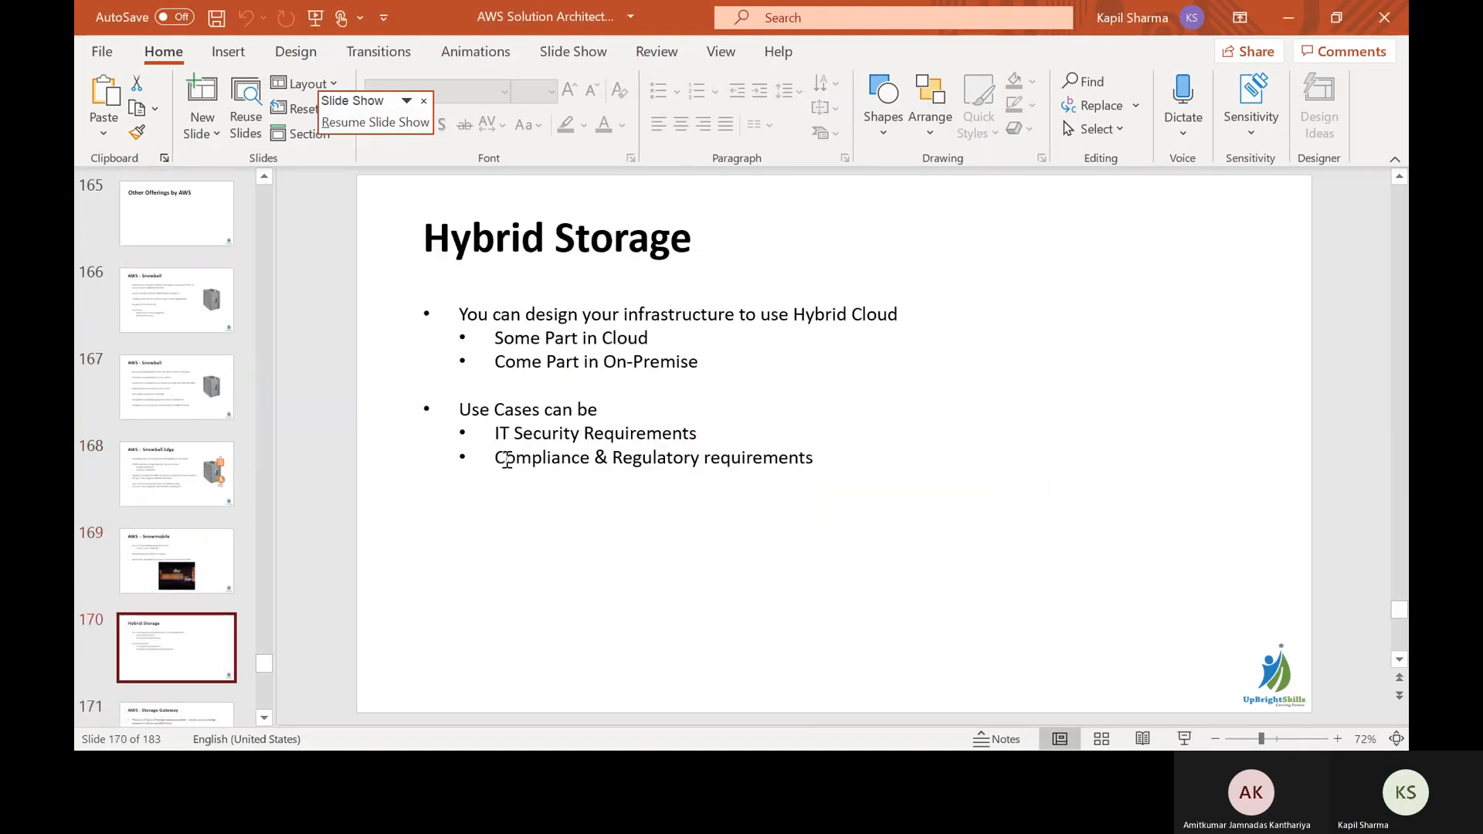
scroll(506, 460, down, 1)
- Return to the AWS console in the browser, search the services for storage and open Storage Gateway
key(alt+Tab)
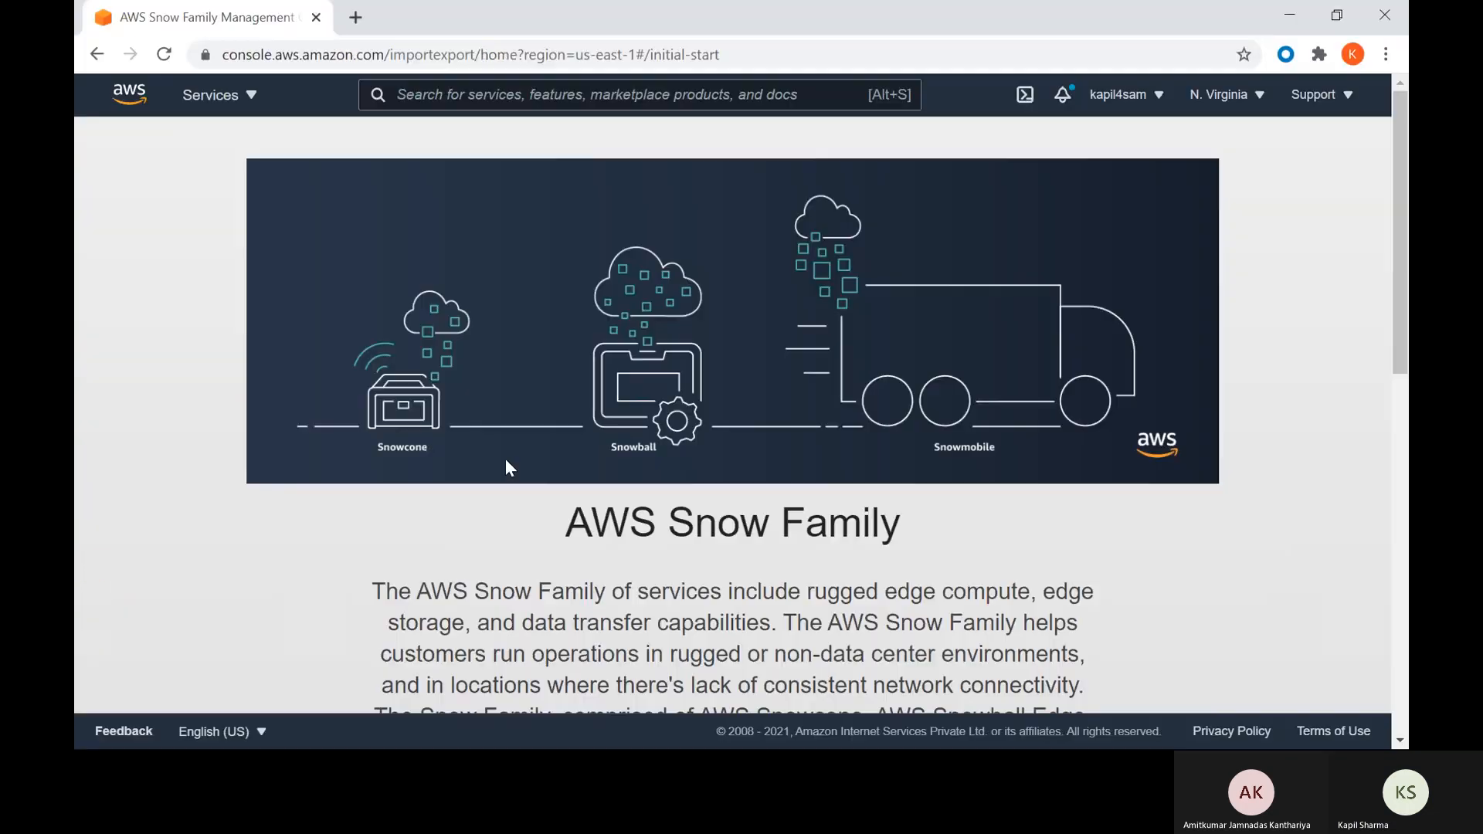
click(517, 95)
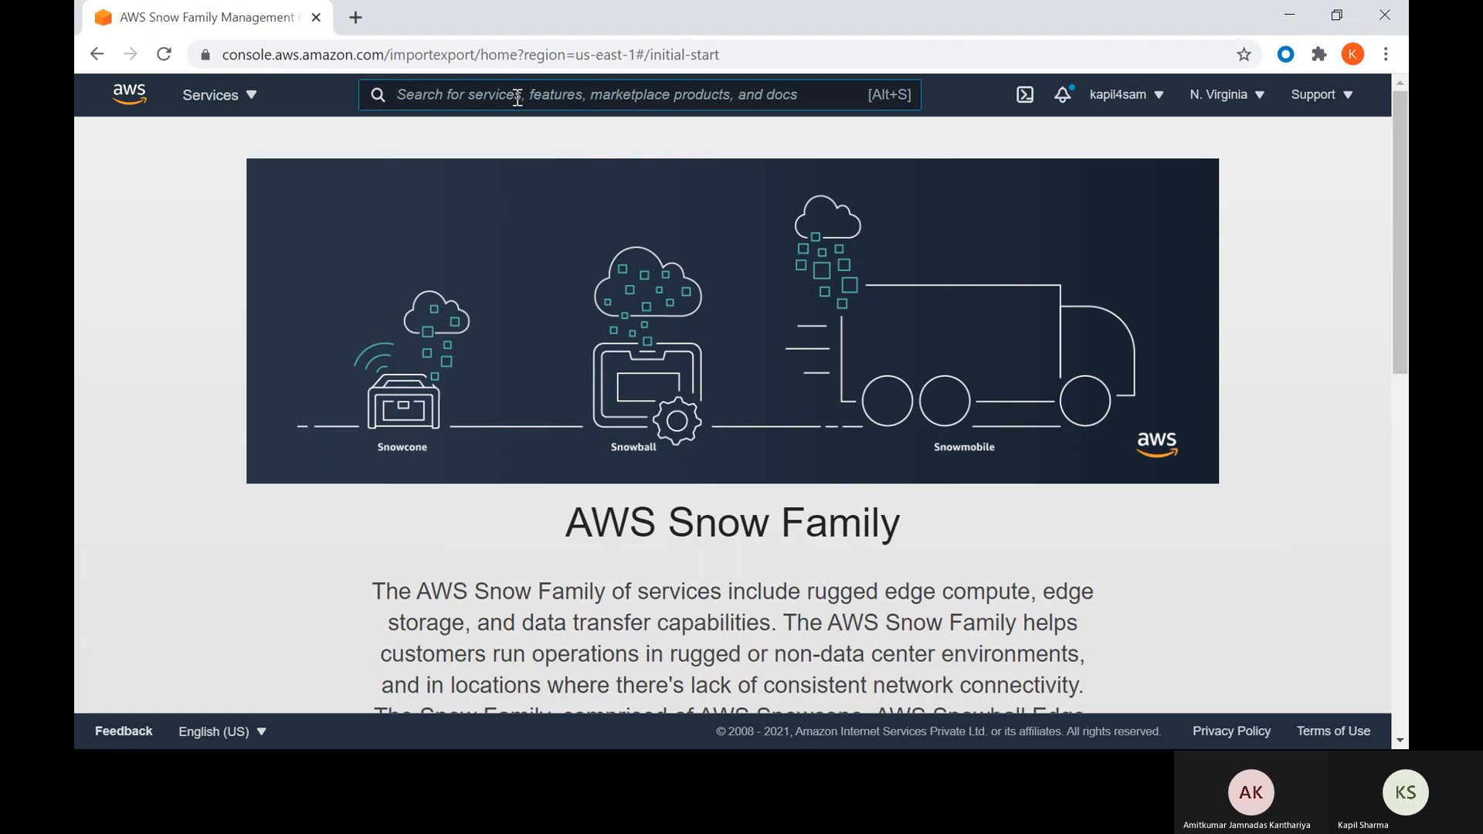
text(s)
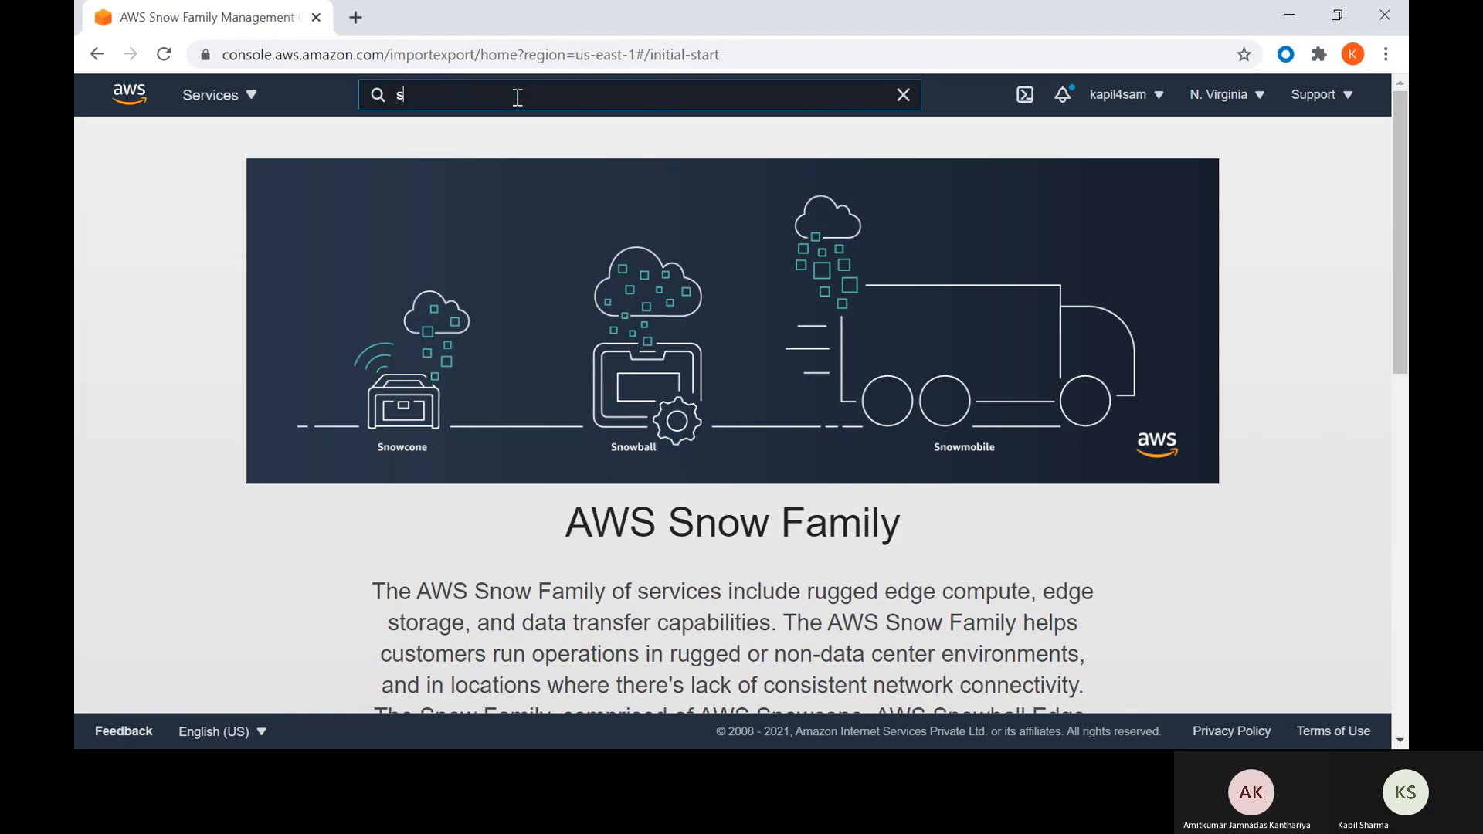
text(t)
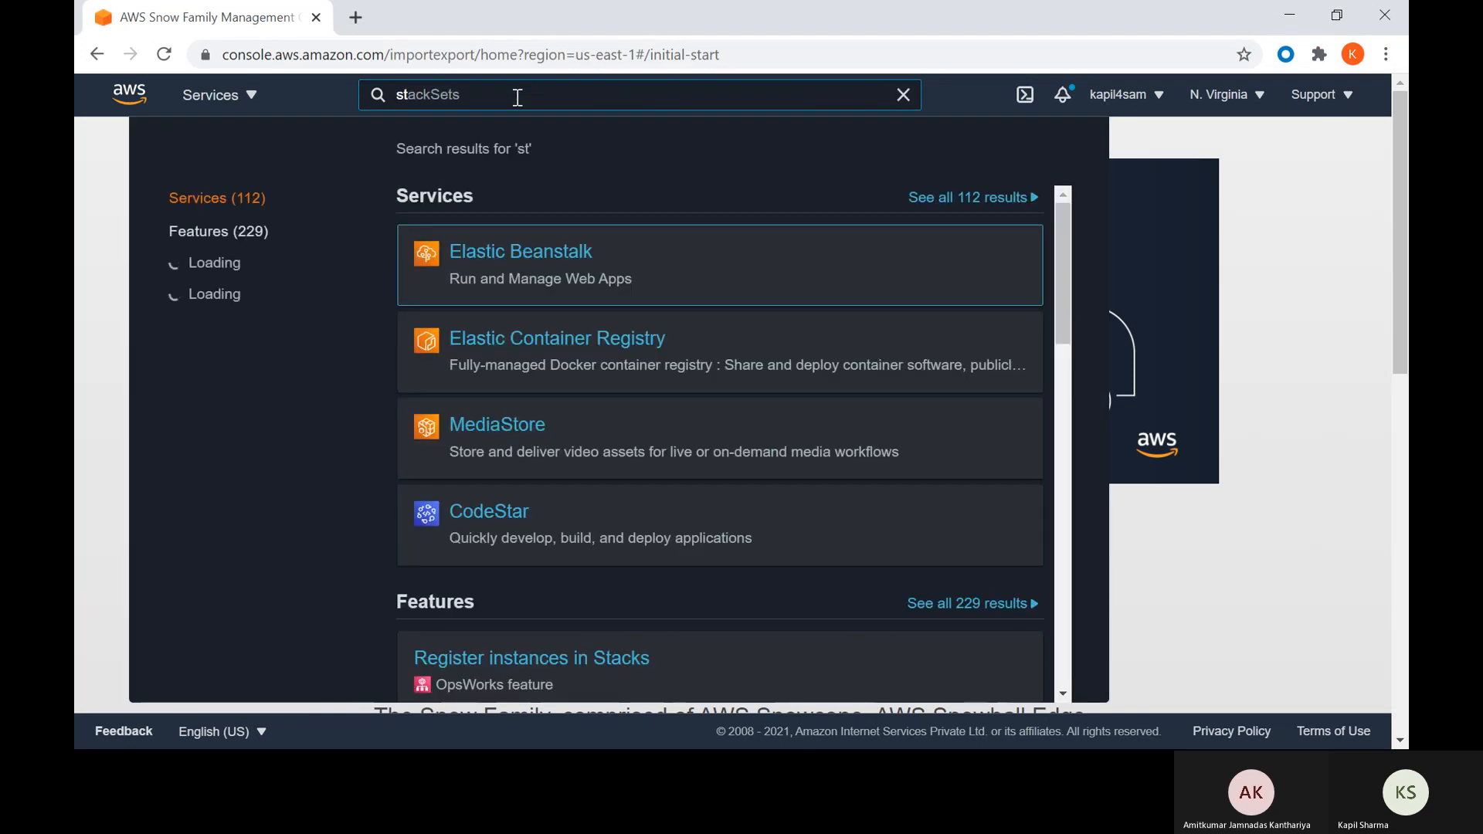
text(orag)
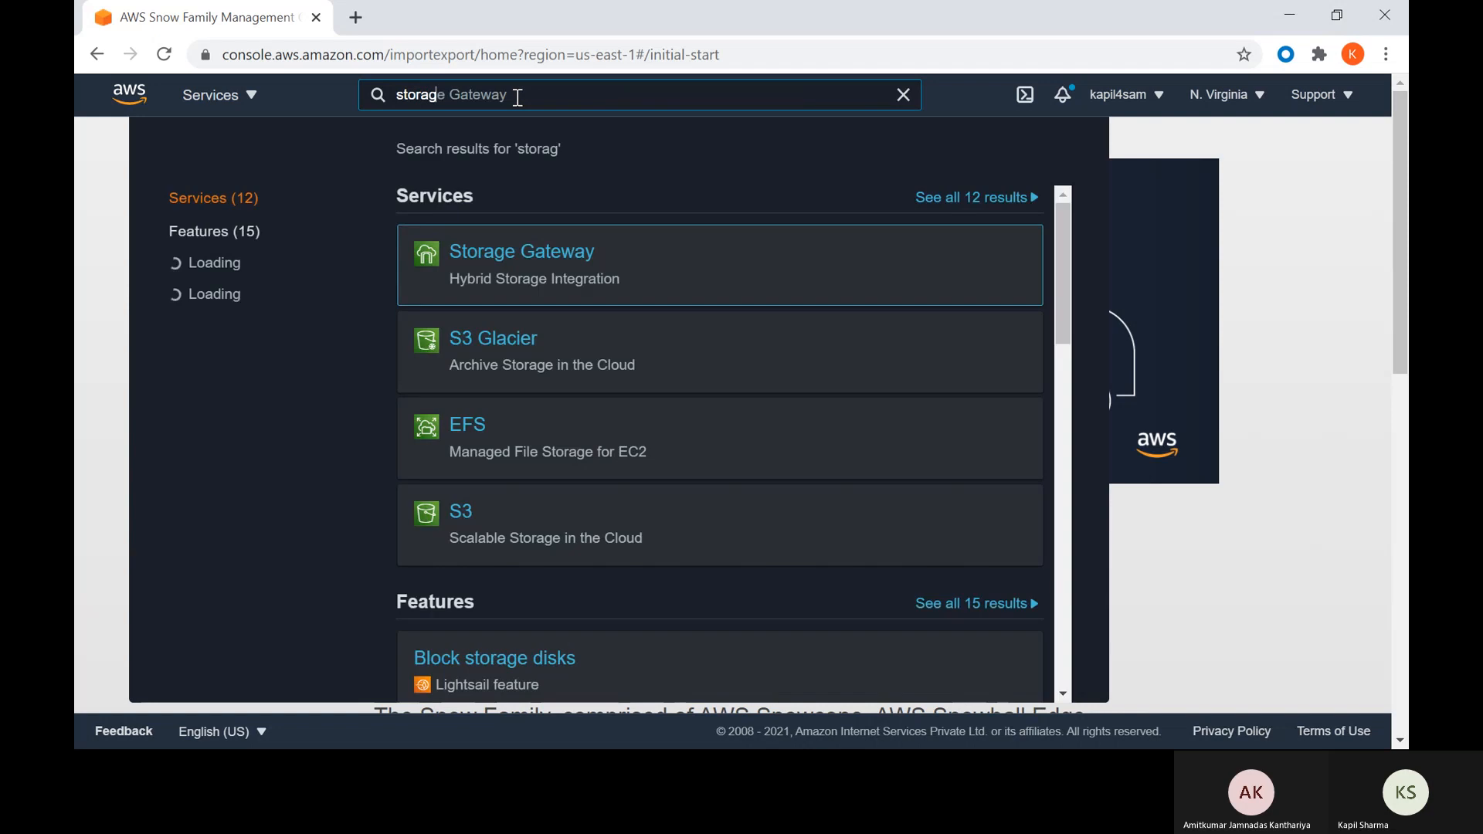
click(508, 259)
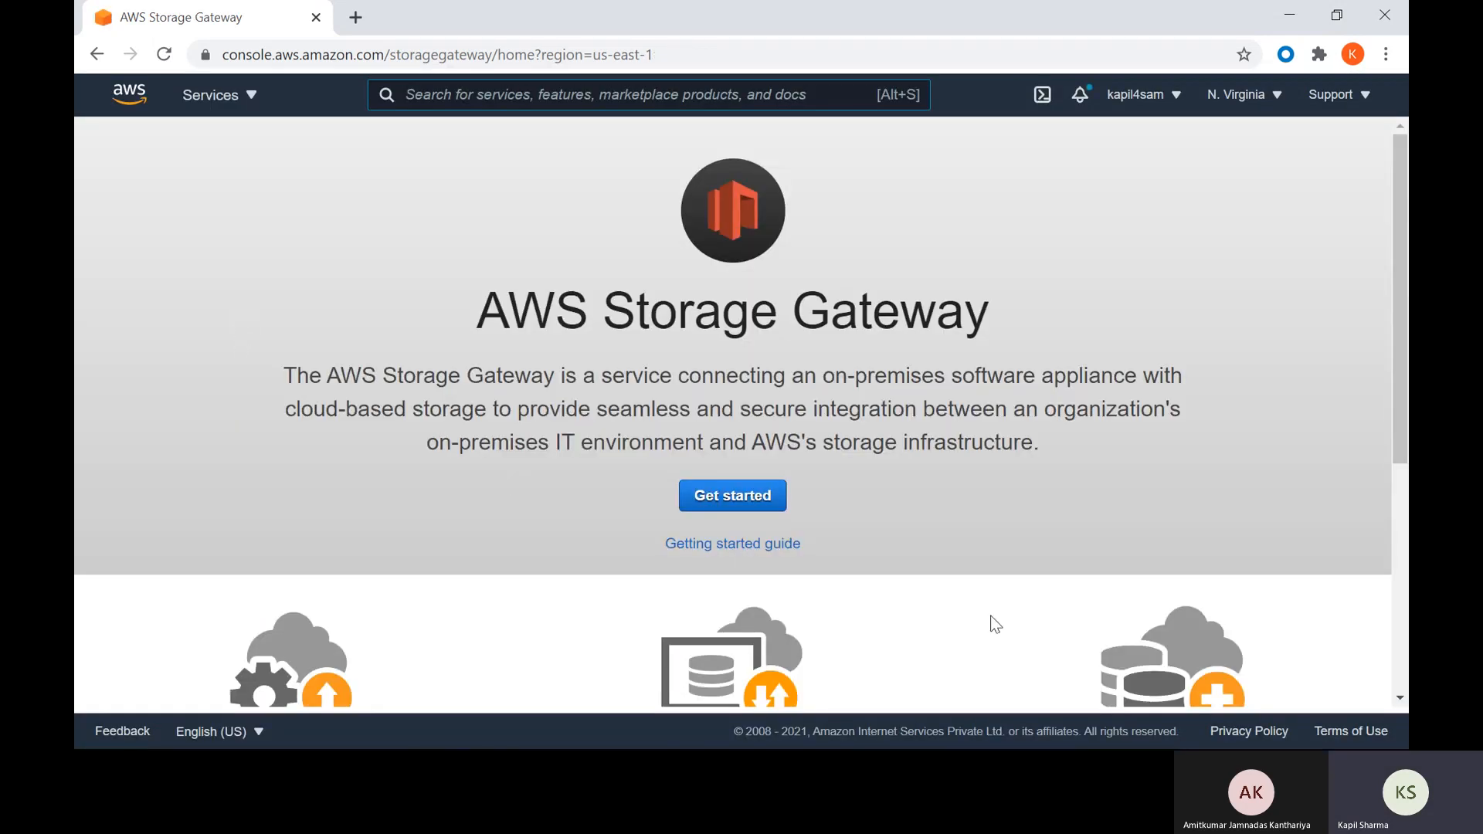
- Start creating a gateway of type File gateway and read the set up instructions for the VMware ESXi host platform
click(695, 495)
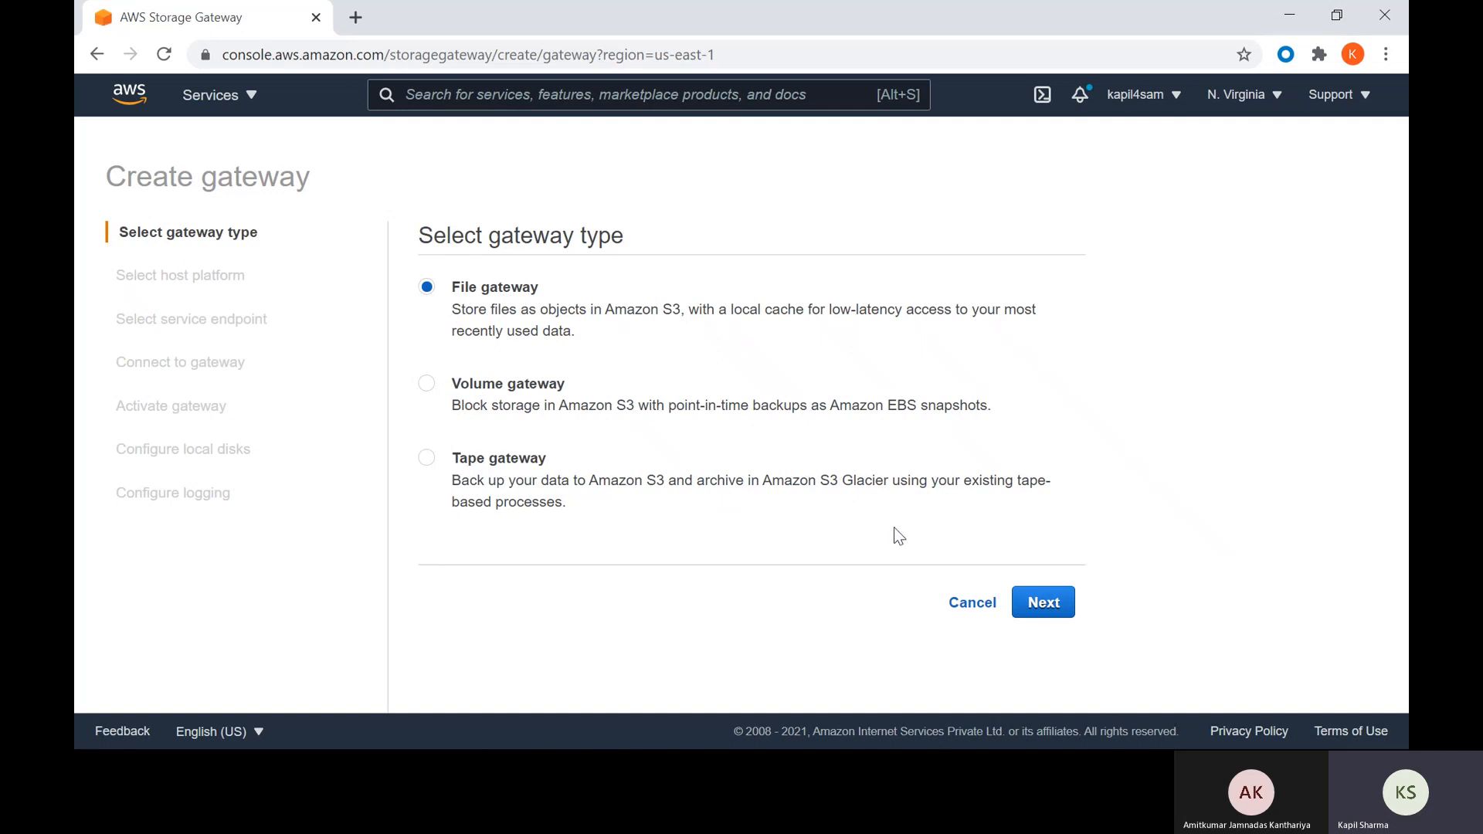
click(1043, 603)
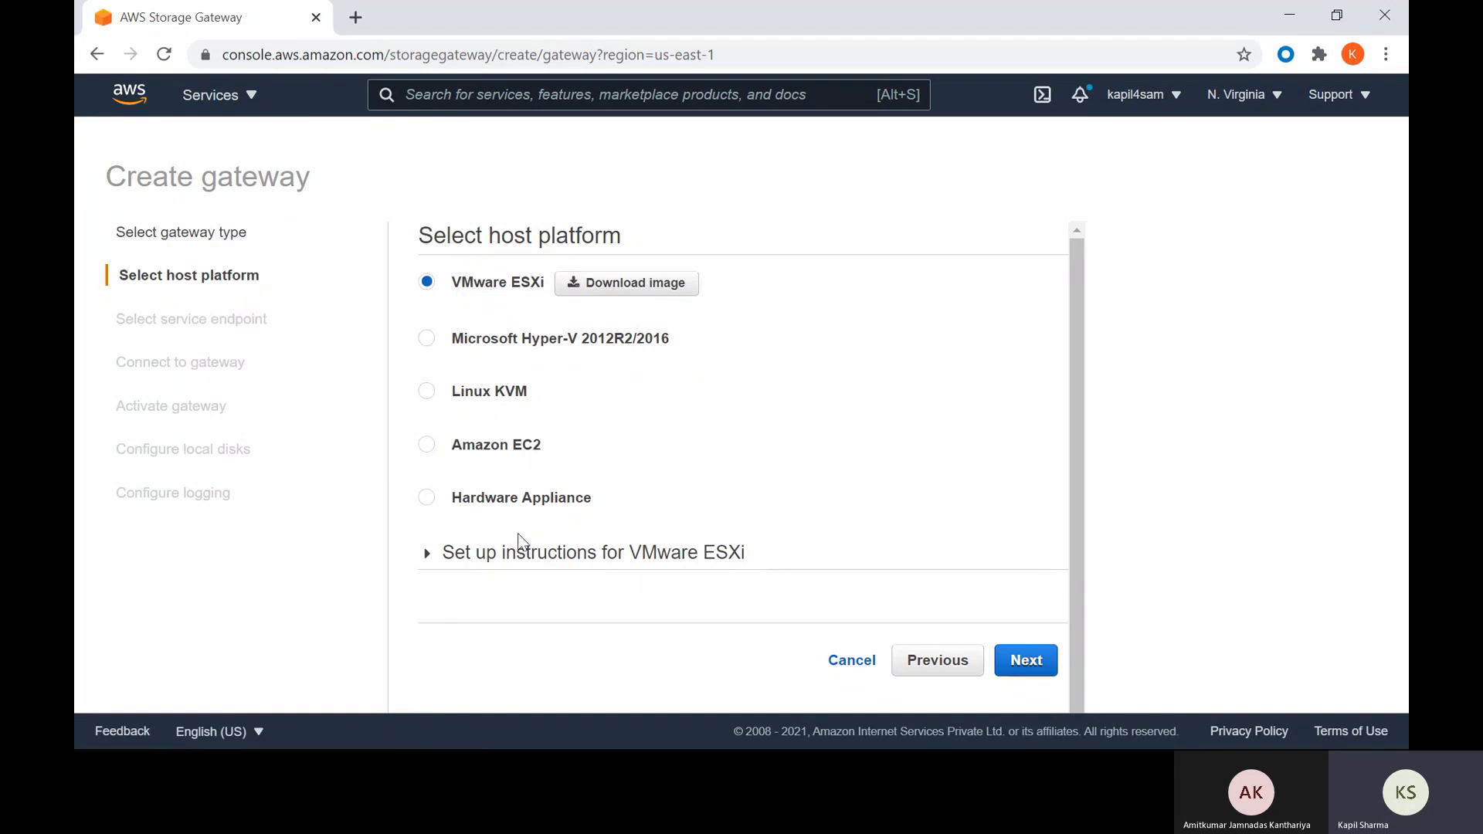
click(500, 553)
scroll(501, 558, down, 3)
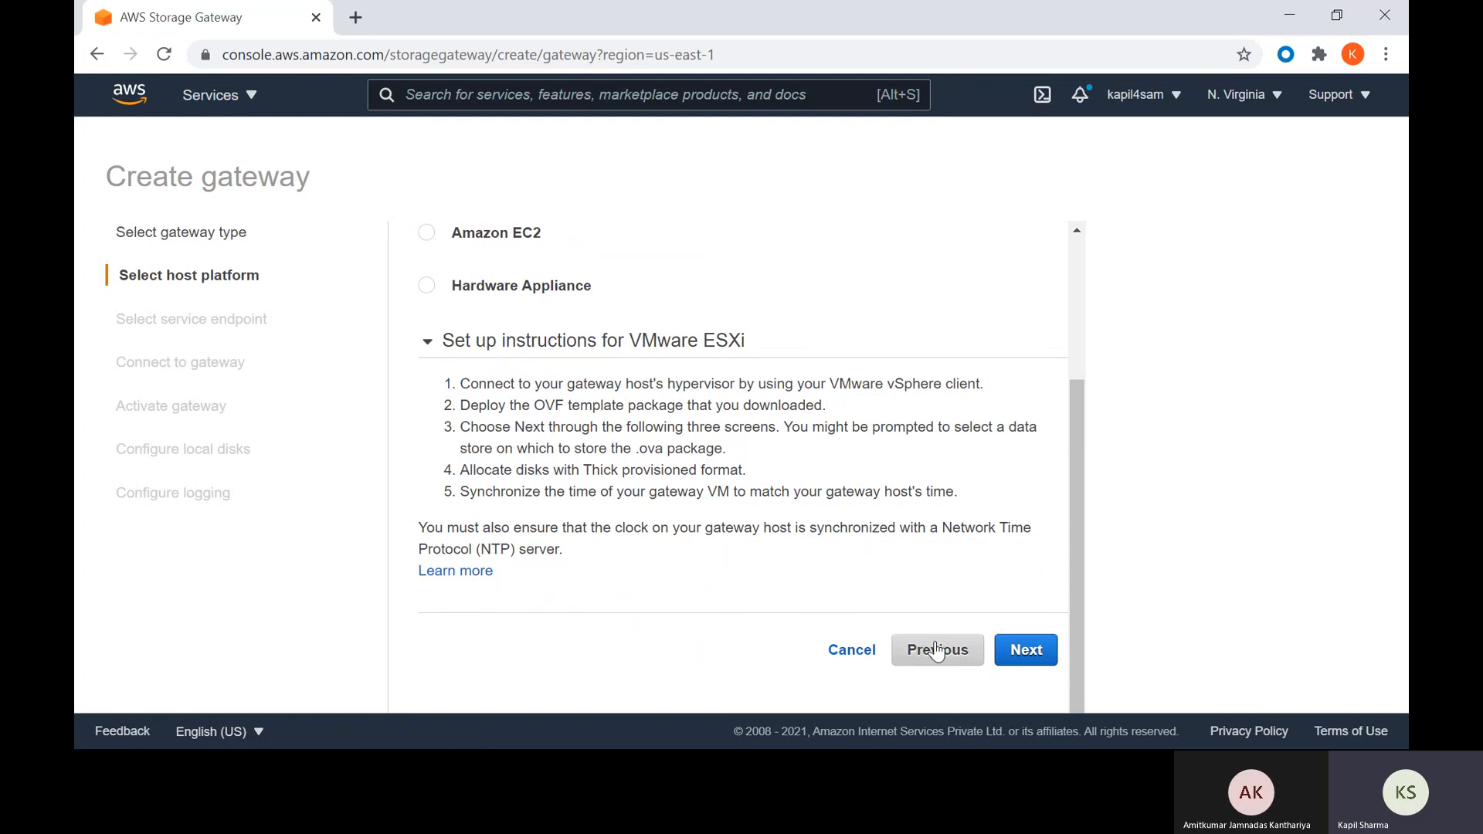
- Continue with VMware ESXi to the service endpoint options, review them and cancel the gateway creation
click(1028, 659)
scroll(903, 584, down, 5)
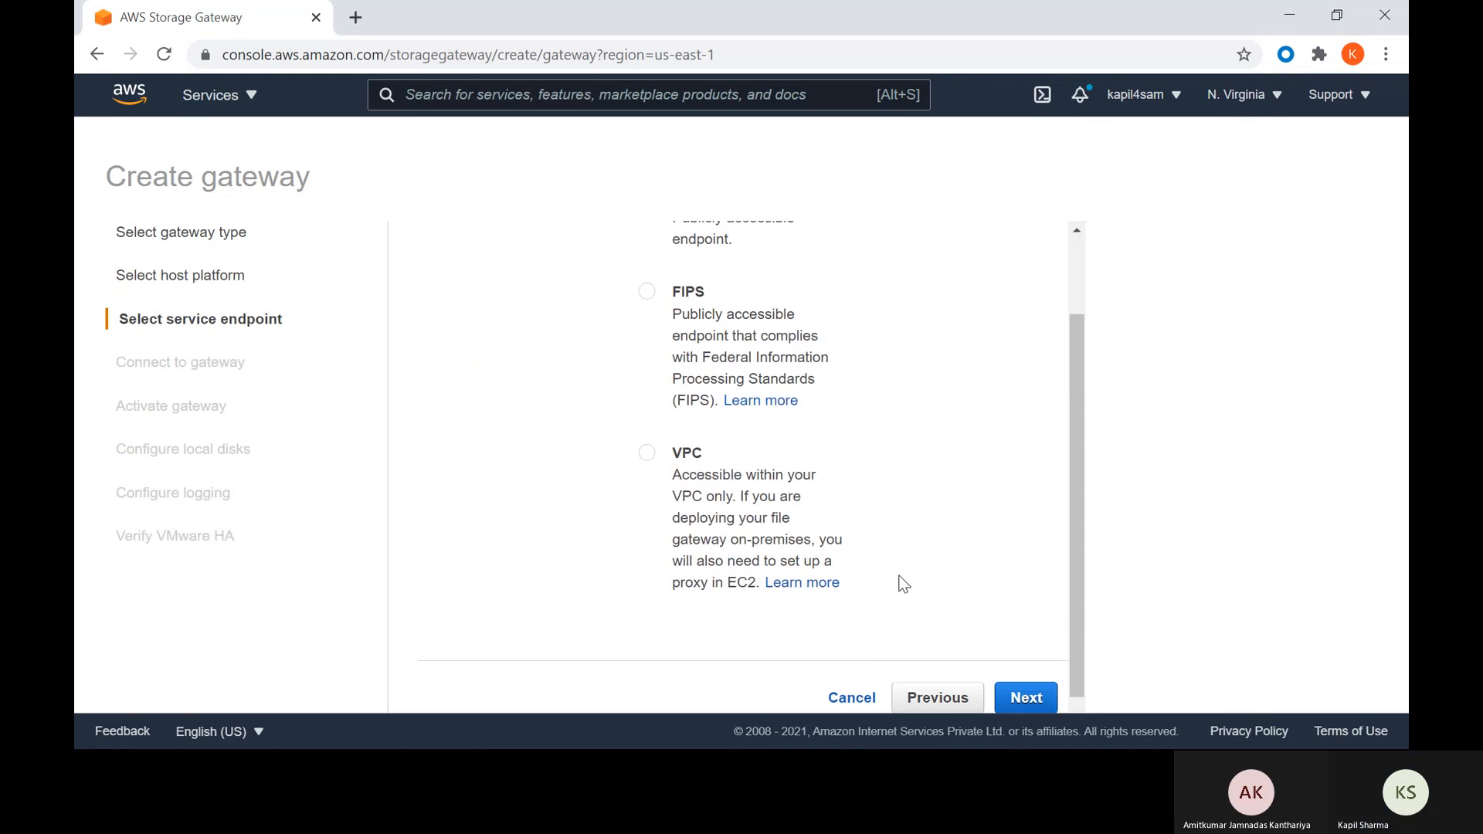
click(855, 650)
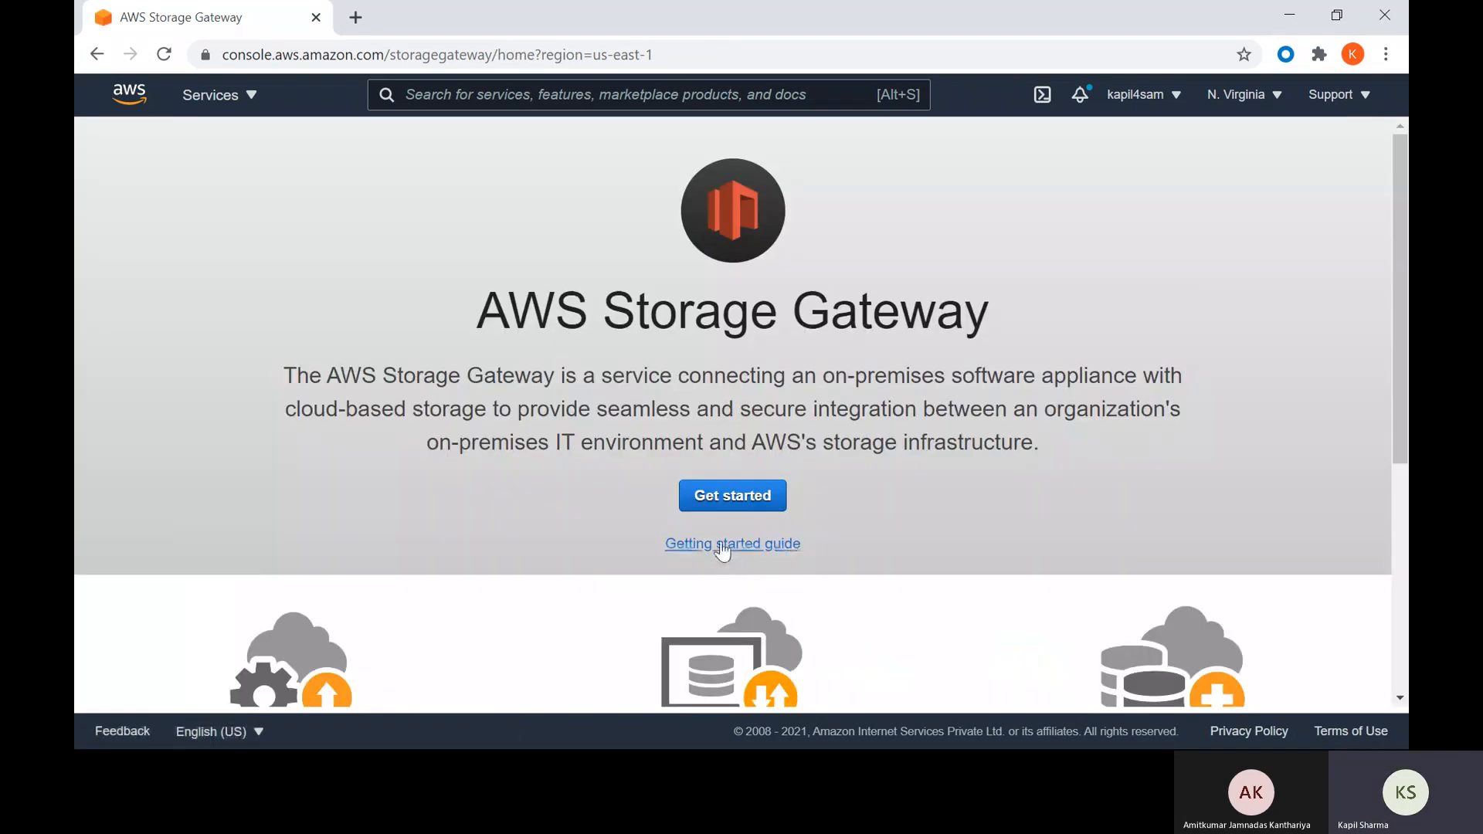
- Start a new gateway, look at the Volume gateway and Tape gateway types, and cancel the creation
click(728, 497)
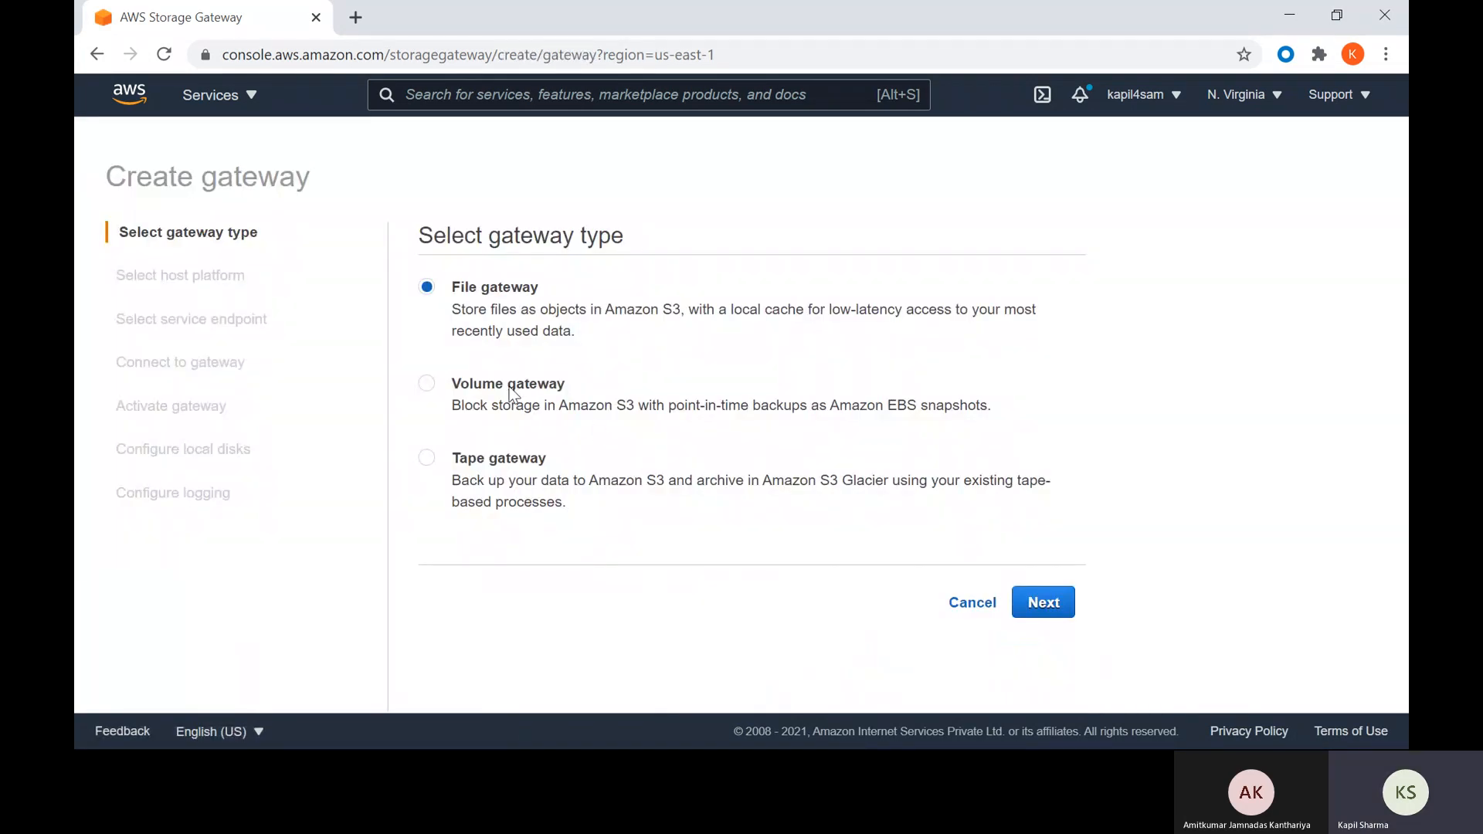
click(512, 389)
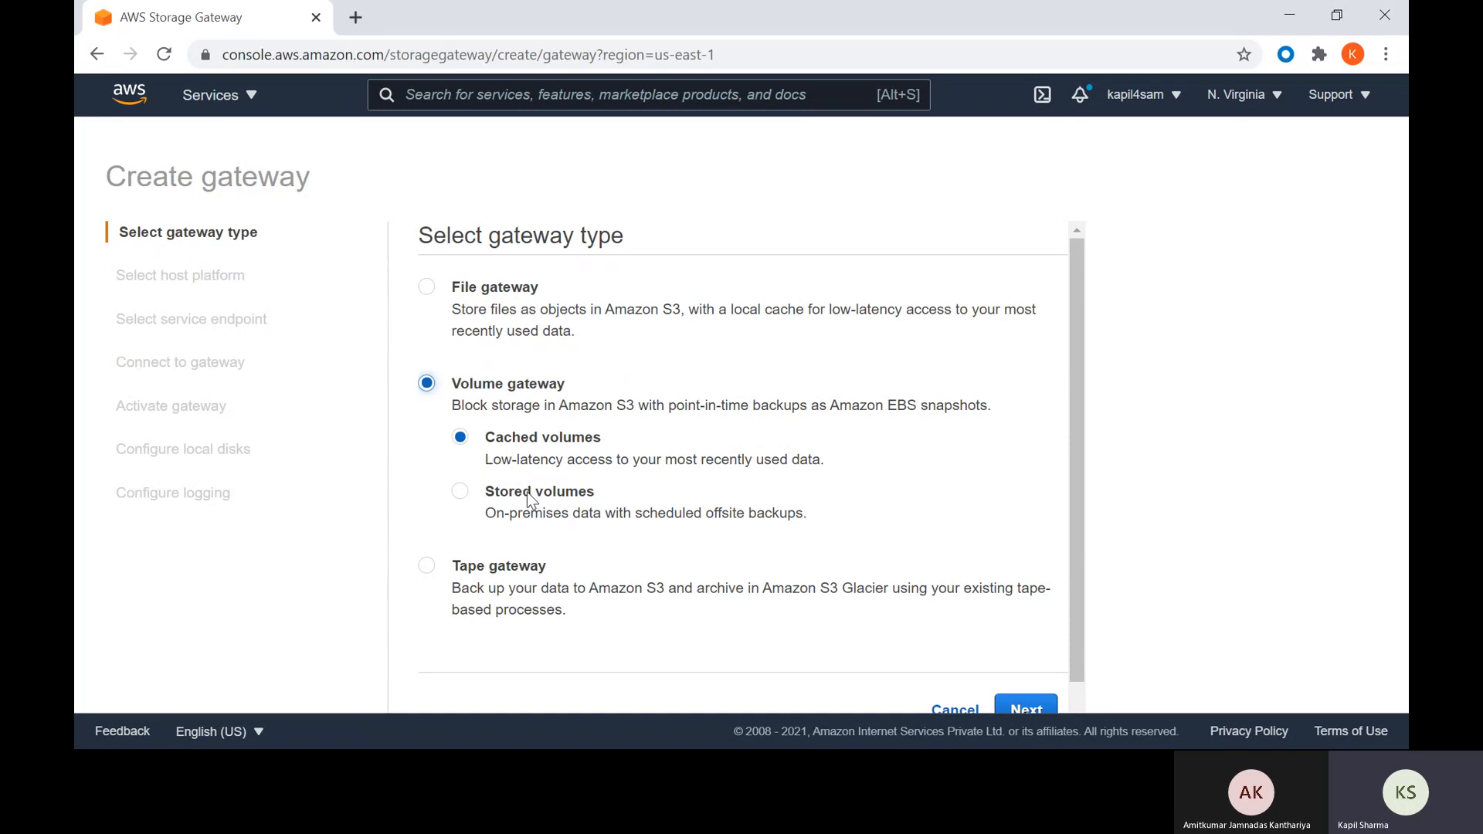
click(484, 565)
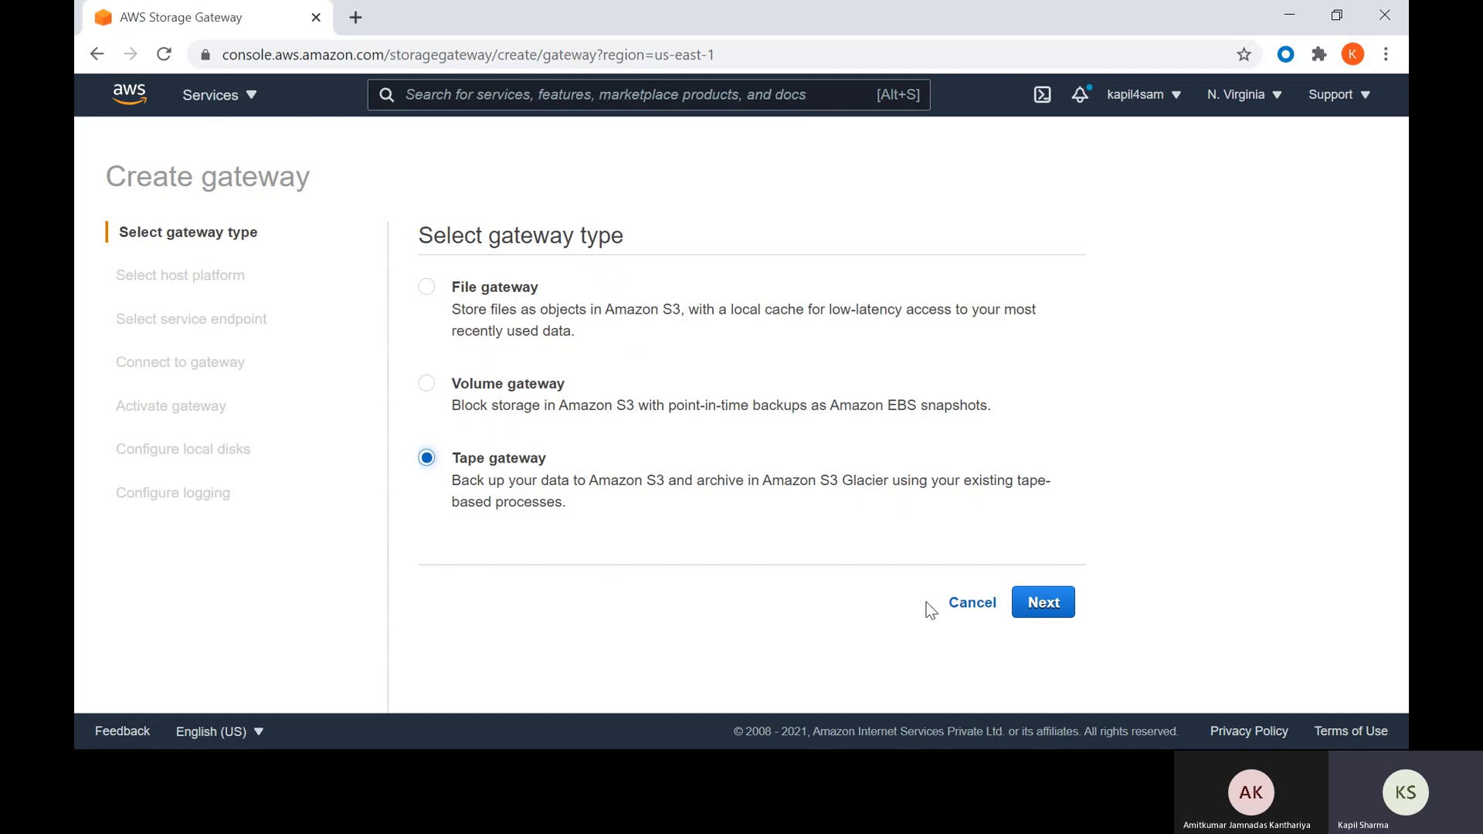
click(975, 605)
- Switch to the PowerPoint presentation and look ahead through the Storage Gateway slides past AWS Athena
key(alt+Tab)
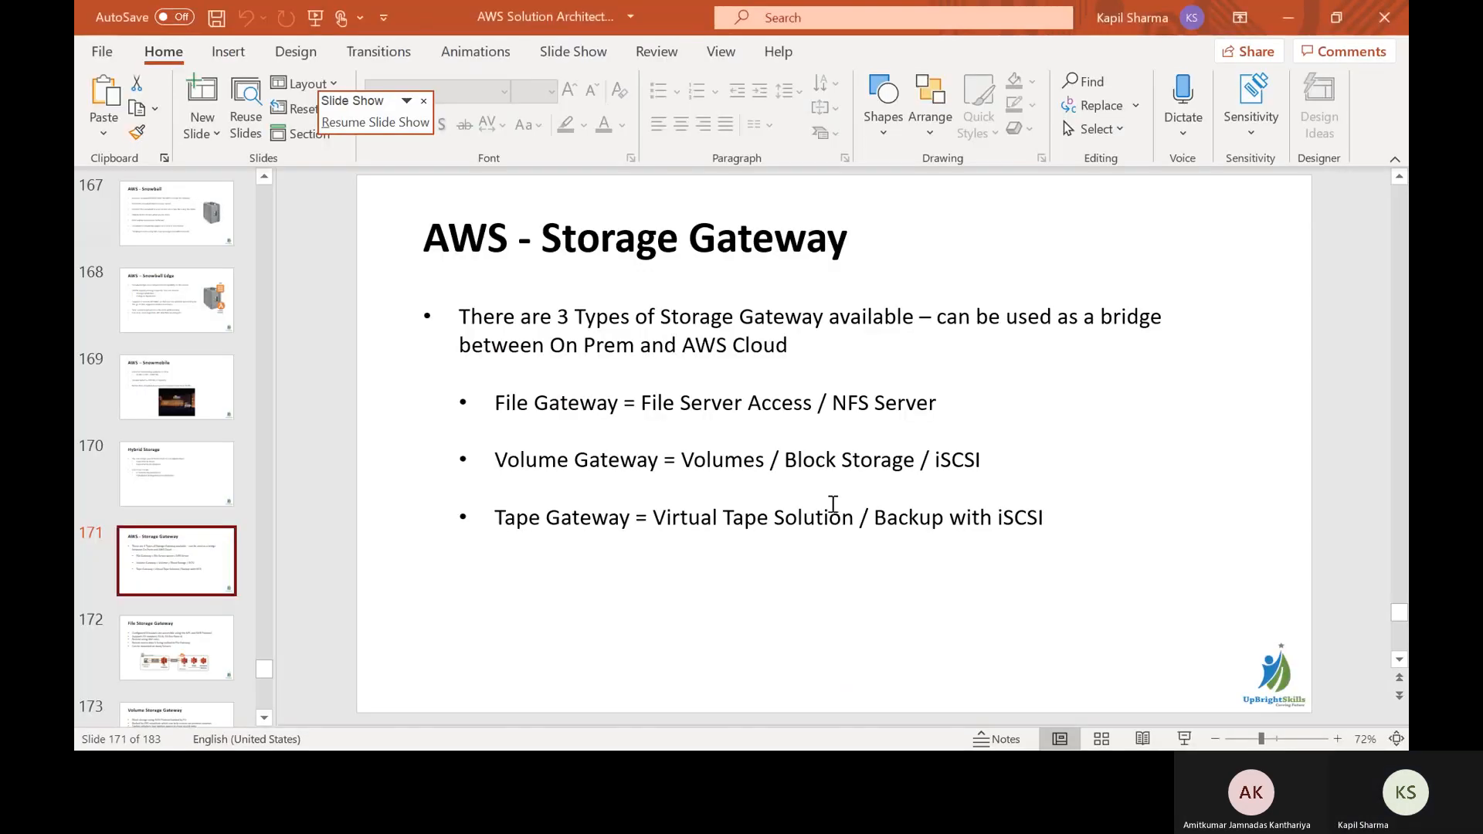
scroll(771, 486, down, 2)
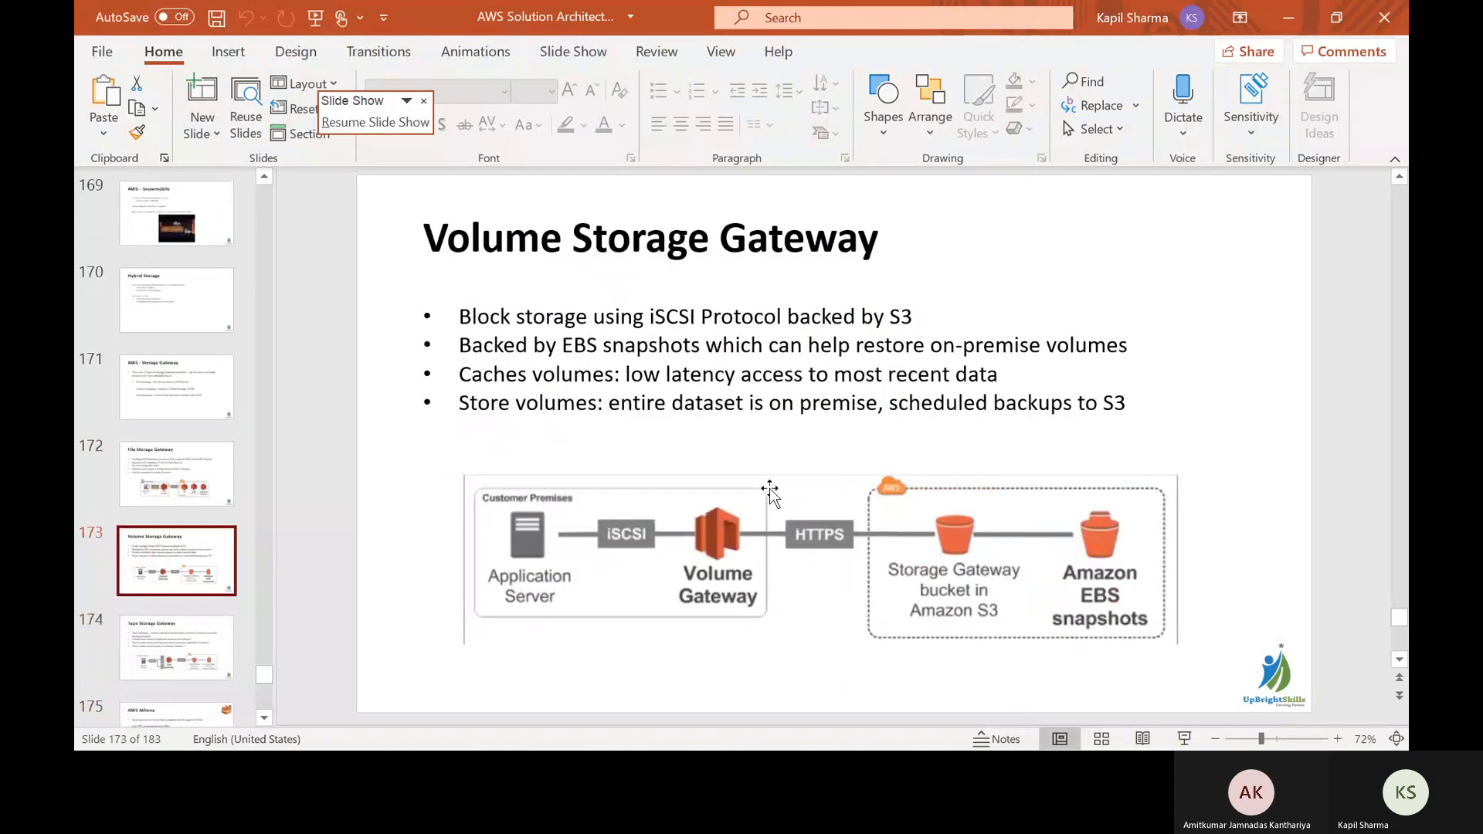
scroll(769, 488, down, 3)
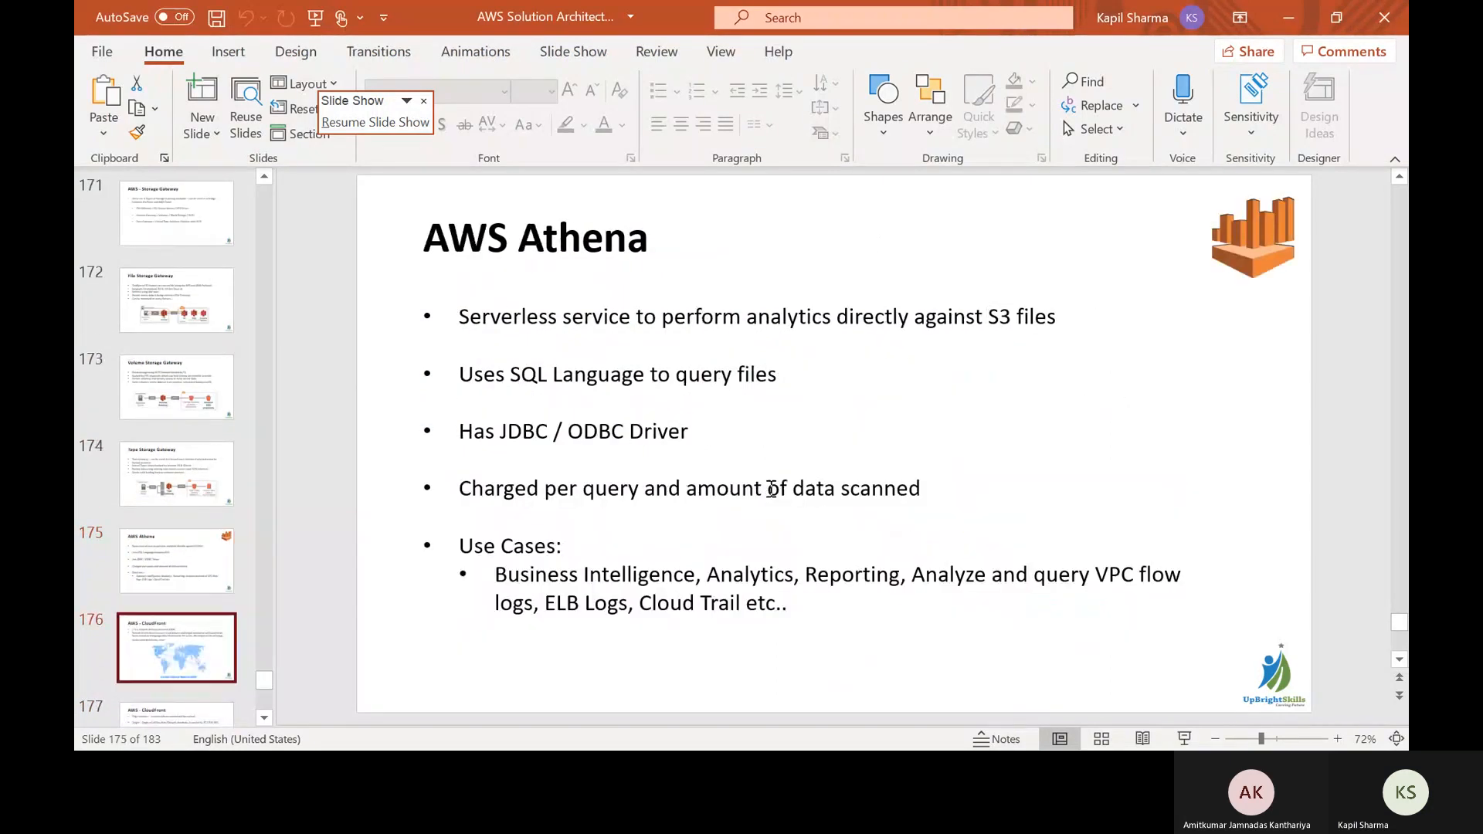
scroll(770, 488, down, 1)
- Return to the AWS console in the browser, search the services for s3 and open S3
key(alt+Tab)
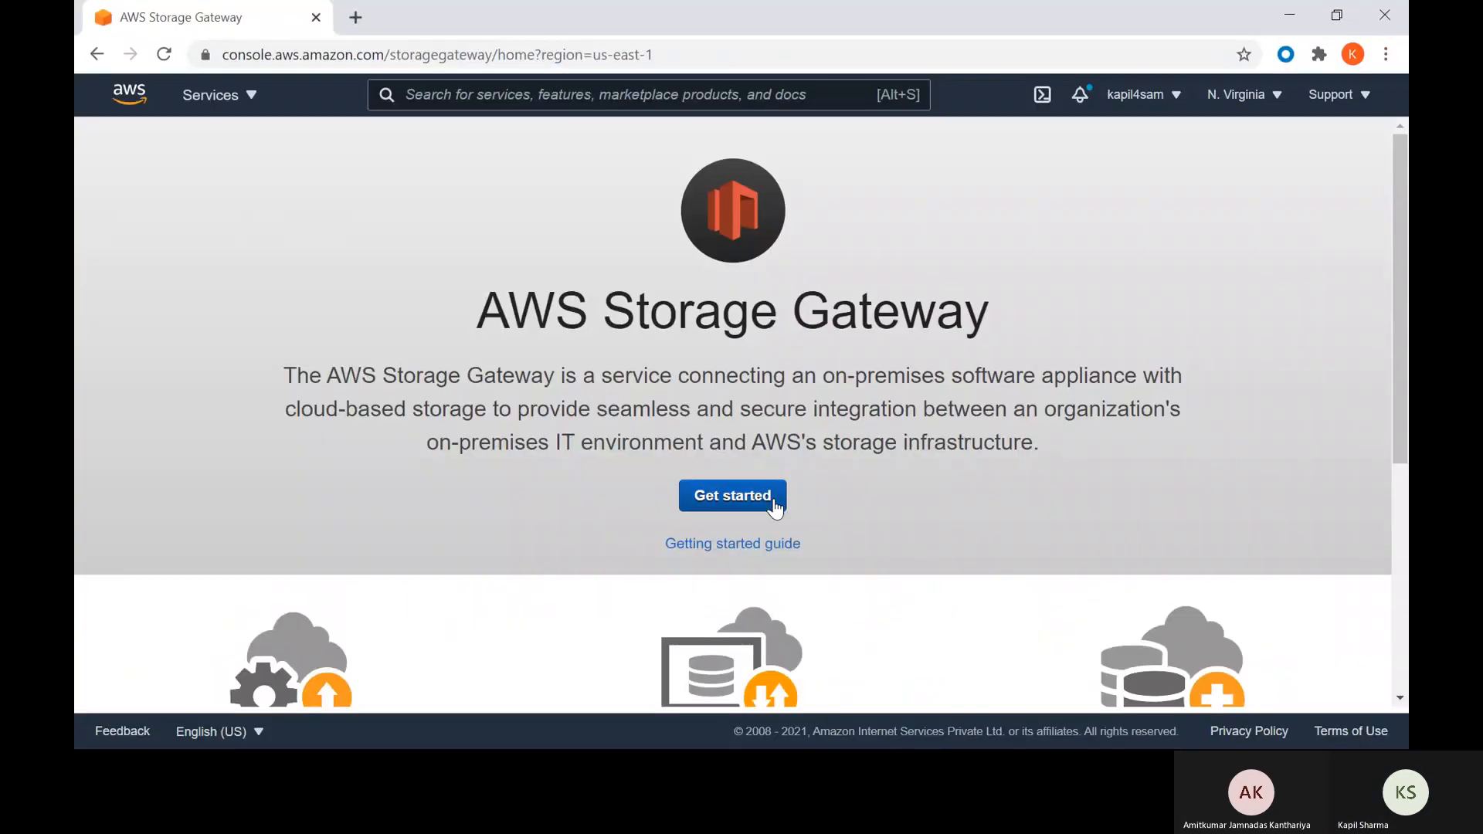
click(670, 106)
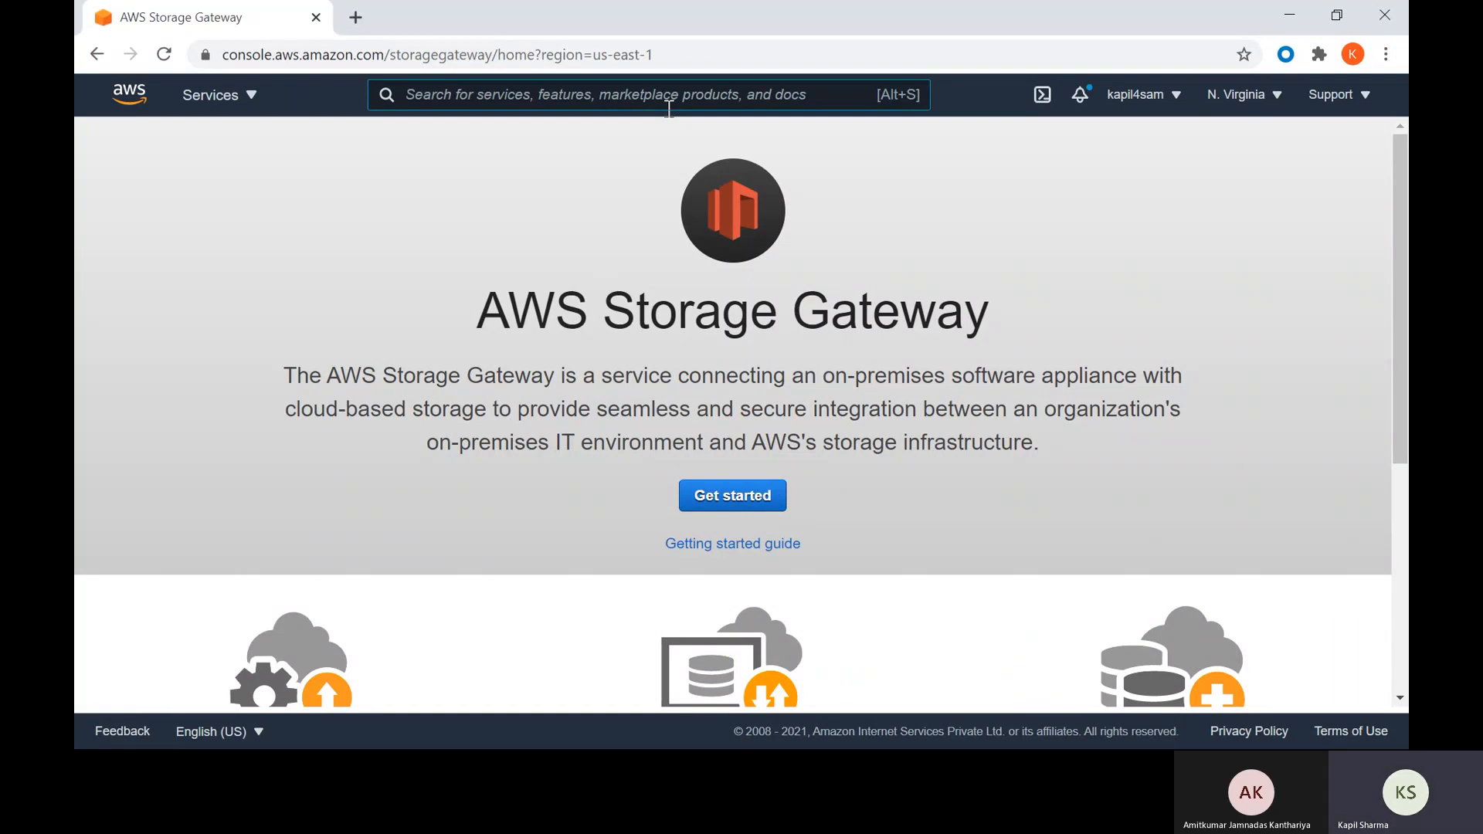
text(s3)
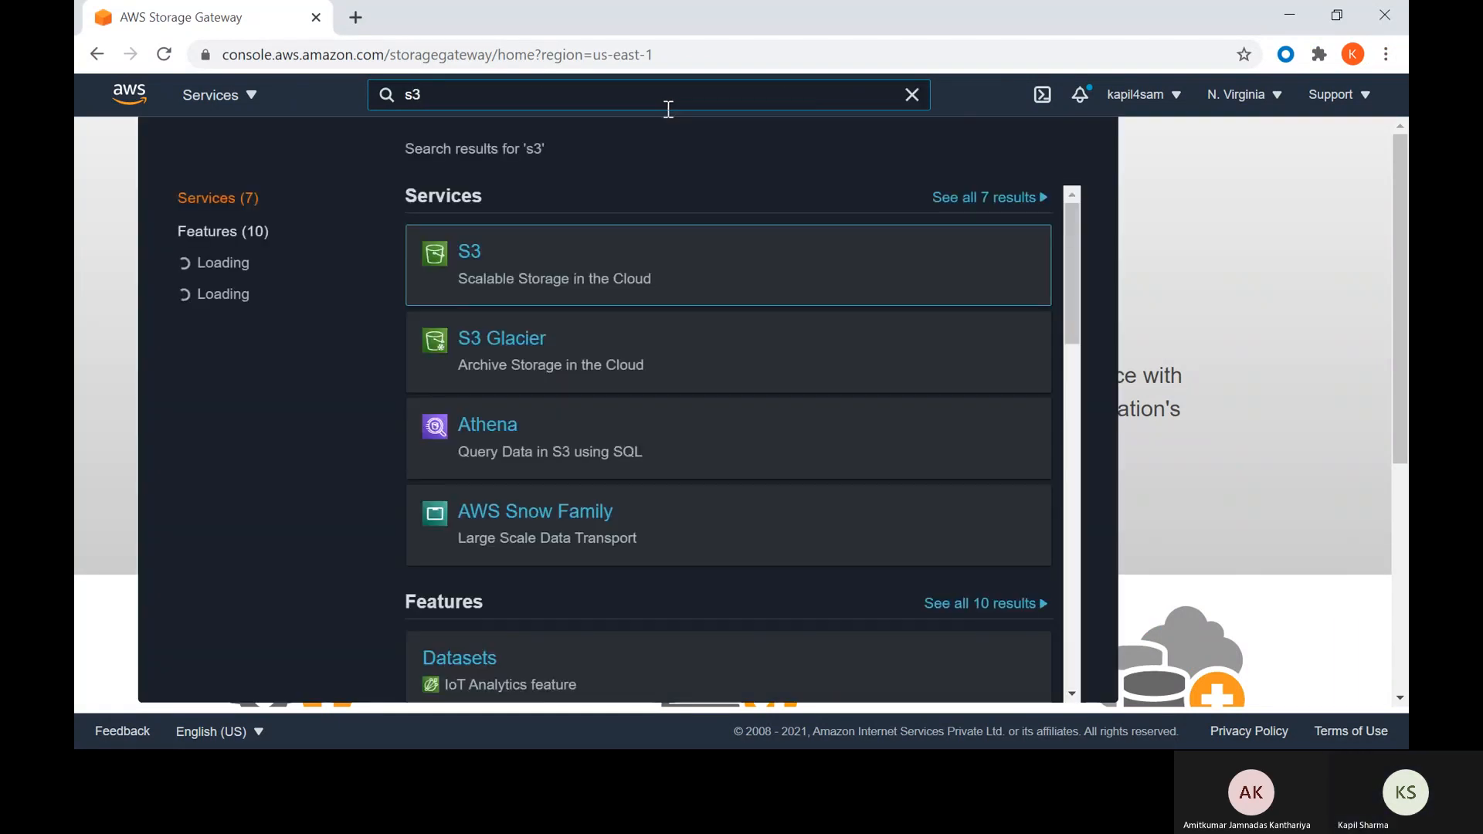
click(462, 261)
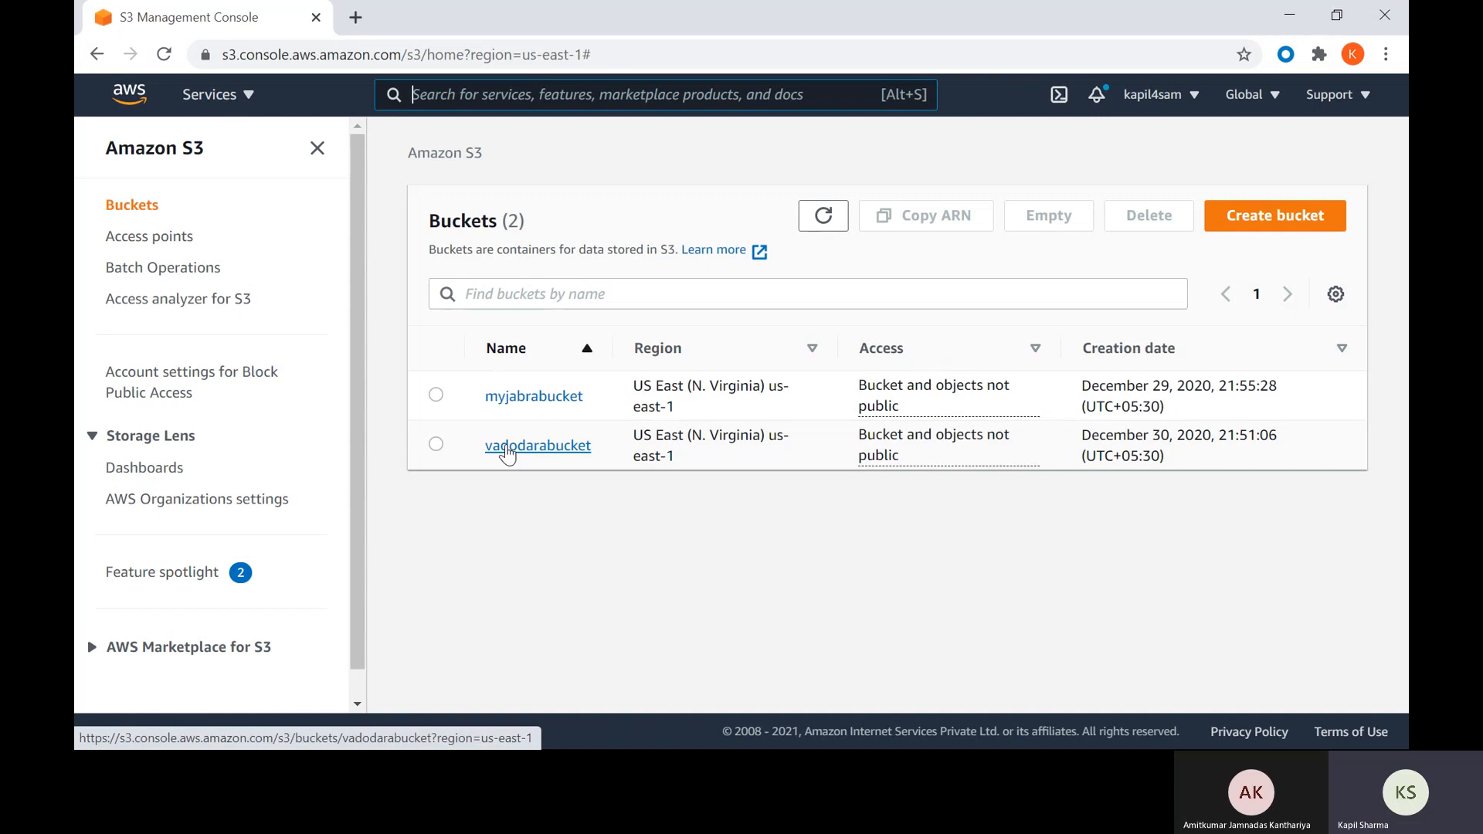
- Open myjabrabucket and select the apache.PNG object in it
click(498, 397)
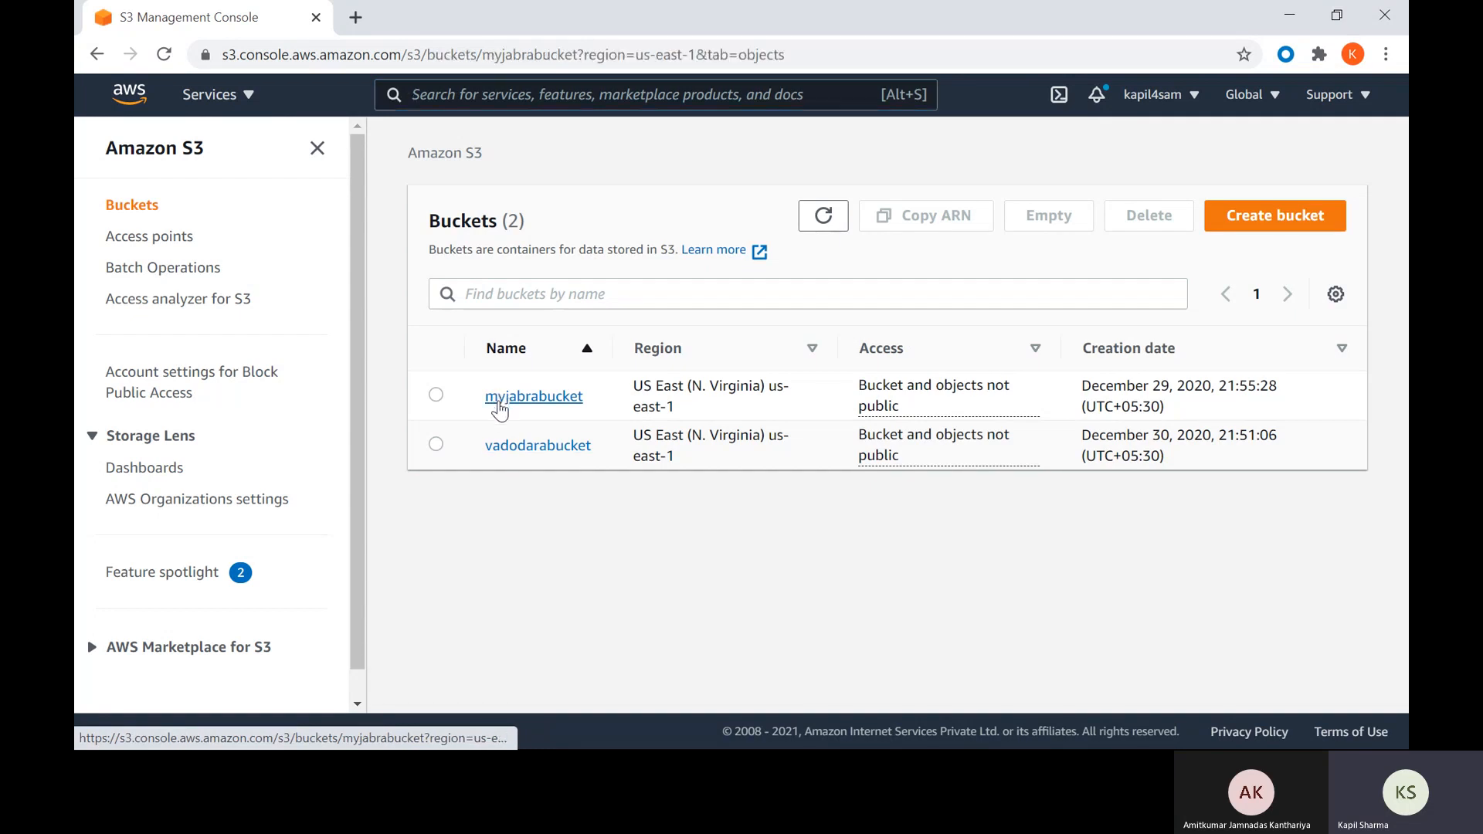
scroll(499, 410, down, 2)
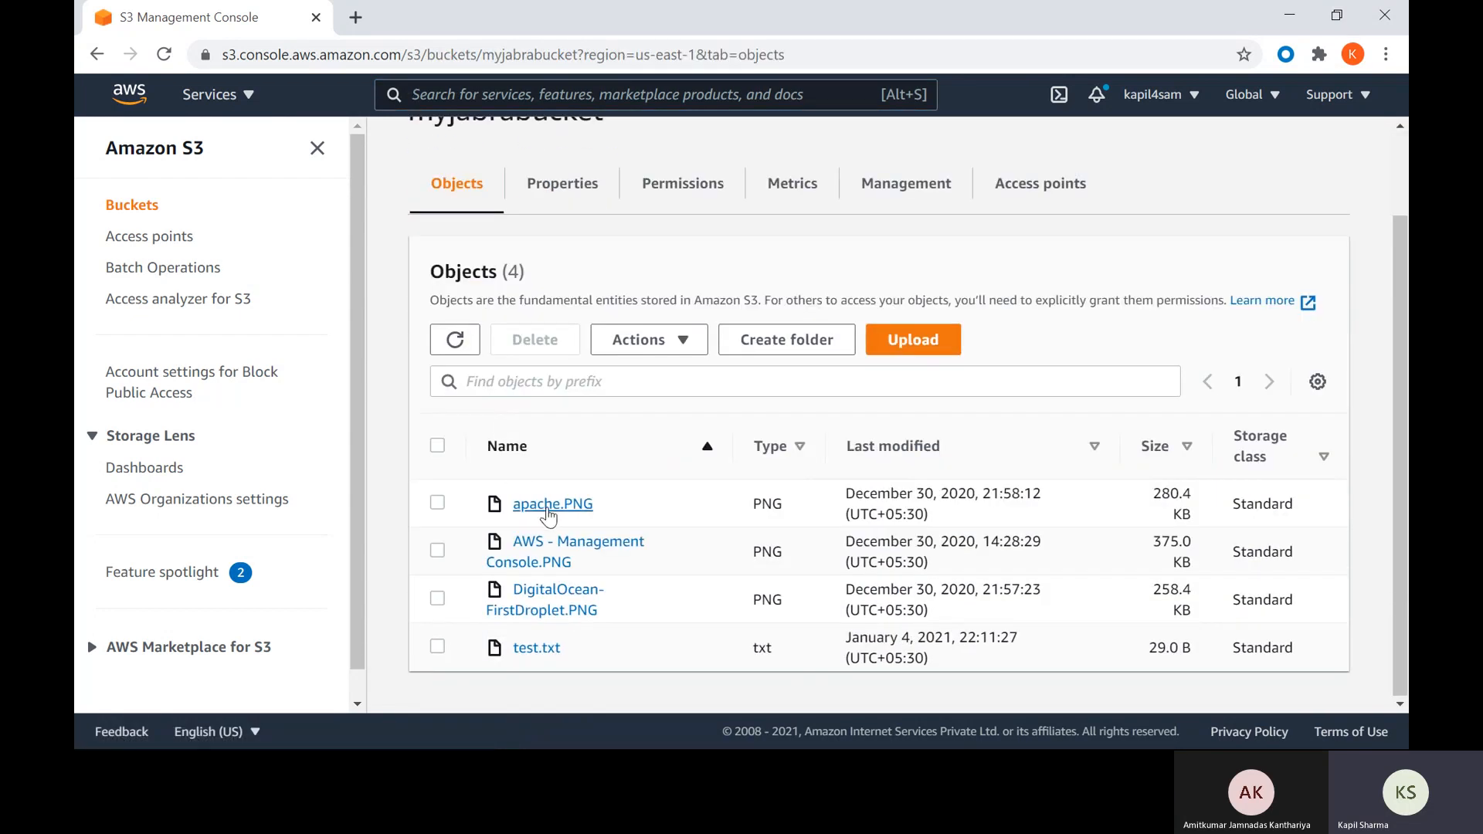
click(438, 503)
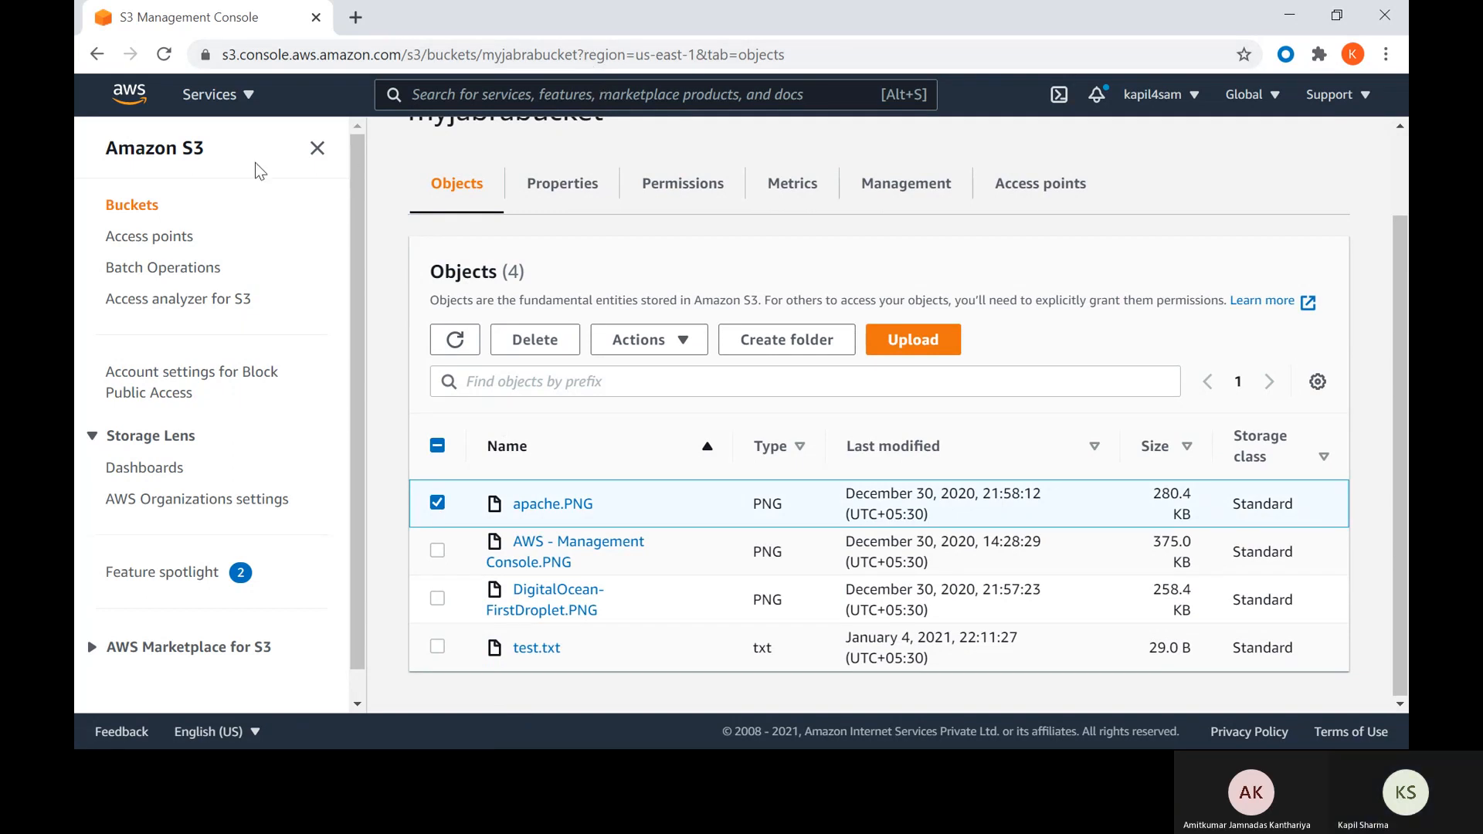
- Search the services for cloudf and open CloudFront
click(501, 106)
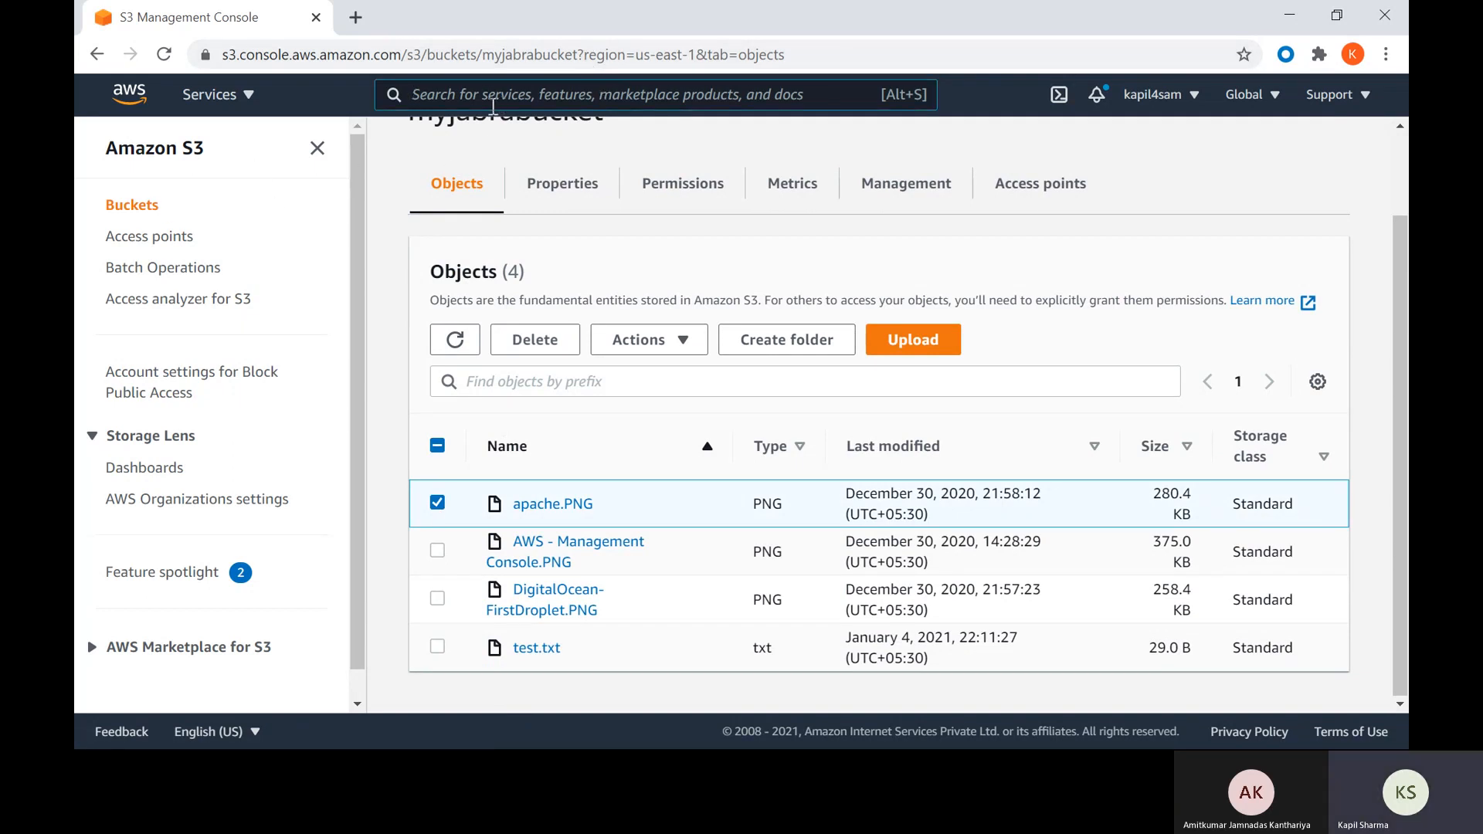
text(clou)
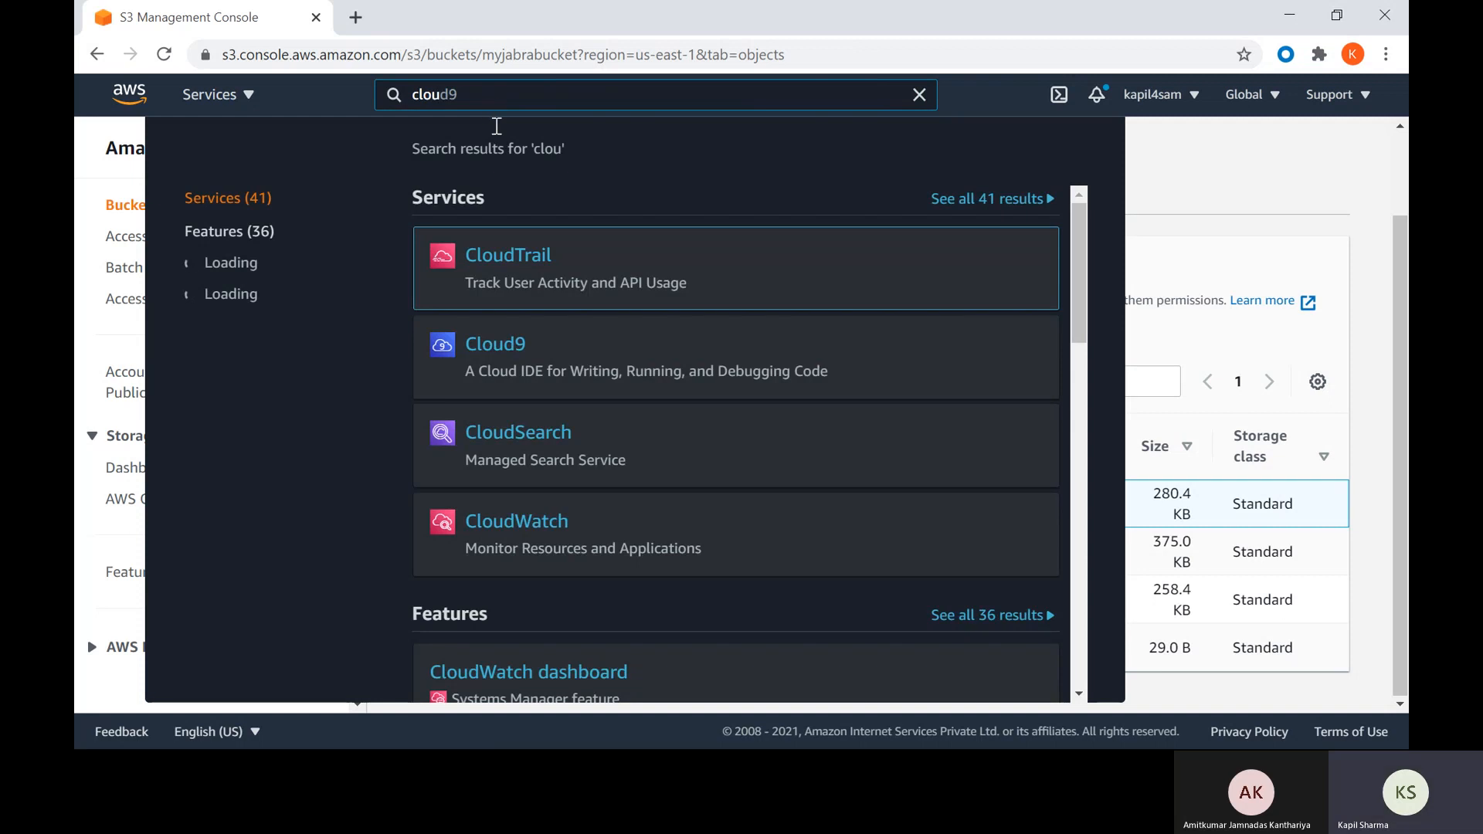
mouse_move(480, 404)
text(df)
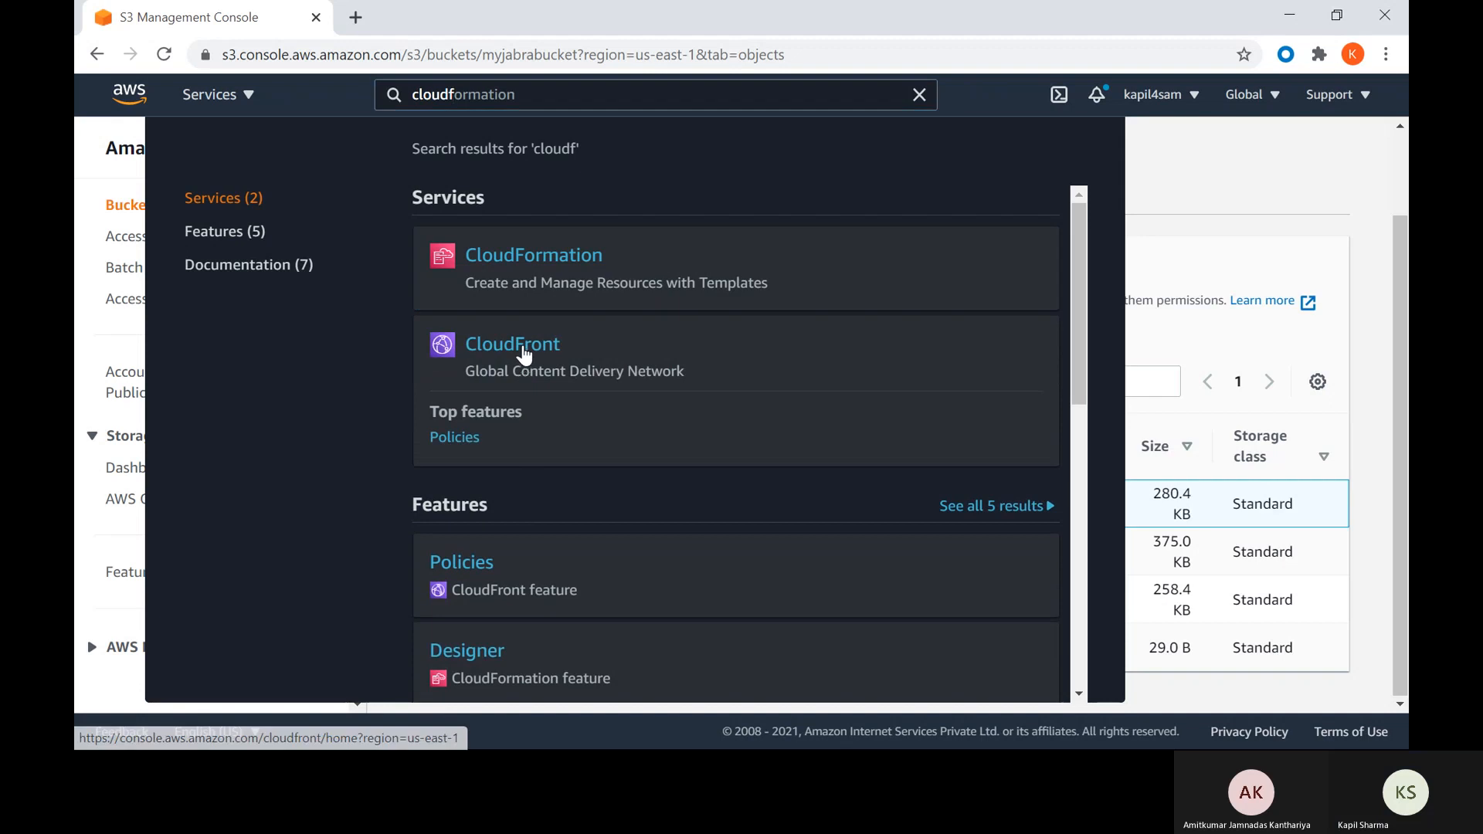
click(520, 349)
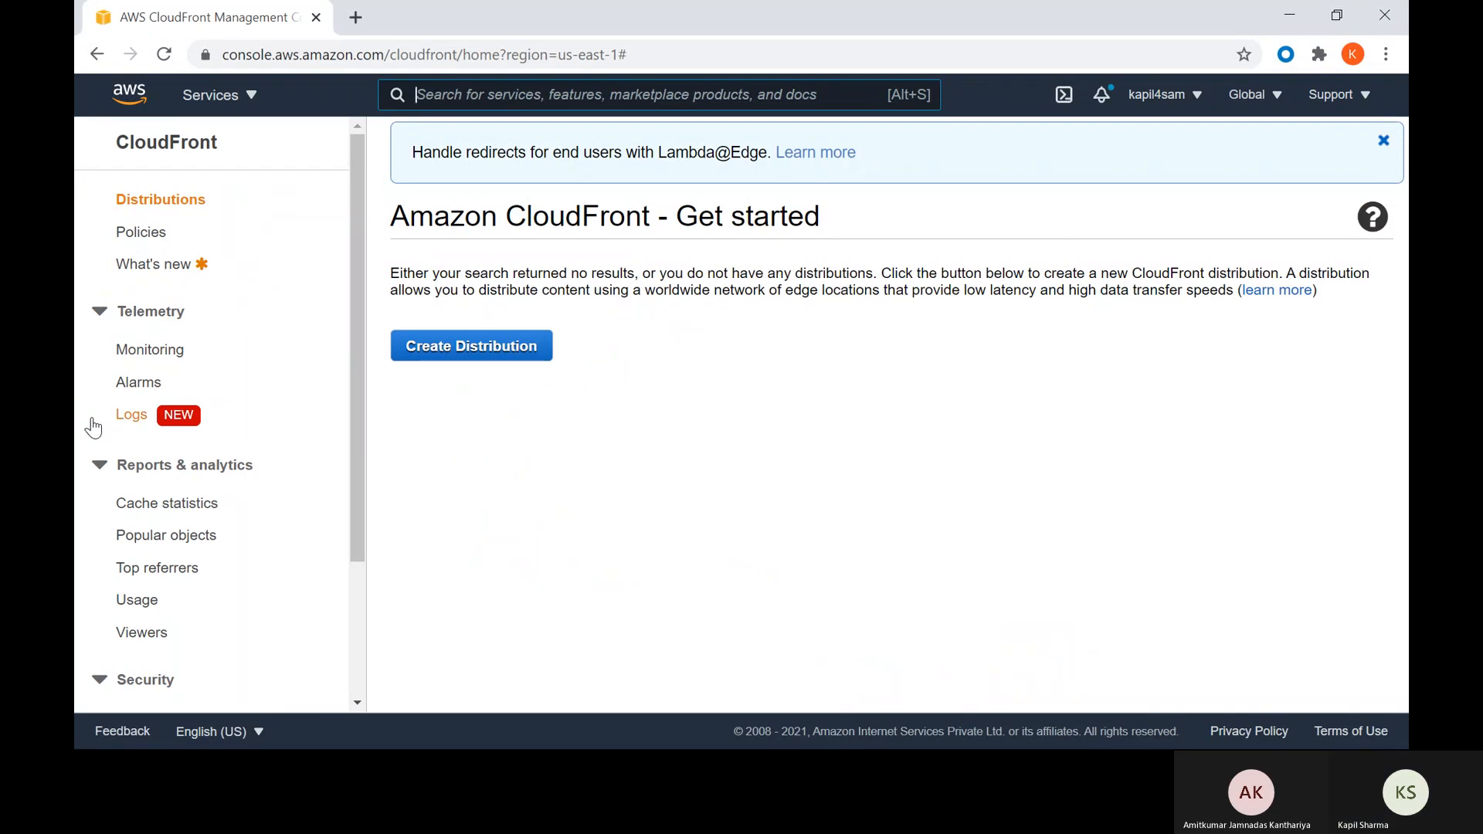
- Duplicate the CloudFront browser tab and open the S3 service in the copy
right_click(176, 17)
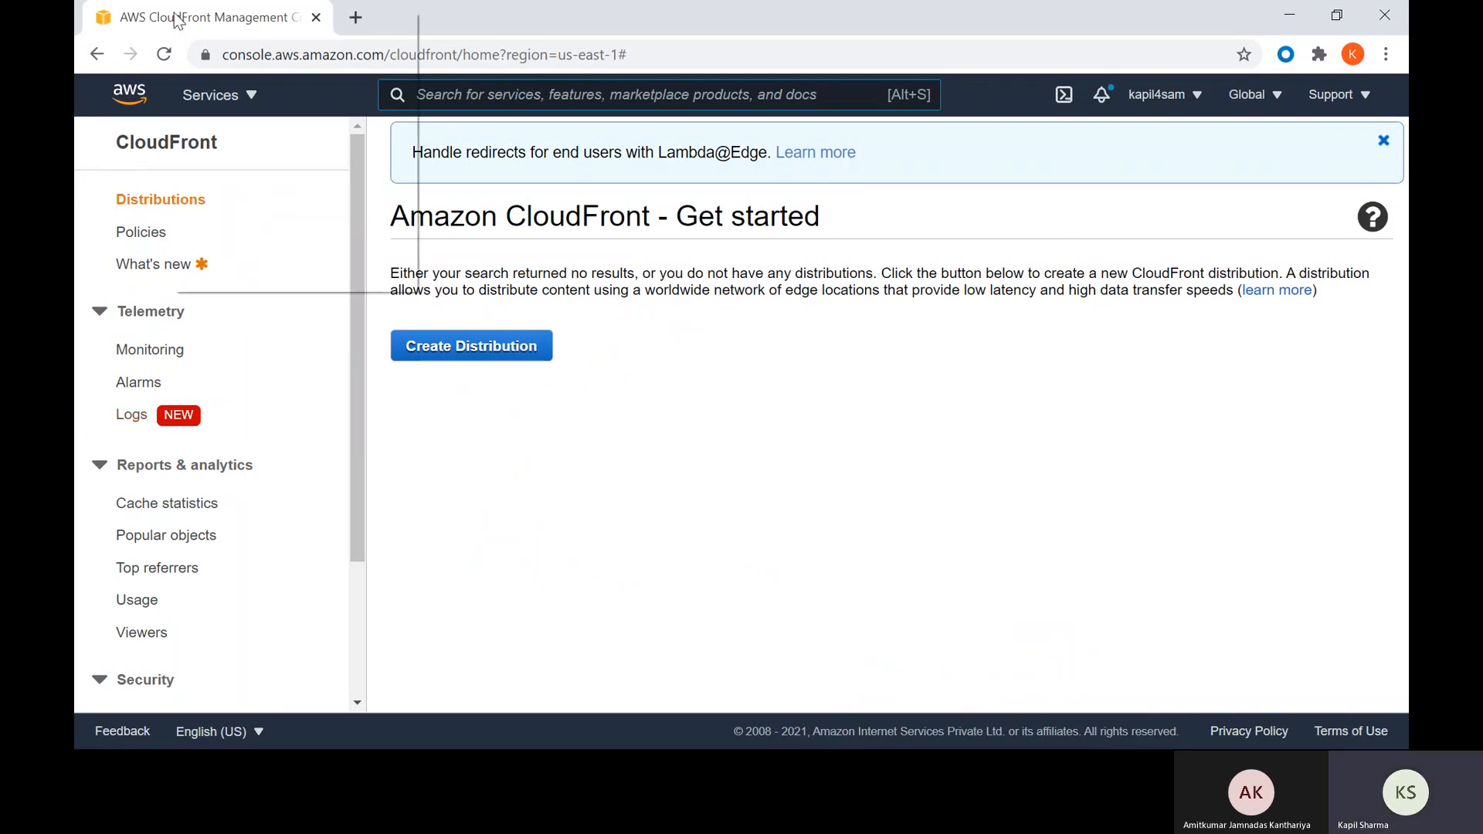
click(219, 140)
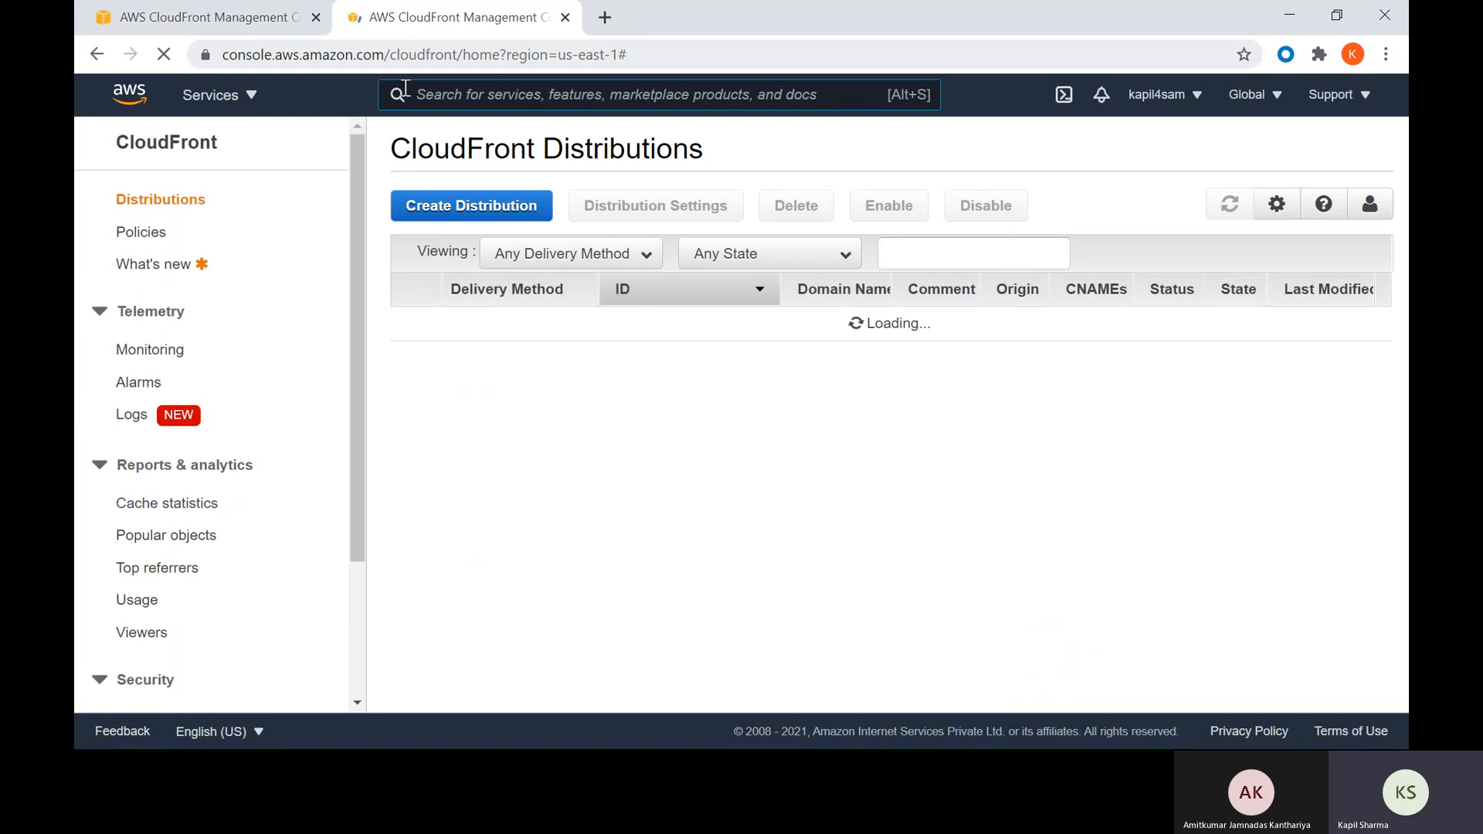
click(249, 94)
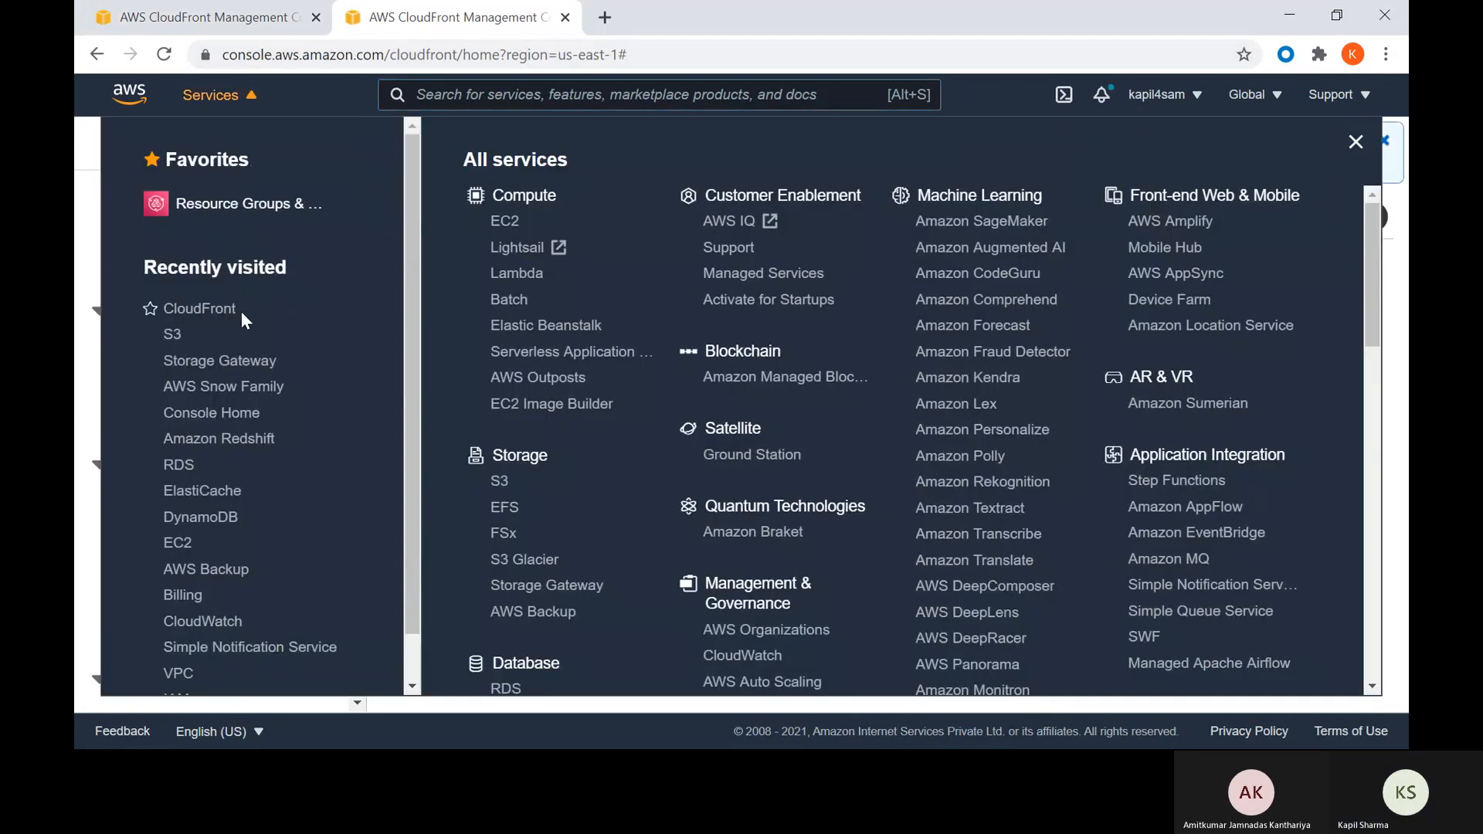
click(173, 346)
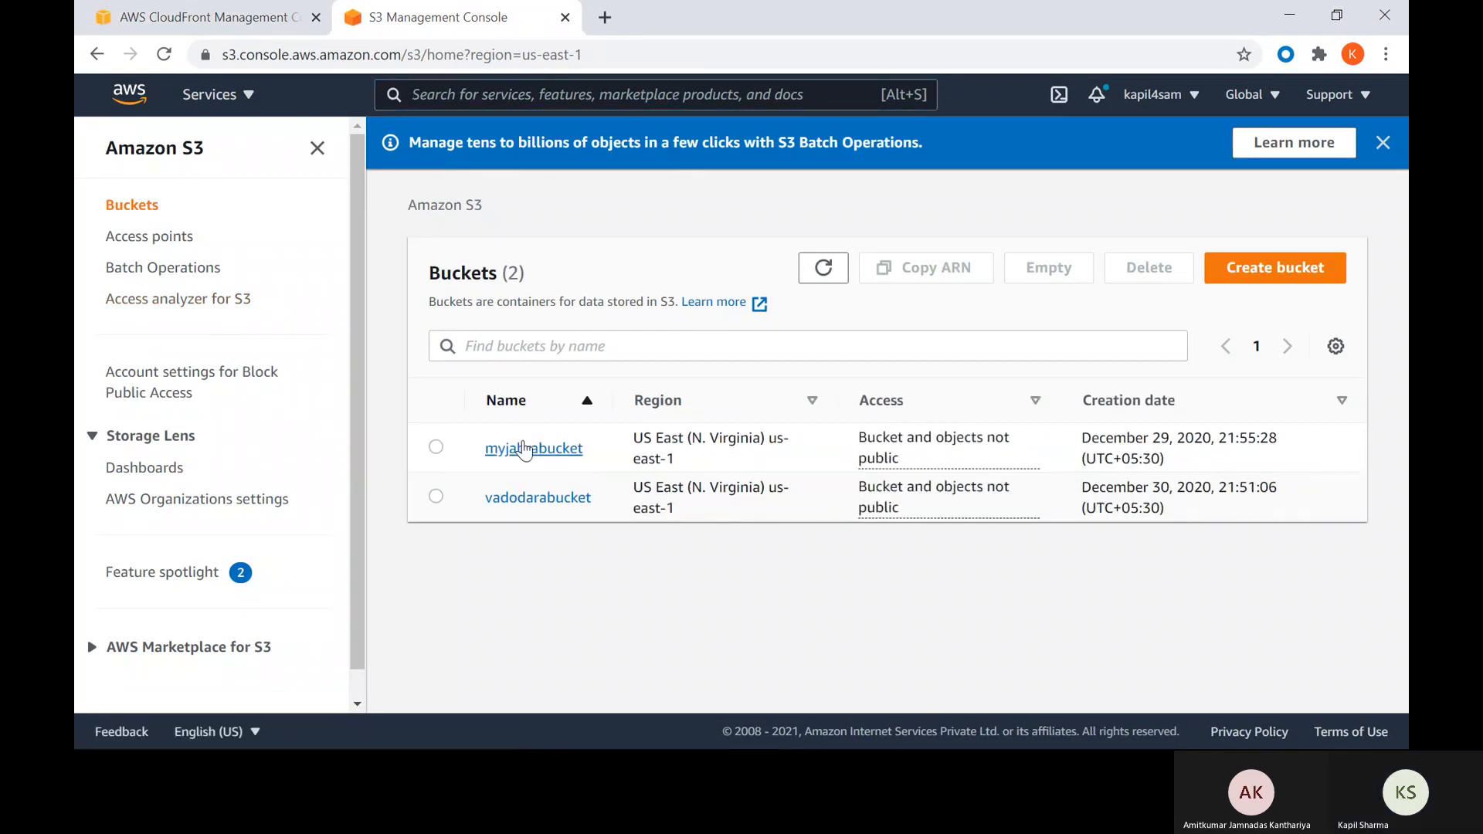
- Open myjabrabucket and look over its objects and its versioning properties
click(528, 452)
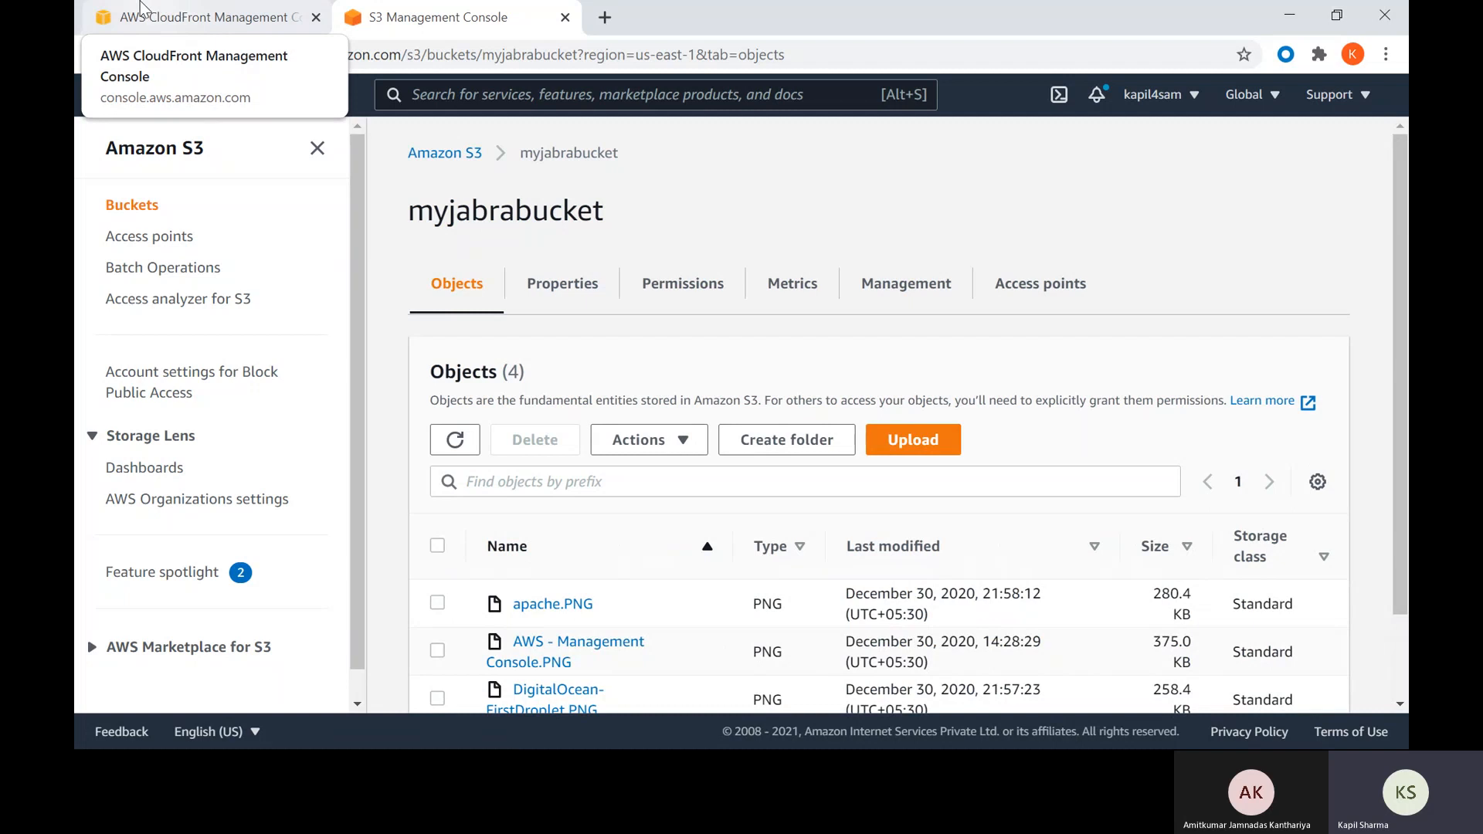
scroll(561, 430, down, 2)
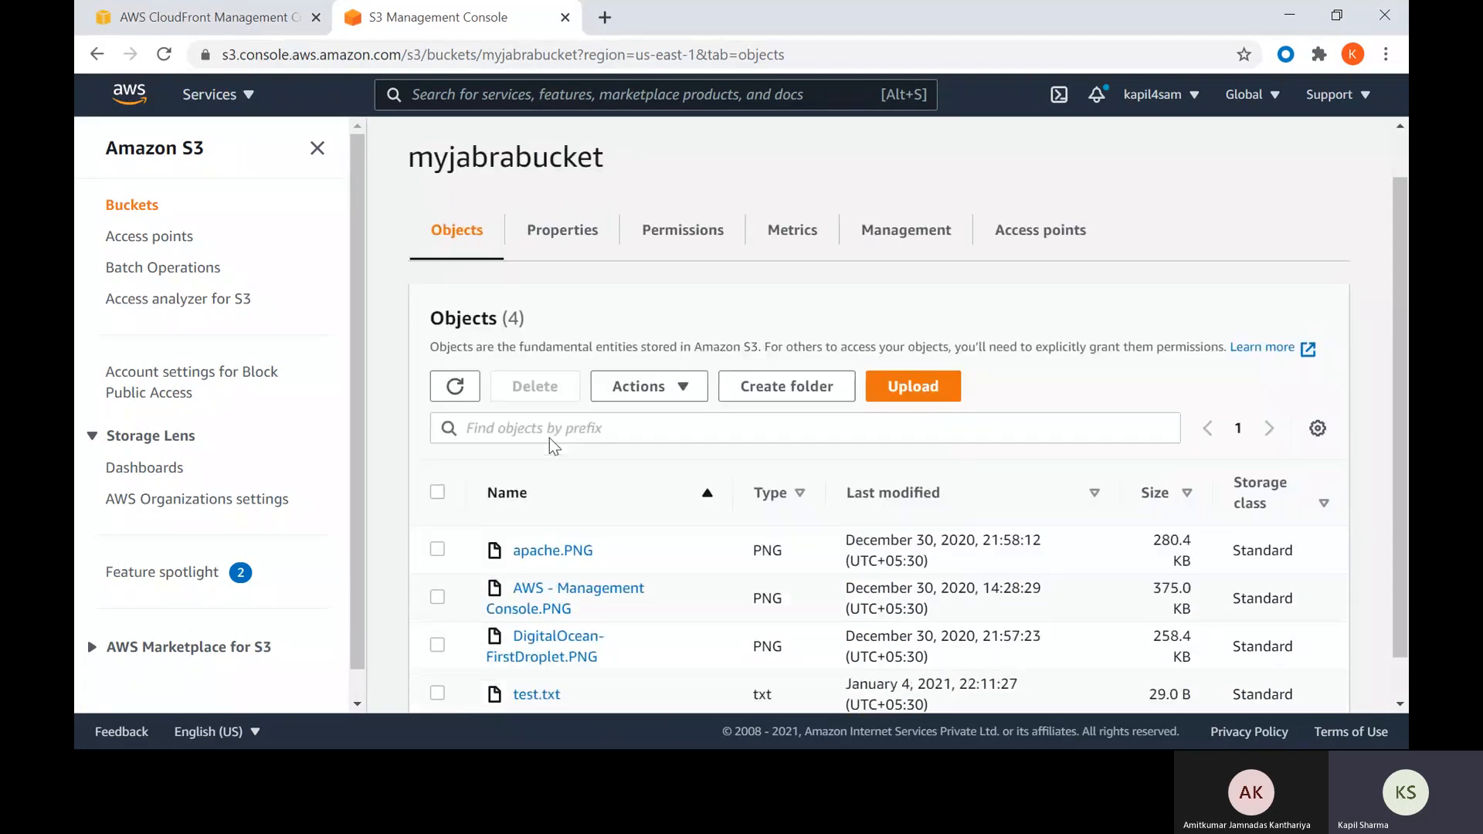
click(551, 191)
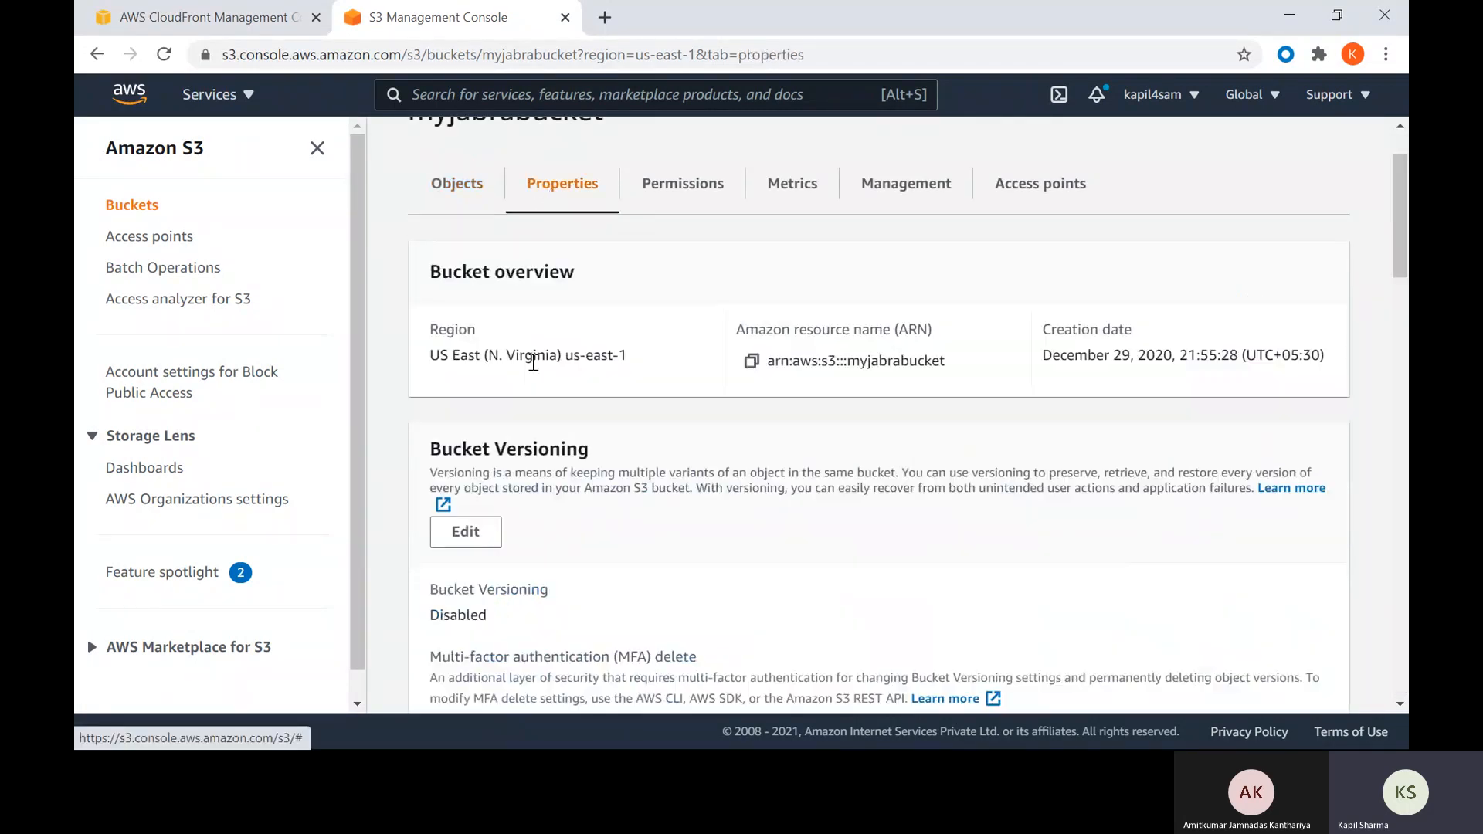
scroll(888, 305, down, 8)
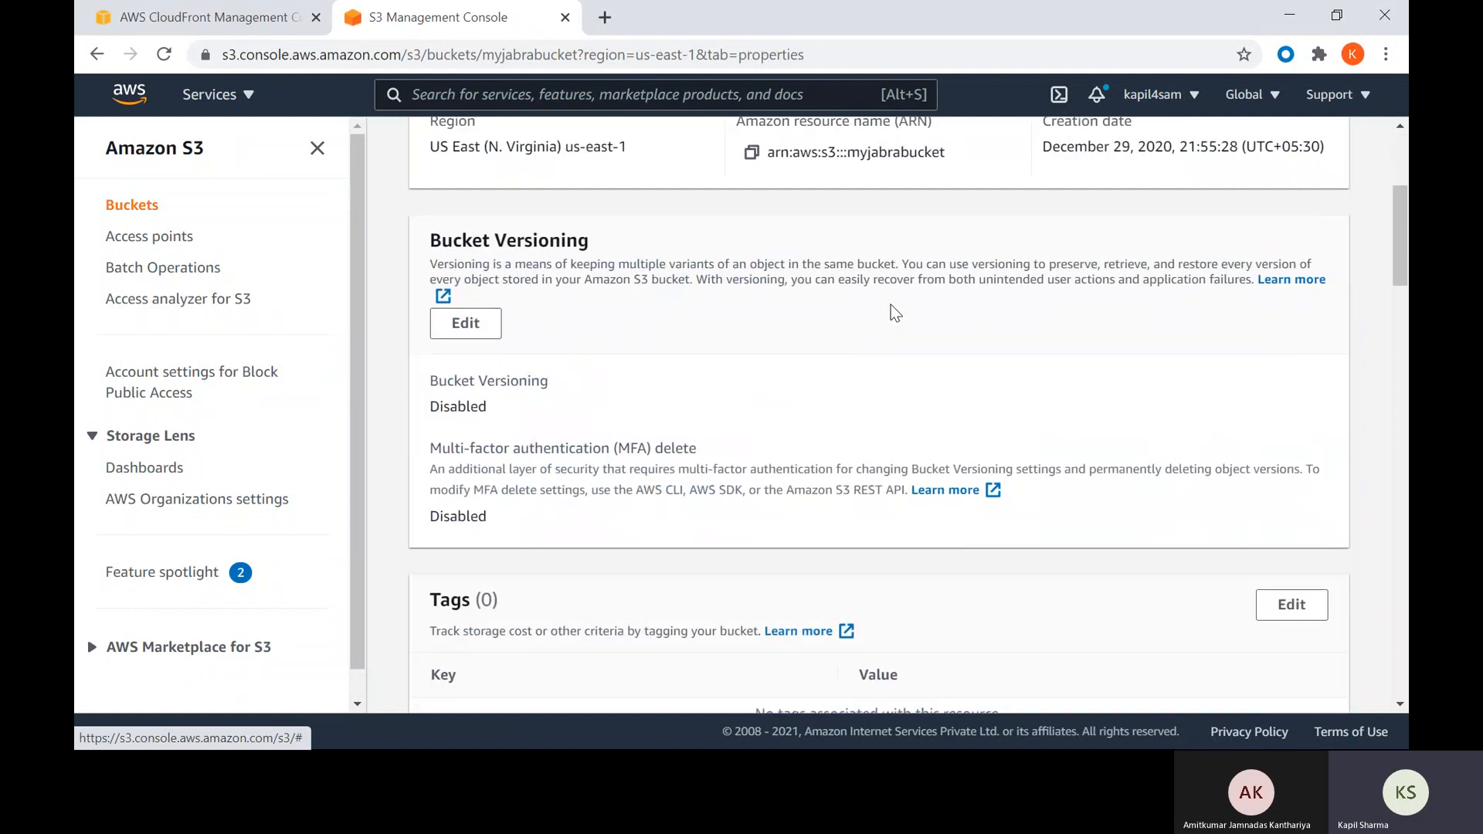
scroll(878, 287, up, 10)
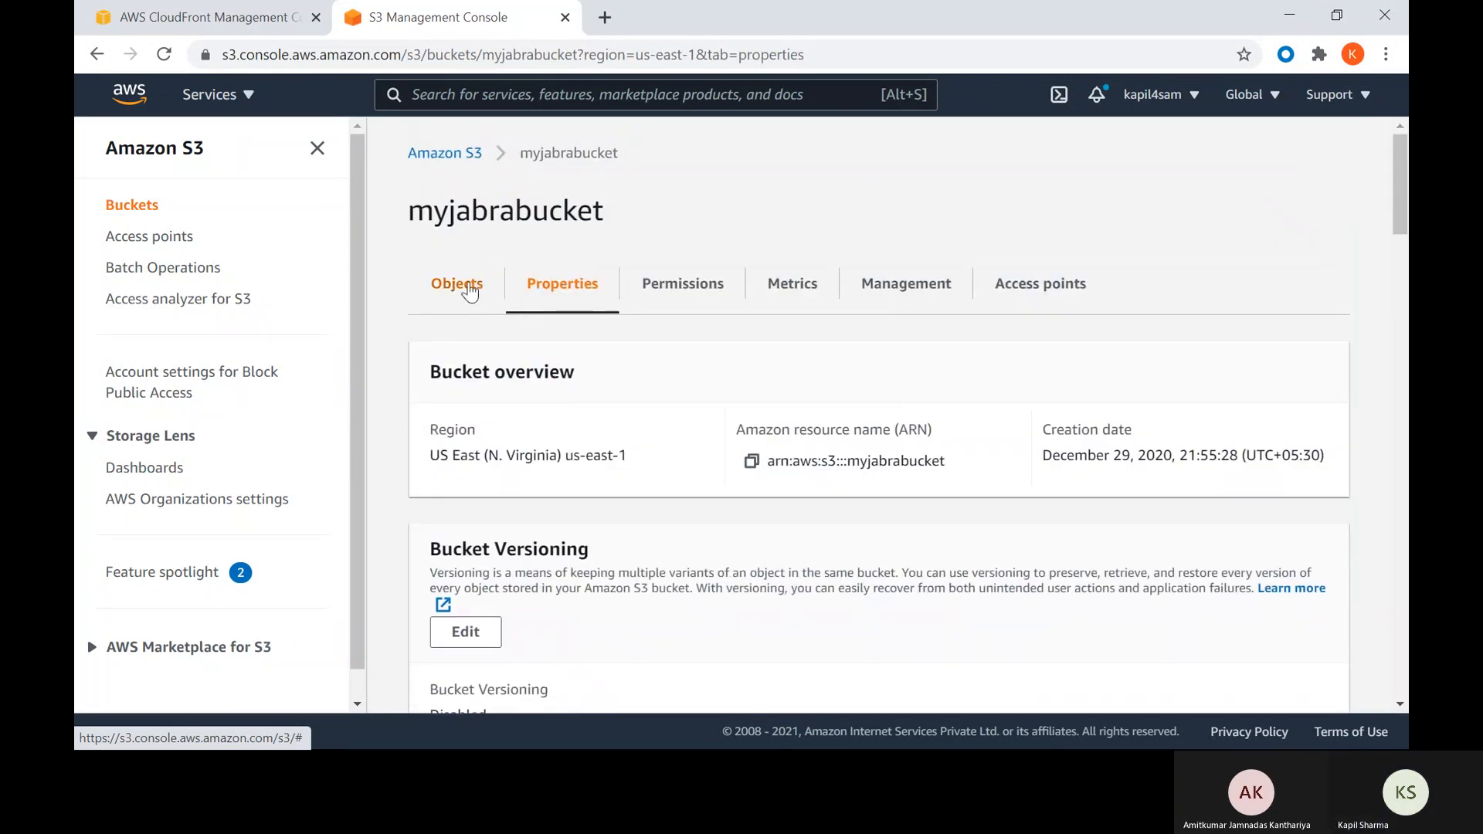
click(471, 288)
scroll(716, 384, down, 1)
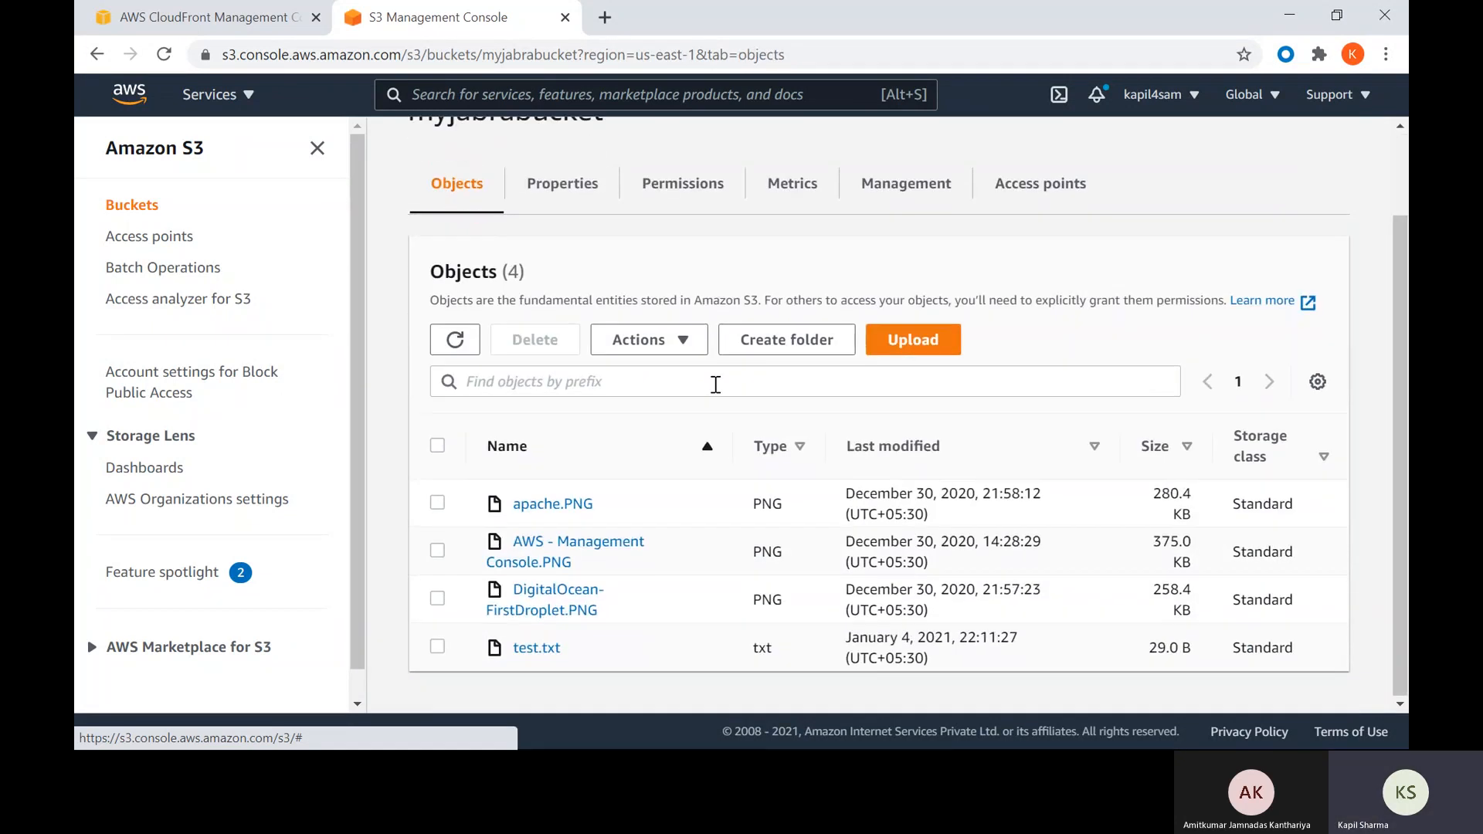
scroll(657, 332, up, 1)
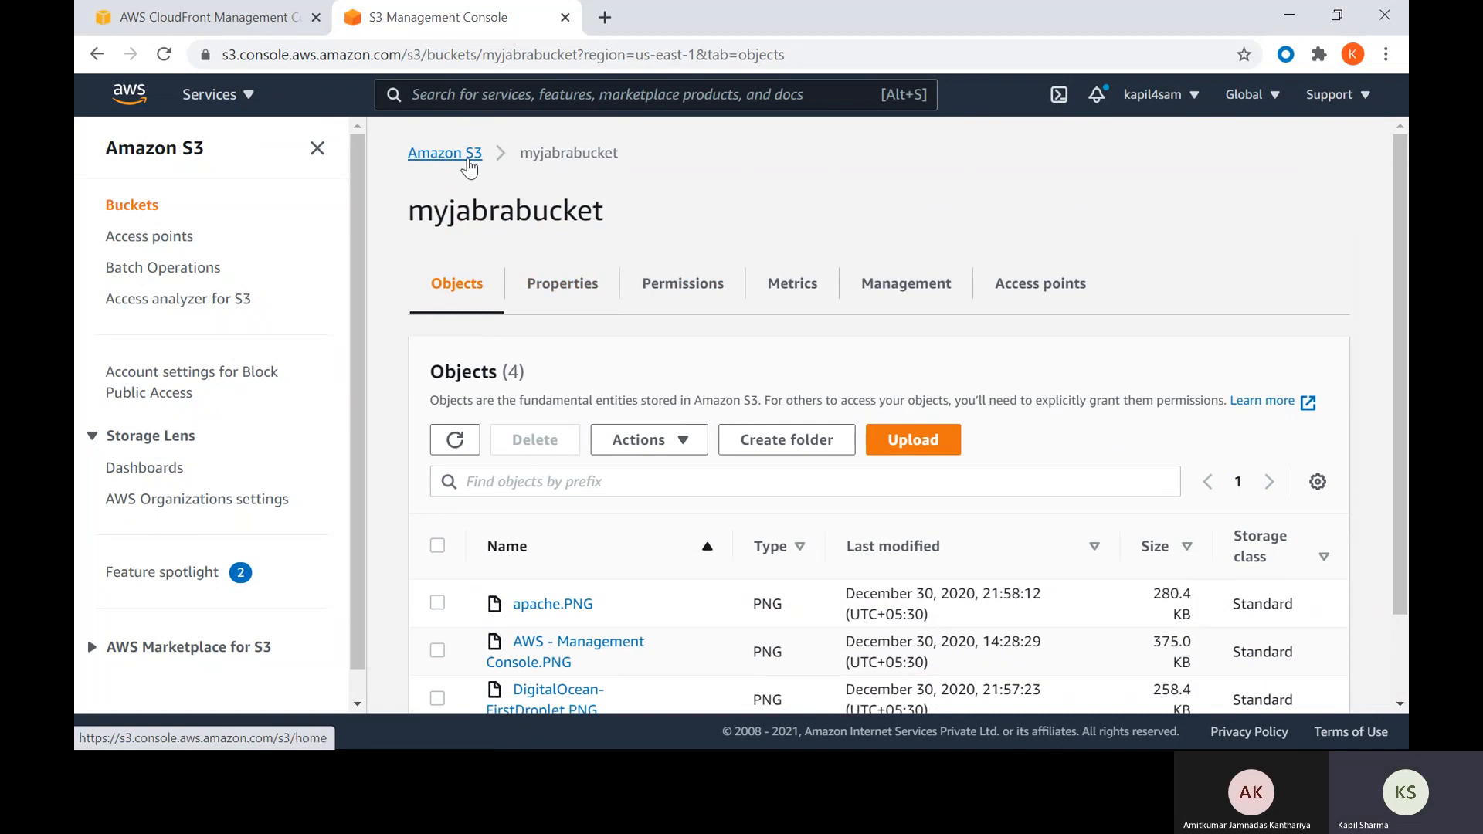
- Look through the properties of myjabrabucket and copy the bucket's ARN
click(525, 283)
scroll(580, 370, down, 5)
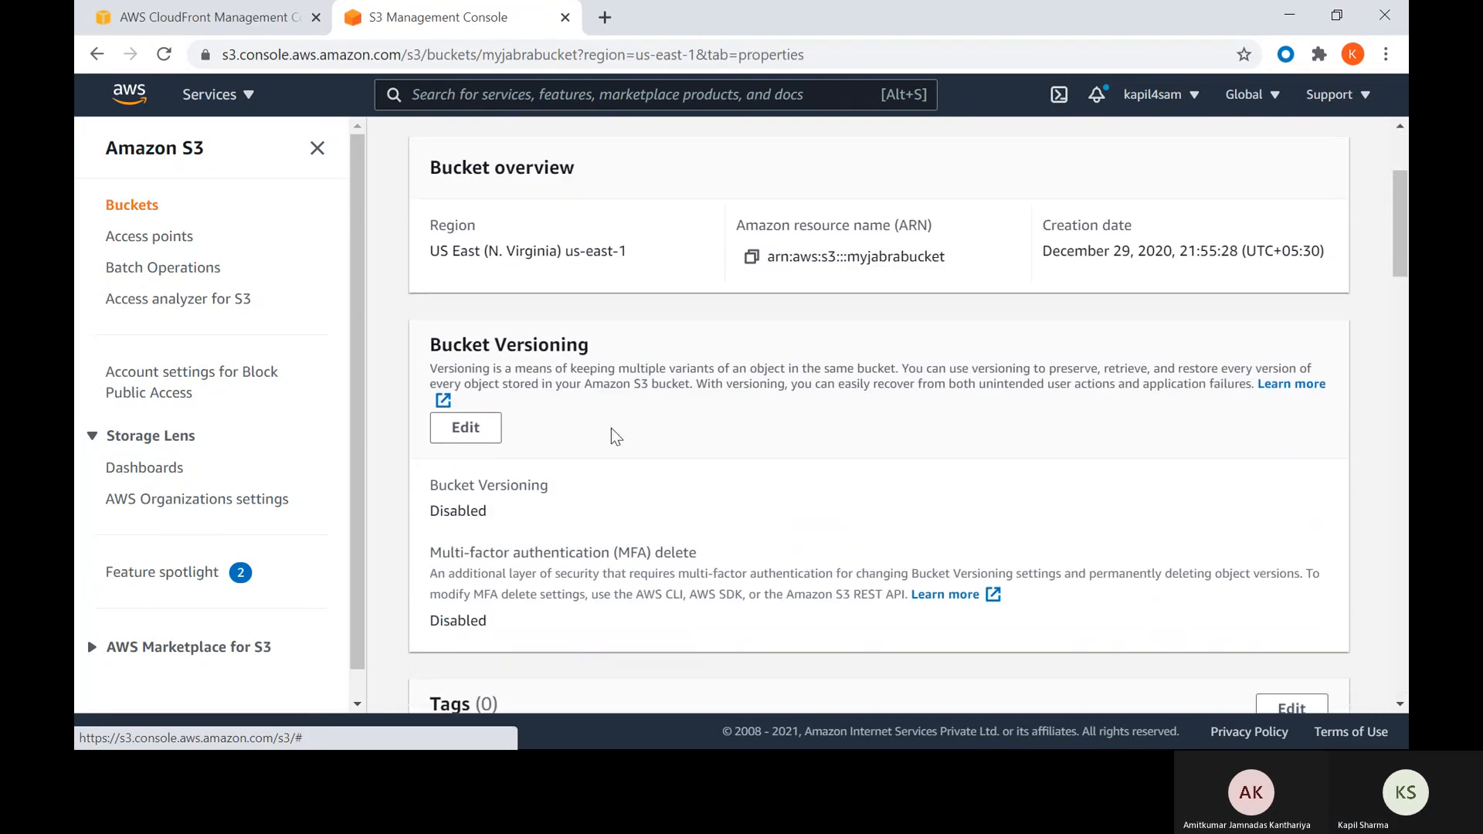
scroll(613, 429, down, 15)
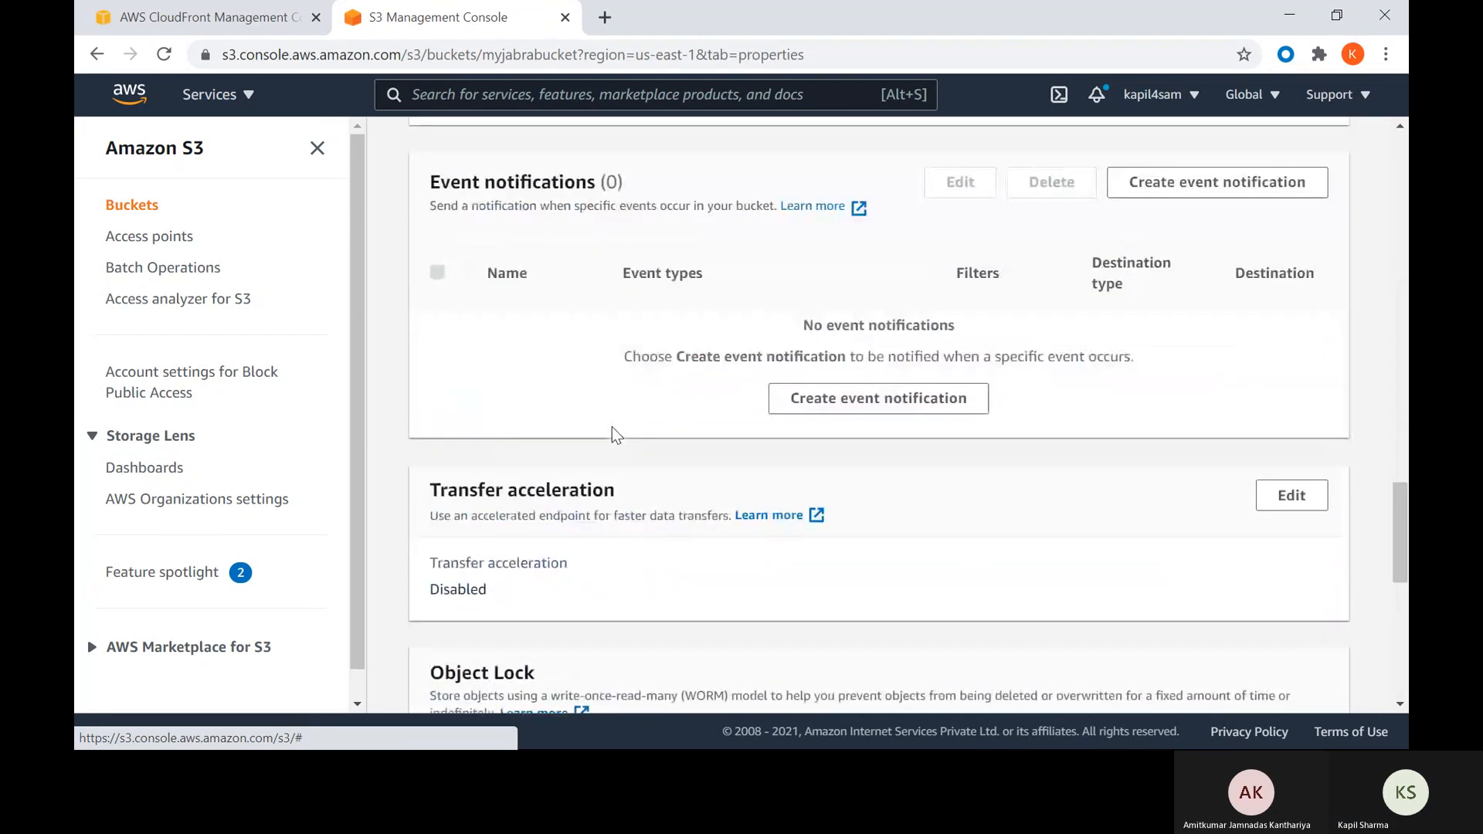
scroll(614, 434, down, 5)
scroll(614, 433, up, 20)
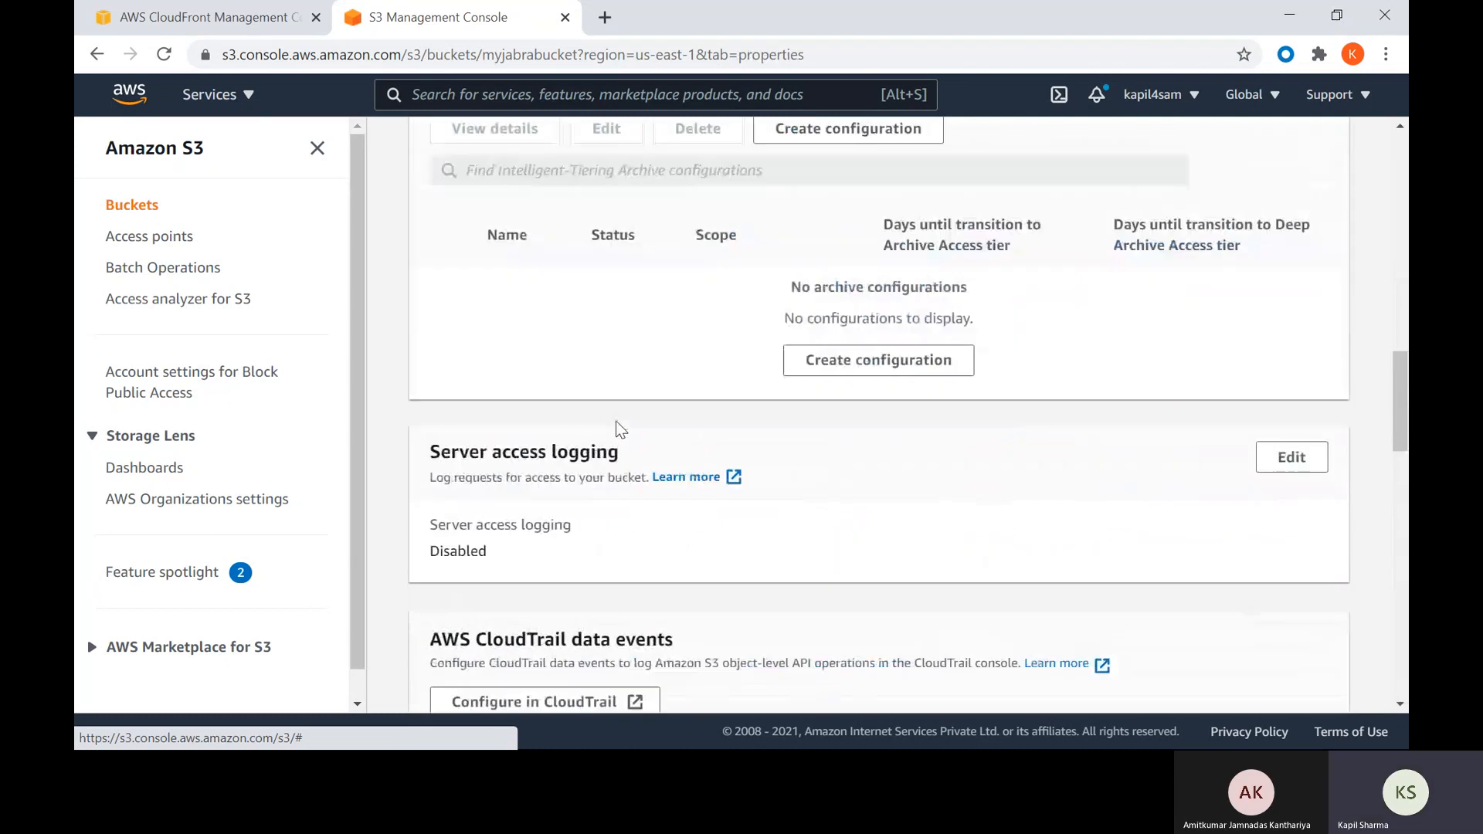
scroll(618, 429, up, 8)
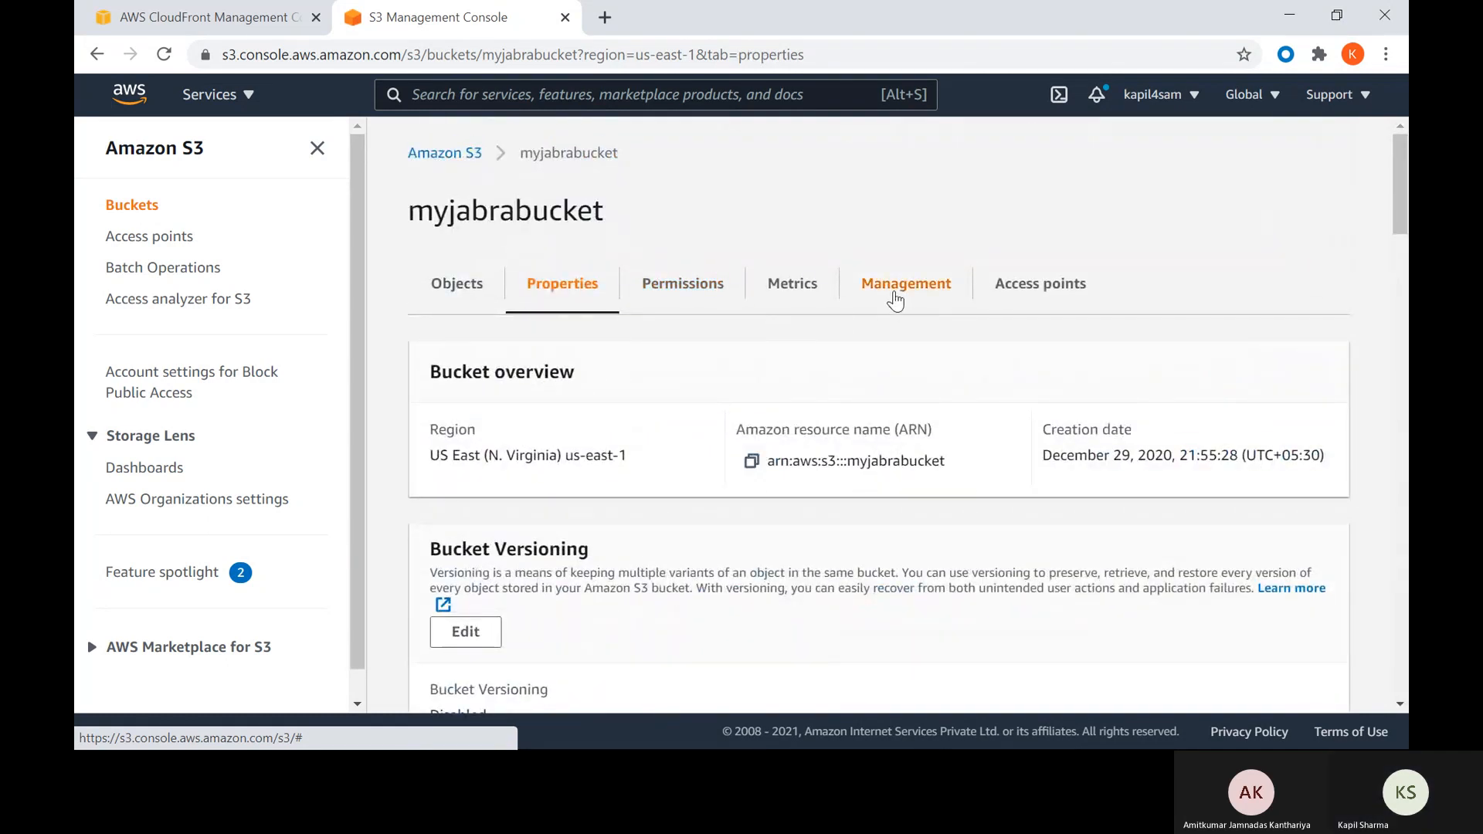
click(752, 464)
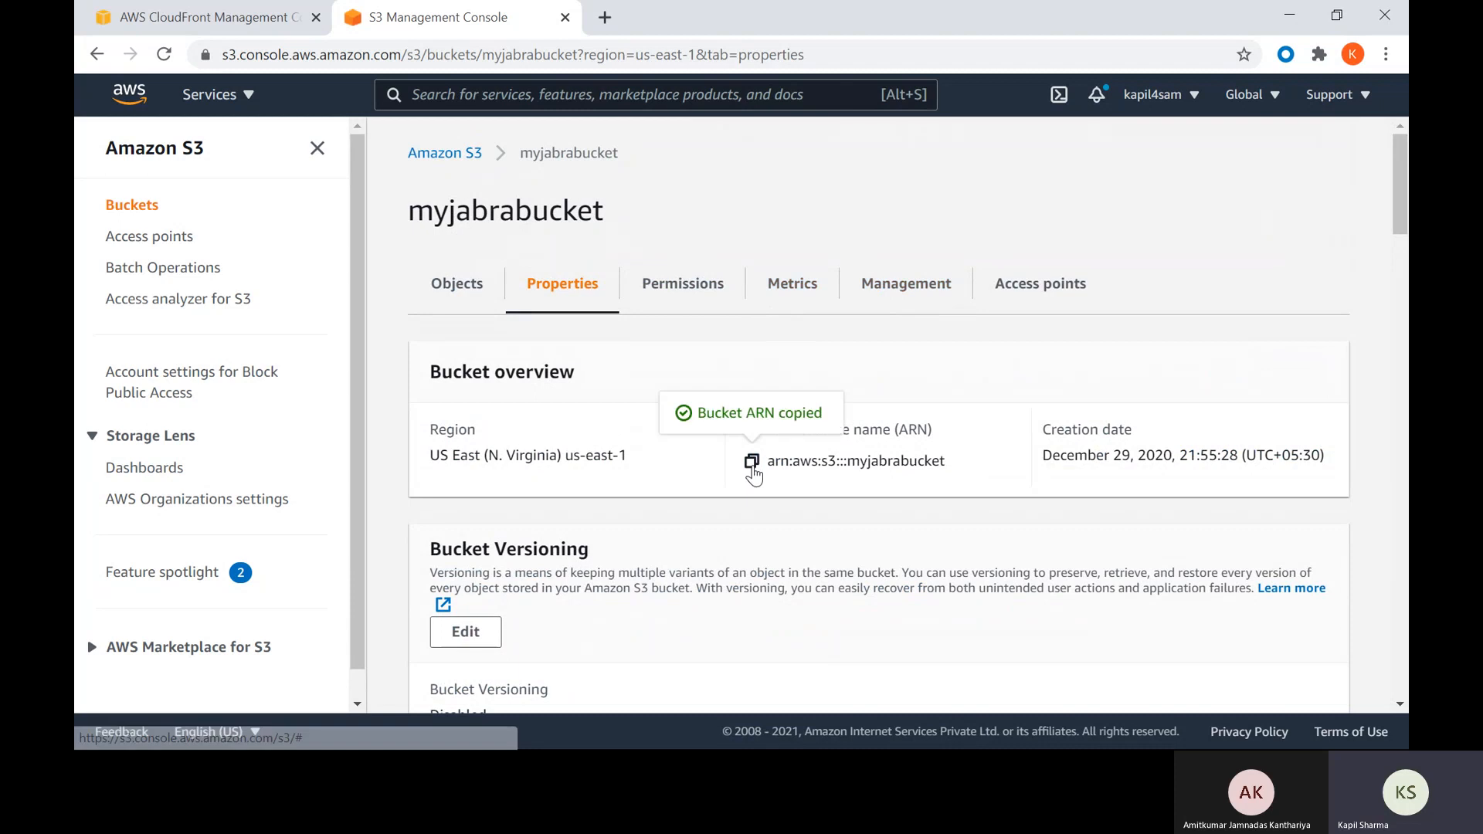
- Return to the CloudFront console and start creating a distribution with the Web delivery method
click(278, 18)
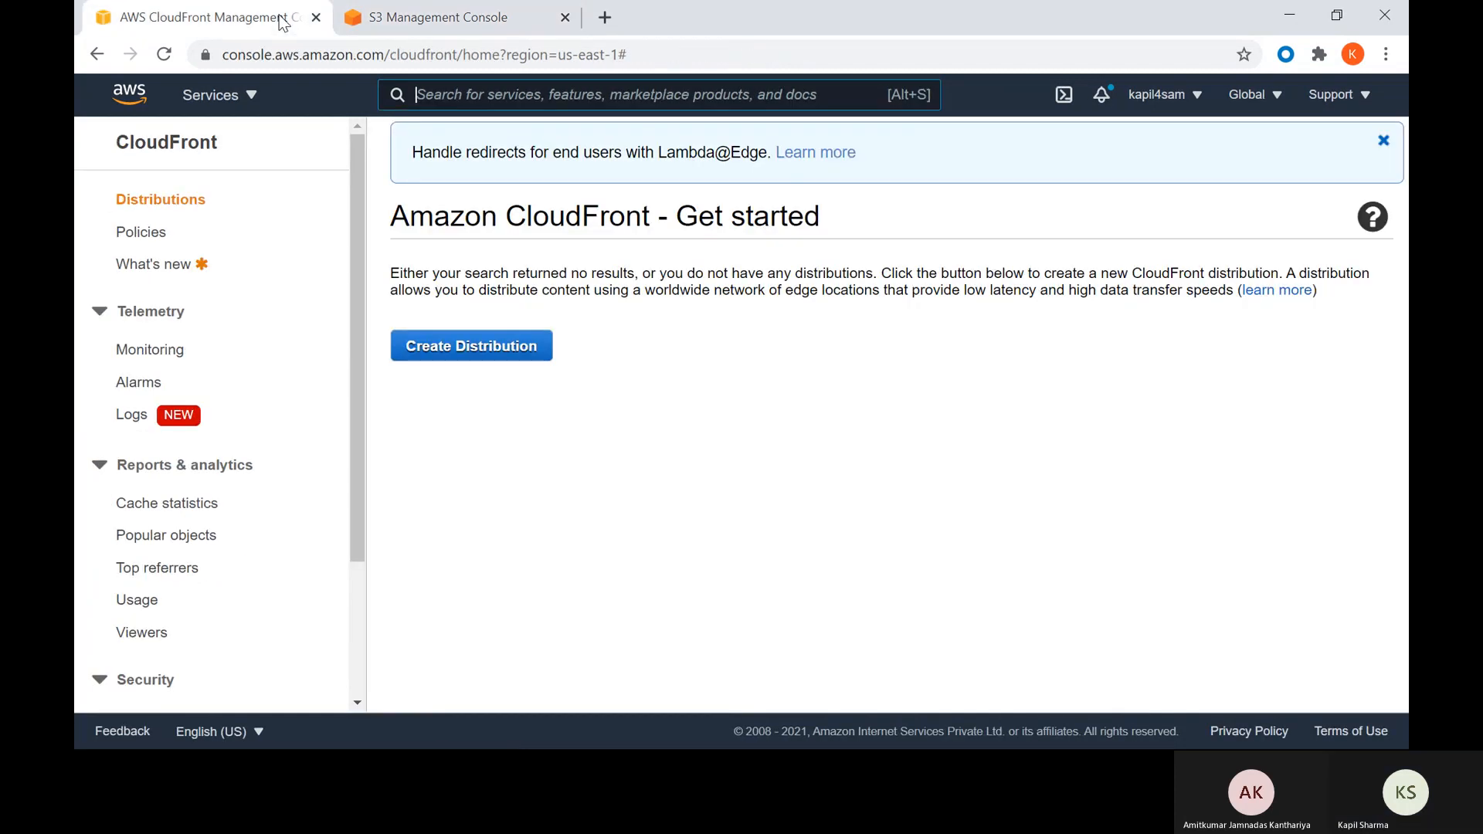
click(416, 352)
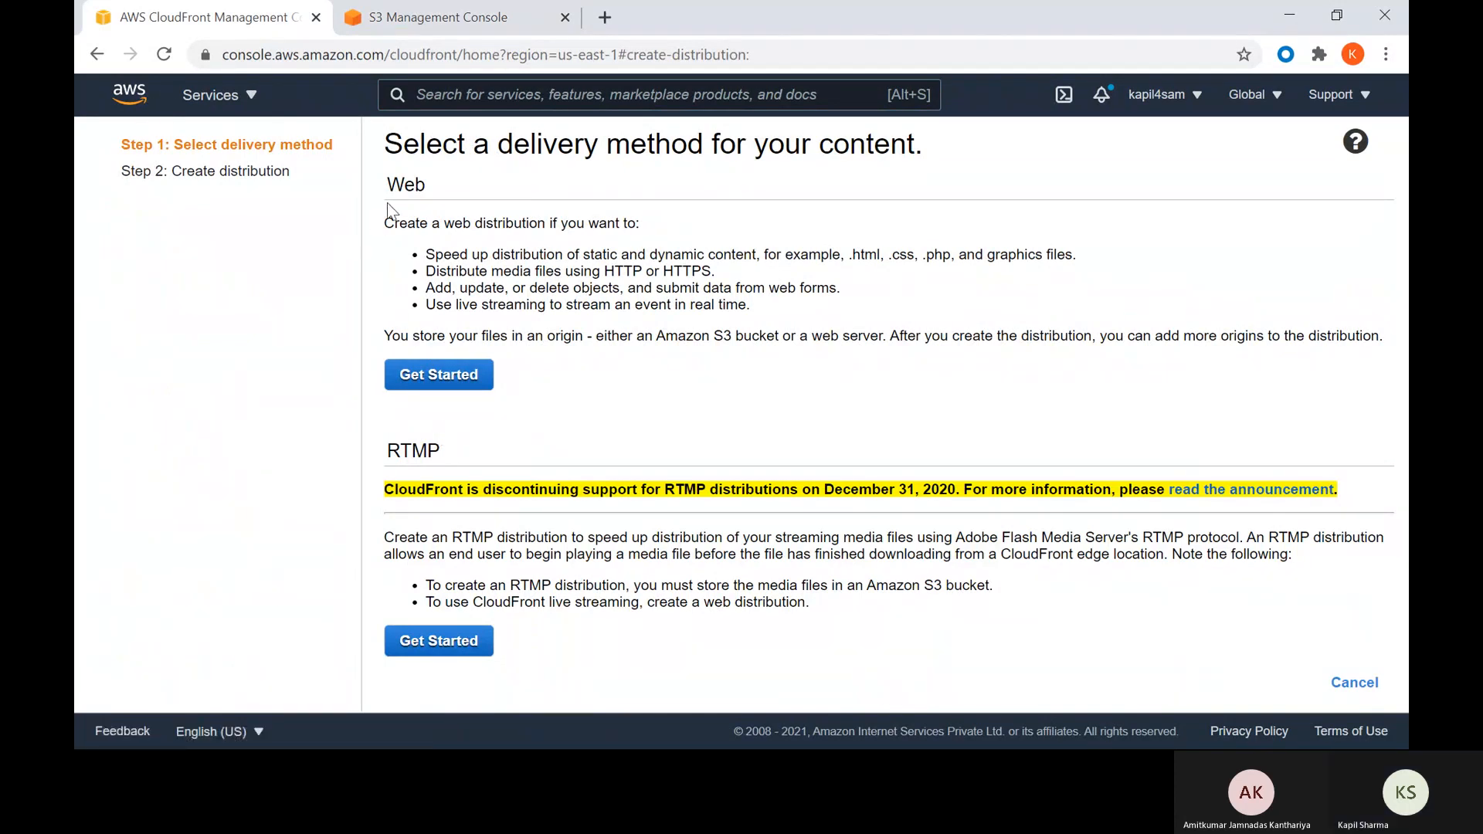
click(97, 54)
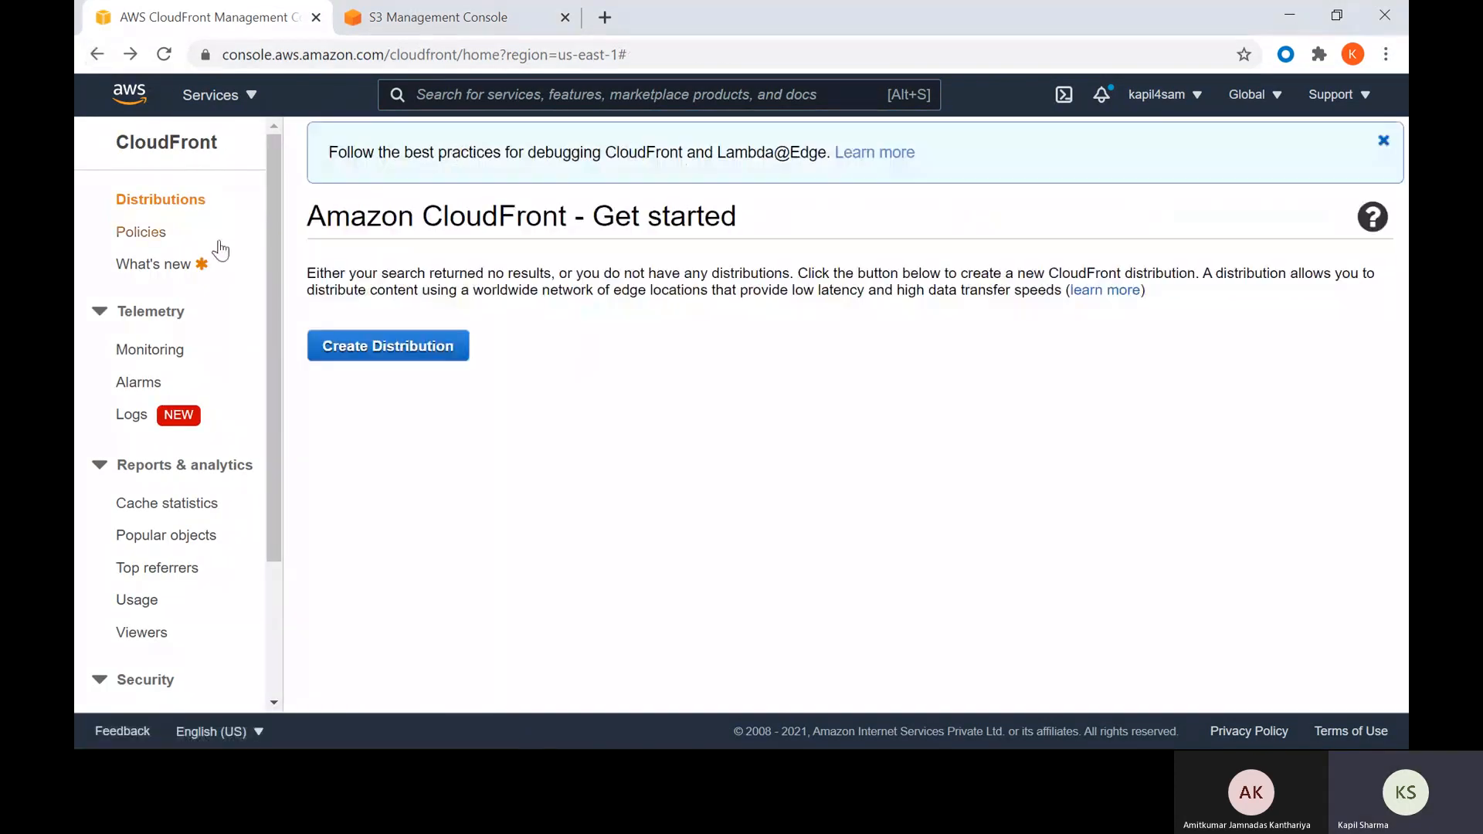
click(415, 367)
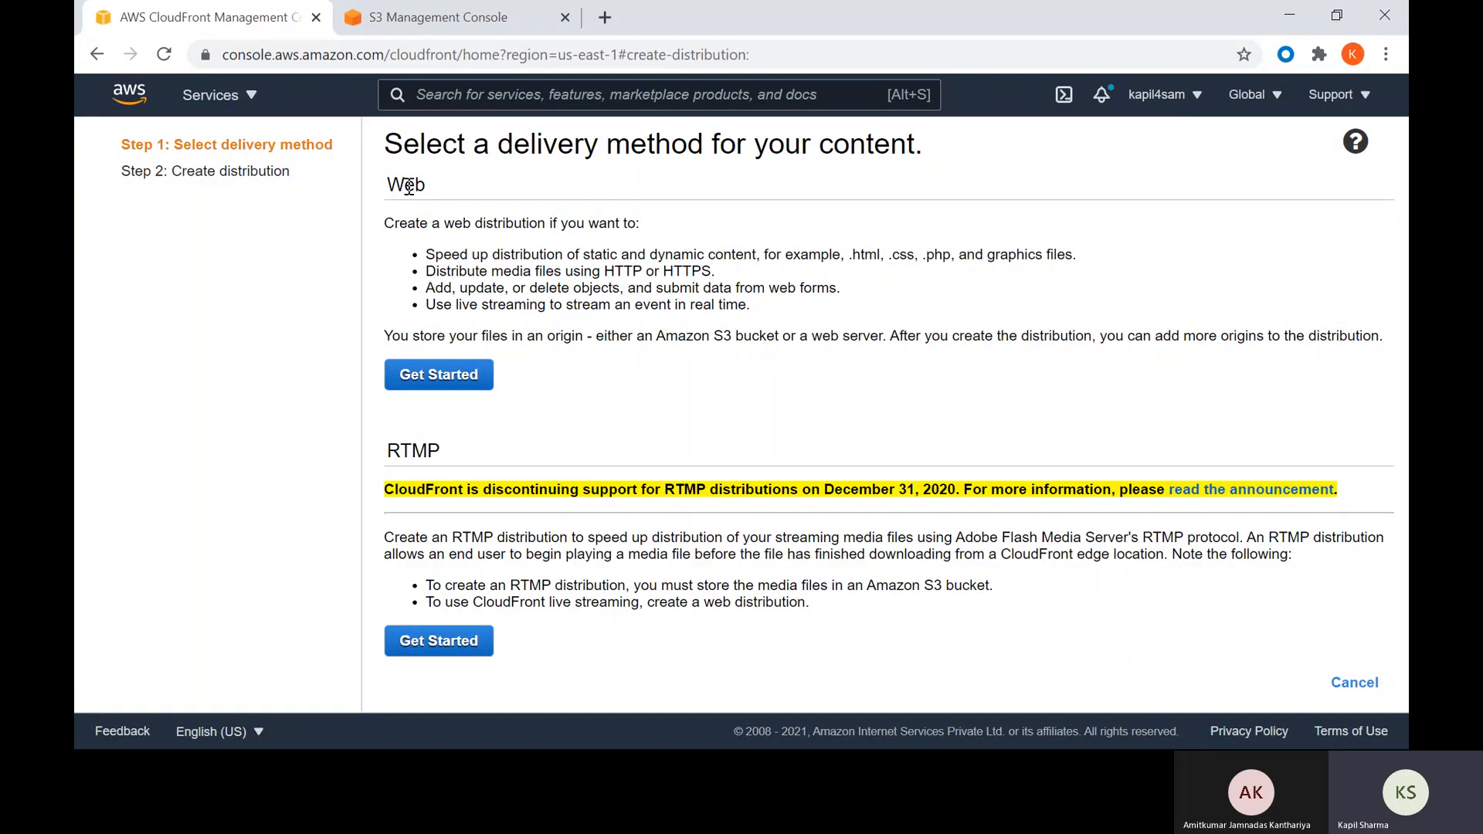
double_click(391, 186)
drag(387, 454, 461, 467)
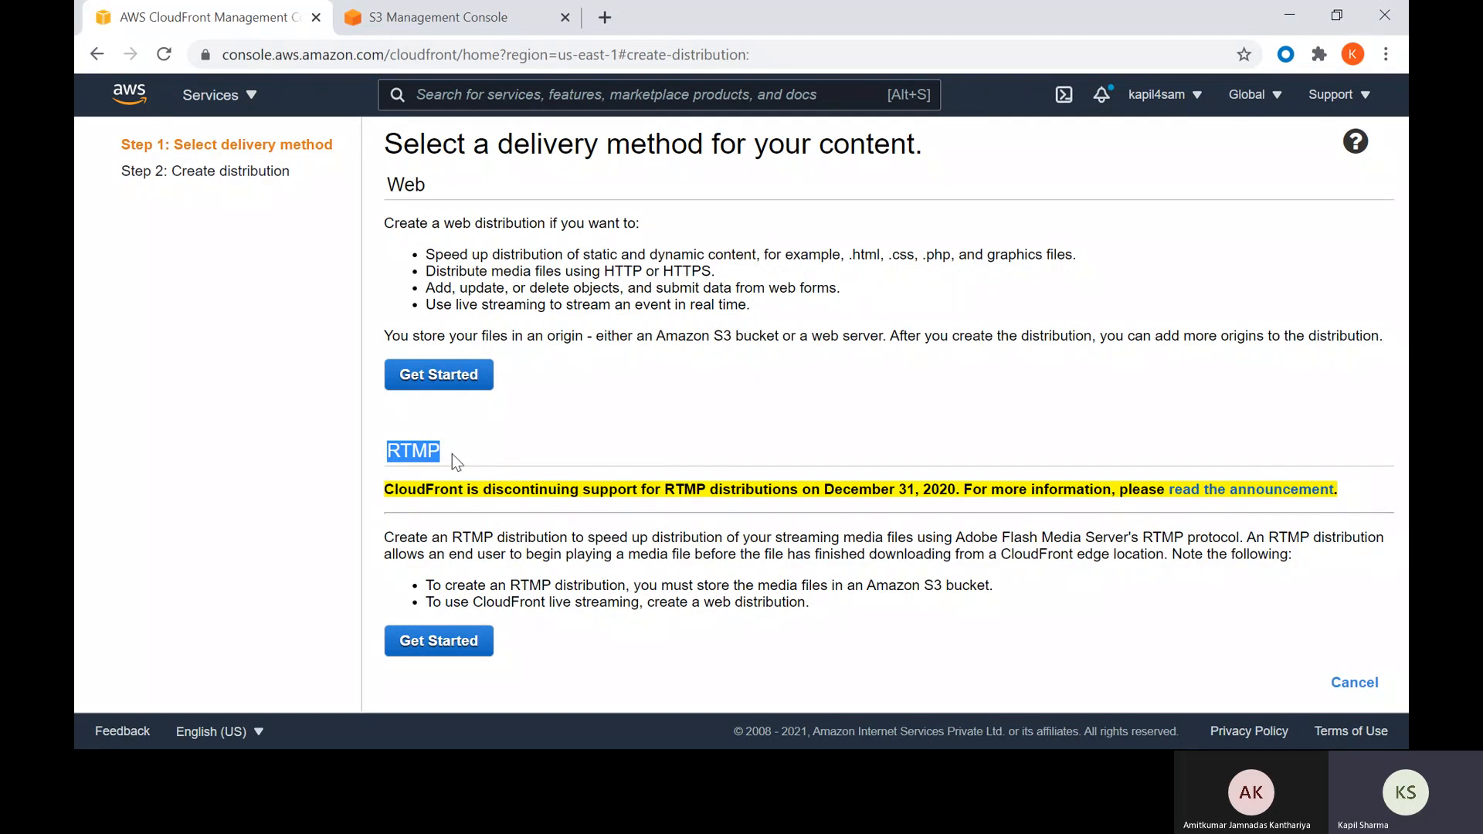
click(447, 375)
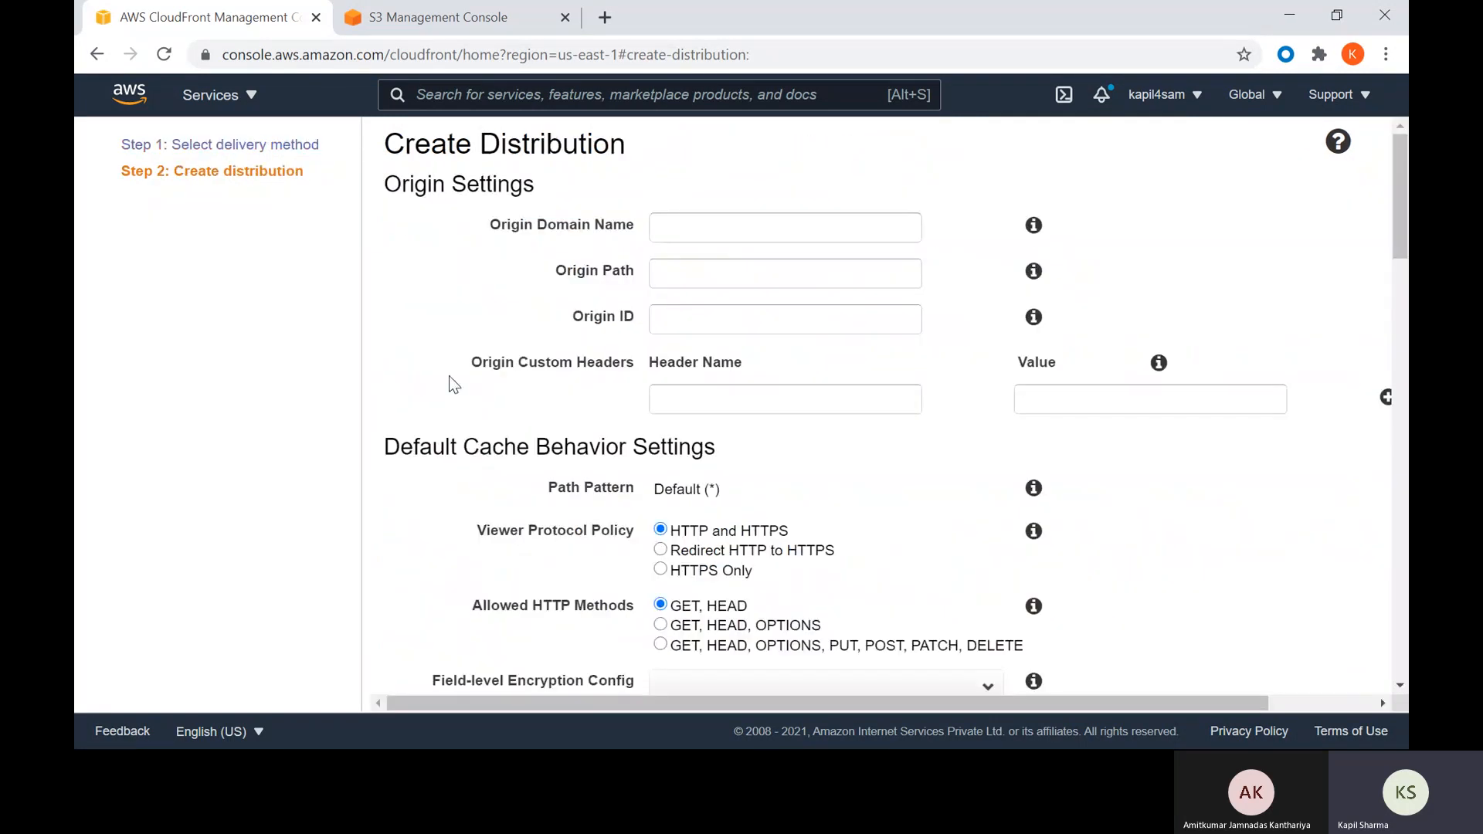
- Choose myjabrabucket.s3.amazonaws.com as the distribution's origin domain name
click(742, 233)
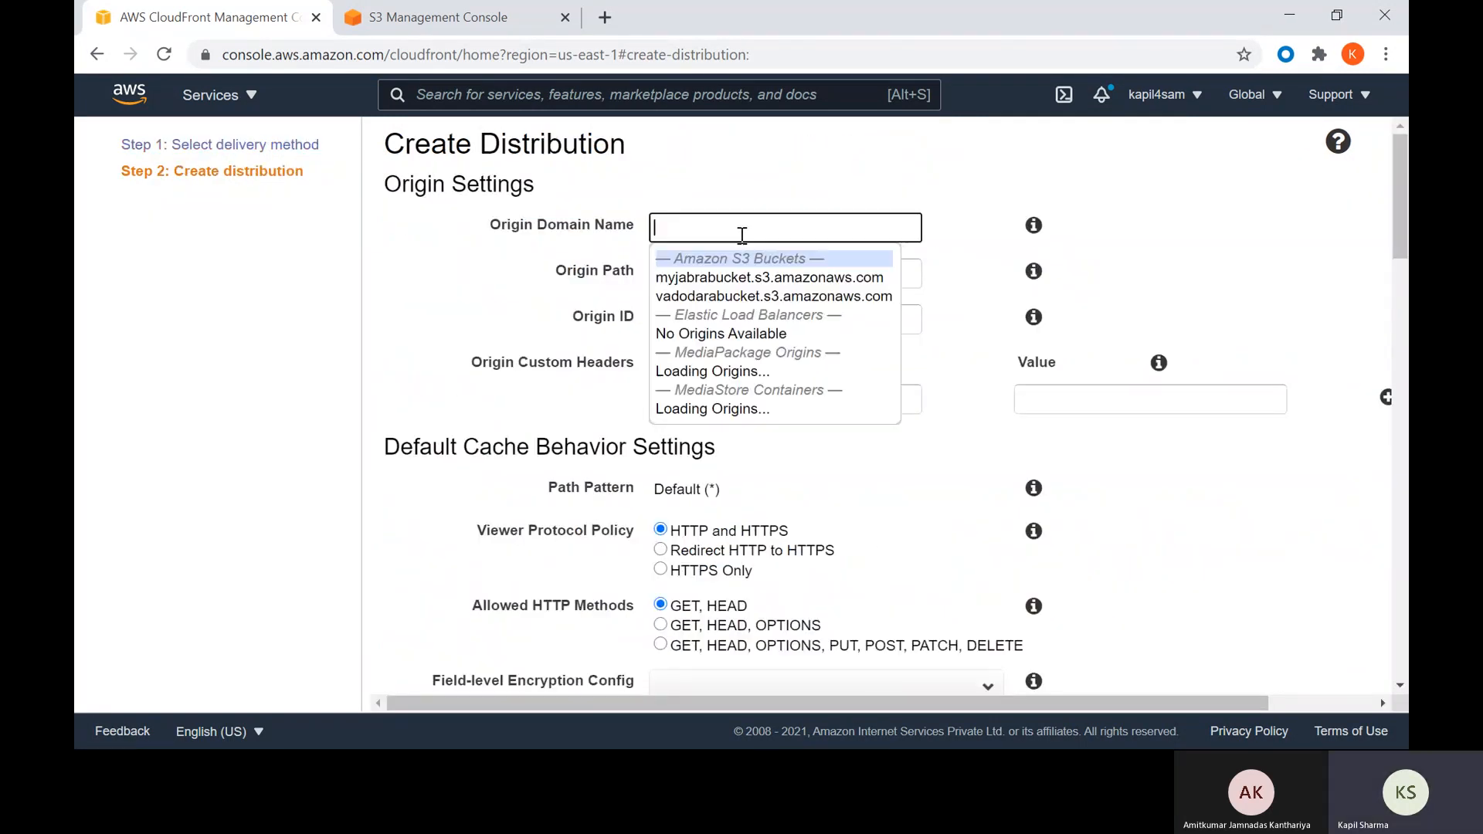
click(860, 283)
click(747, 285)
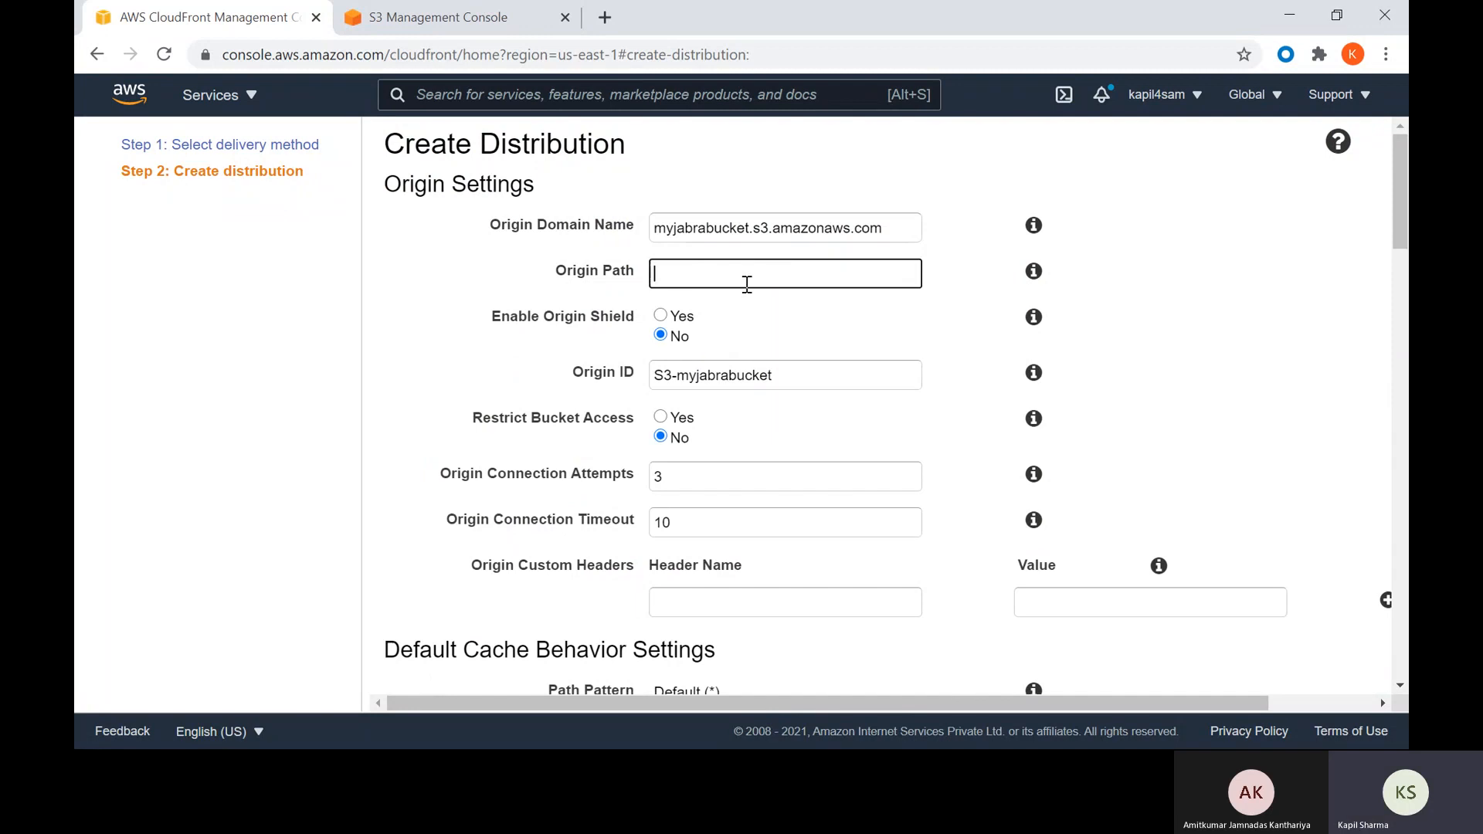
- Read the Origin Path help, try a slash and a backslash as the origin path, and clear the entry
click(1033, 272)
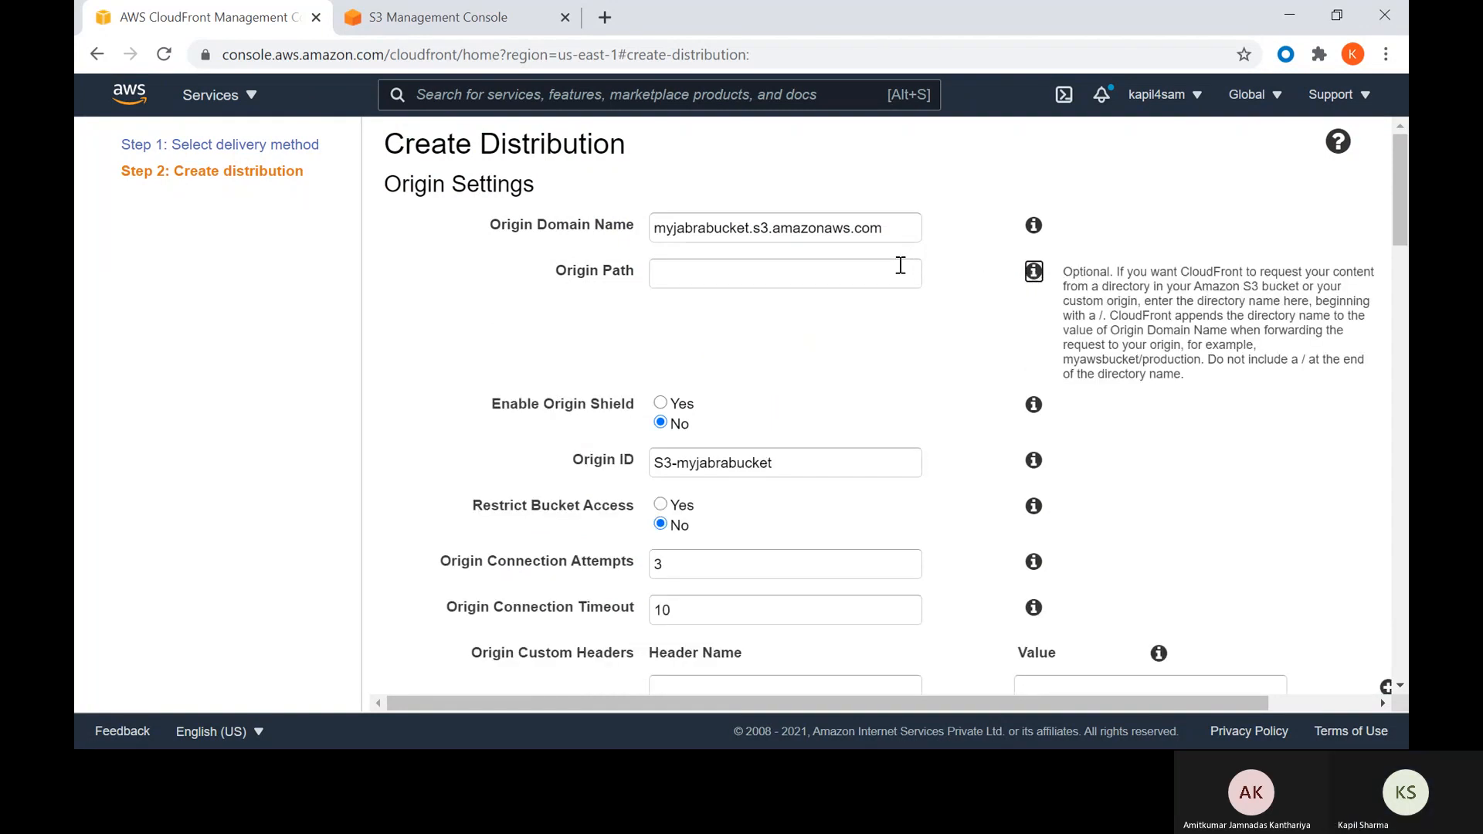
click(851, 274)
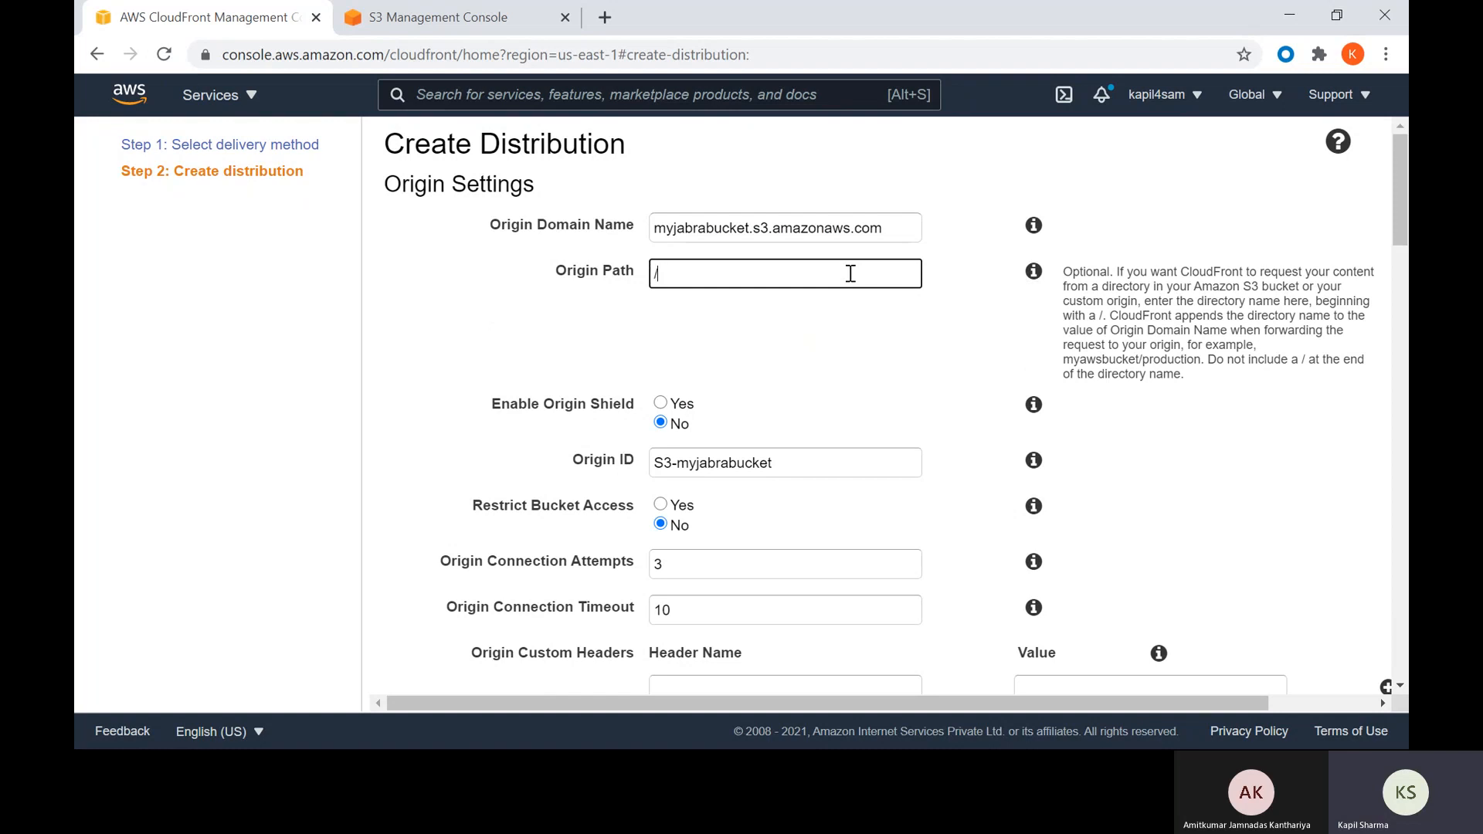
key(Tab)
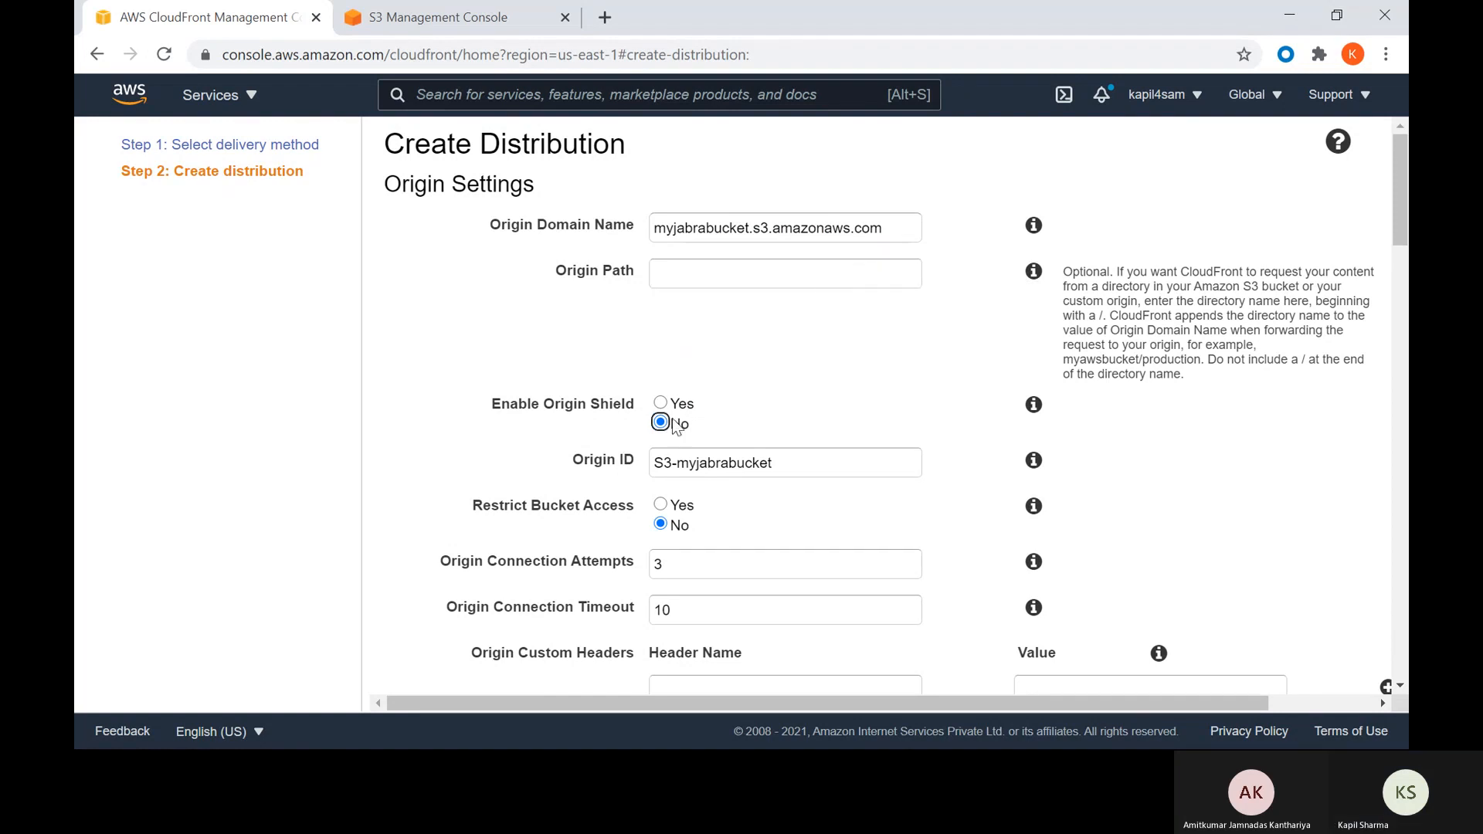
scroll(981, 274, down, 1)
scroll(850, 317, up, 1)
click(1035, 272)
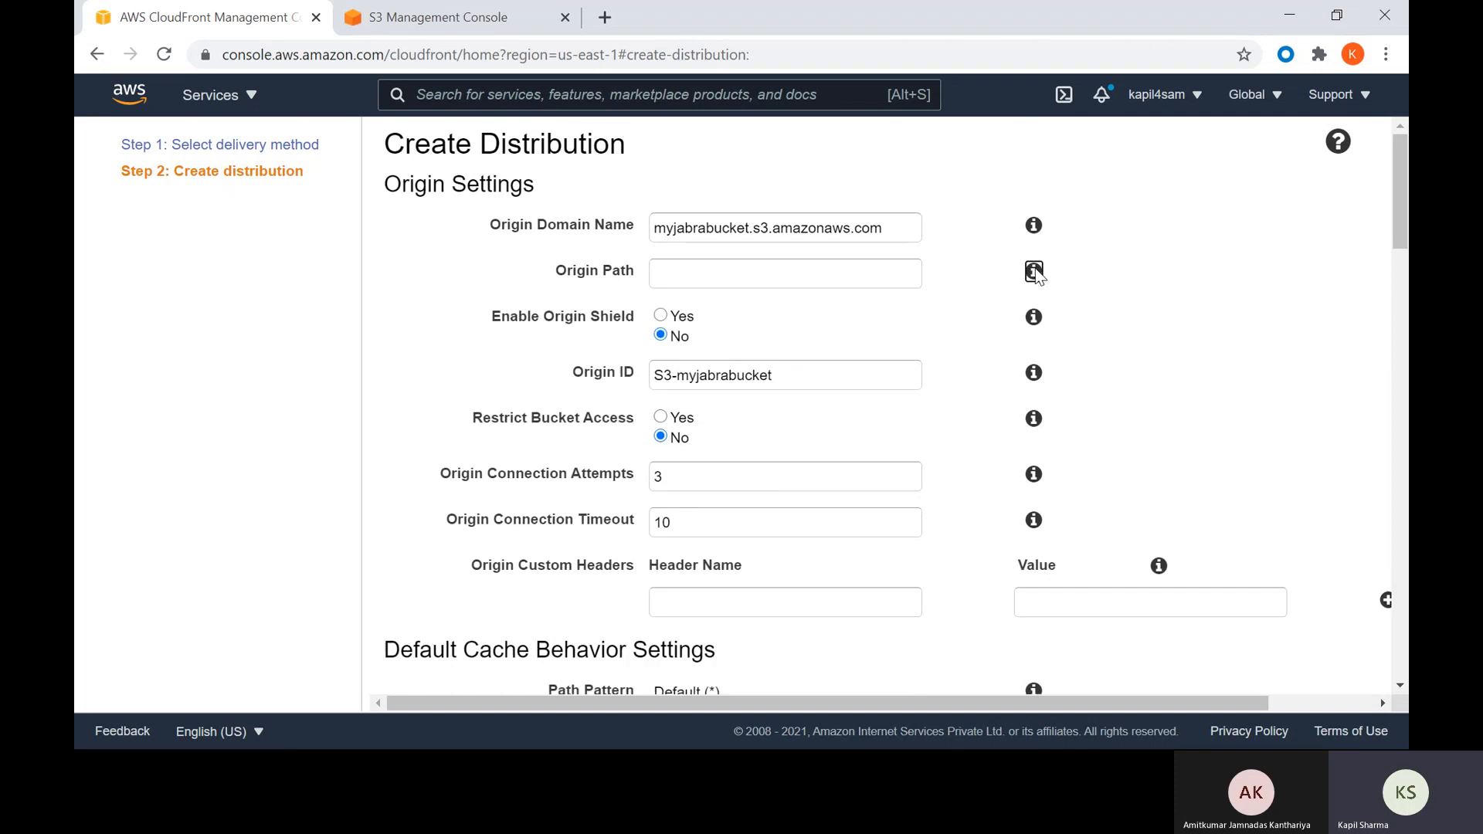
click(668, 279)
text(/)
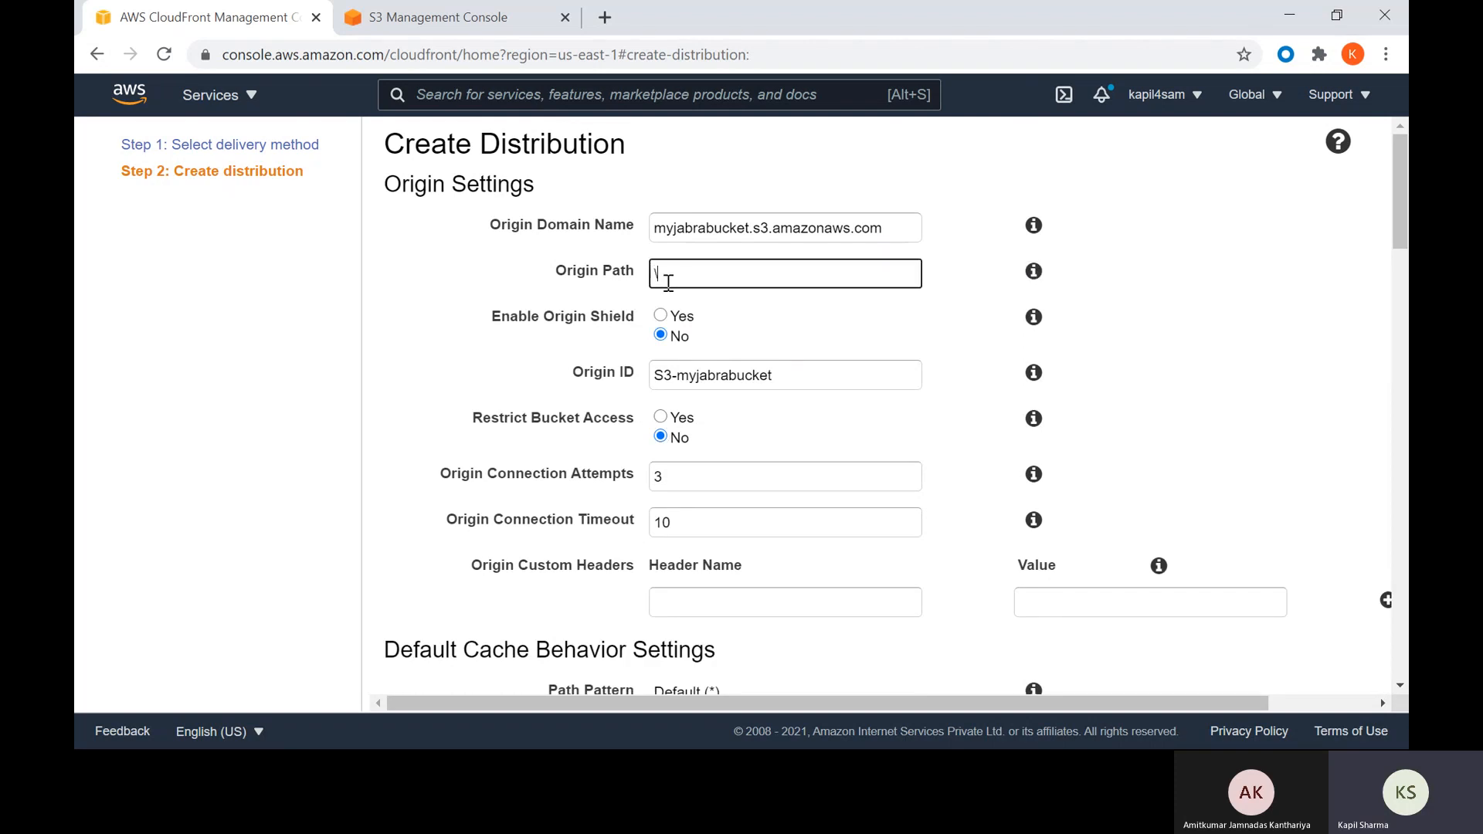
text(\)
key(Tab)
click(687, 275)
key(BackSpace)
key(BackSpace)
key(Tab)
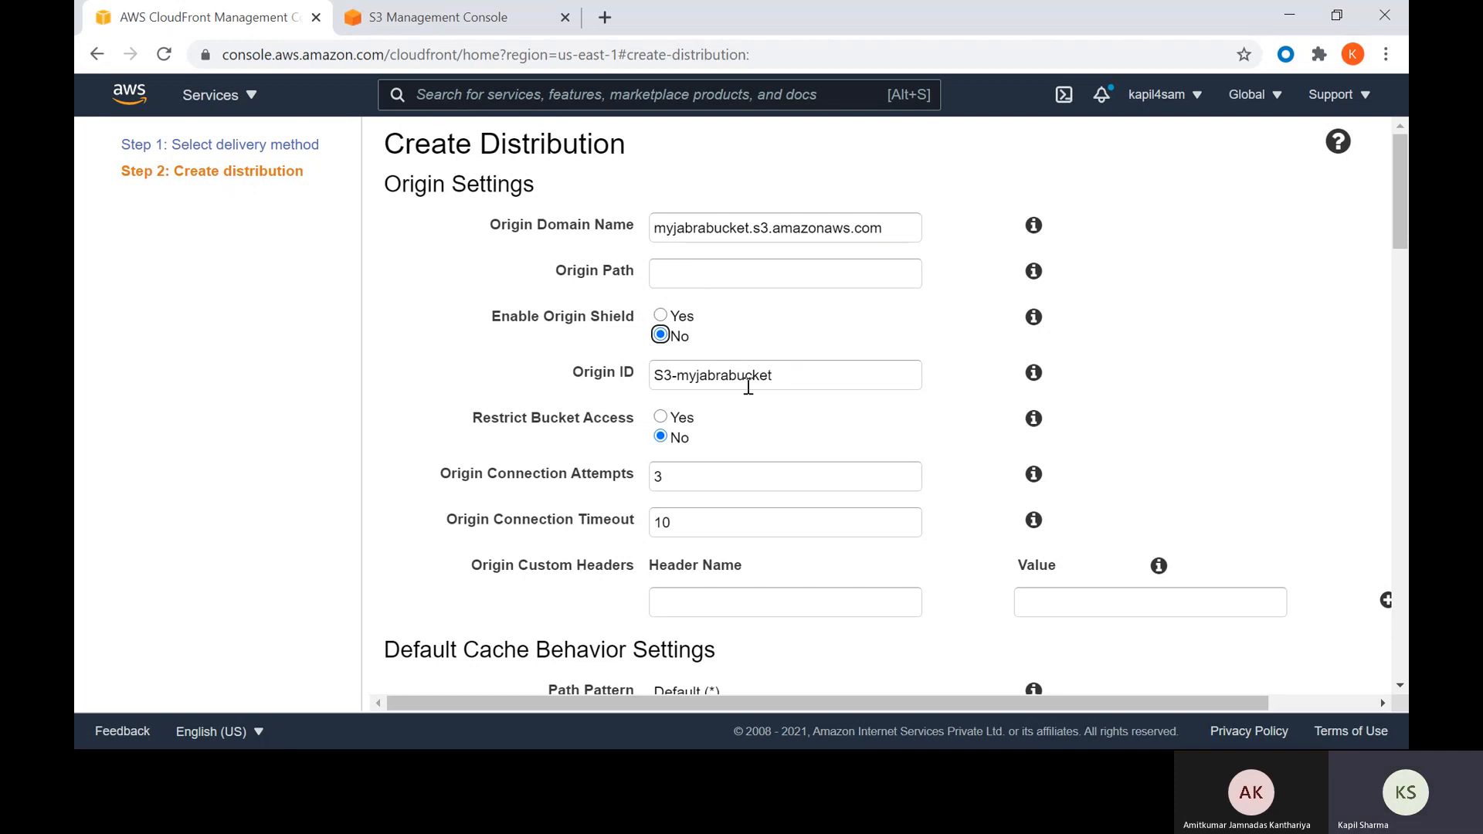
- Look through the origin connection, custom header and default cache behavior settings, including the available cache policies
scroll(535, 341, down, 1)
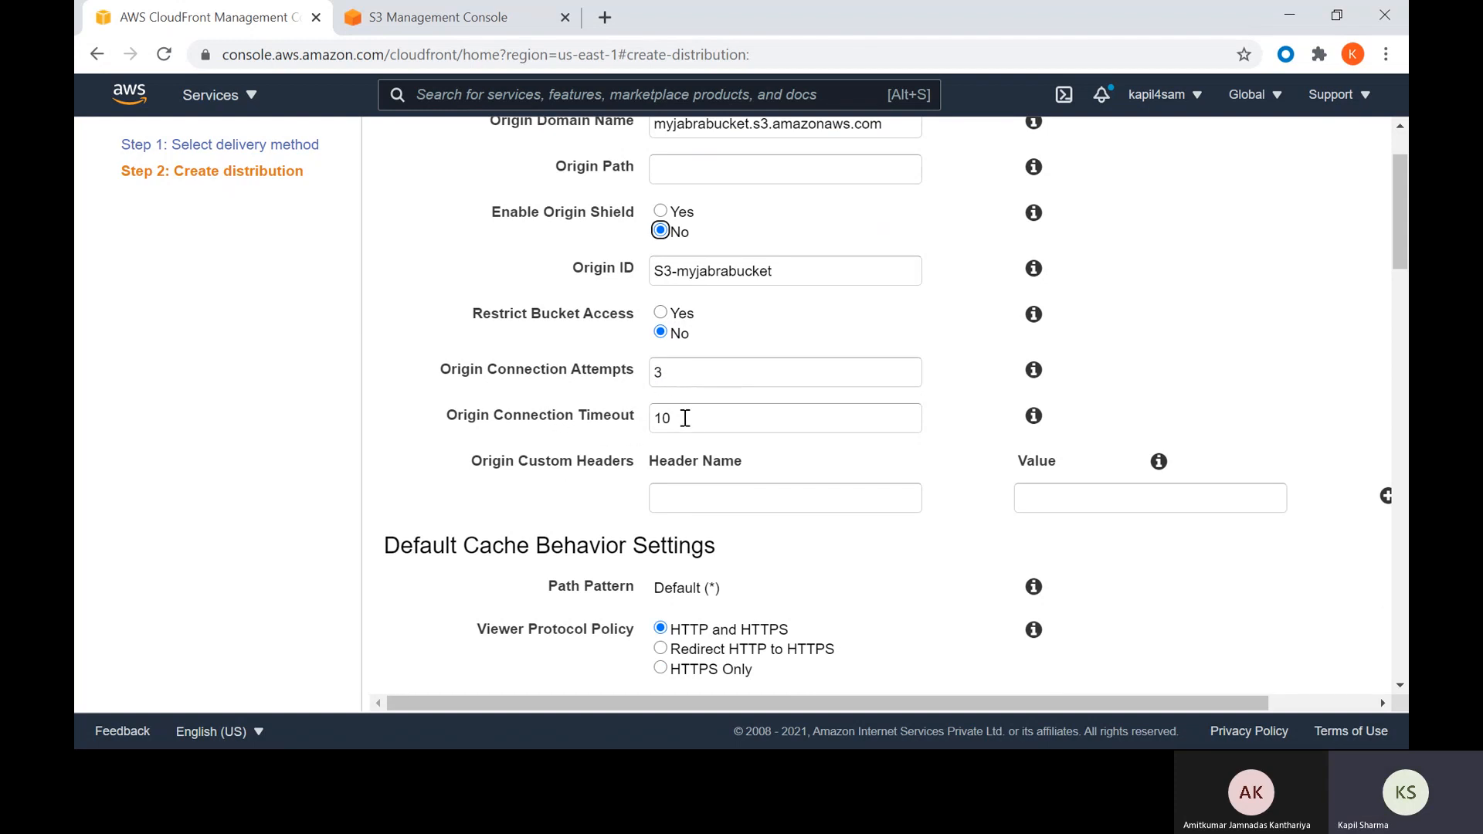
scroll(691, 418, down, 1)
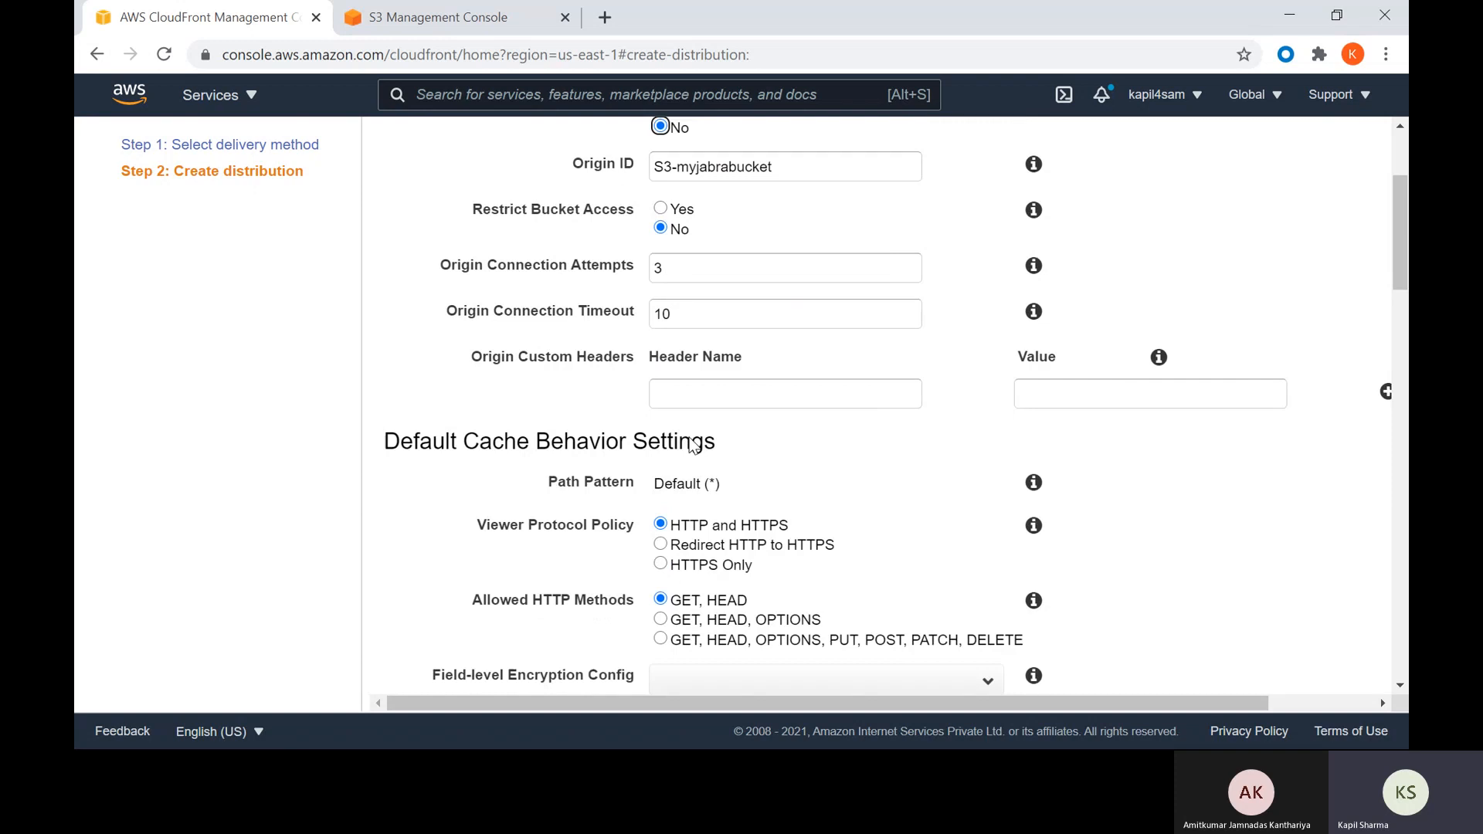
click(675, 403)
scroll(675, 402, down, 1)
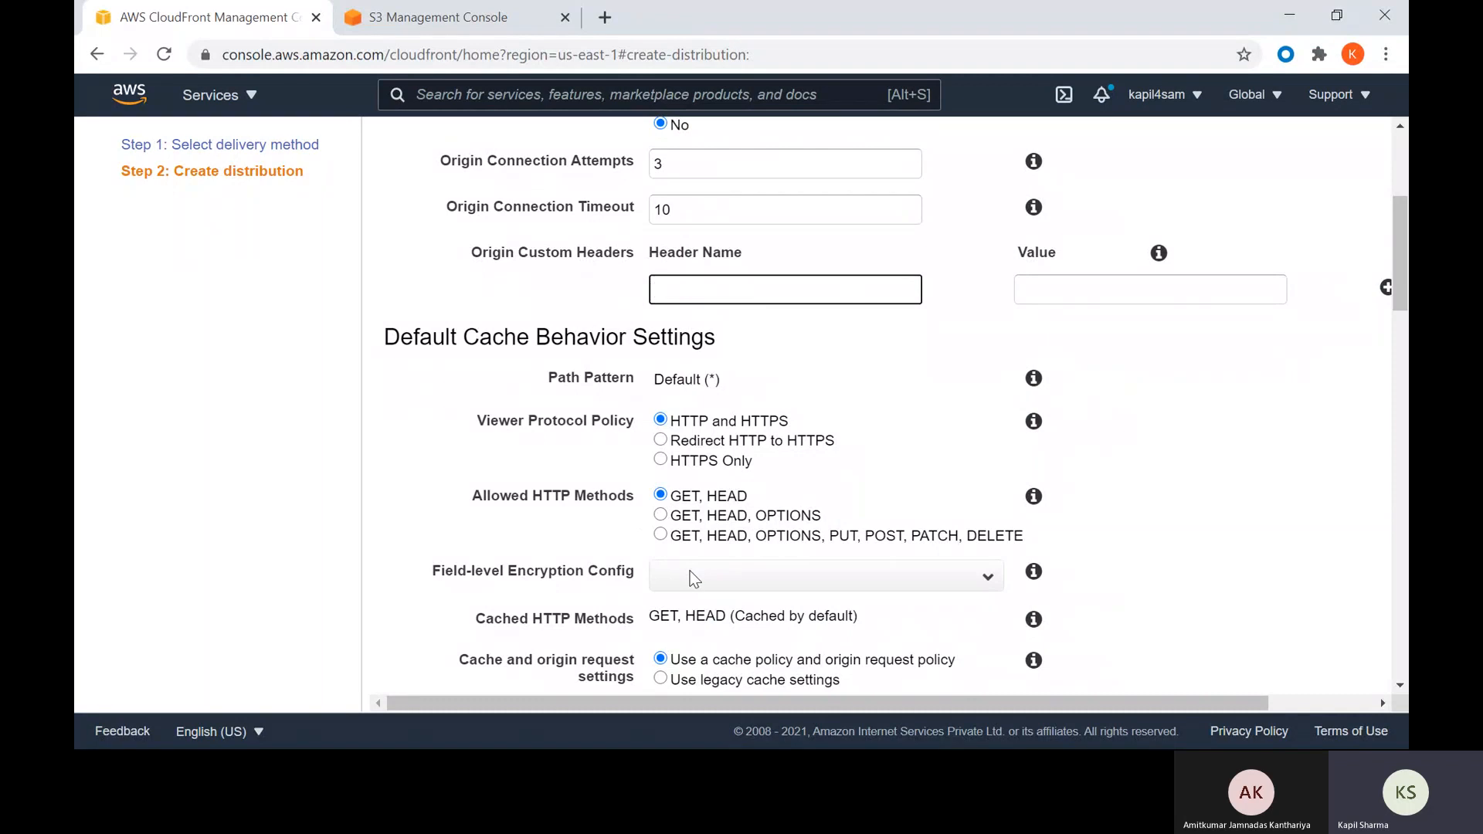
scroll(716, 474, down, 1)
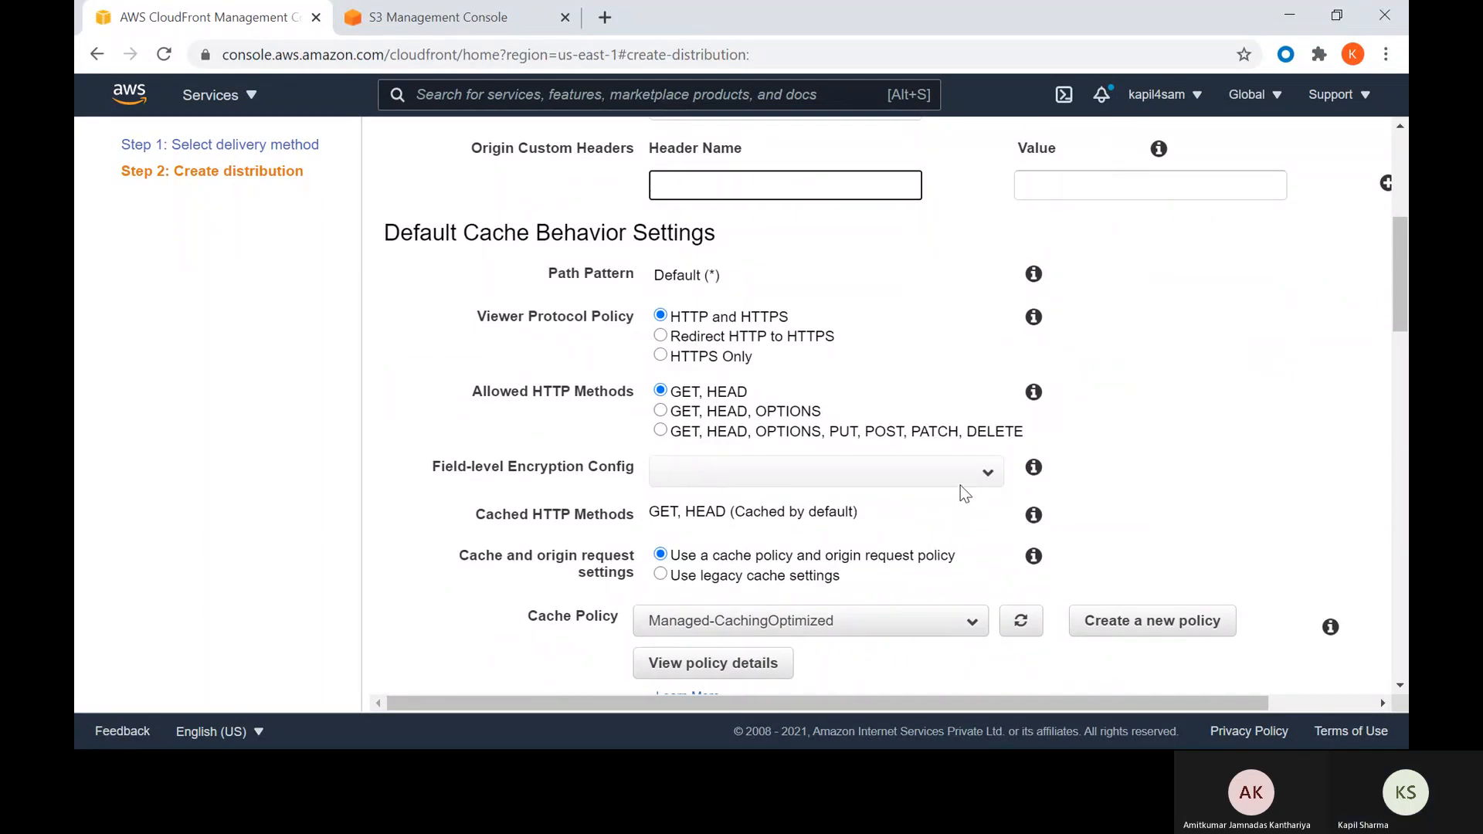
scroll(737, 572, down, 2)
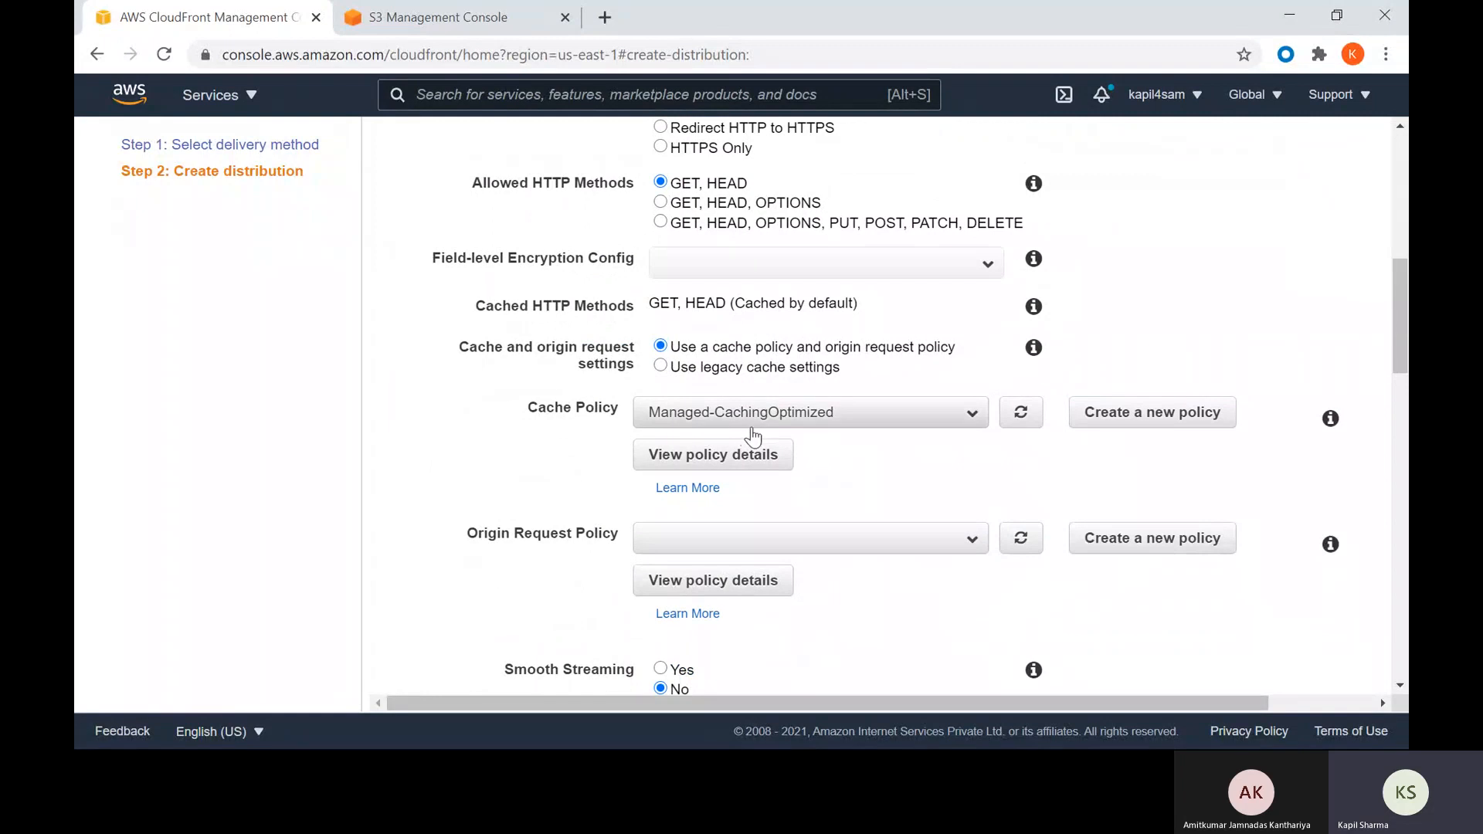
click(766, 426)
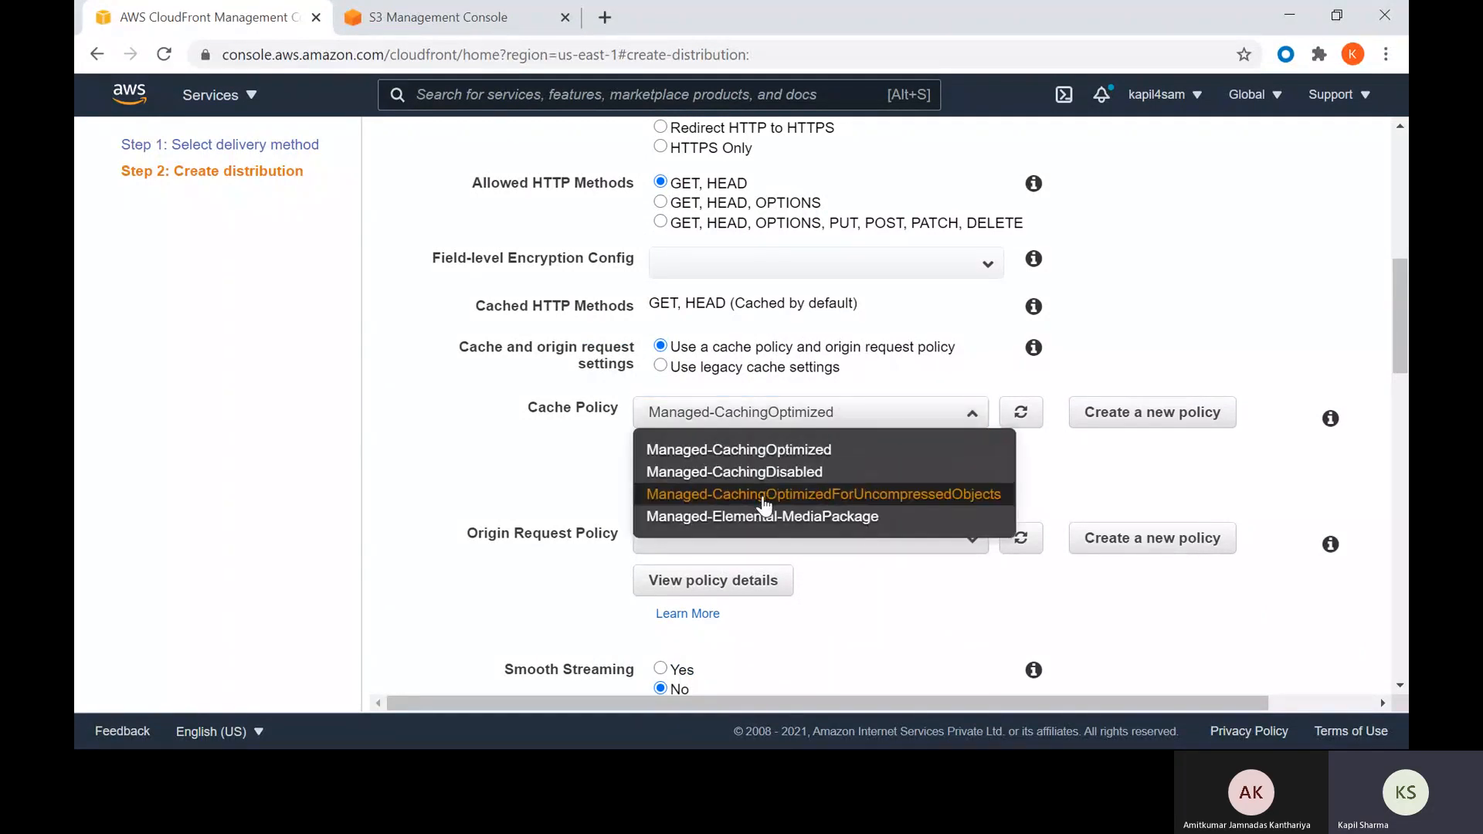
click(1146, 430)
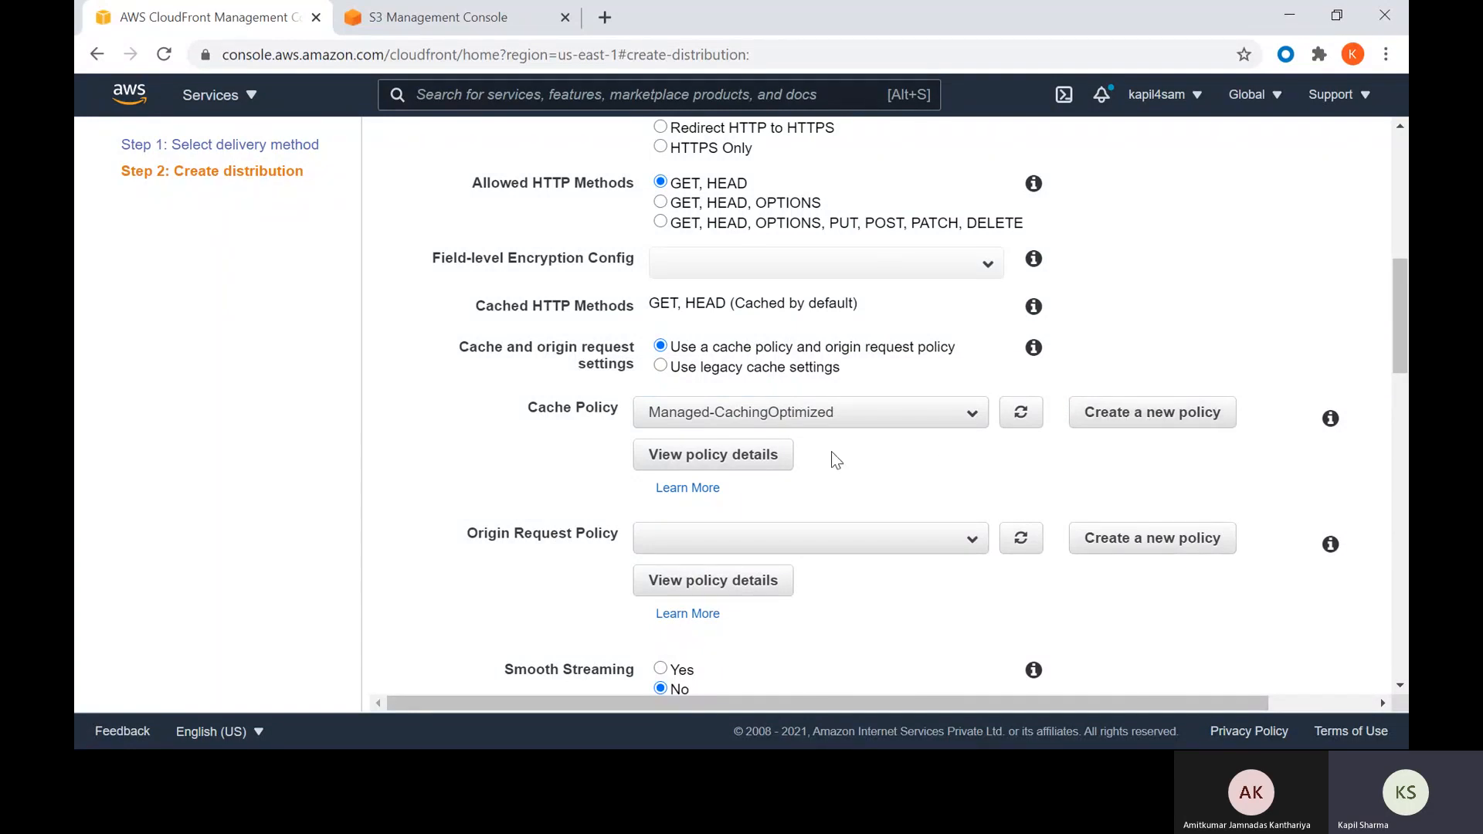
- Set the Origin Request Policy to Managed-AllViewer and review the other available policies
scroll(742, 530, down, 3)
click(803, 332)
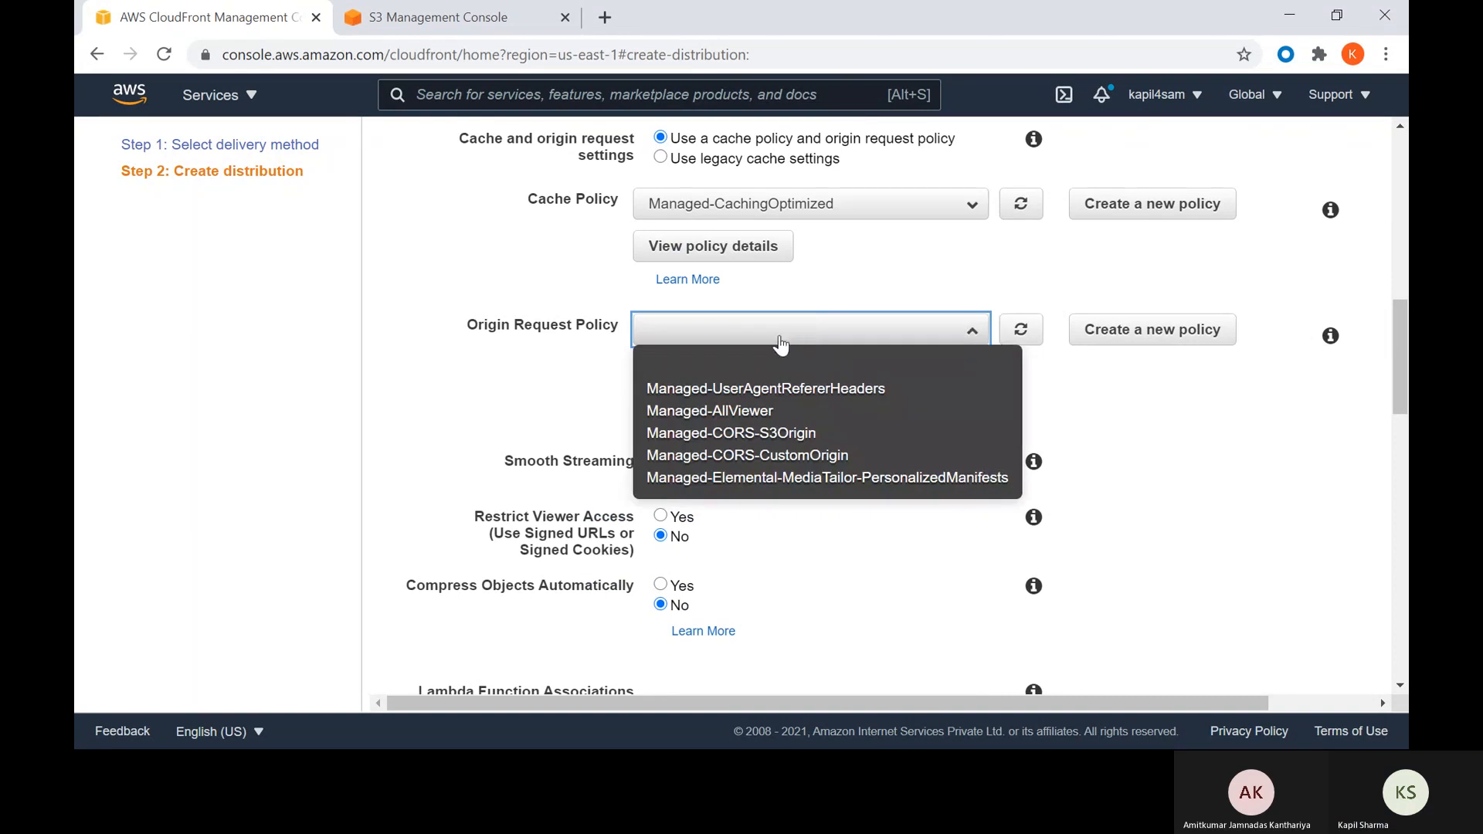
click(747, 410)
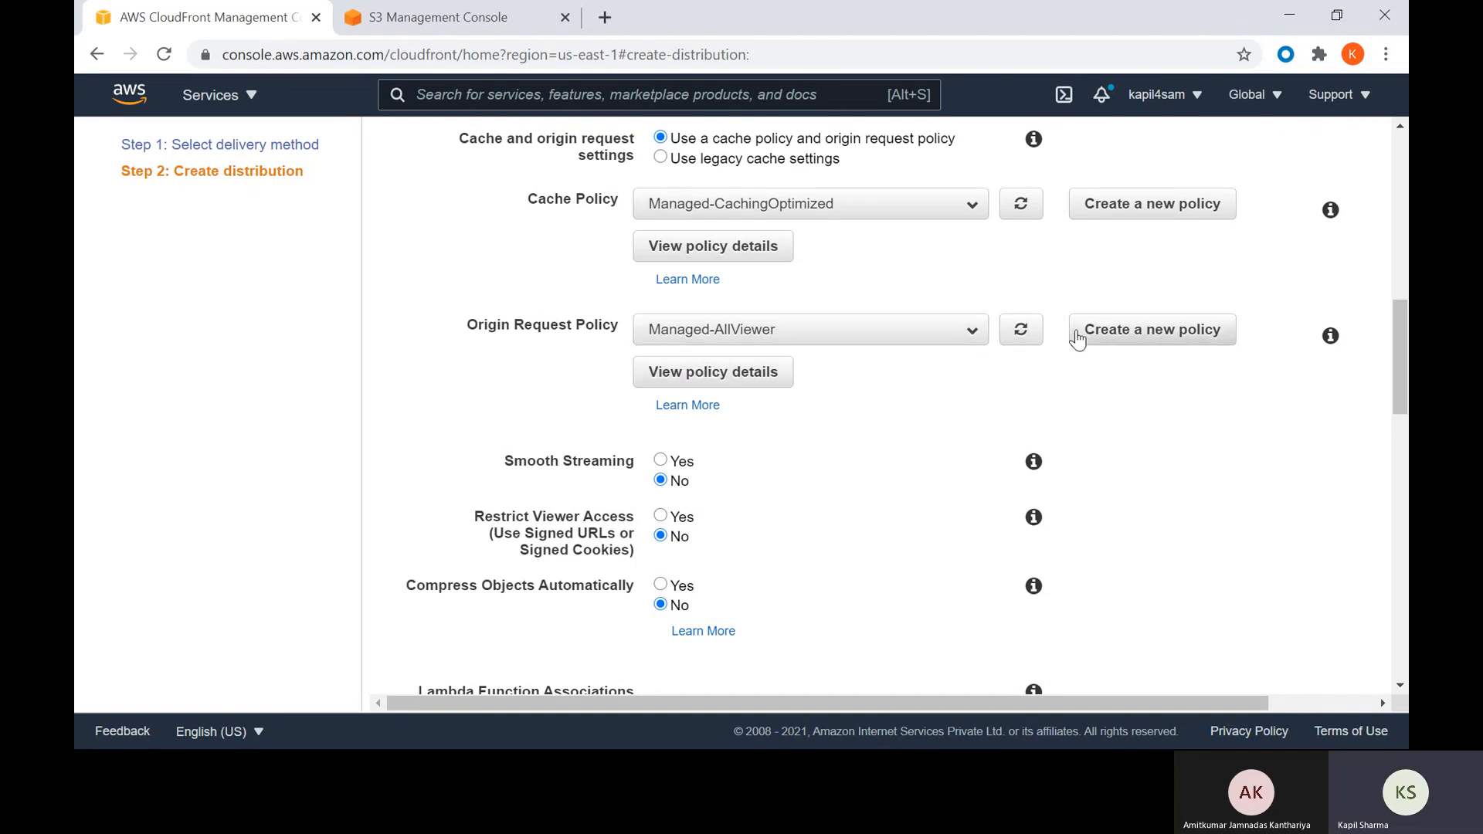
click(971, 330)
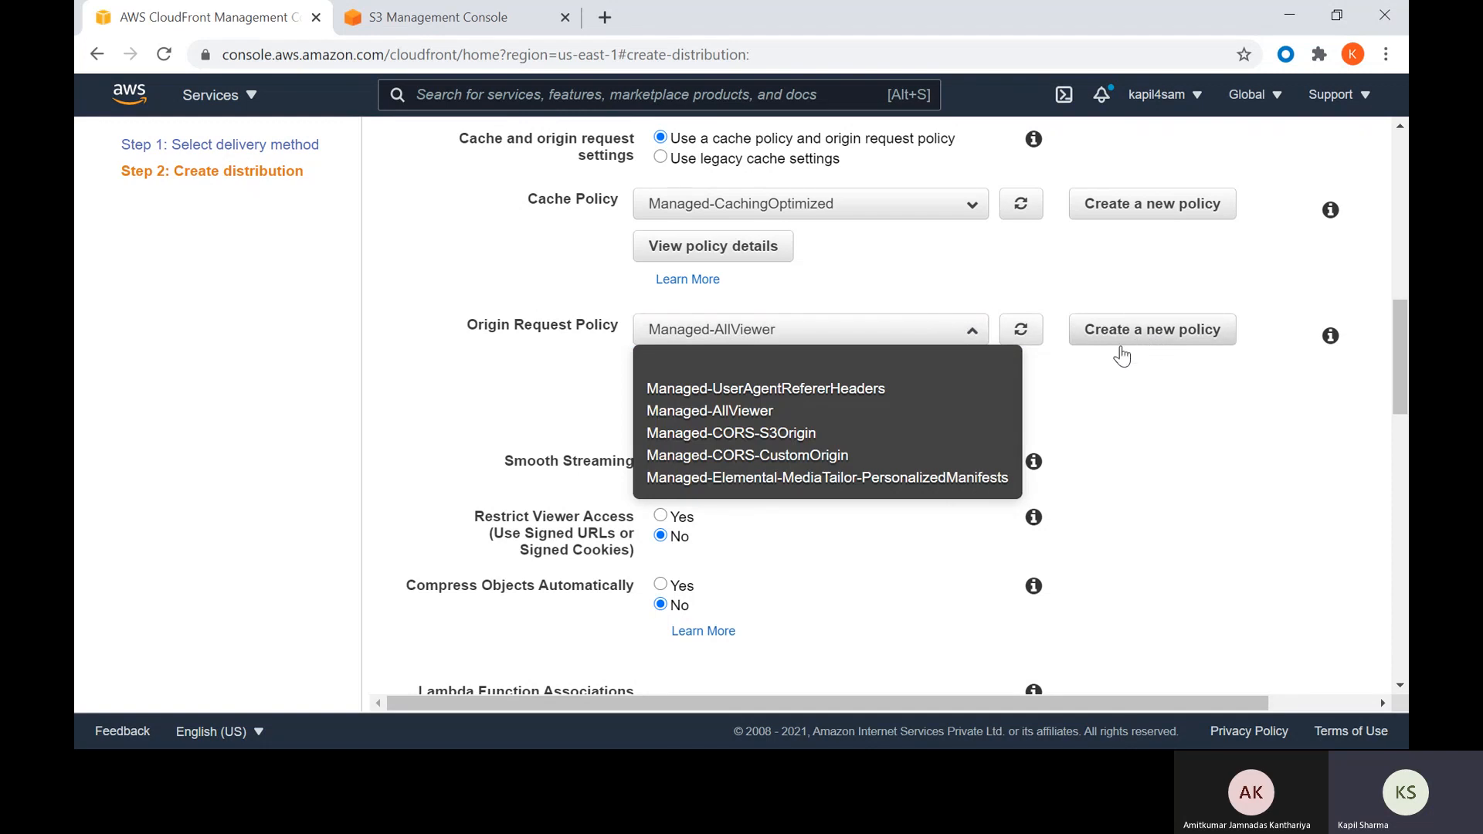
click(1181, 395)
- Keep Restrict Viewer Access at No and enable real-time logs for the distribution
scroll(993, 428, down, 1)
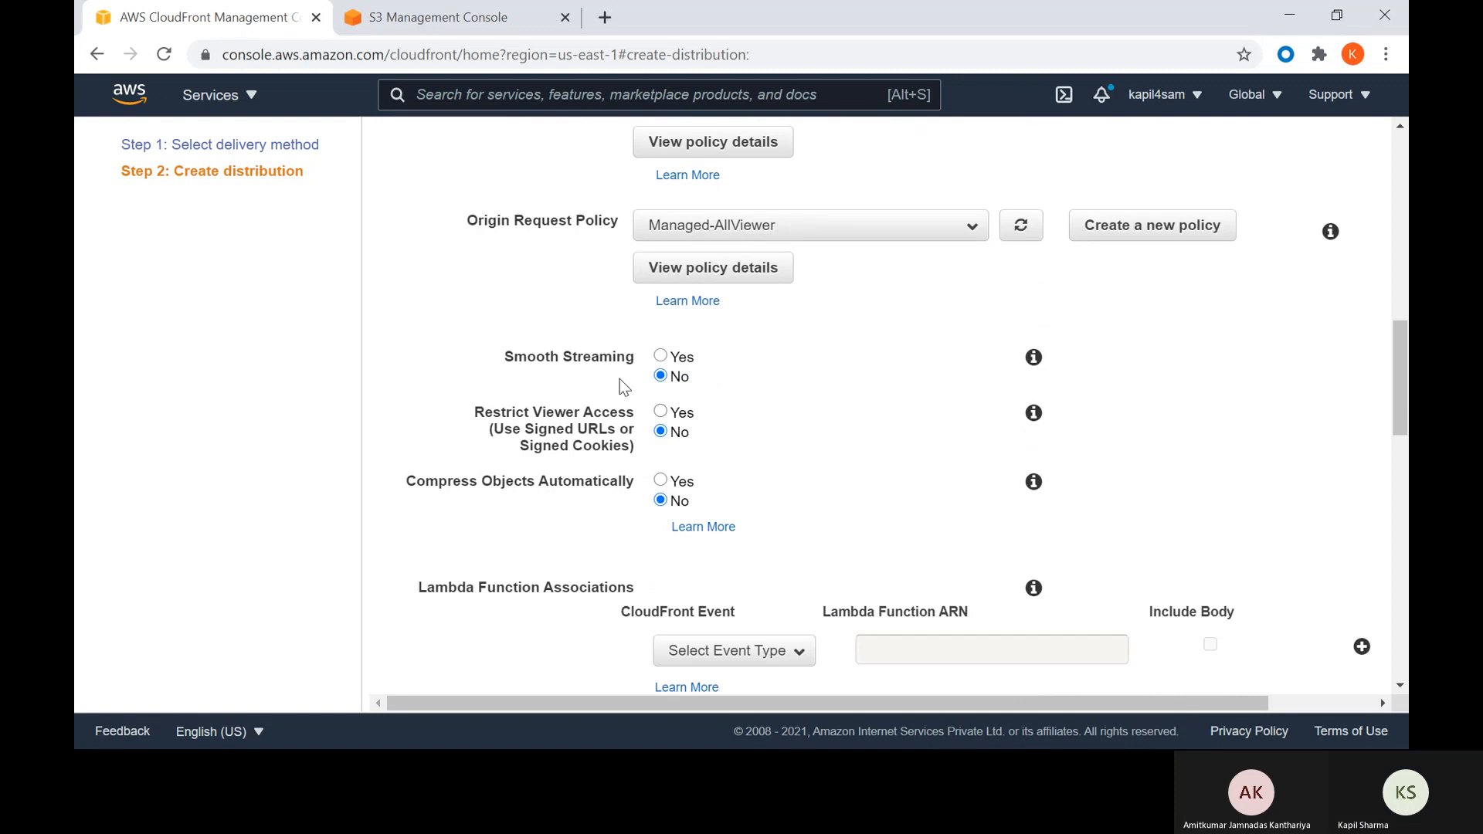
click(661, 431)
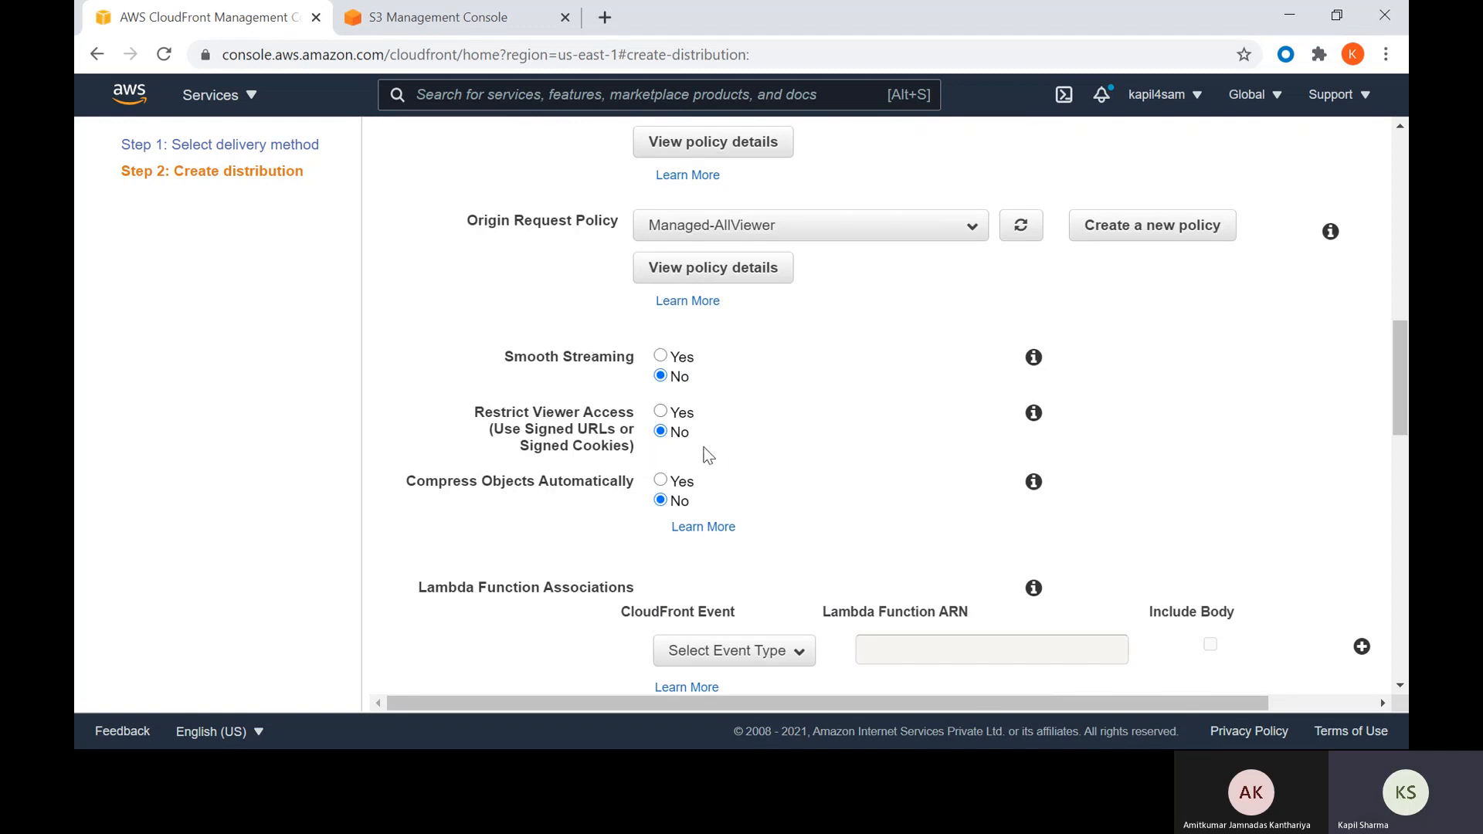
scroll(696, 459, down, 1)
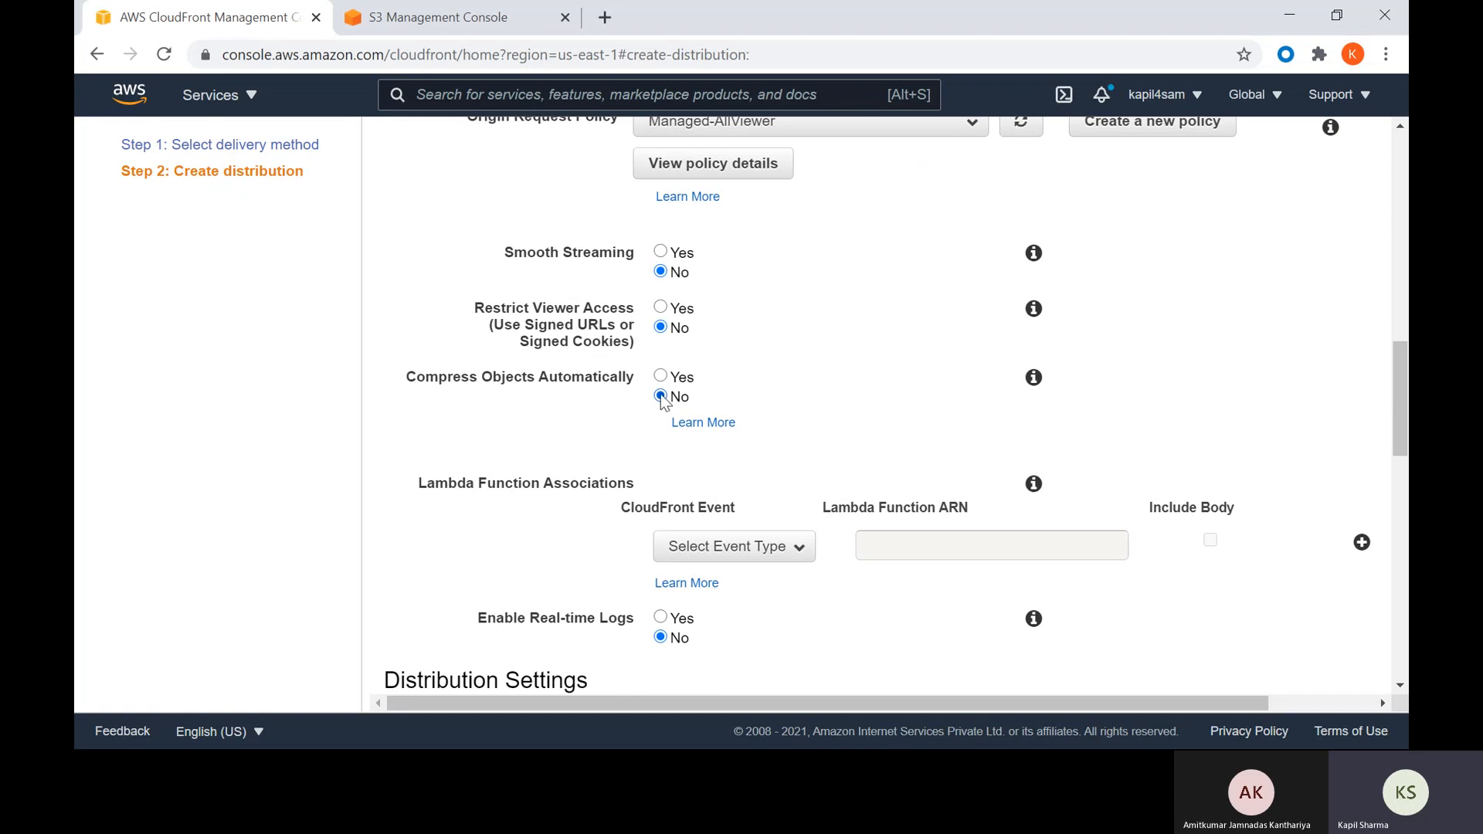
scroll(557, 477, down, 1)
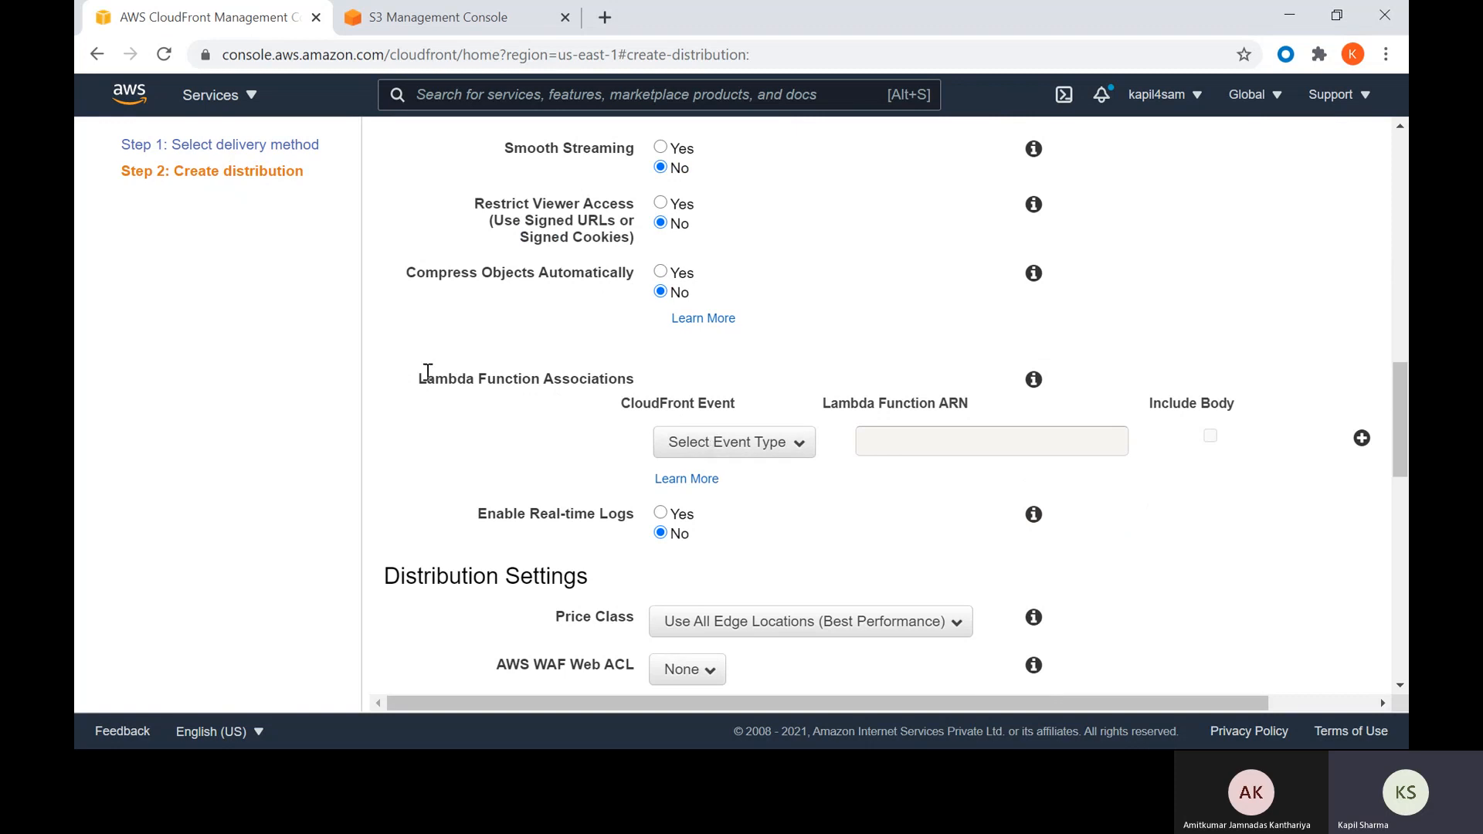
scroll(755, 490, down, 2)
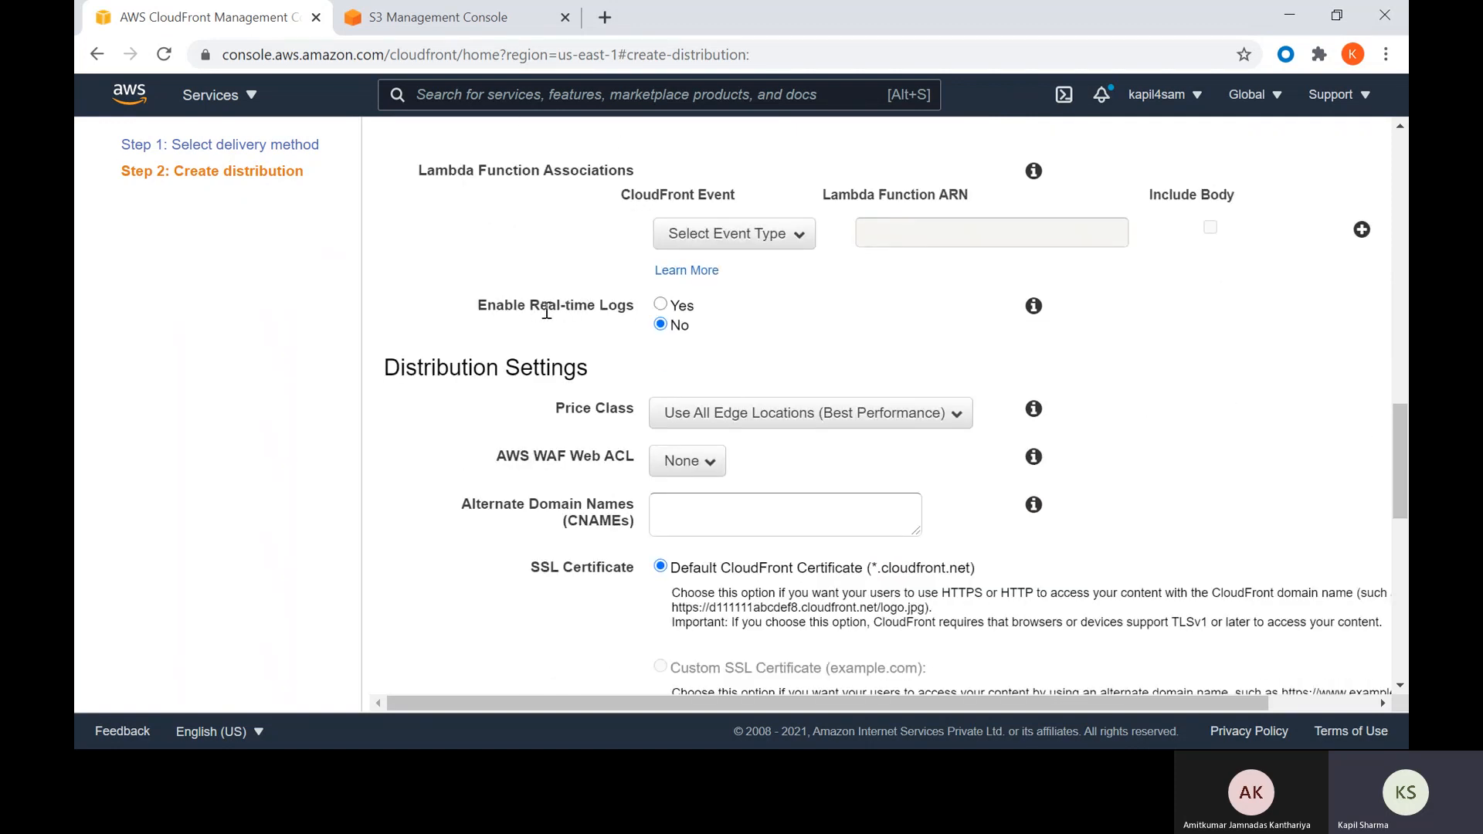
click(660, 305)
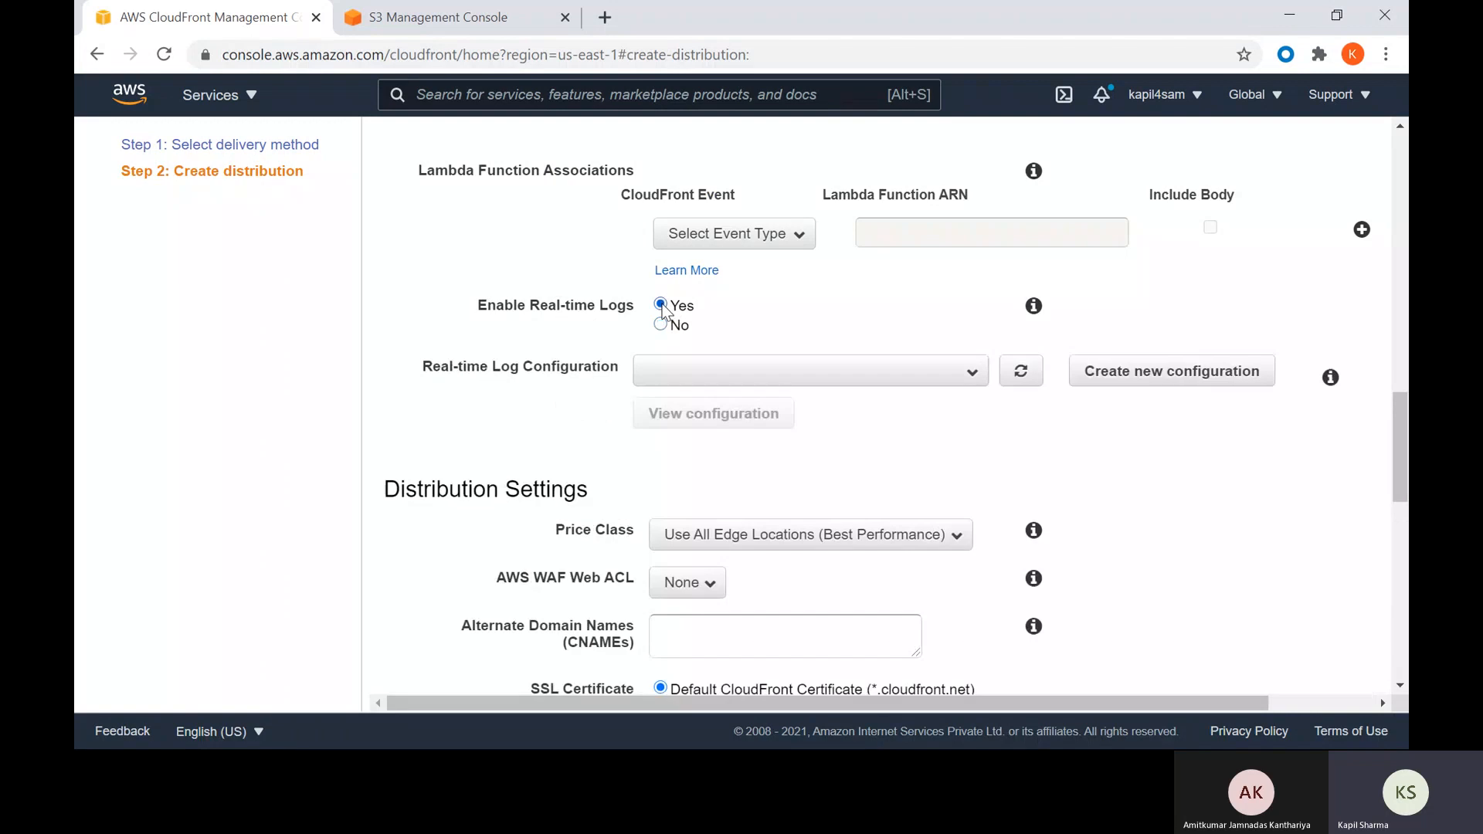
- Start a new real-time log configuration and review its name, sampling rate and available log fields
click(769, 382)
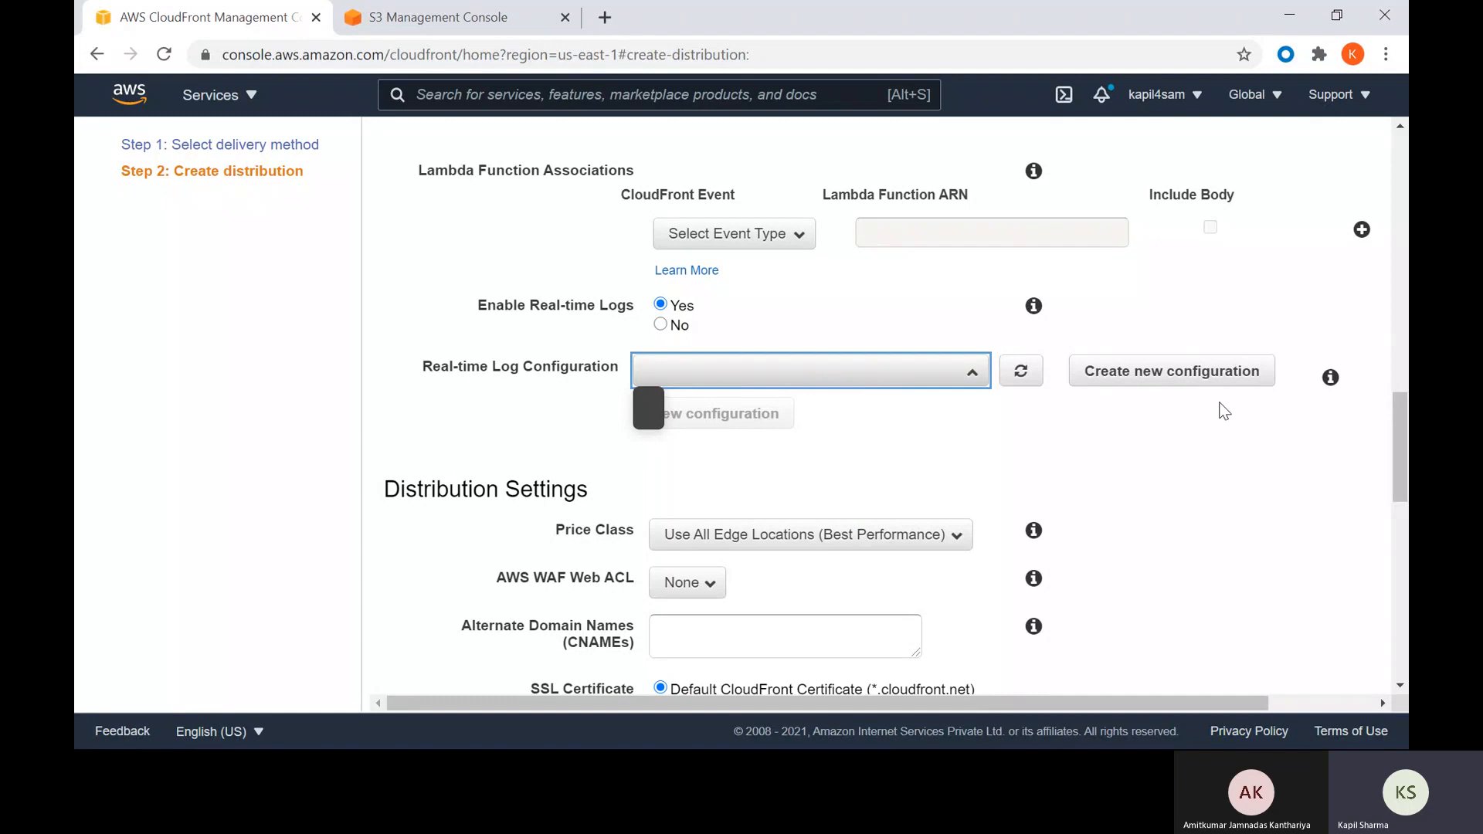
click(1182, 373)
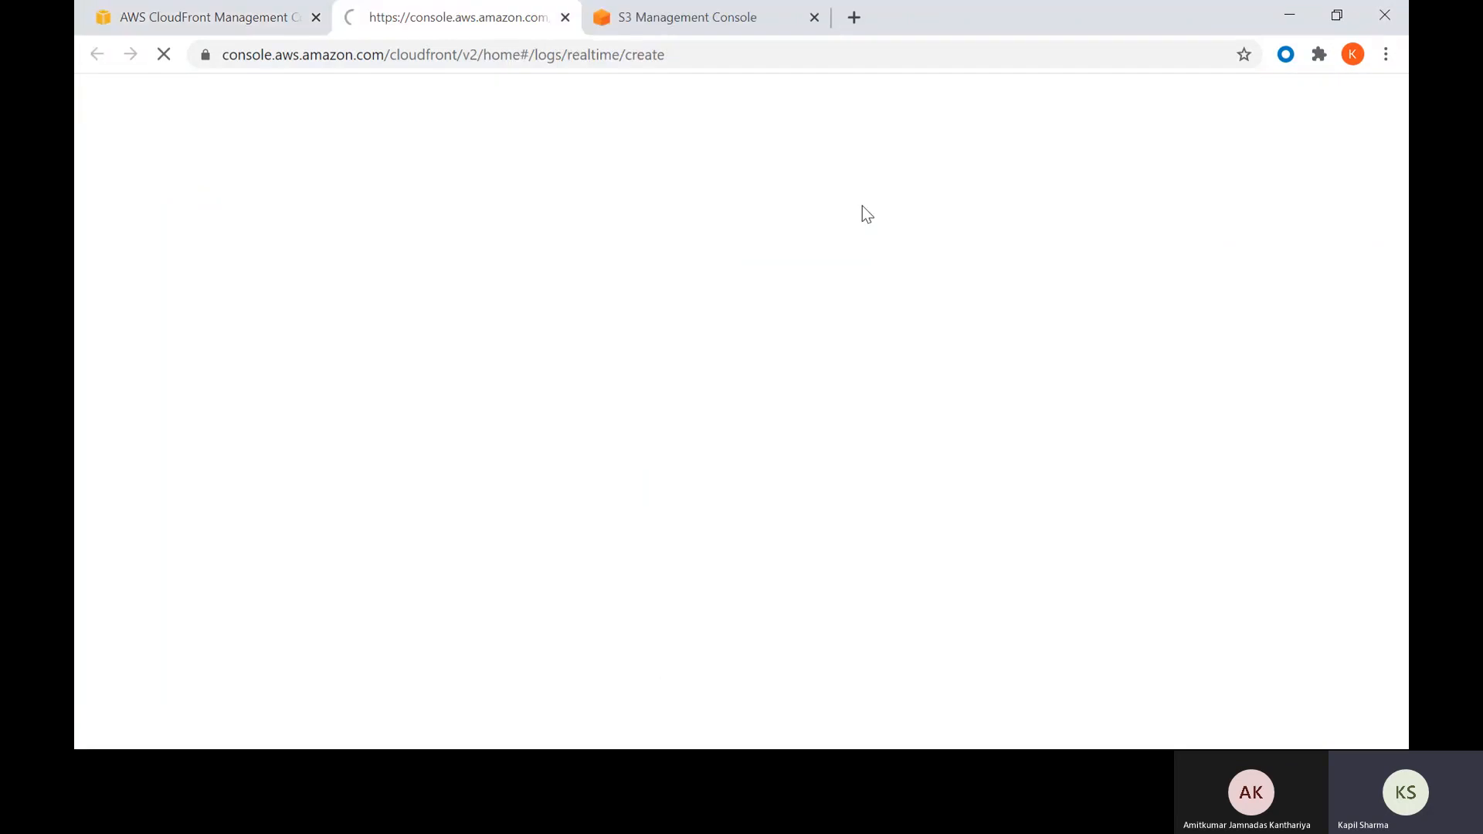
click(249, 23)
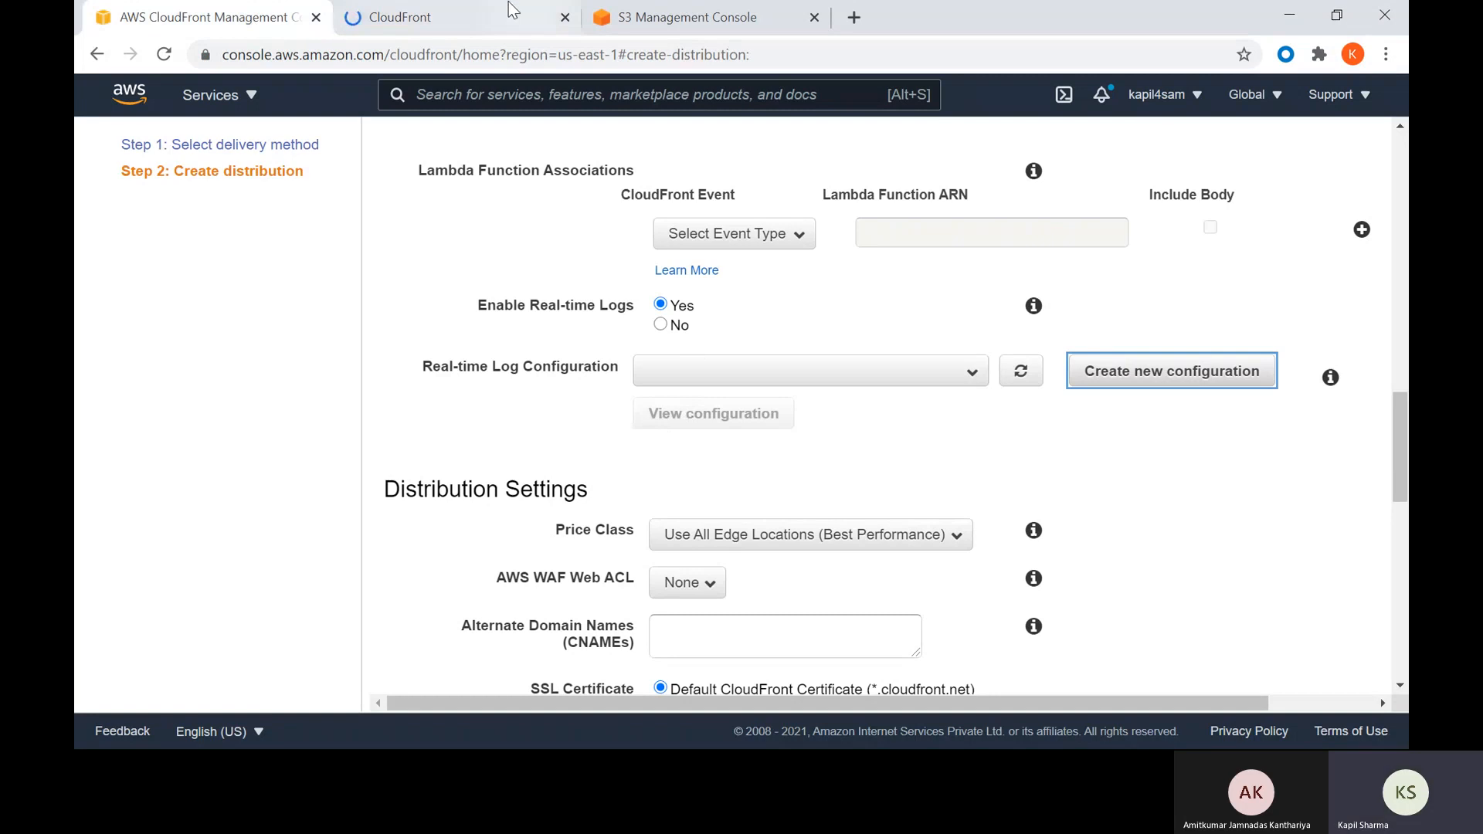
click(486, 9)
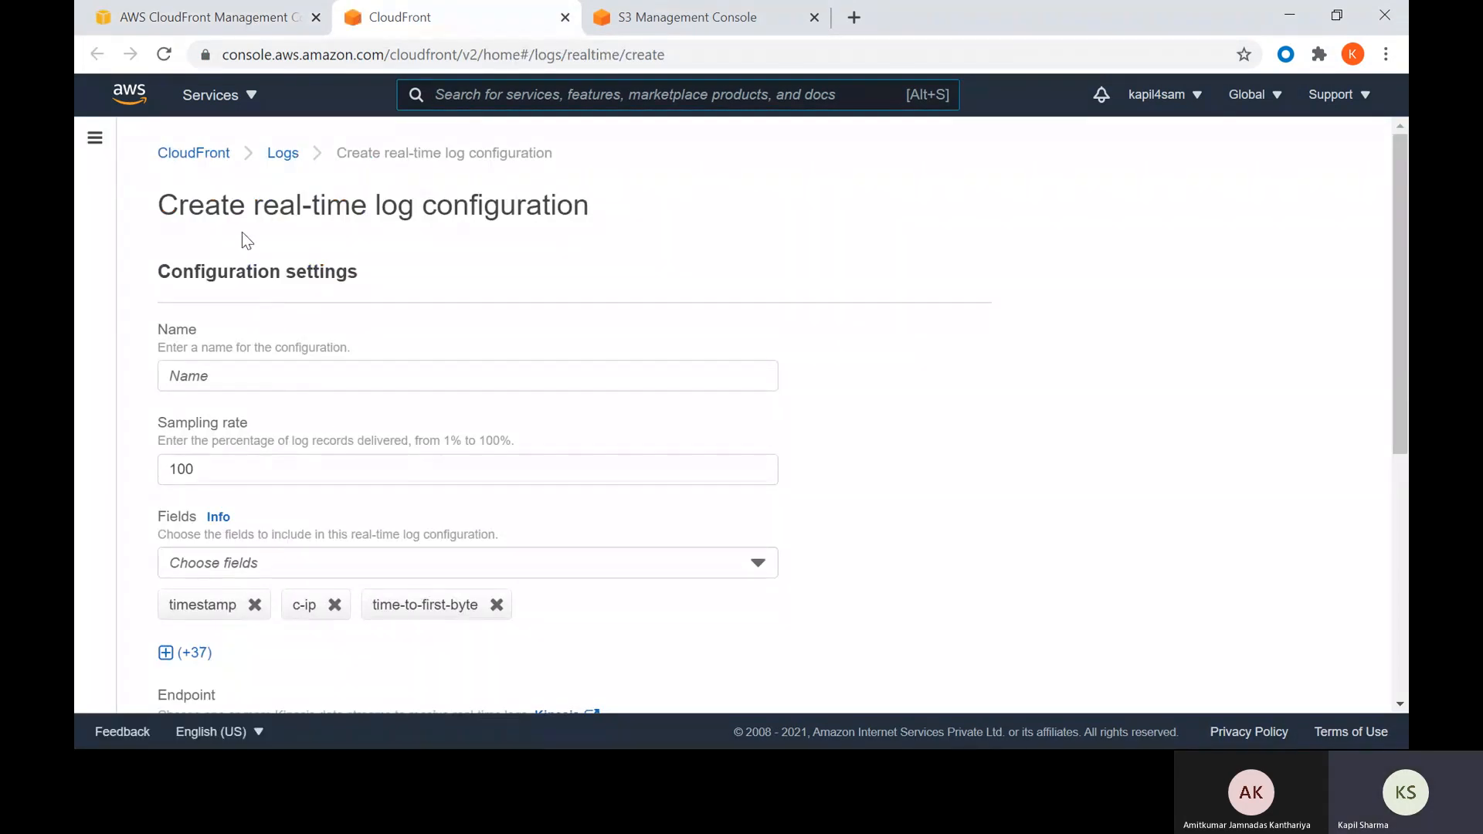
click(265, 385)
click(491, 471)
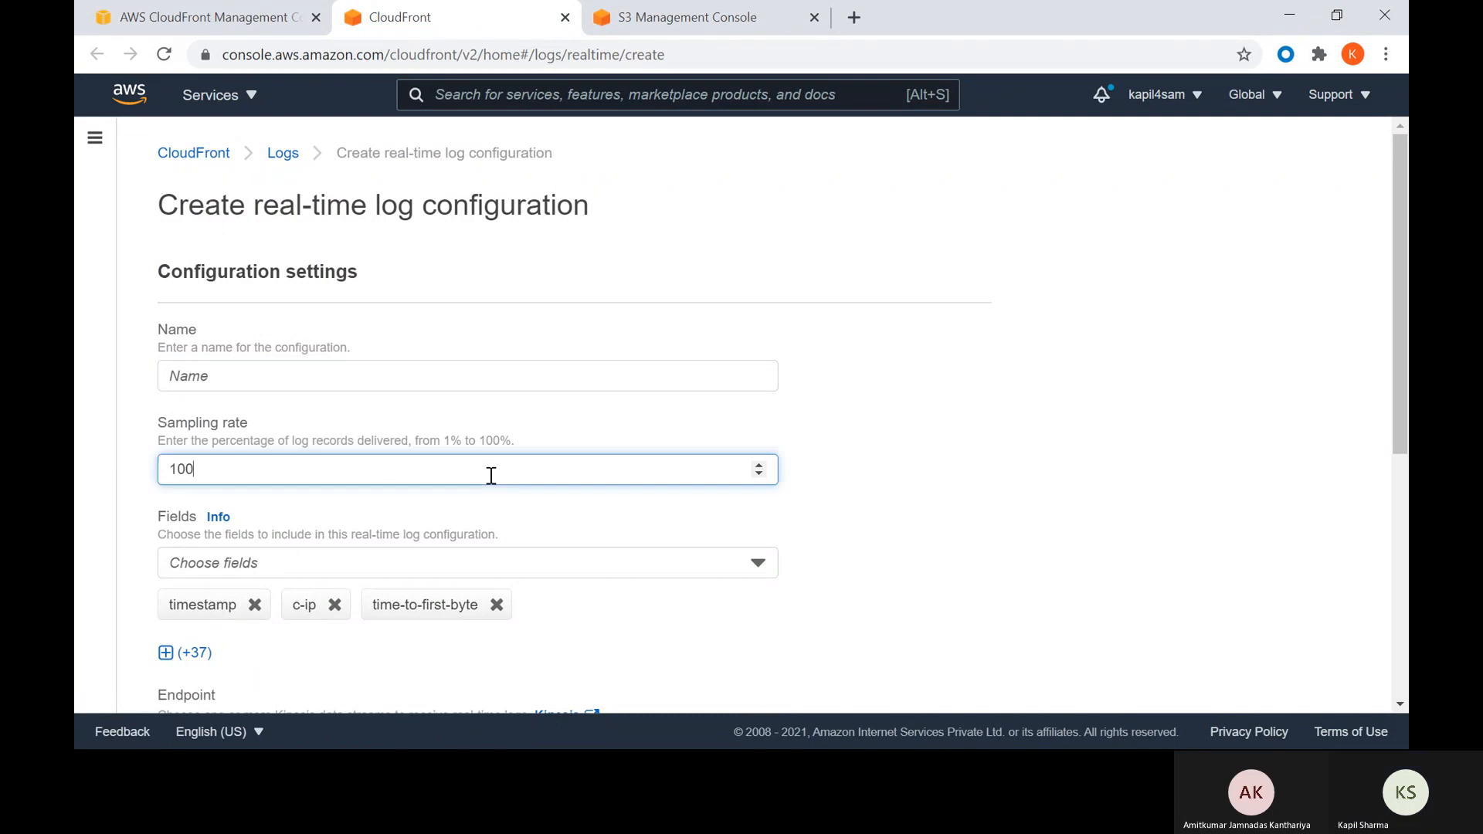
click(337, 563)
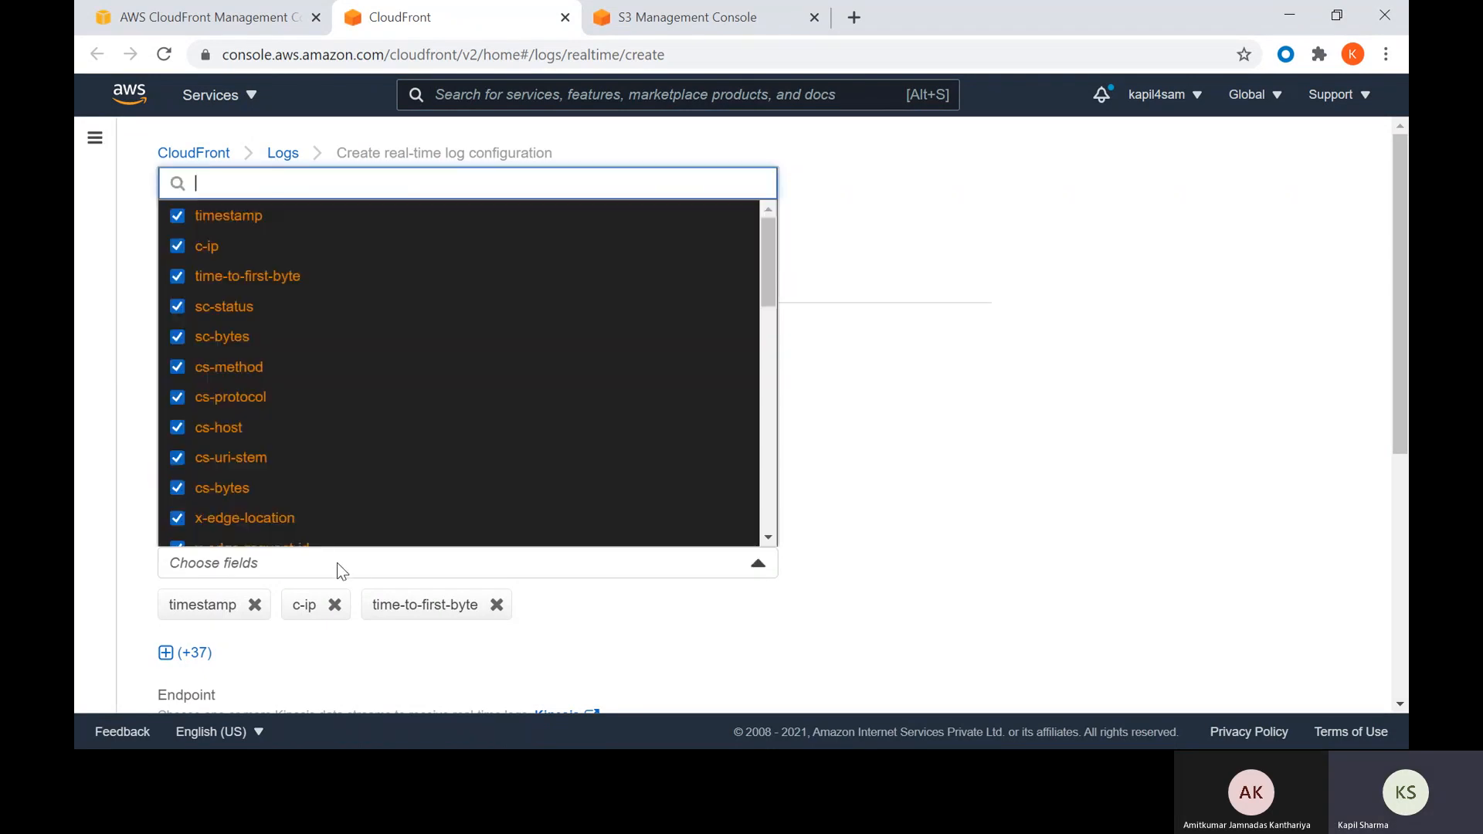
click(1058, 378)
- Examine the Kinesis endpoint, IAM role and CloudFront distribution options of the real-time log configuration
scroll(362, 604, down, 2)
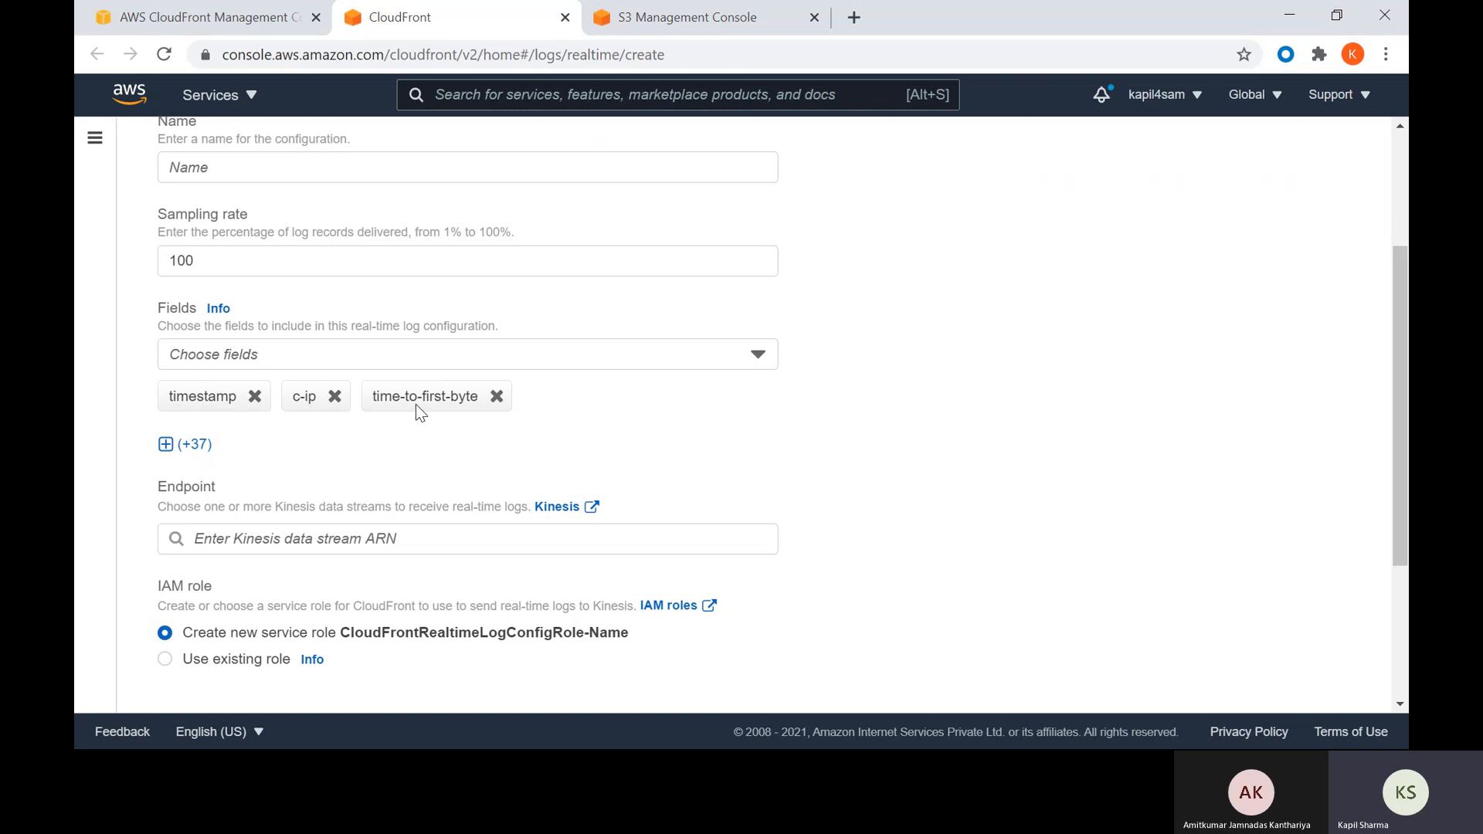
scroll(375, 488, down, 1)
scroll(376, 488, down, 3)
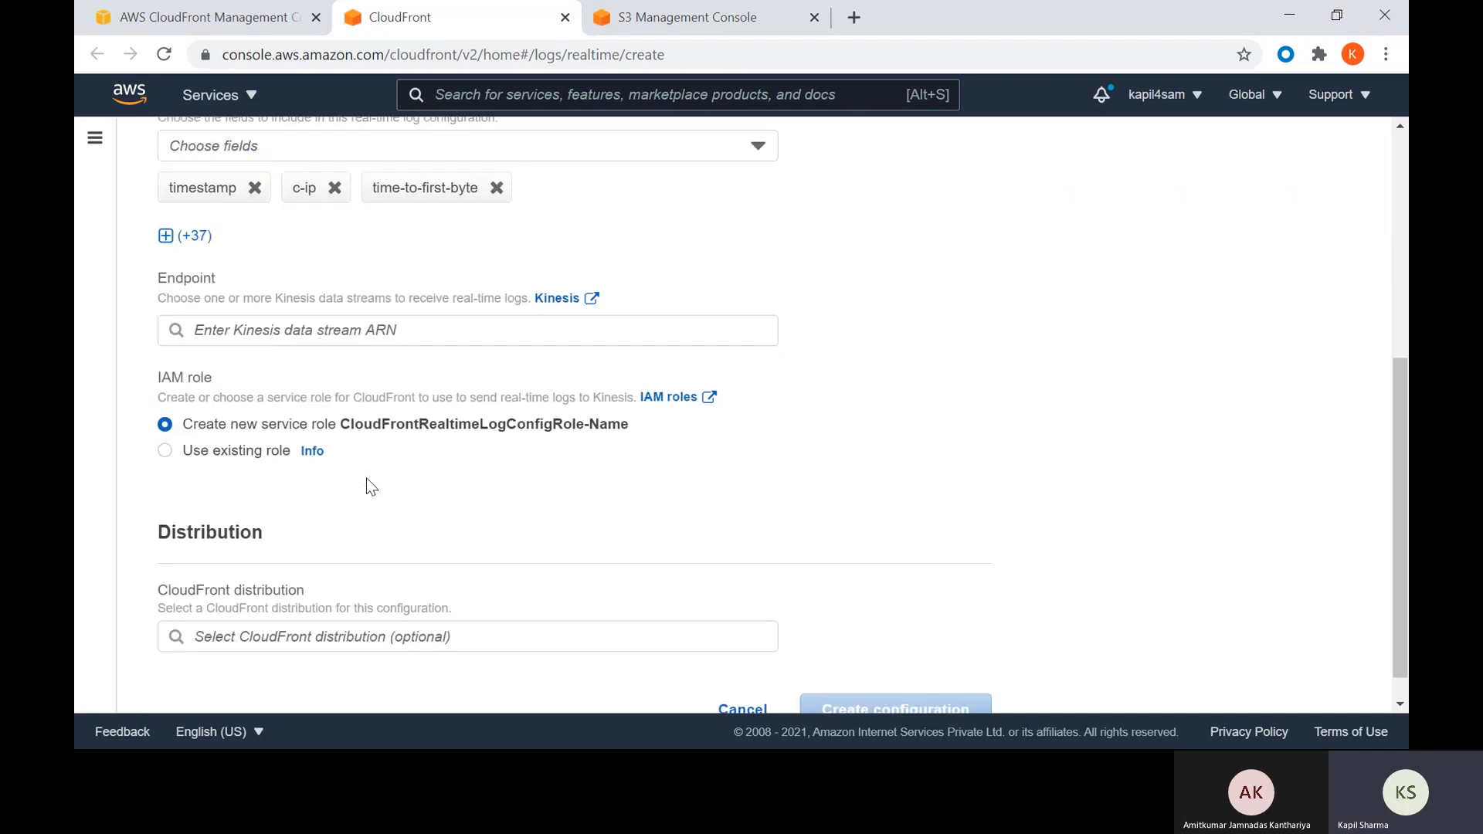
click(294, 333)
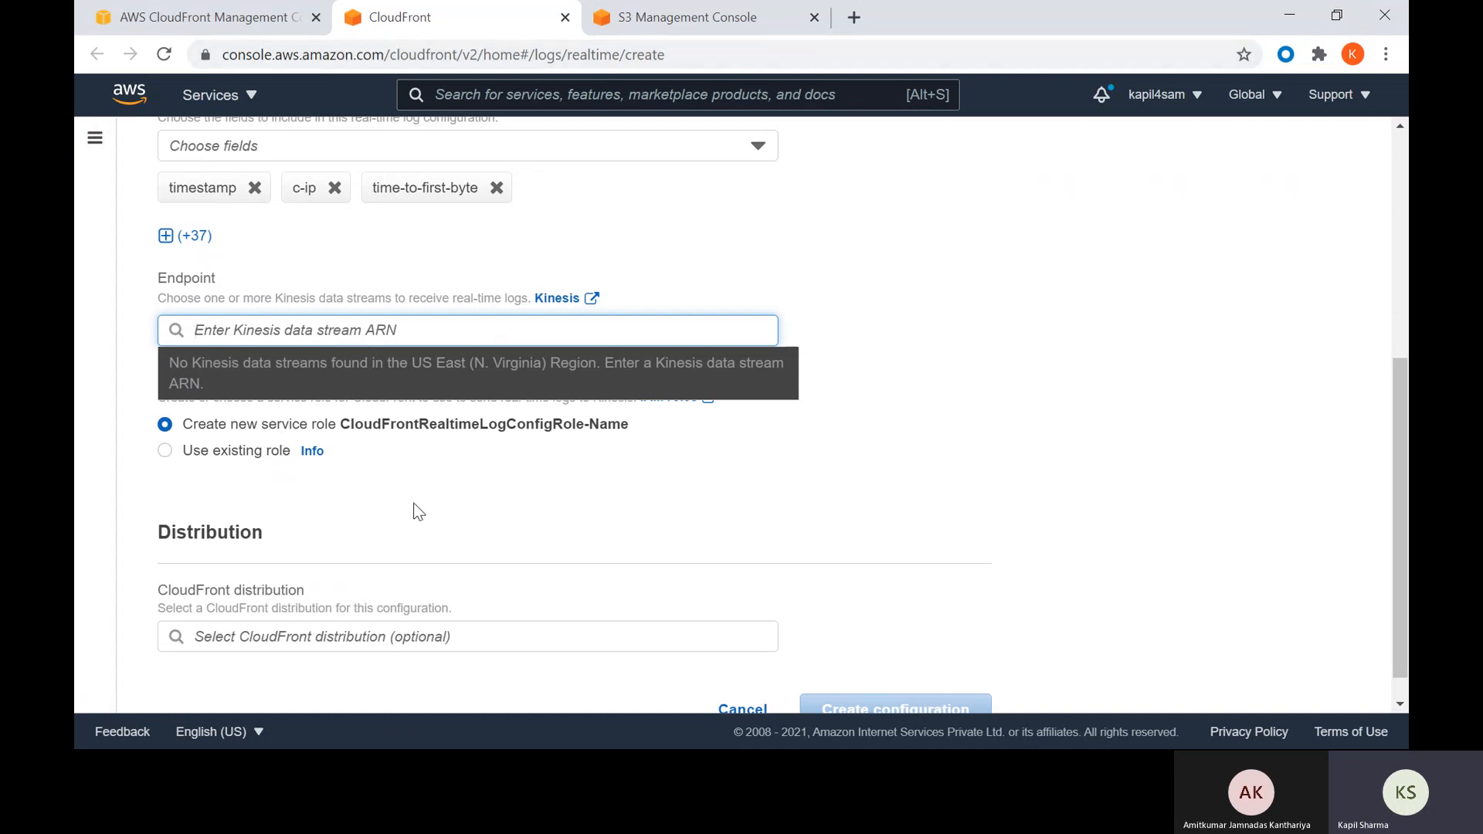
click(518, 462)
scroll(274, 599, down, 1)
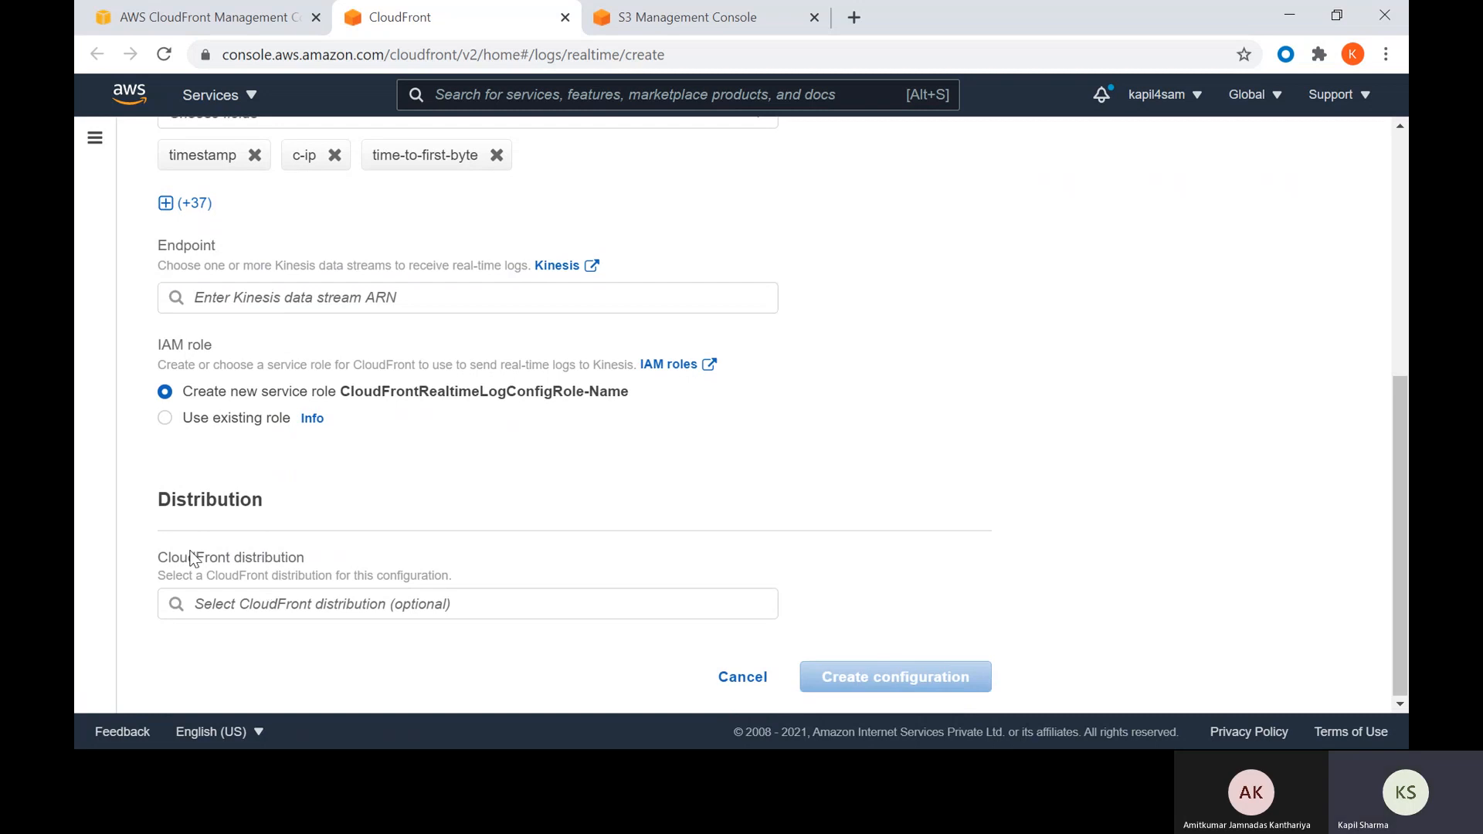
click(272, 607)
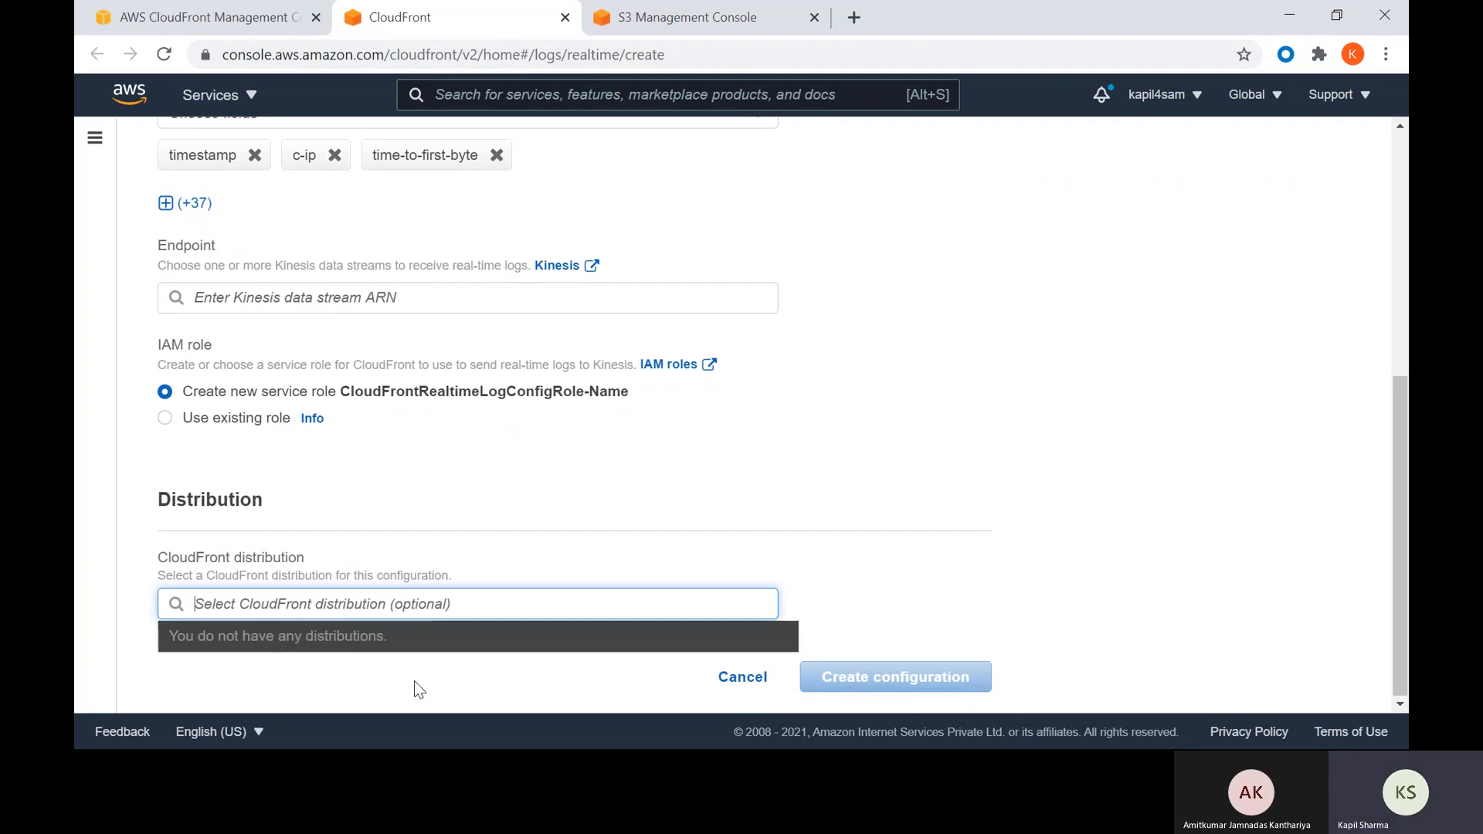
- Return to the distribution form, keep Price Class at Use All Edge Locations (Best Performance), and check the AWS WAF Web ACL choices
click(222, 14)
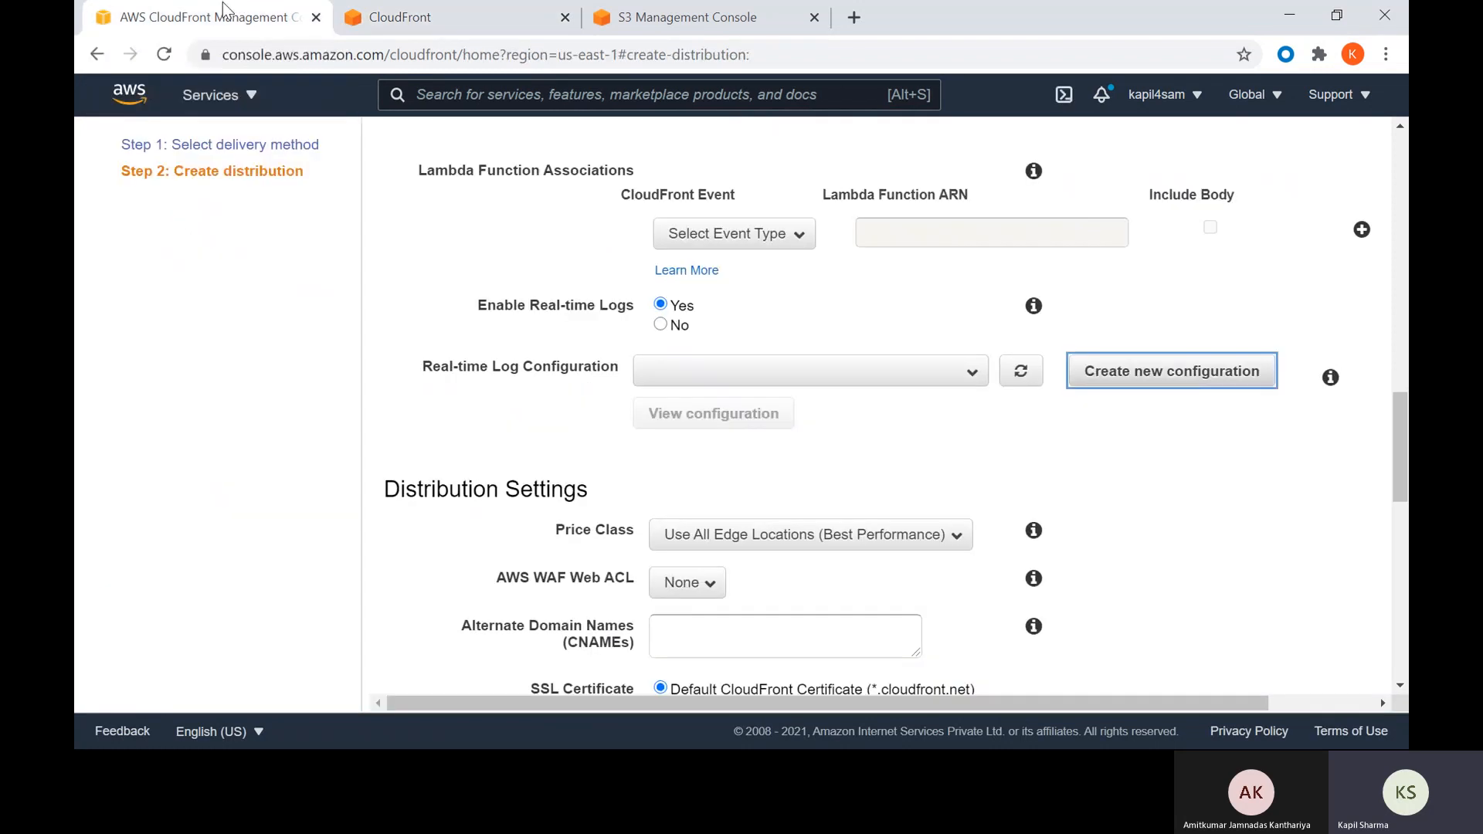
scroll(665, 391, down, 3)
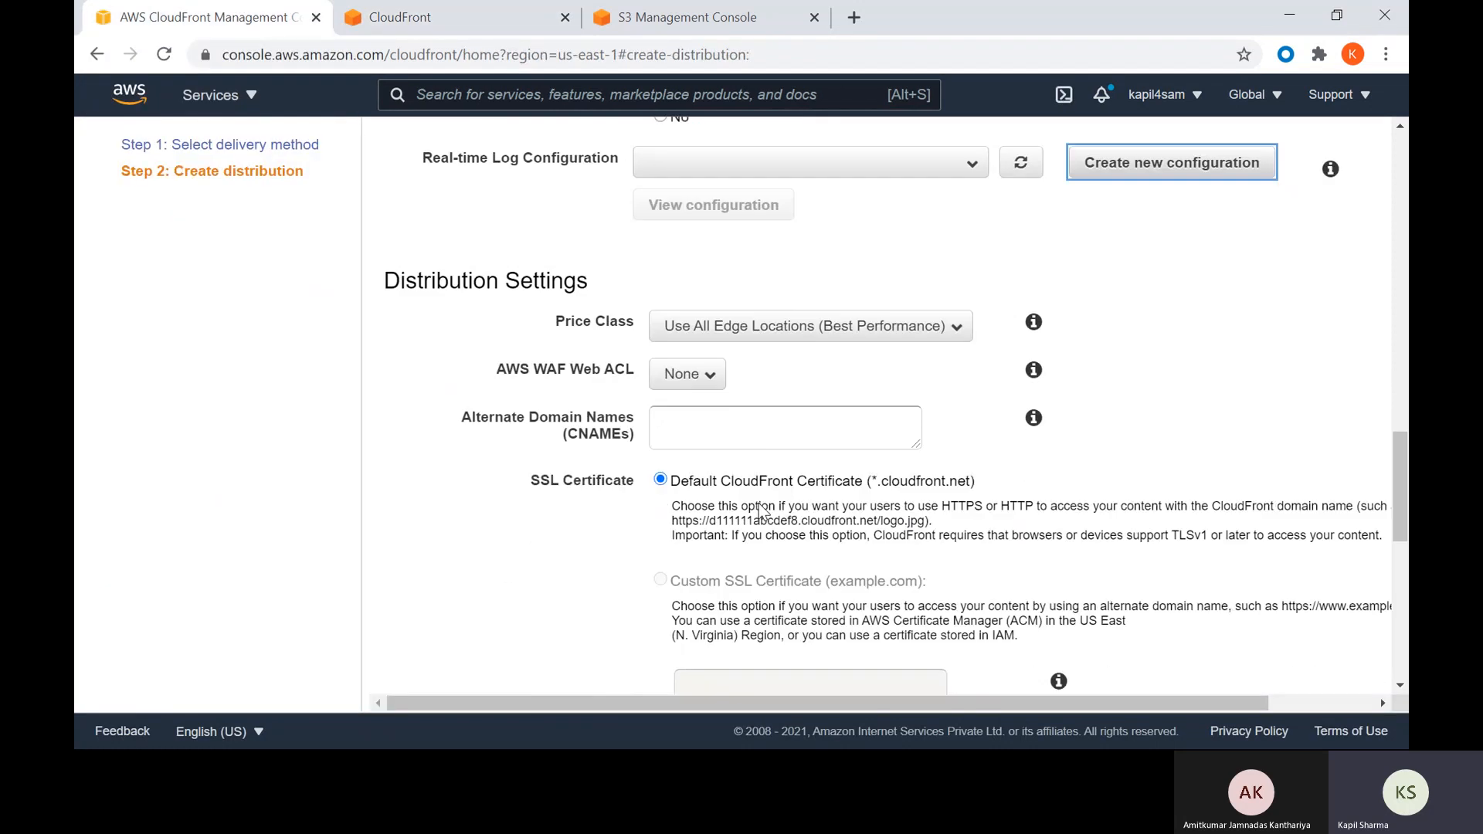
click(782, 334)
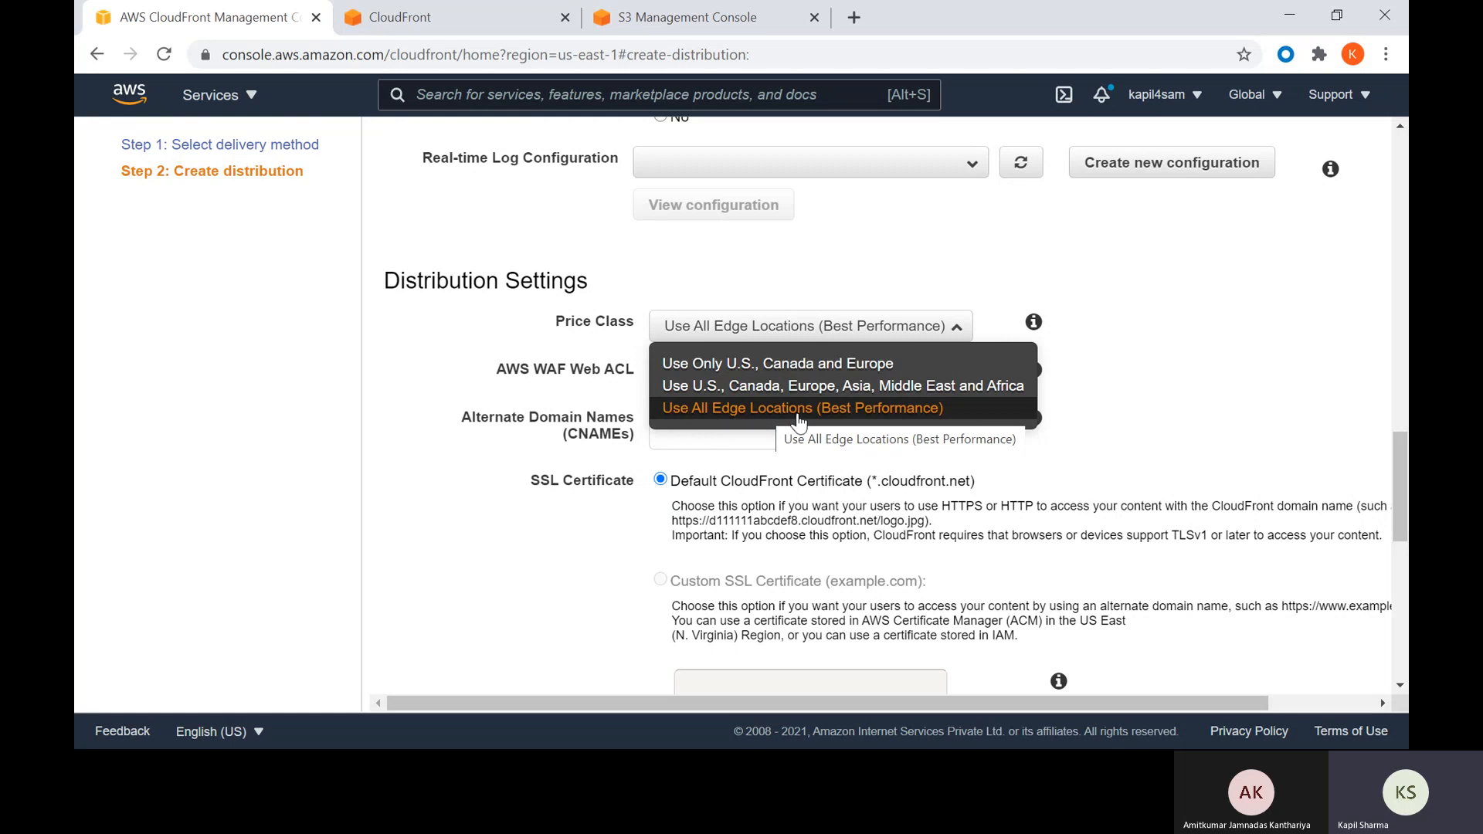
click(839, 414)
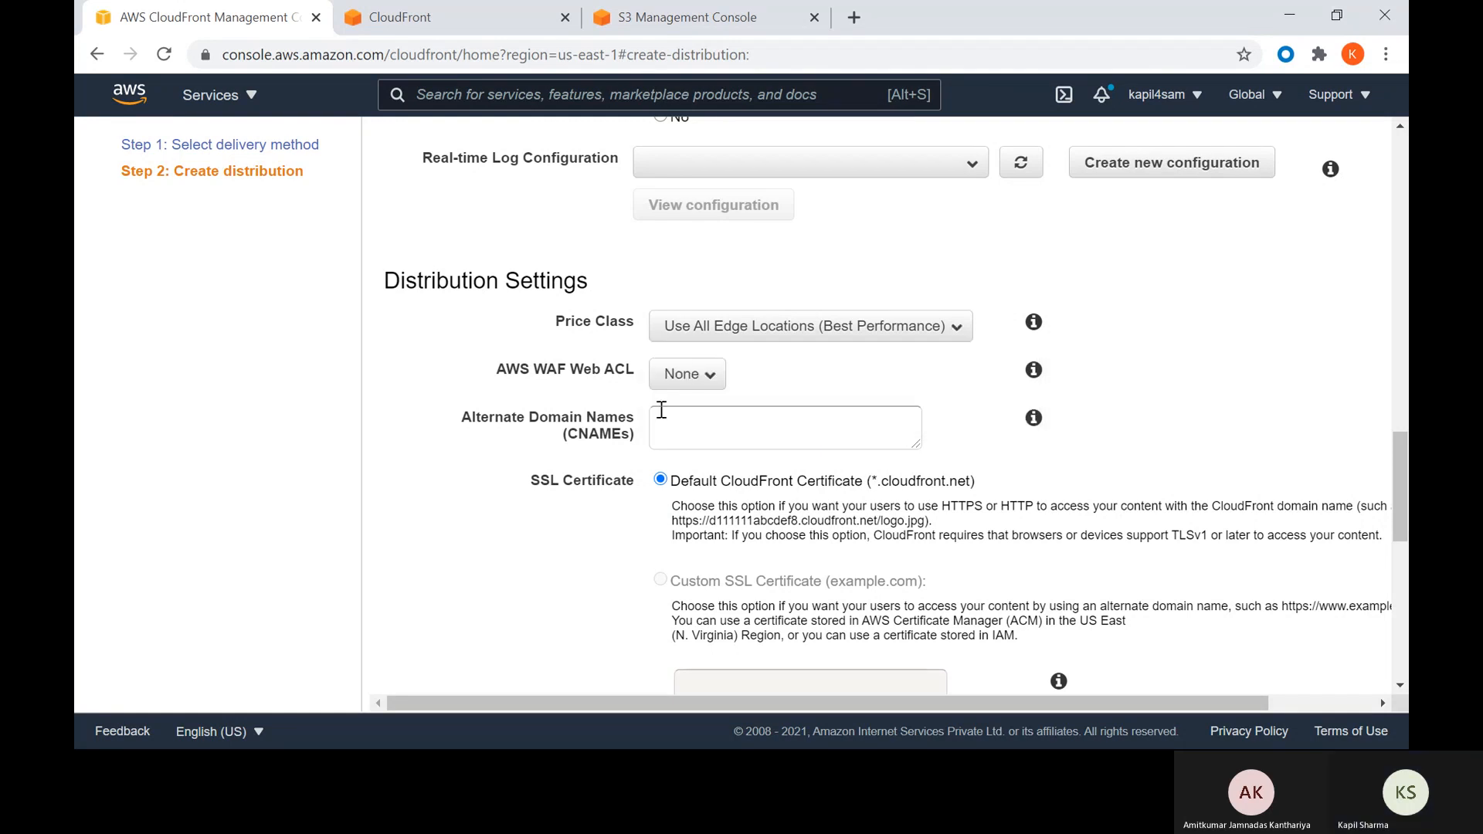
click(701, 386)
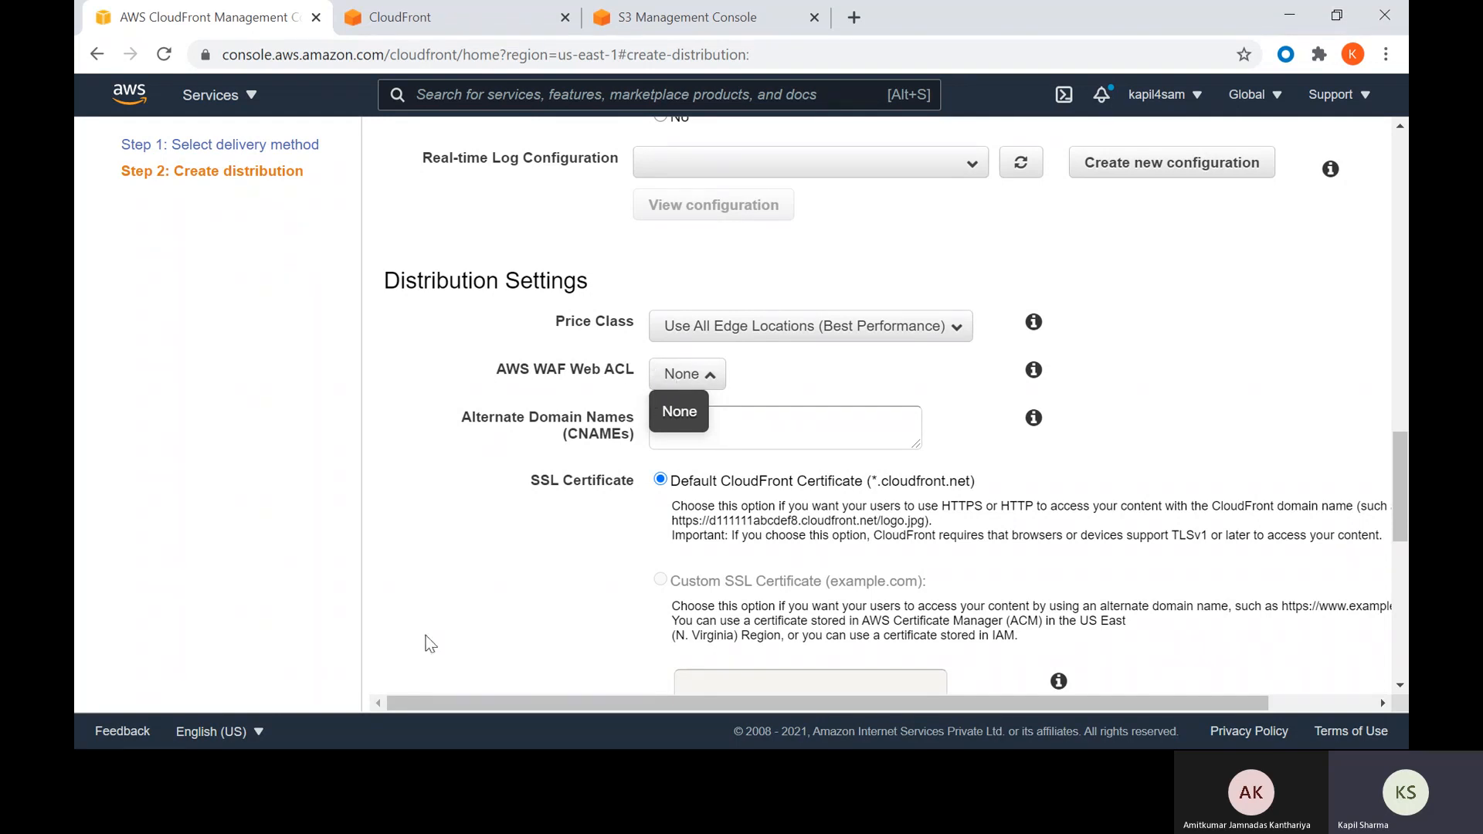
- Review the alternate domain name, SSL certificate, HTTP version and logging settings, and cancel the distribution creation
drag(486, 281, 594, 284)
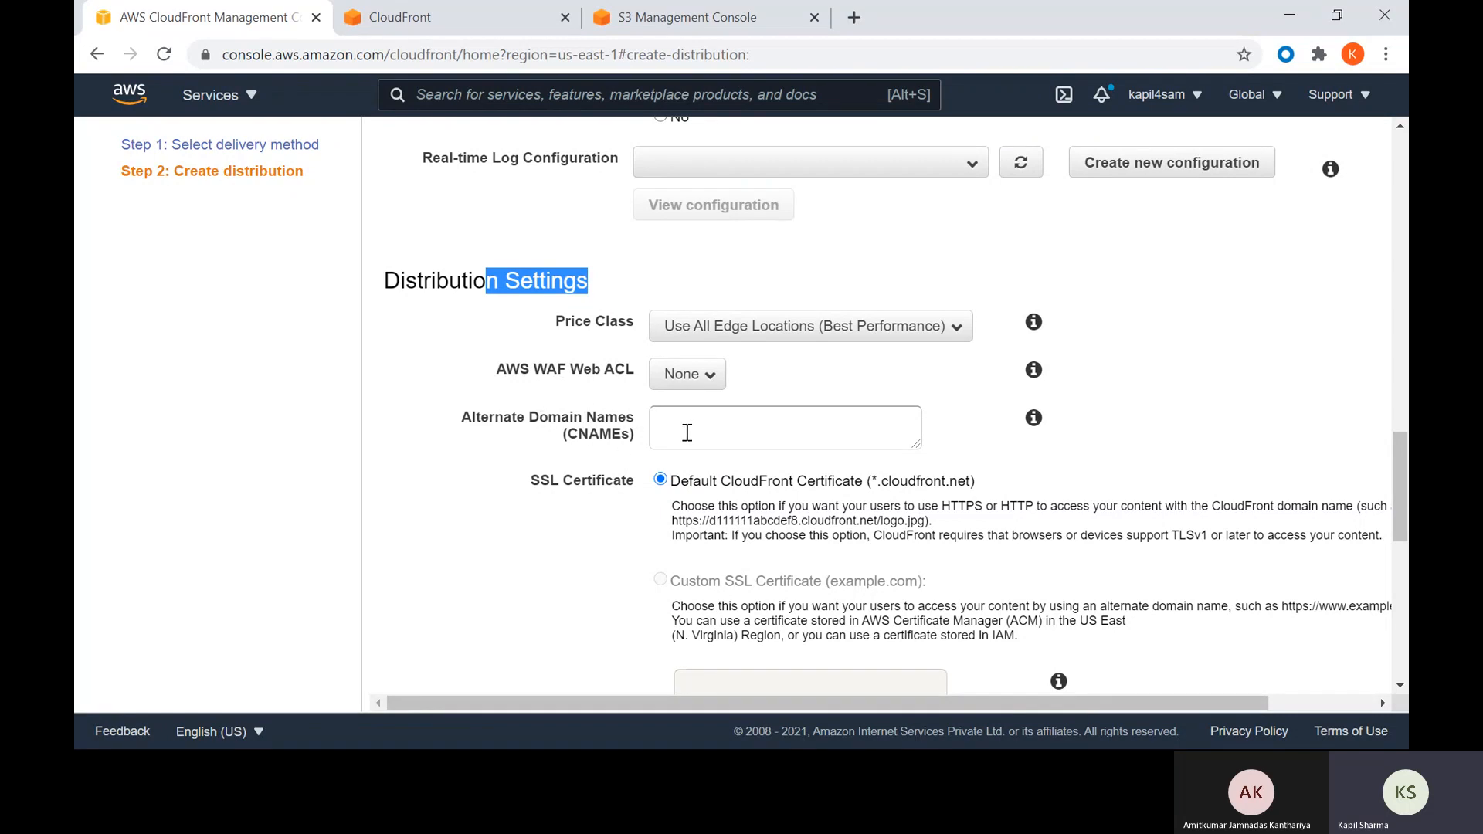
drag(475, 417, 688, 435)
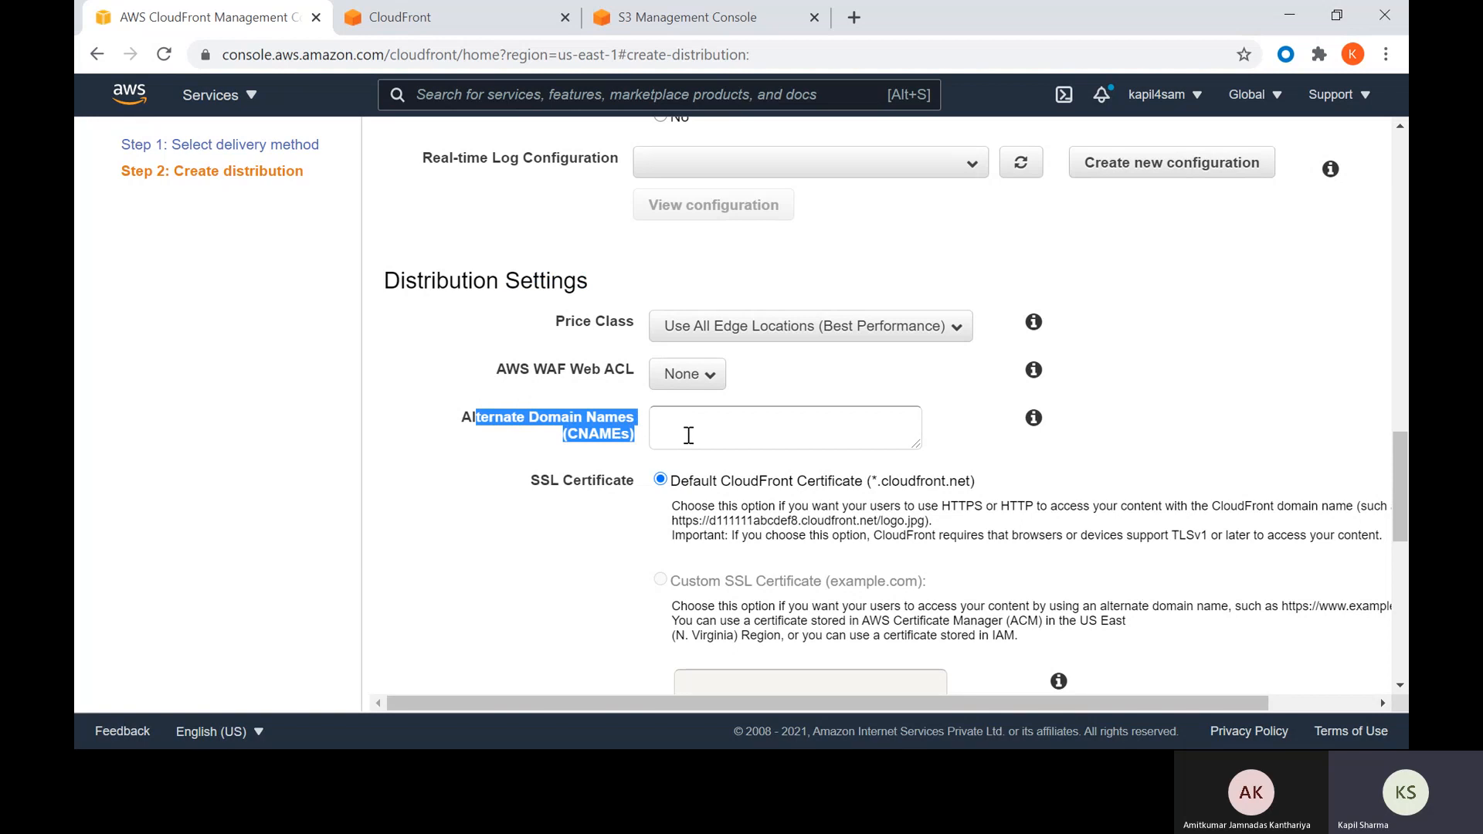
scroll(652, 563, down, 1)
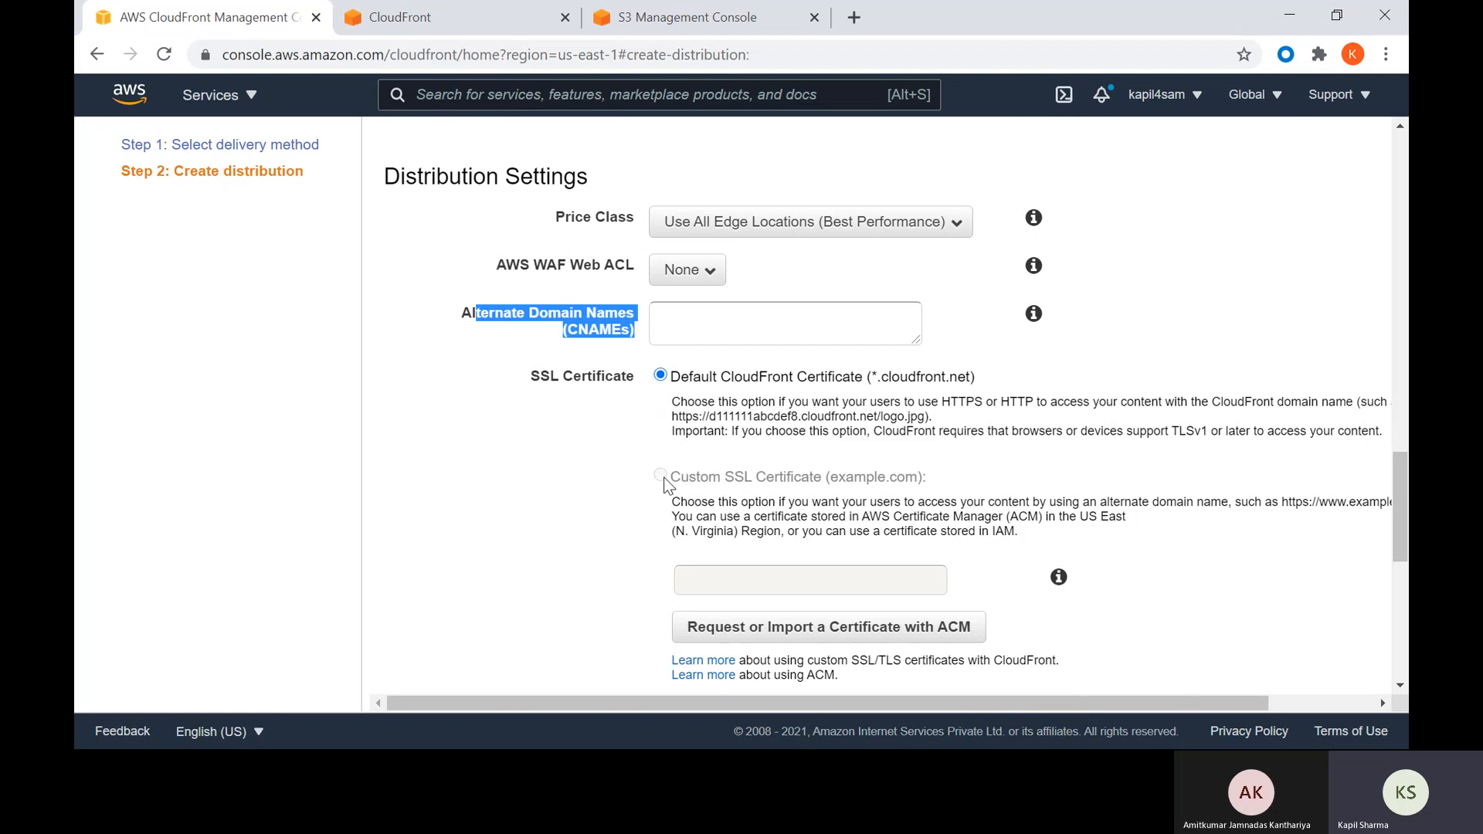
scroll(665, 480, down, 3)
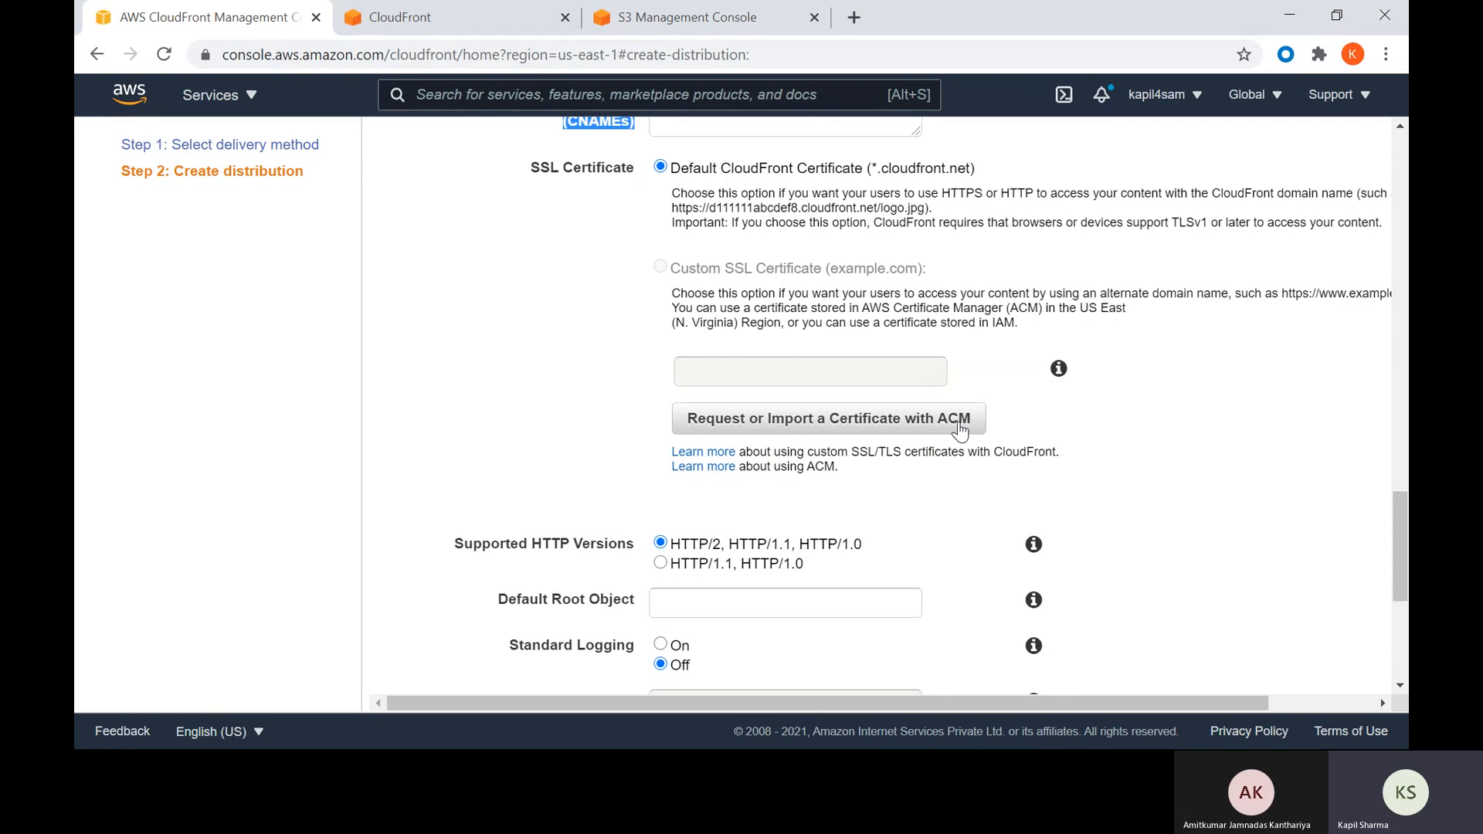
scroll(954, 440, down, 3)
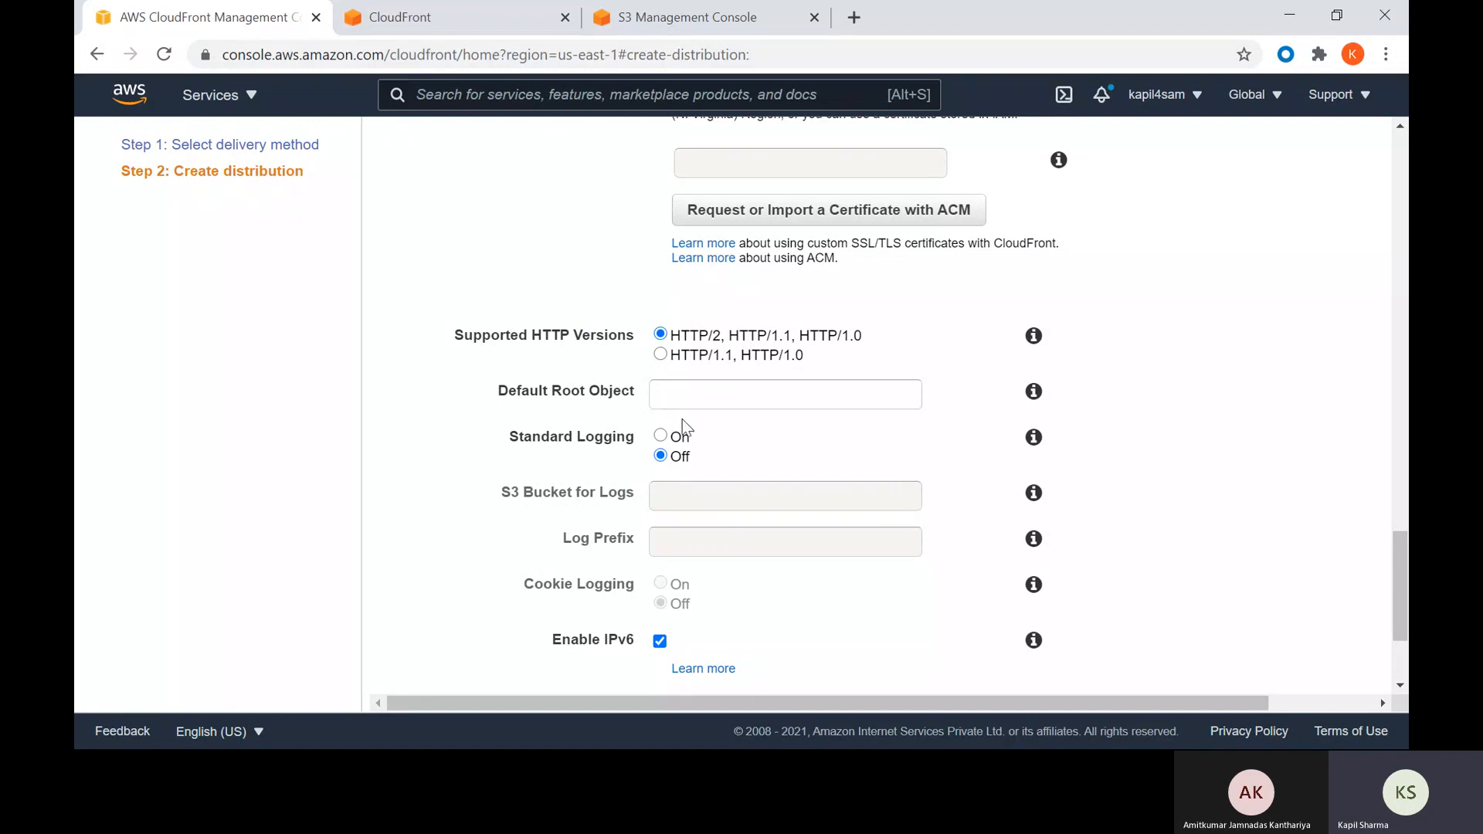
scroll(666, 424, down, 2)
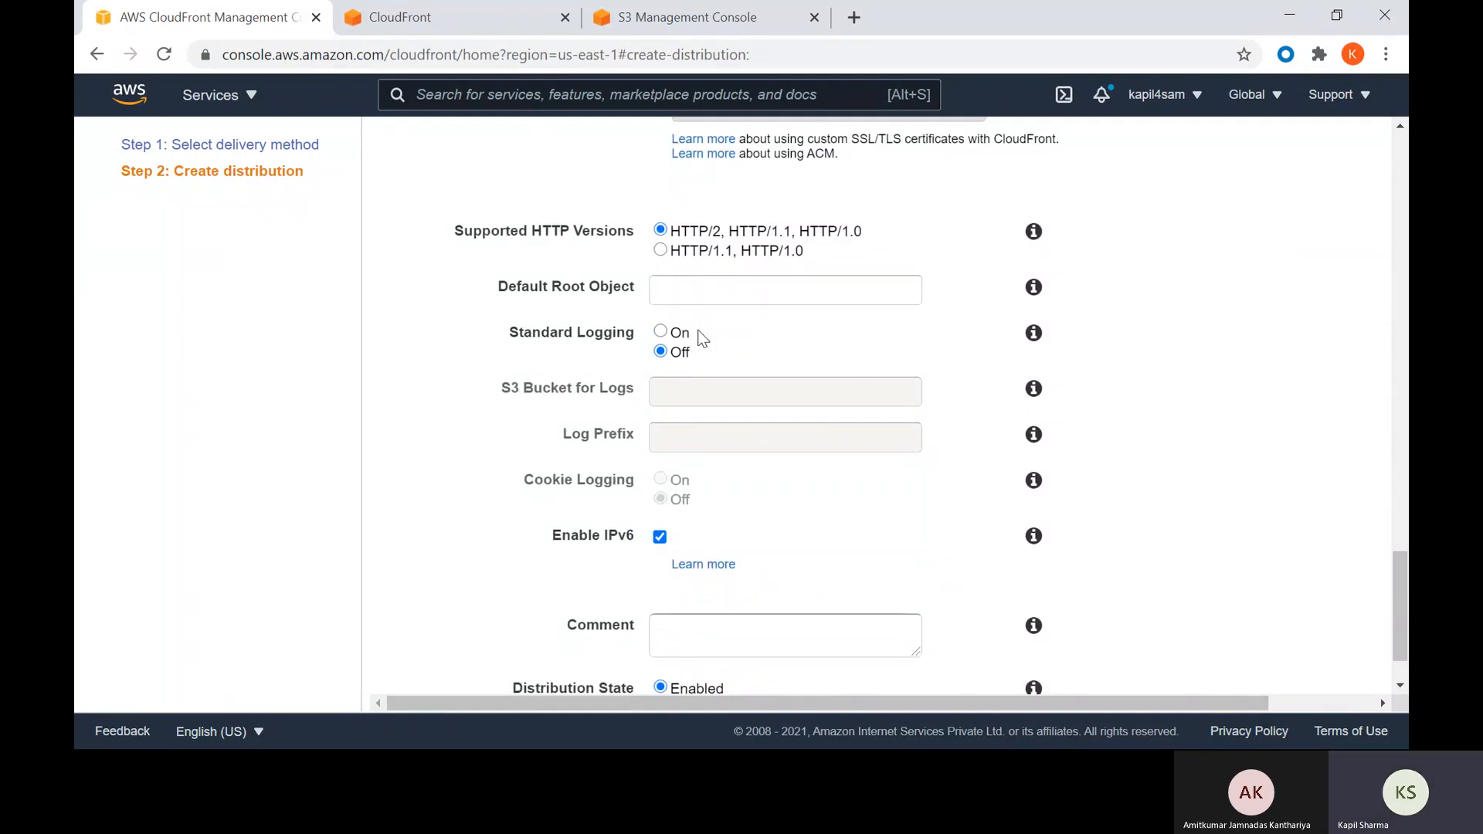
scroll(614, 445, down, 1)
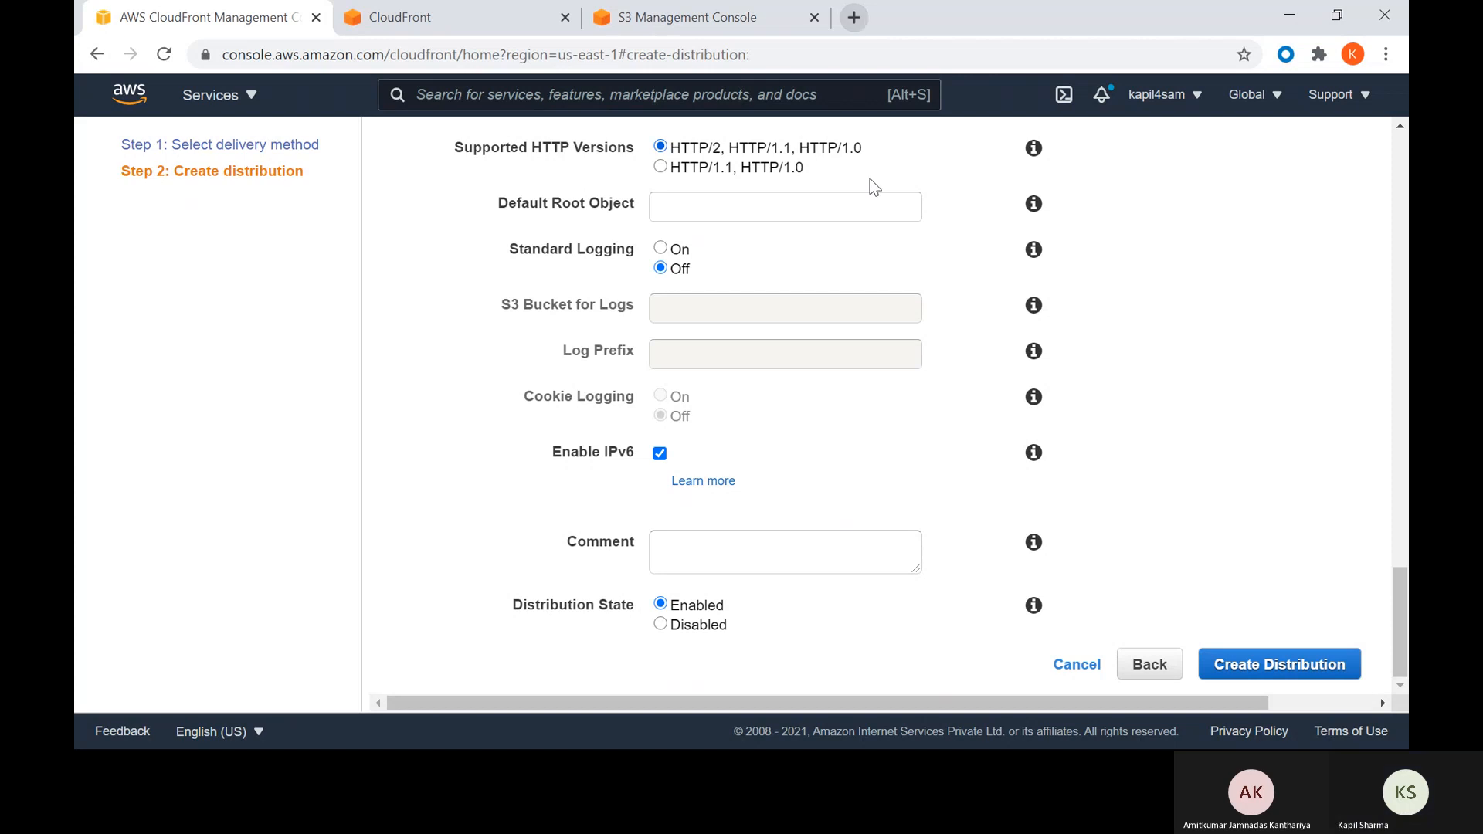
click(1082, 670)
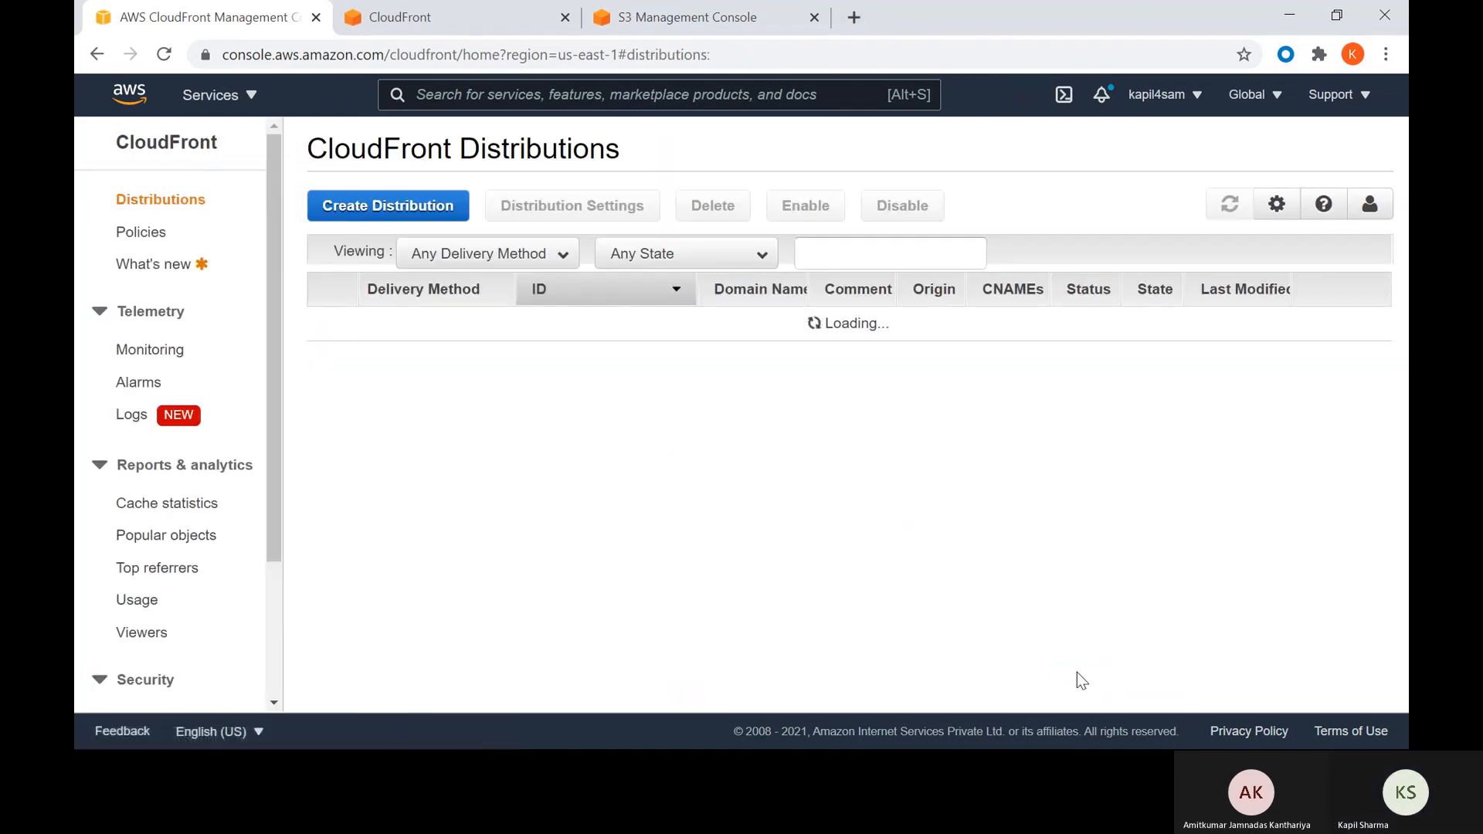
- Switch to the PowerPoint deck, look ahead to the AWS - CloudWatch slides, and return to the AWS console in the browser
key(alt+Tab)
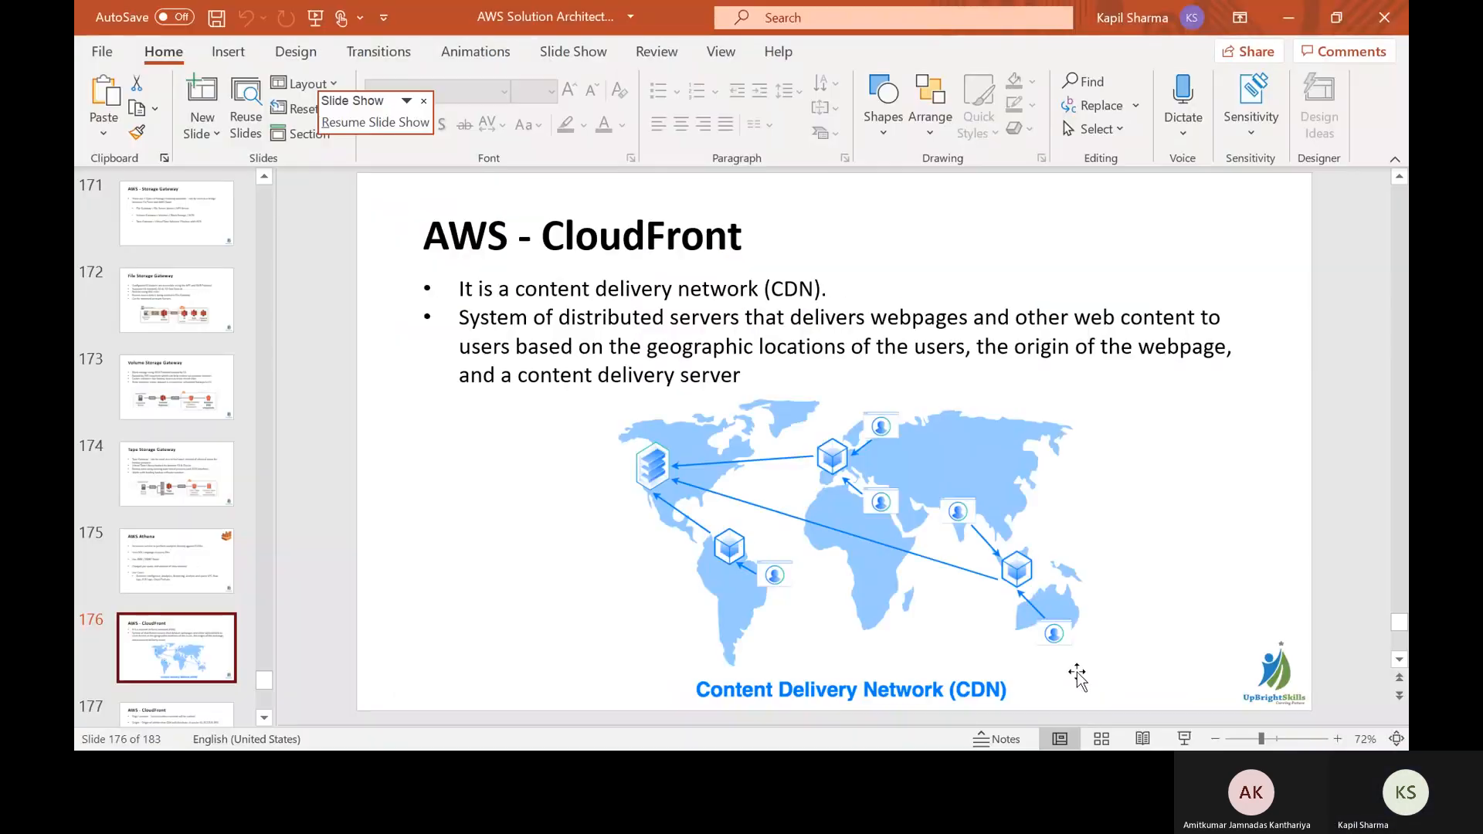
key(Page_Down)
key(Page_Down)
key(Page_Down)
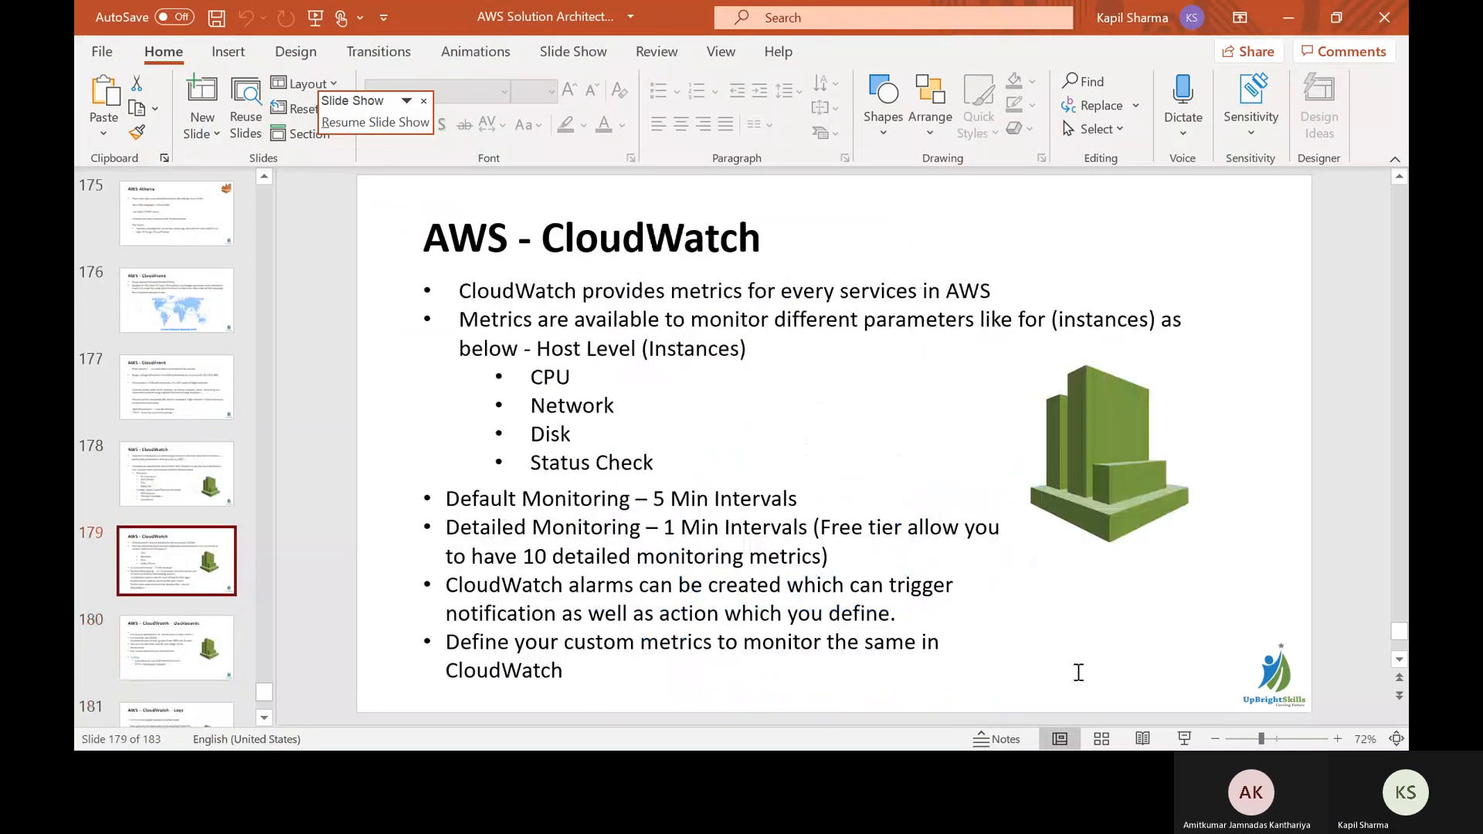
key(Page_Up)
key(alt+Tab)
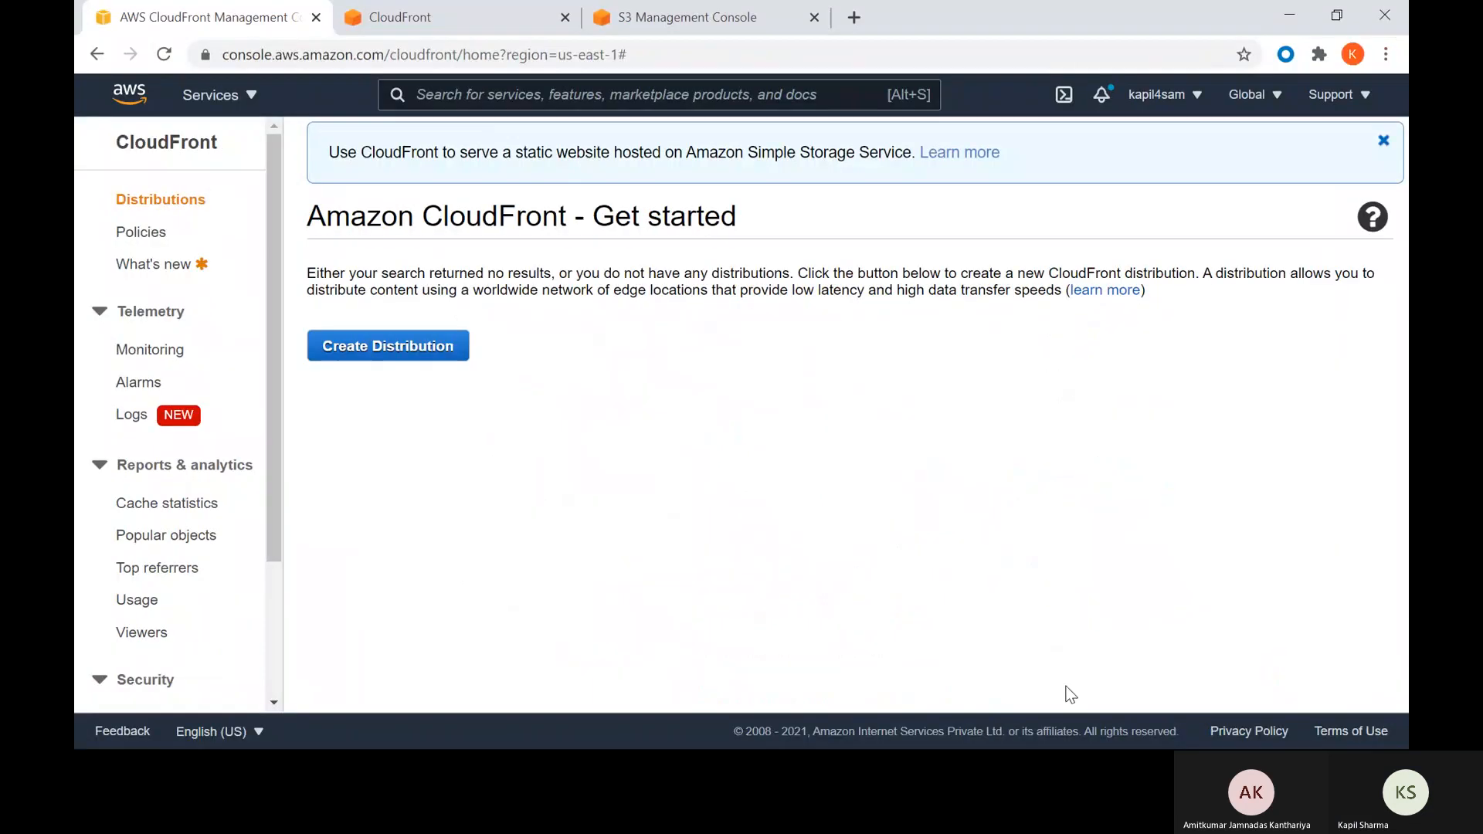
- Search the AWS services for "cloudwa" and open the CloudWatch console
click(212, 98)
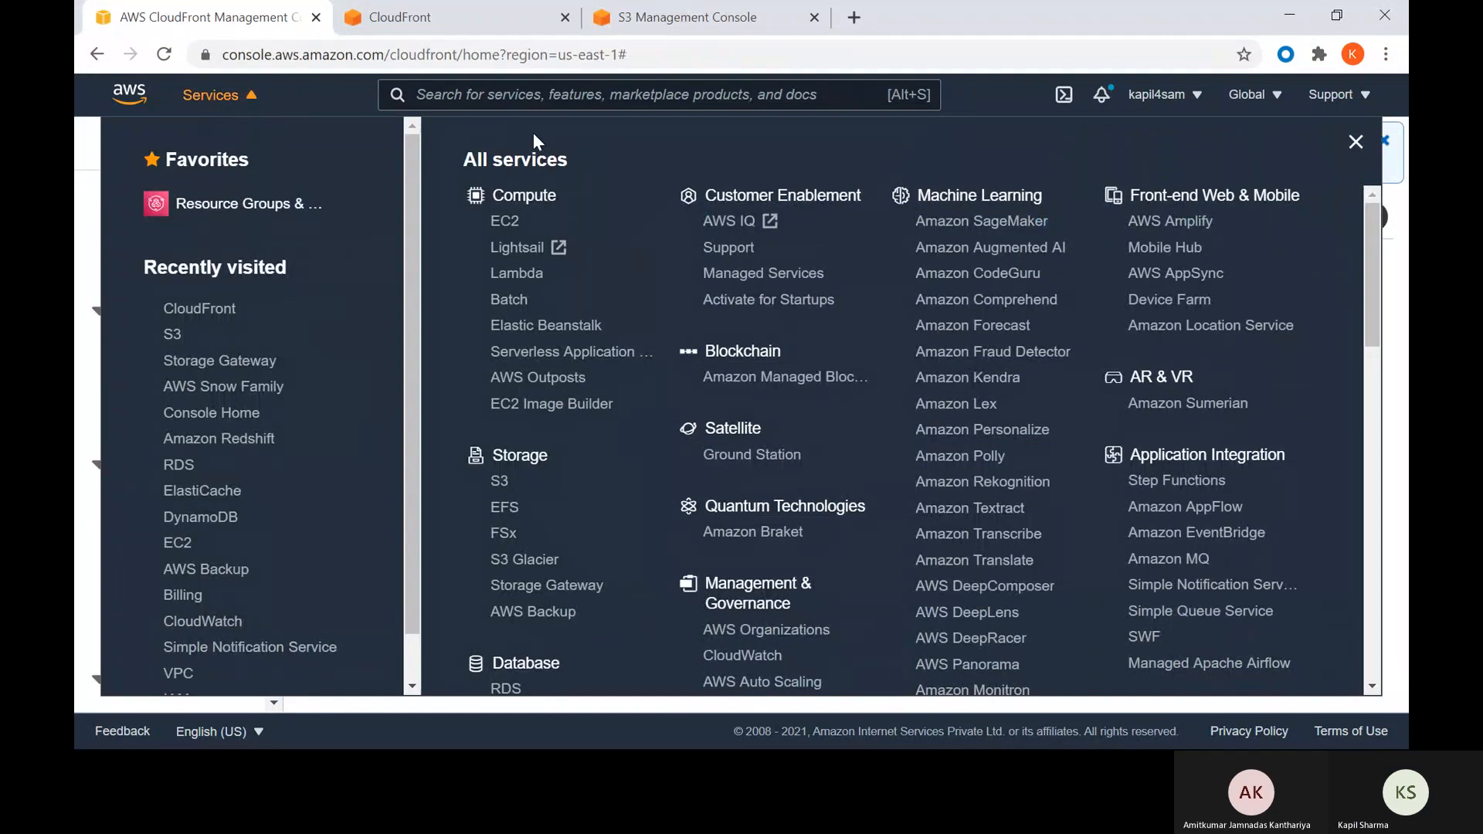
click(549, 97)
text(cloud)
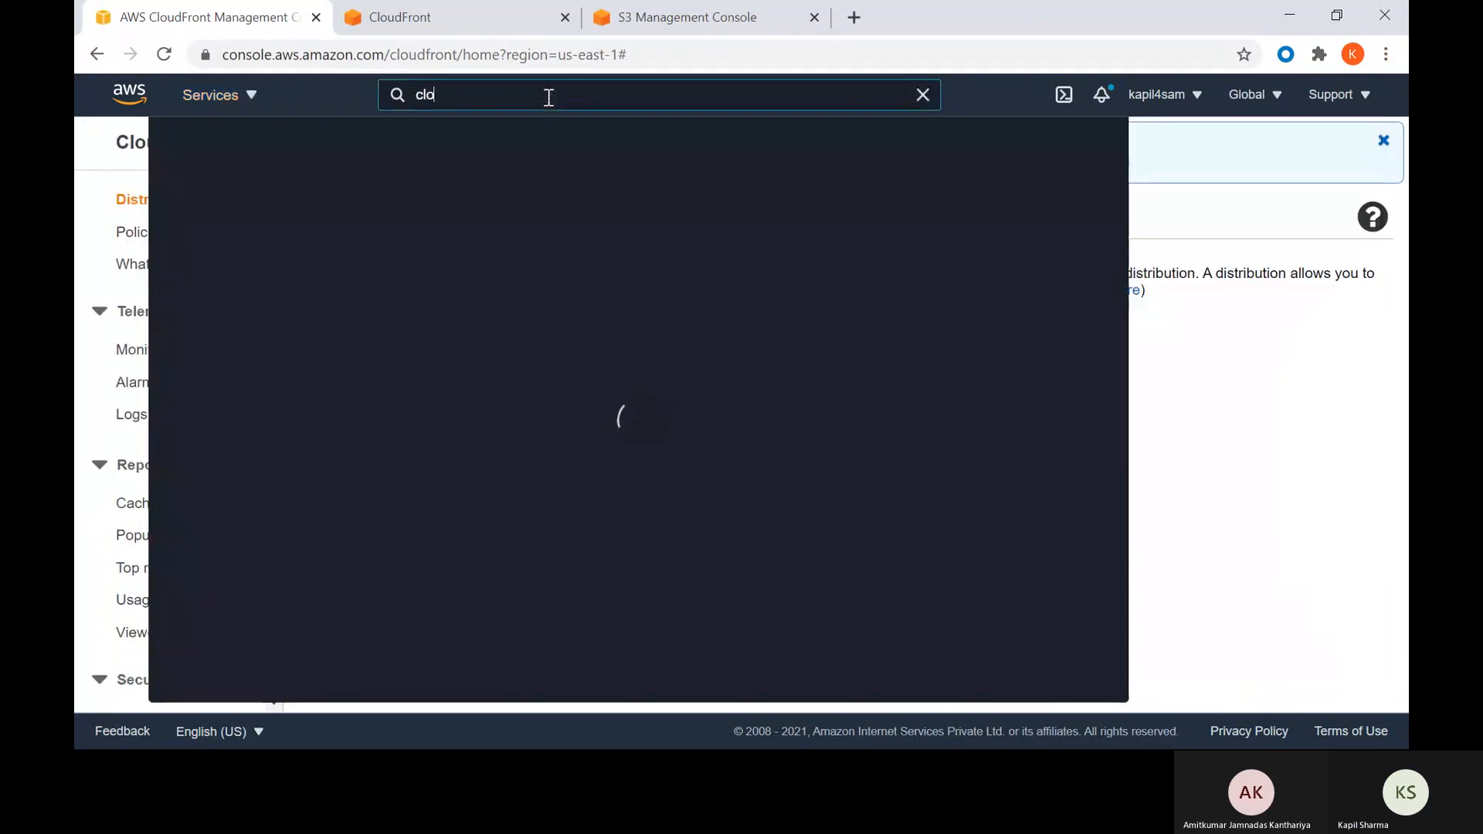
text(wa)
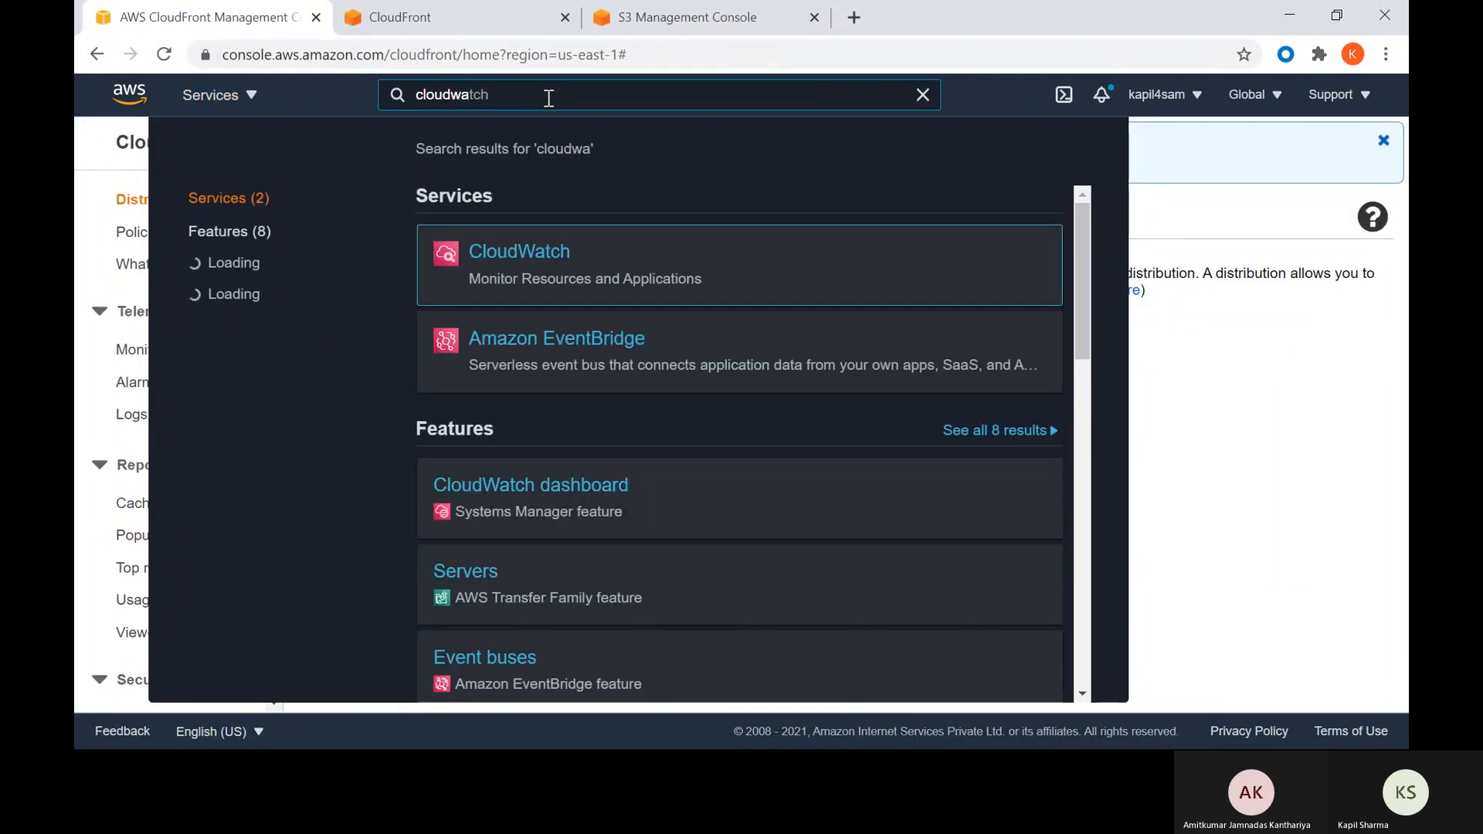
click(560, 255)
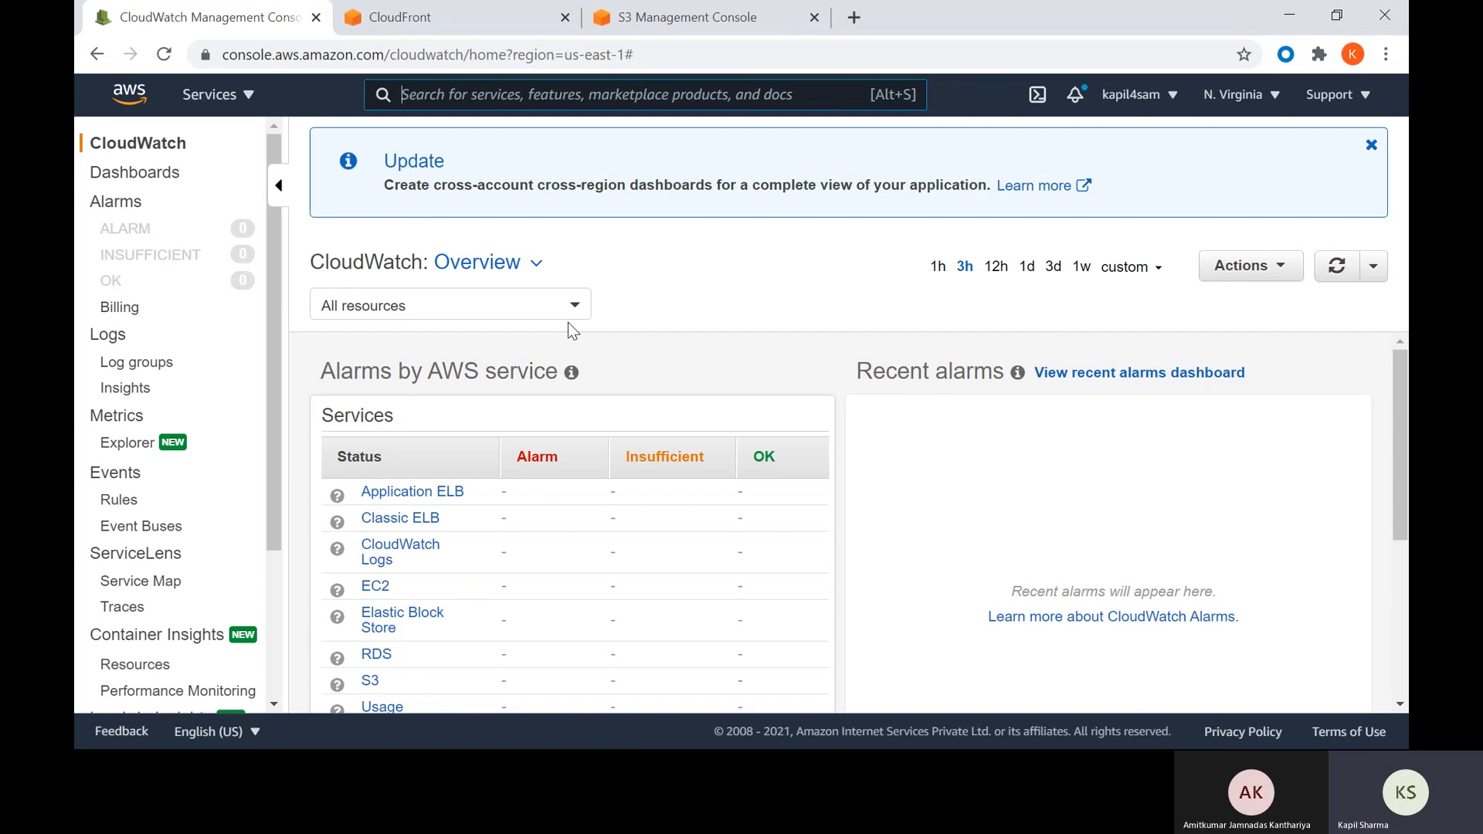
key(alt+s)
- Open the billing alarms and start creating an alarm on the EstimatedCharges metric
click(120, 307)
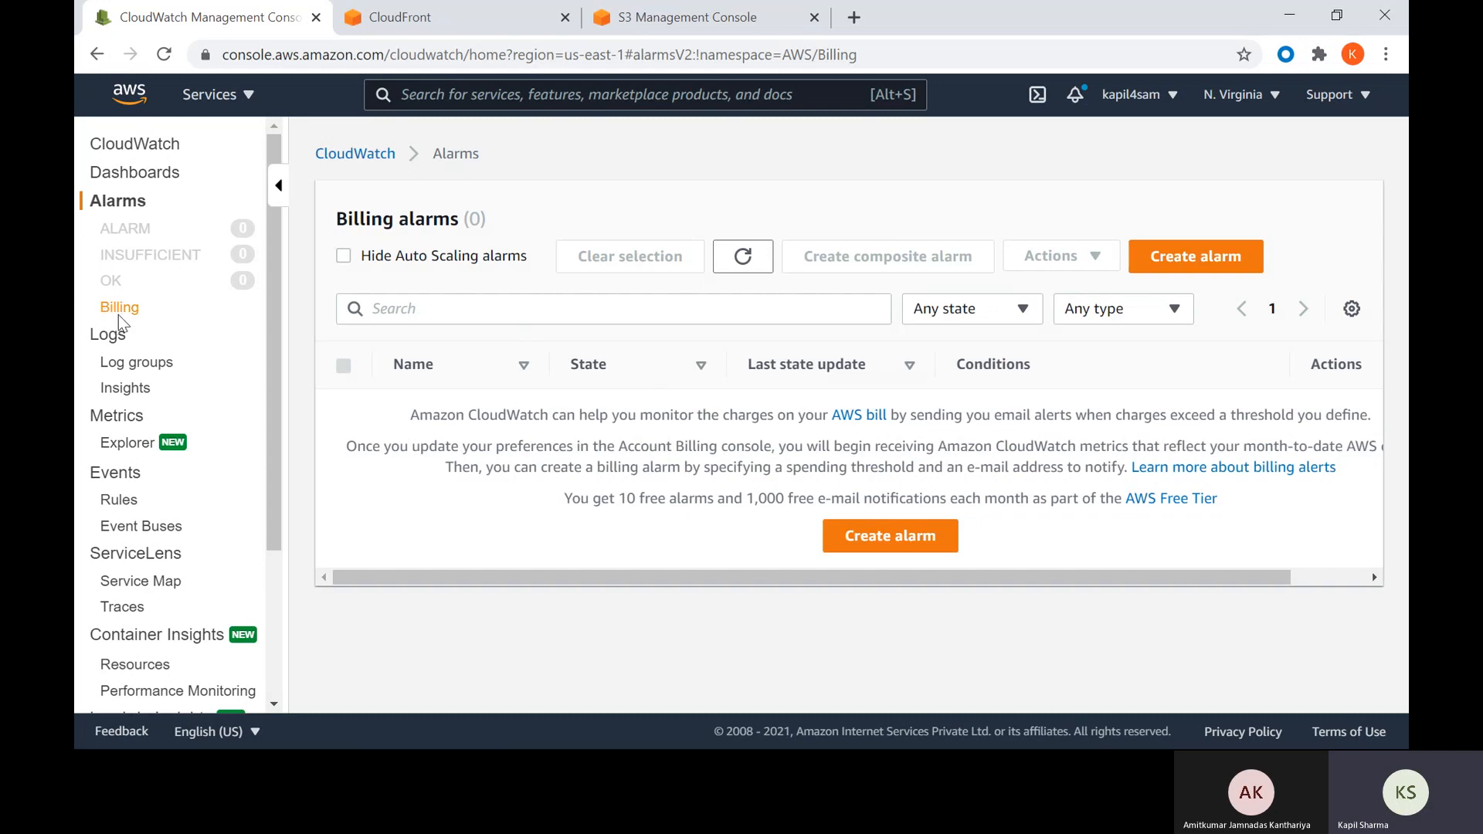
click(879, 545)
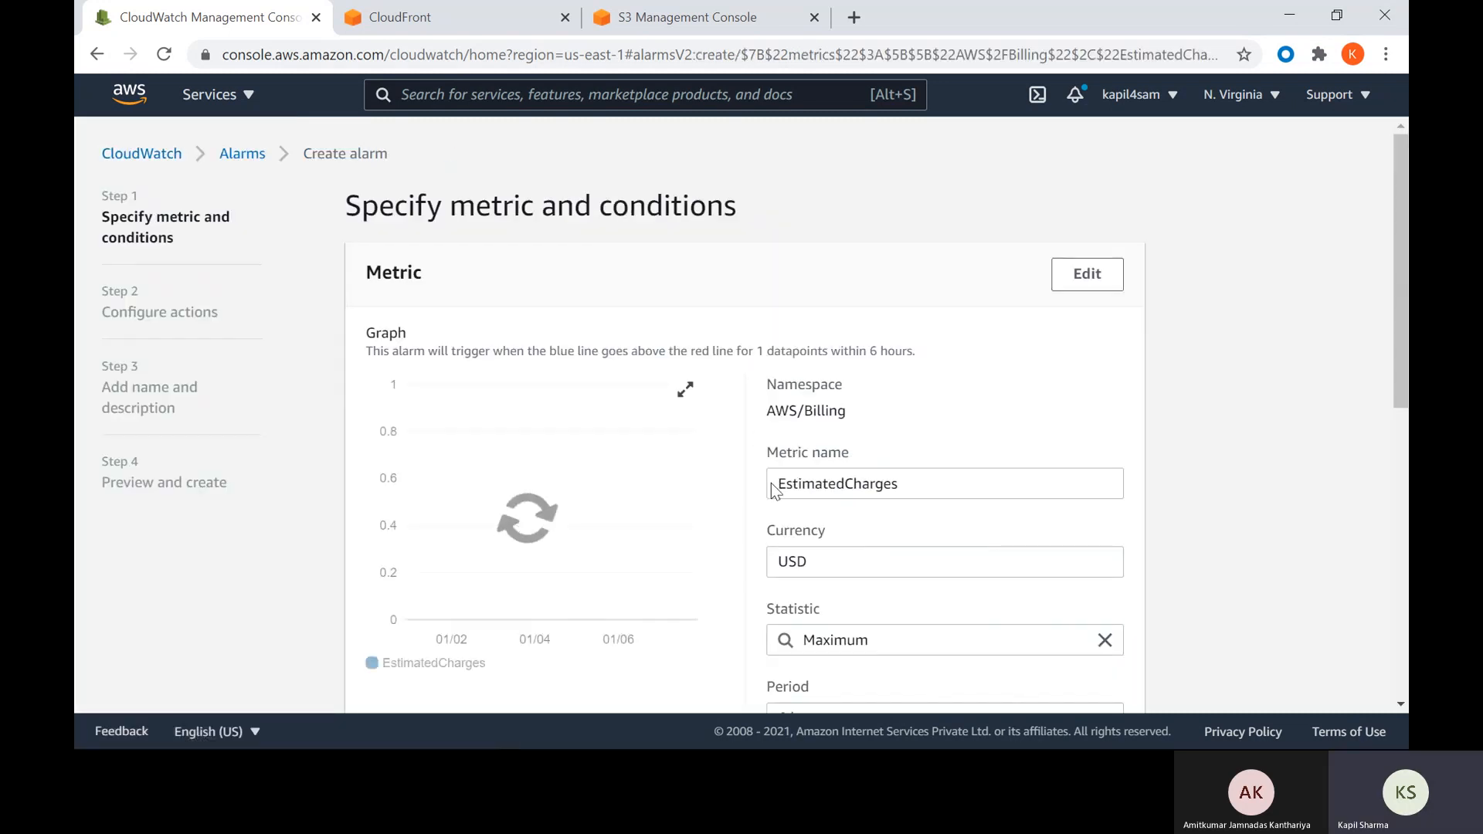
scroll(865, 501, down, 3)
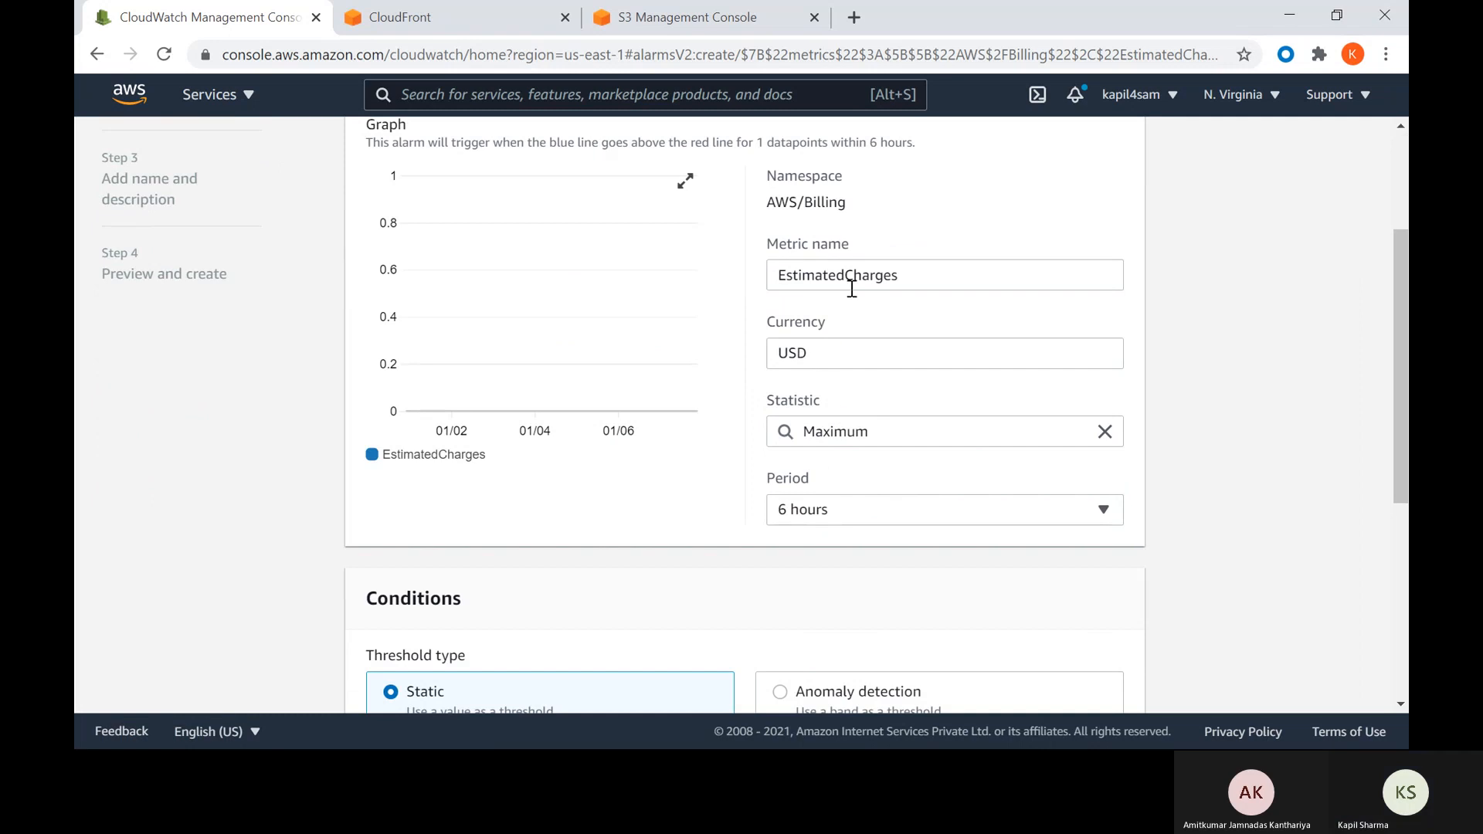
scroll(849, 324, down, 2)
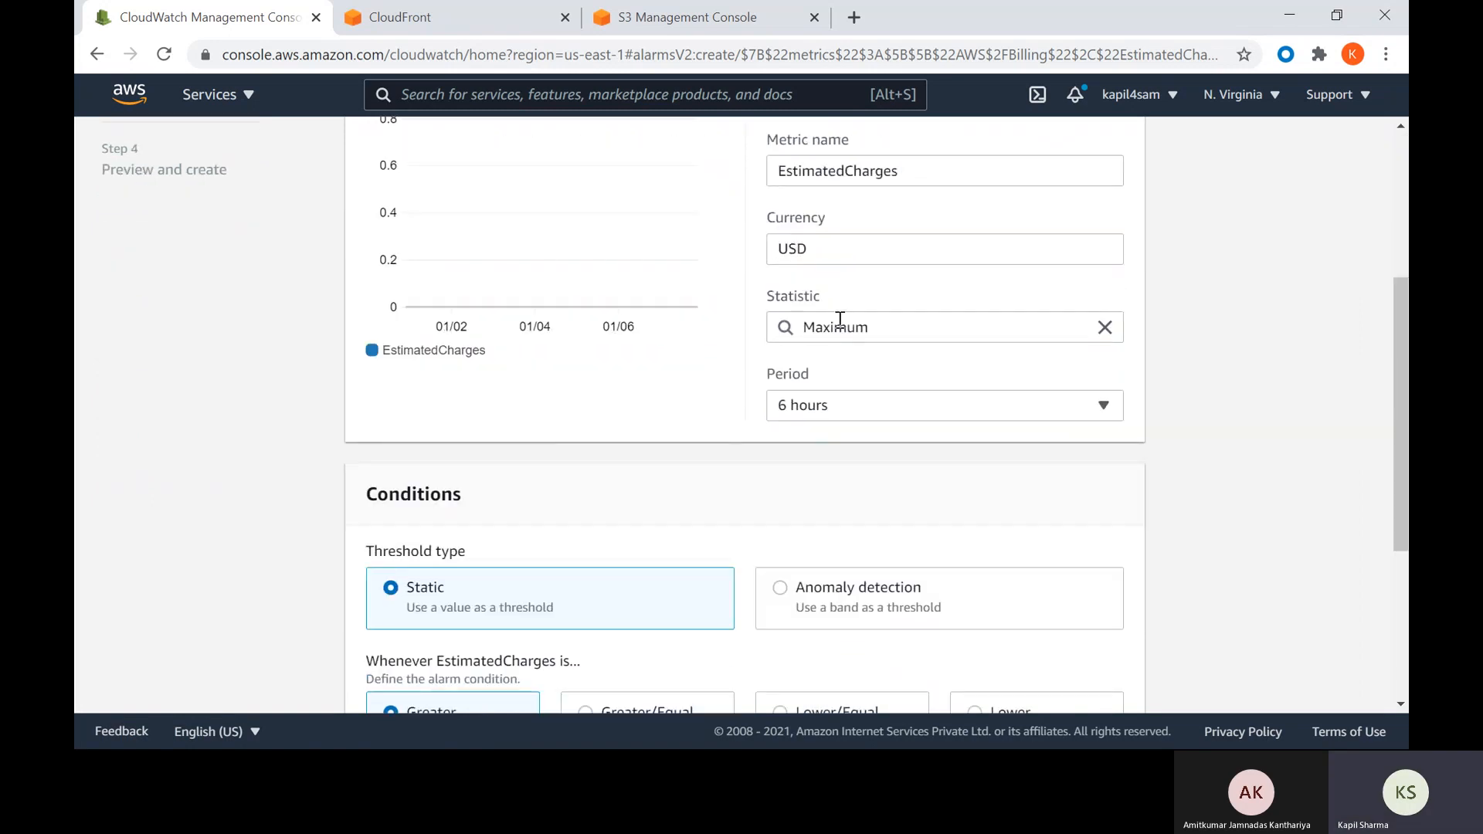
- Check the Period choices and the custom period dialog for the billing metric, and cancel the dialog
click(838, 403)
scroll(834, 541, down, 5)
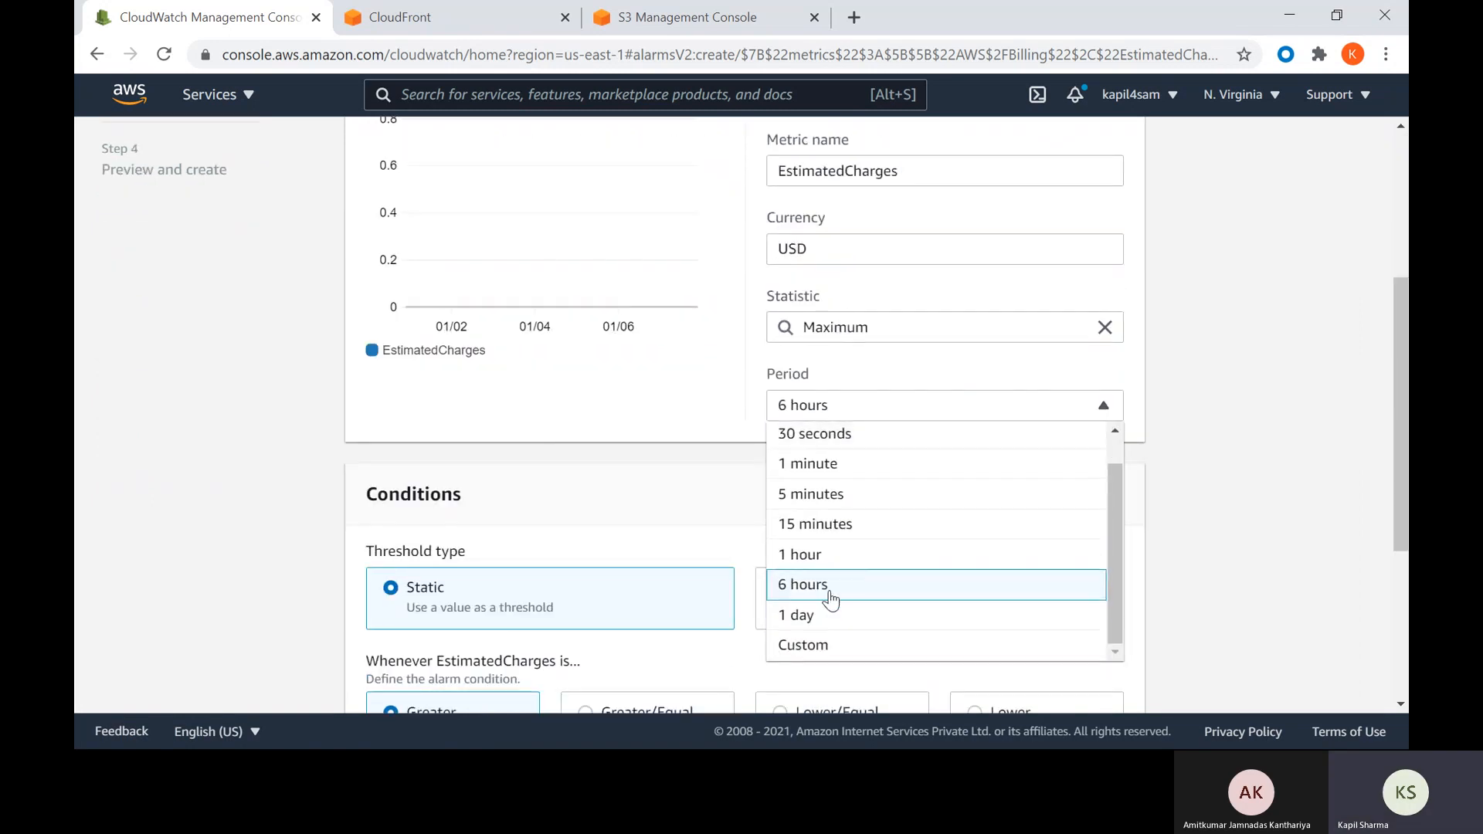
click(791, 335)
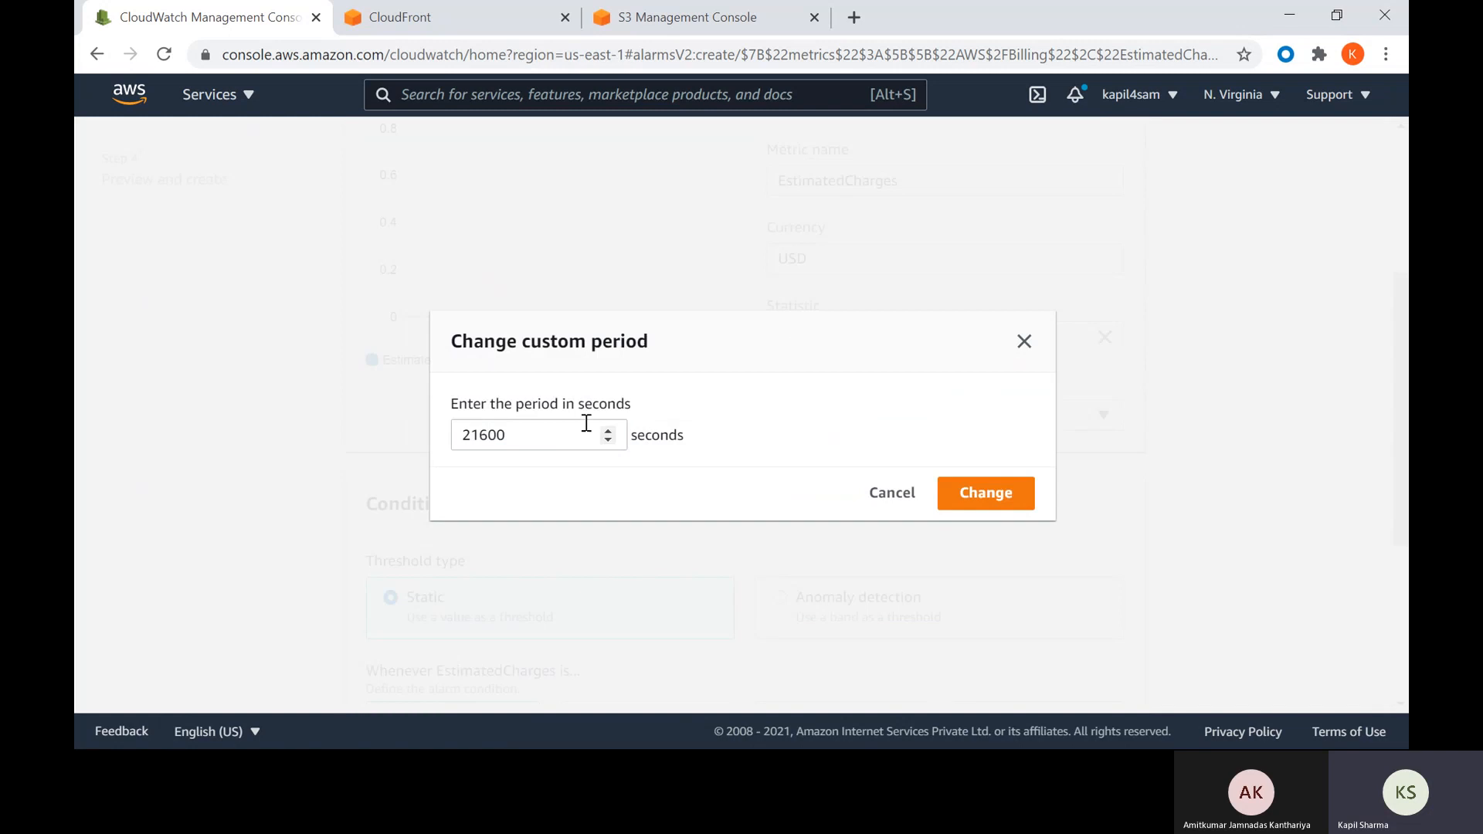
click(915, 492)
scroll(933, 341, up, 1)
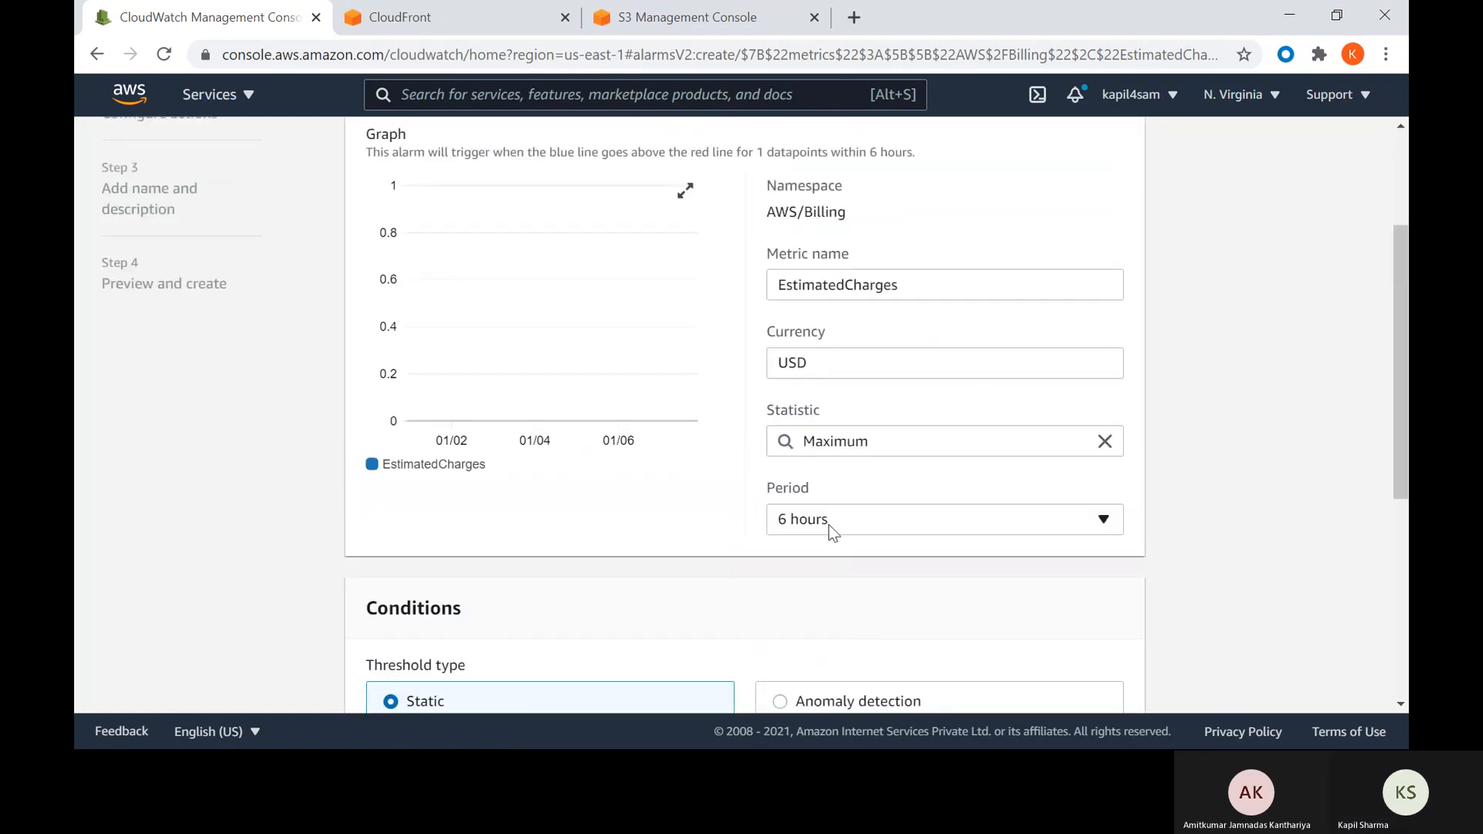
click(827, 532)
scroll(822, 375, up, 1)
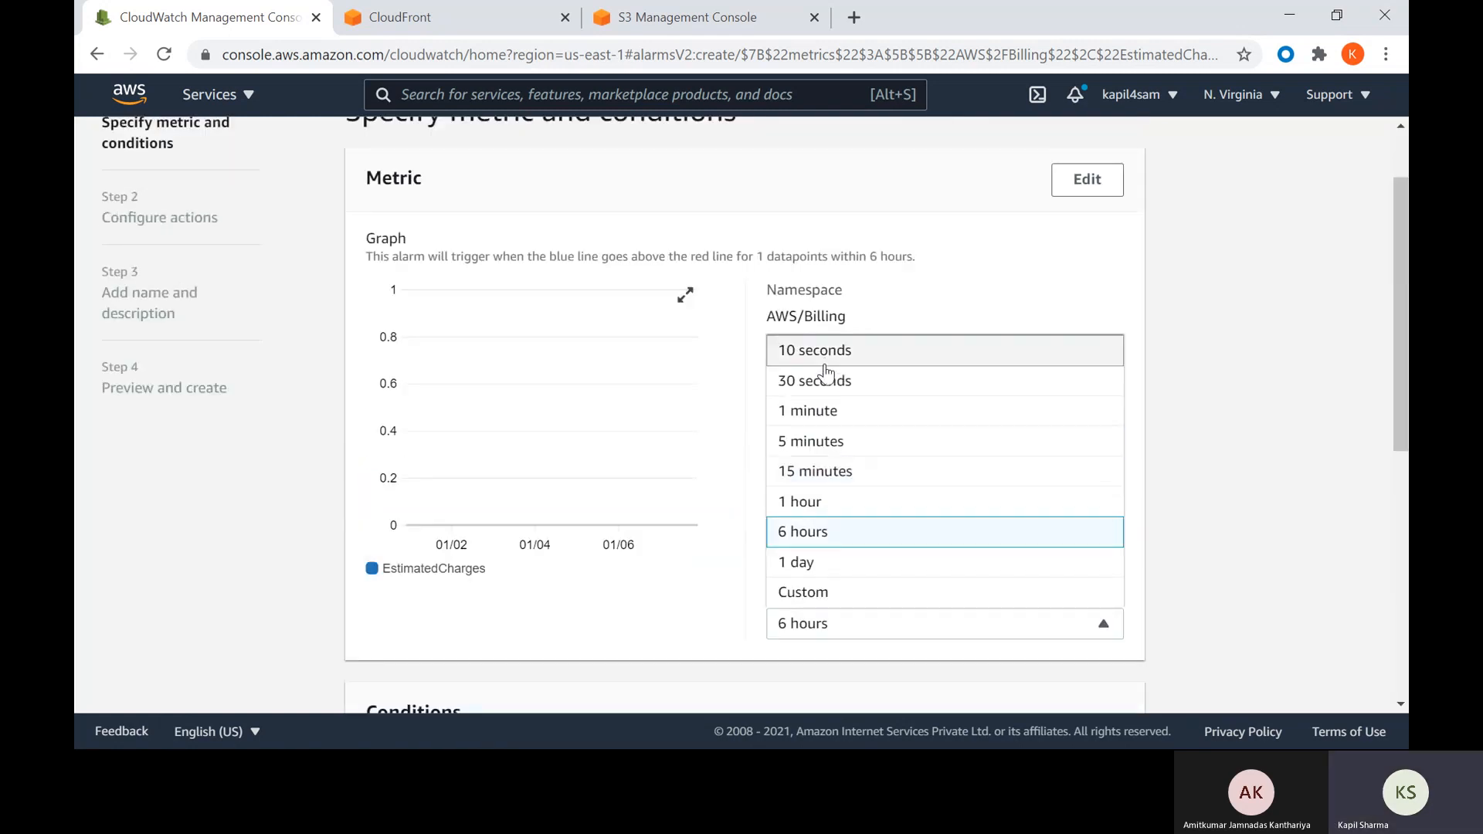
scroll(825, 386, down, 3)
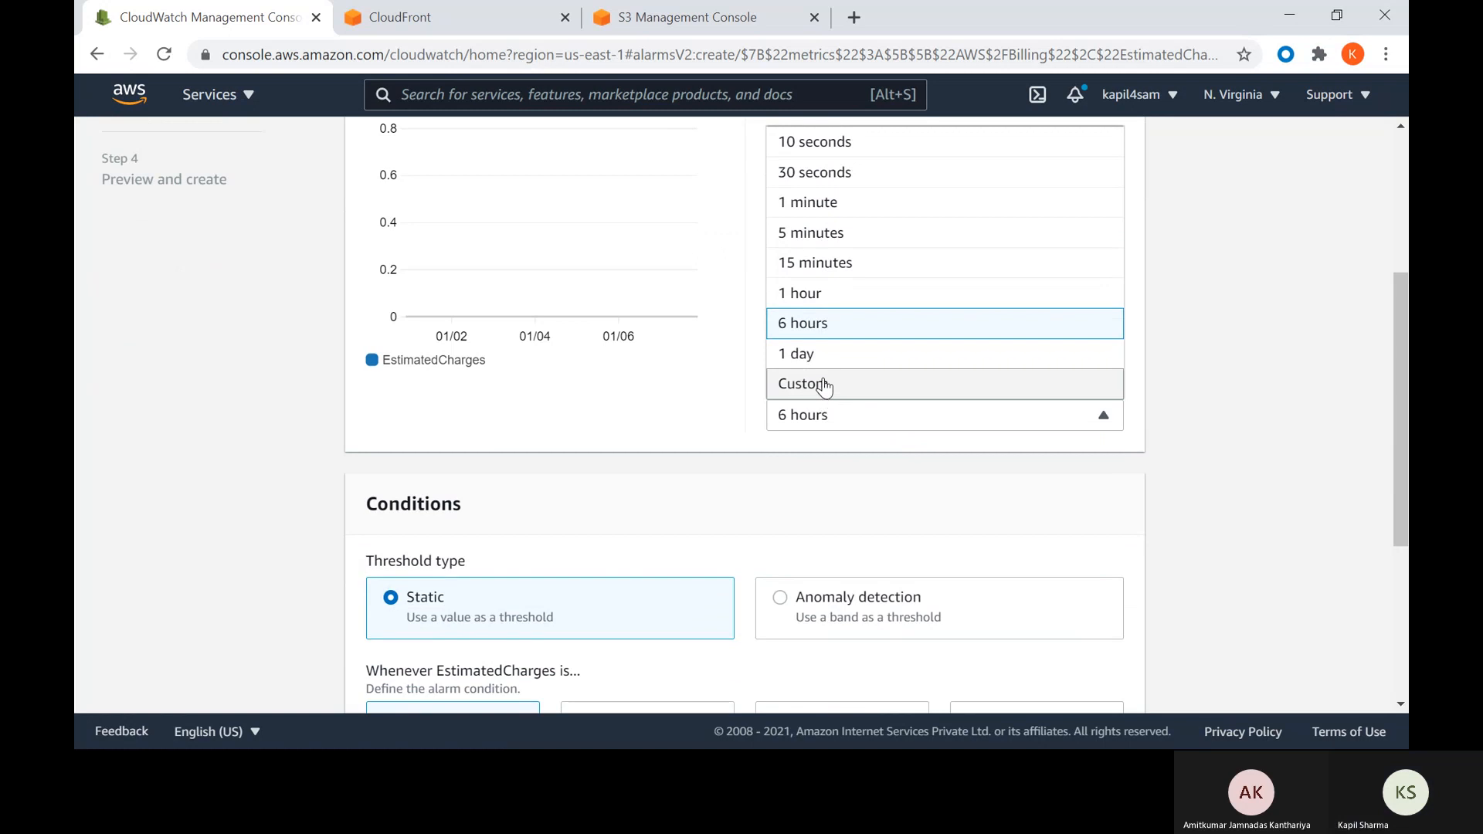
click(825, 386)
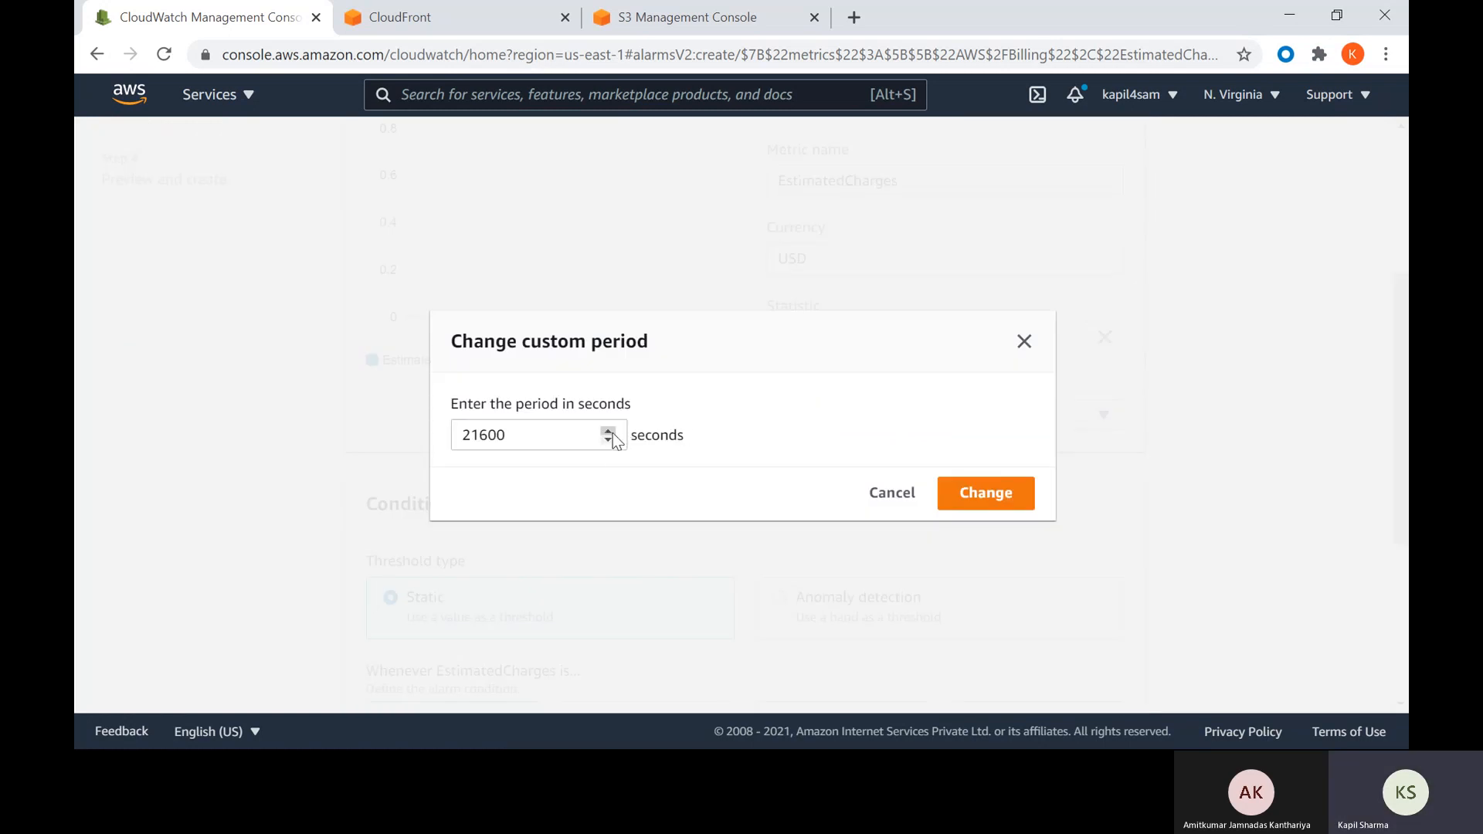
click(888, 498)
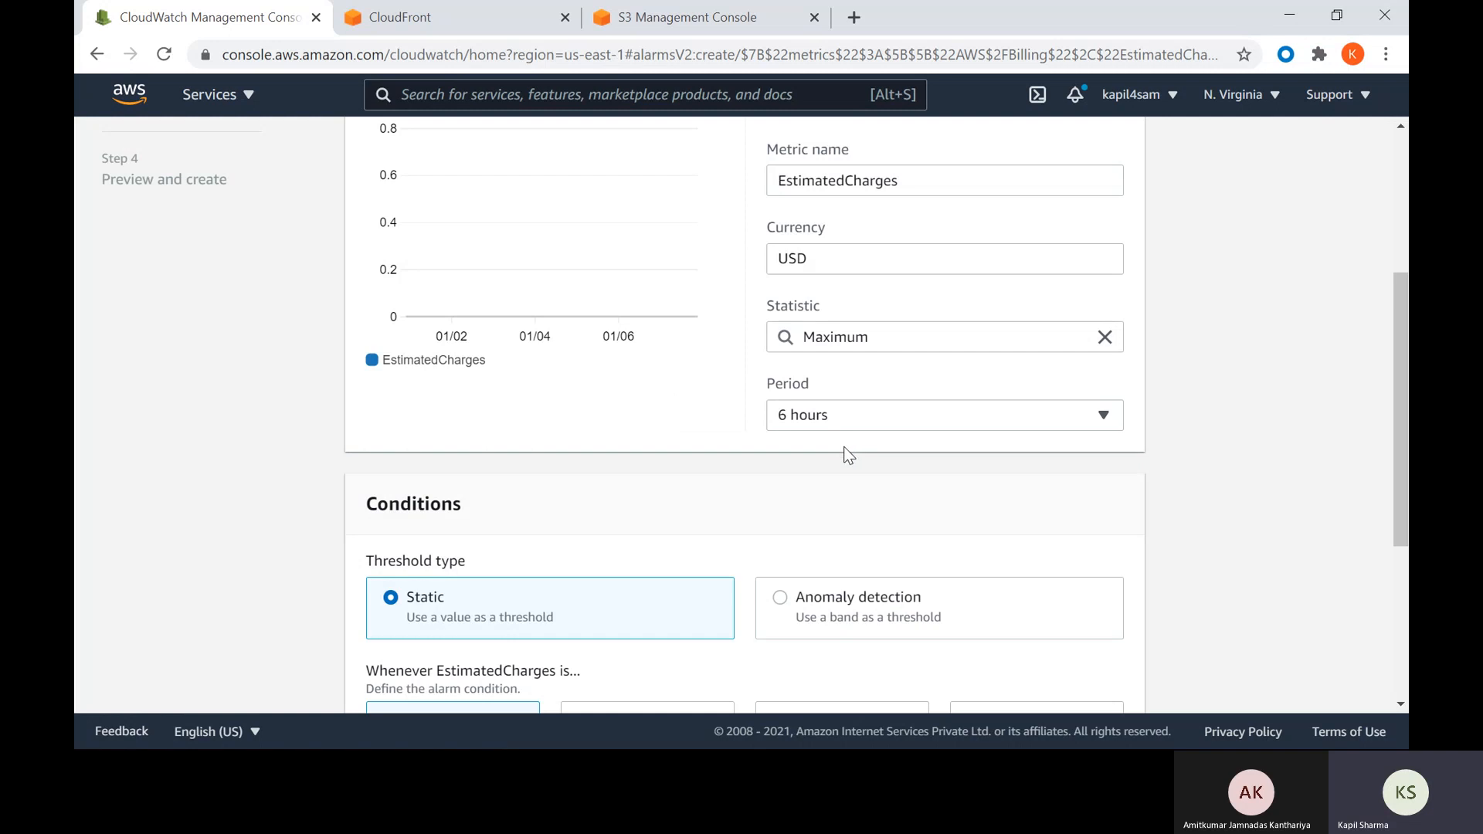
- Set the billing metric's period to 1 day
click(835, 419)
scroll(831, 477, up, 1)
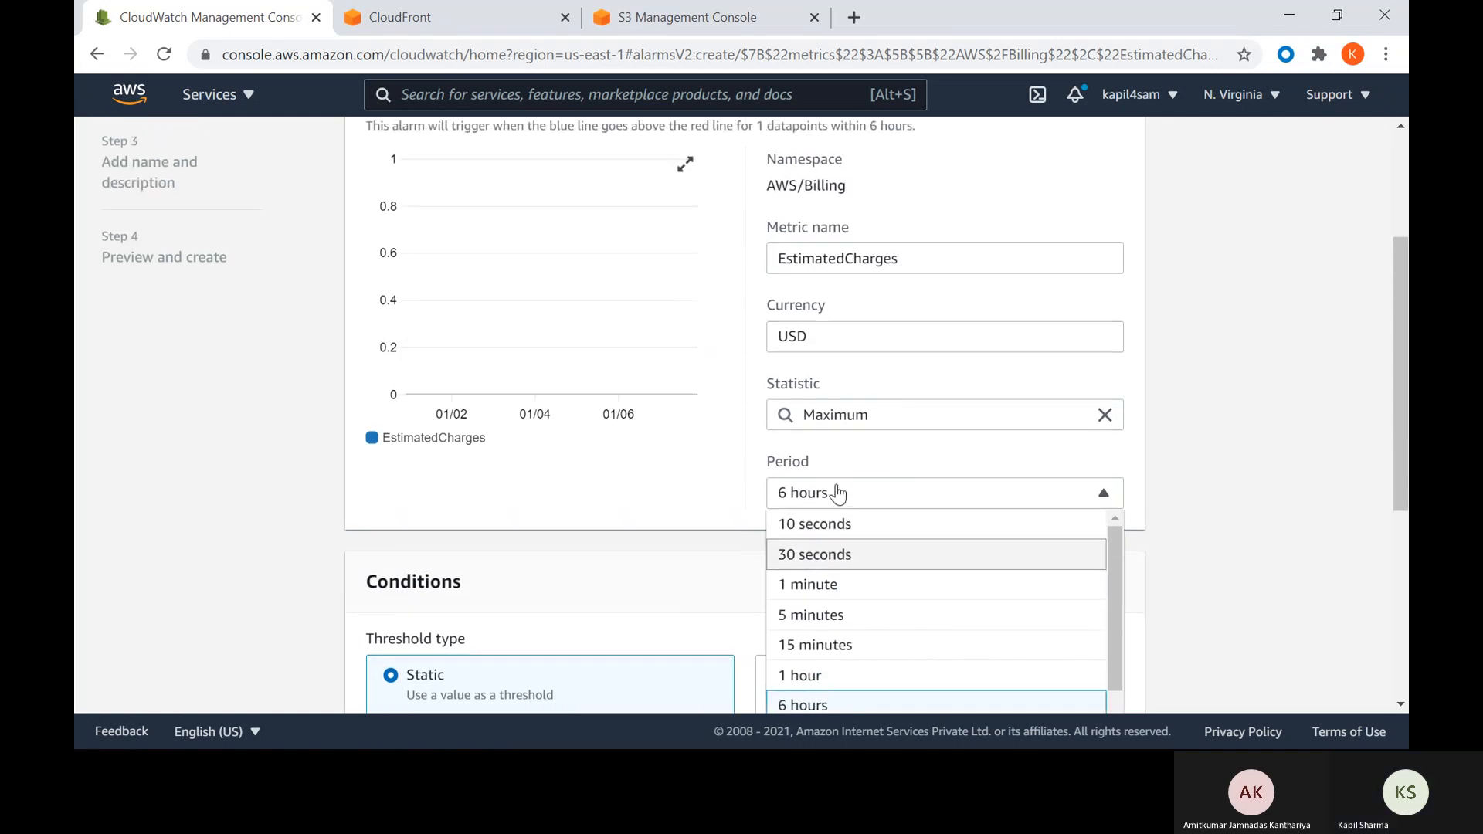
scroll(834, 490, down, 3)
click(831, 510)
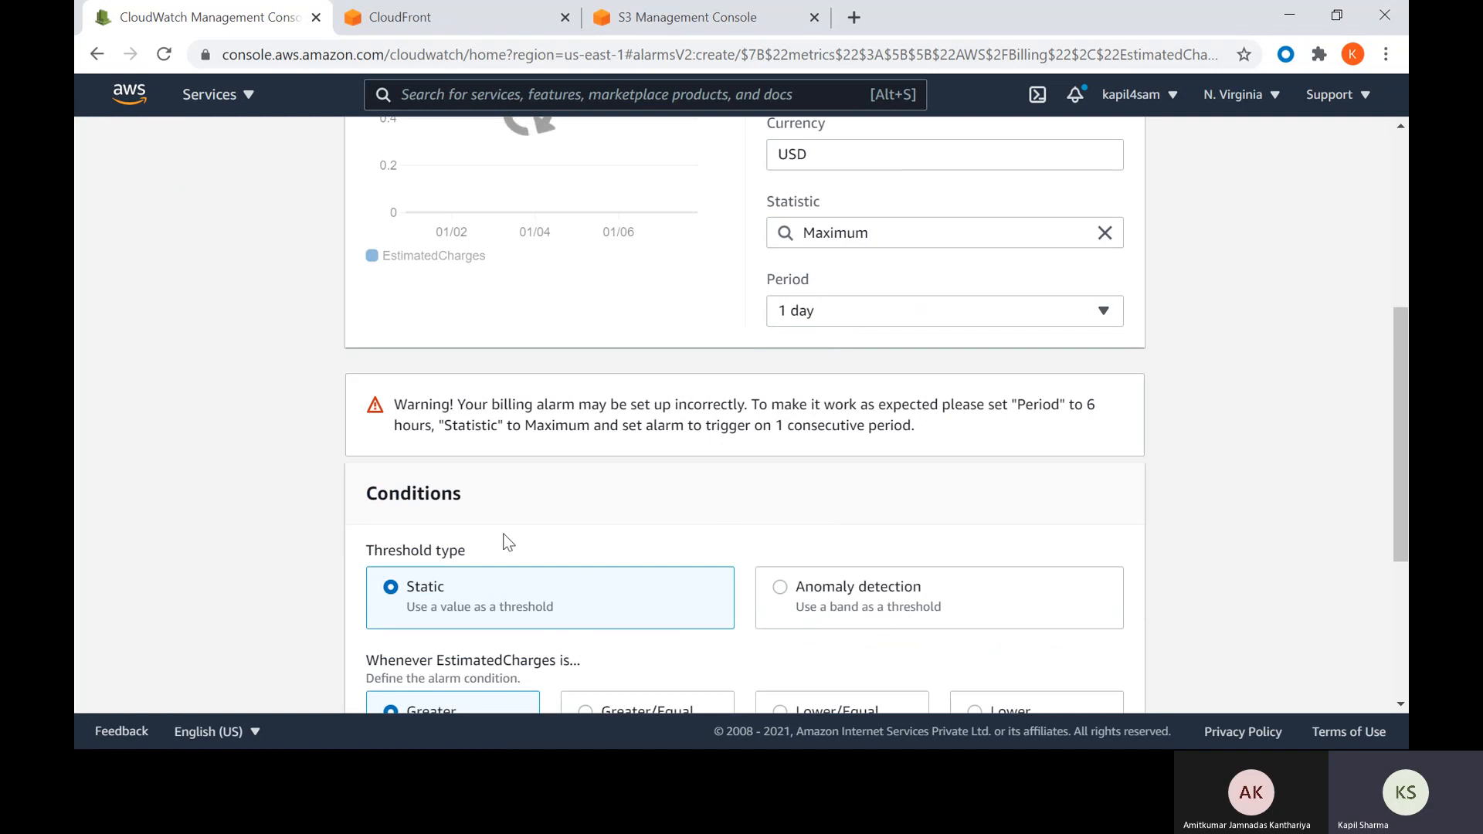
scroll(505, 541, down, 3)
scroll(678, 413, up, 5)
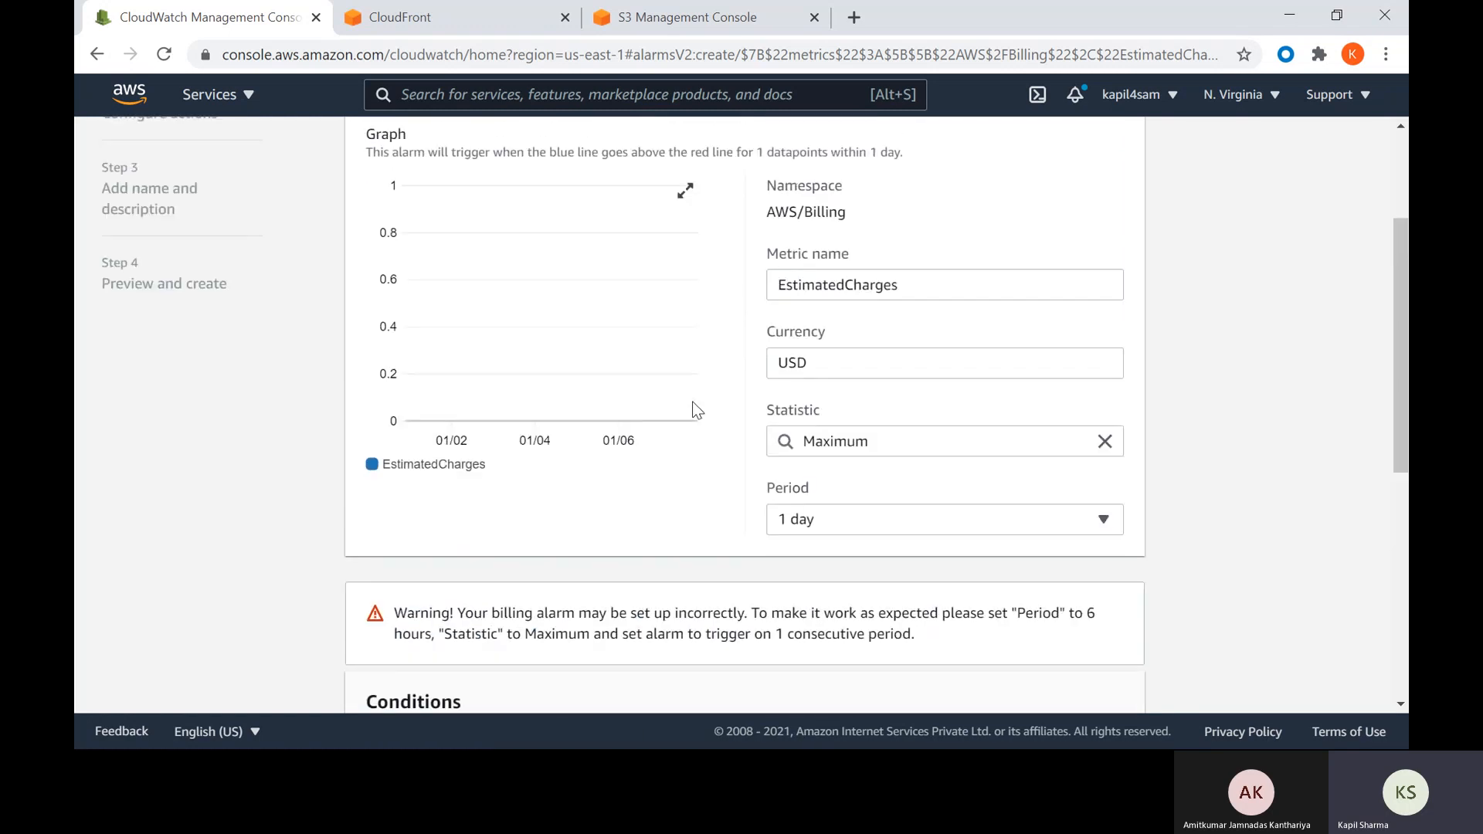
- Set the static alarm condition to Greater than 2 USD and continue to the action configuration
scroll(841, 510, down, 5)
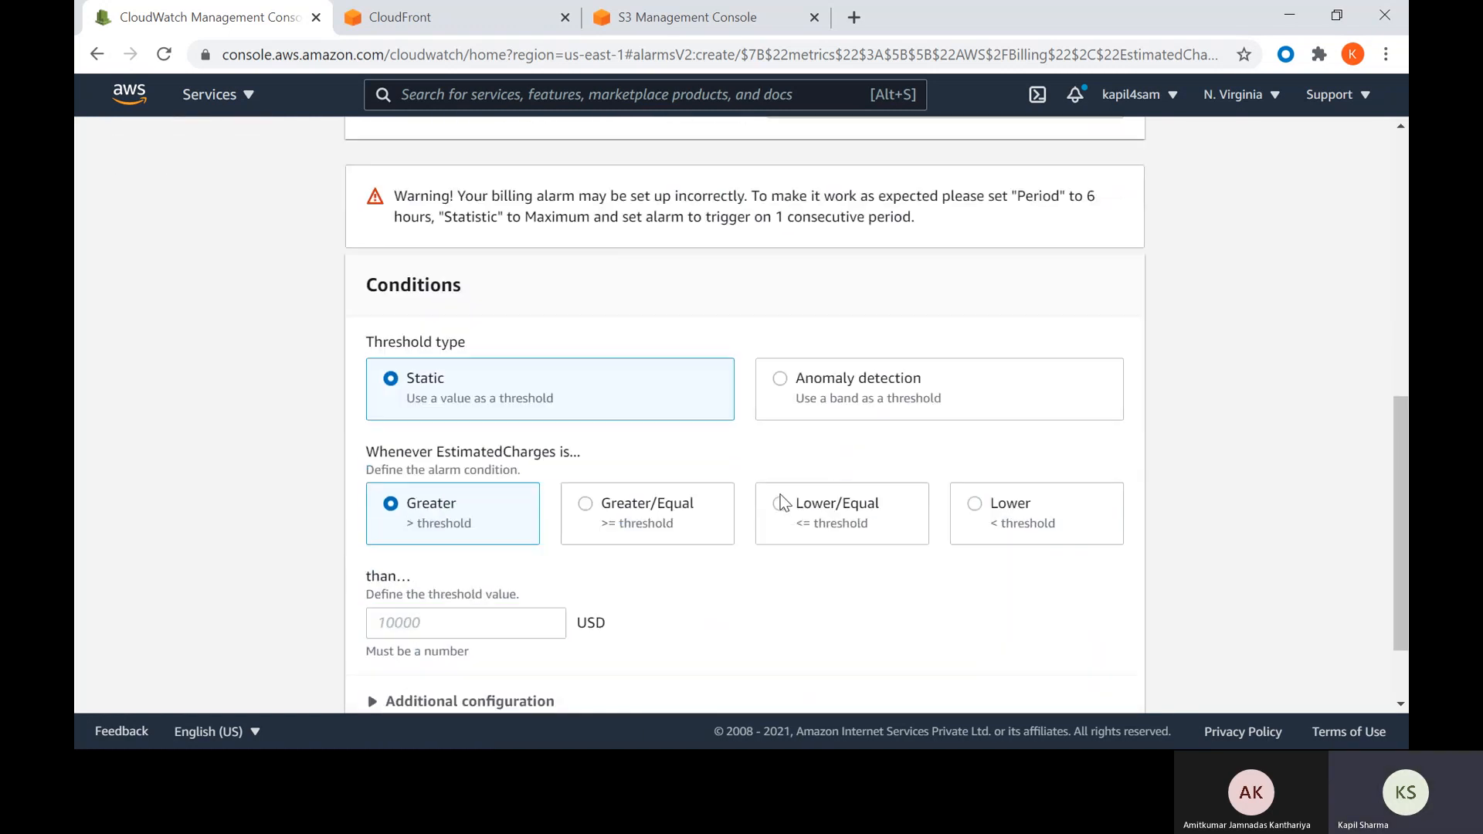
click(402, 624)
text(1)
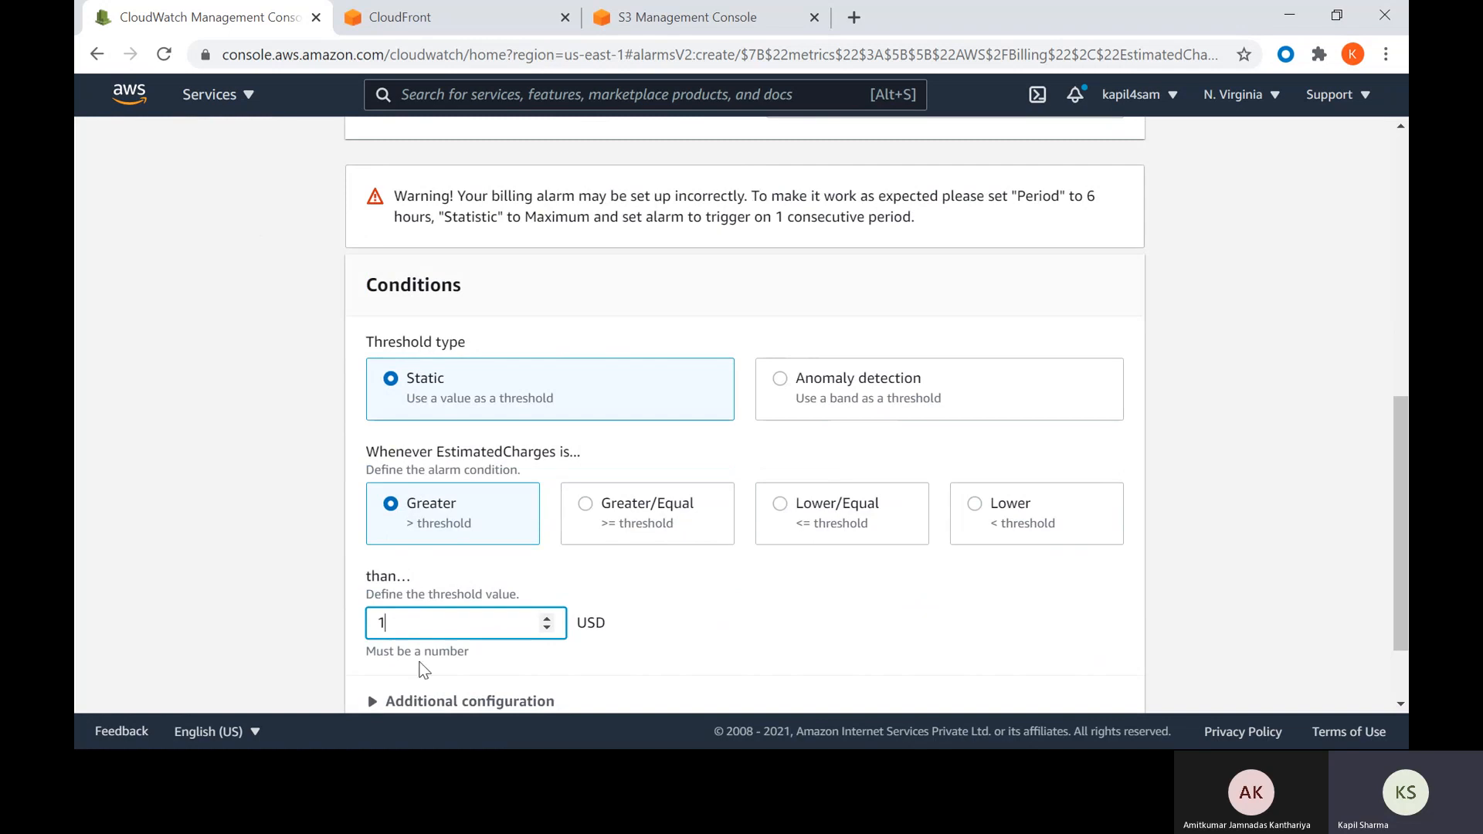
scroll(435, 618, up, 3)
scroll(438, 610, up, 5)
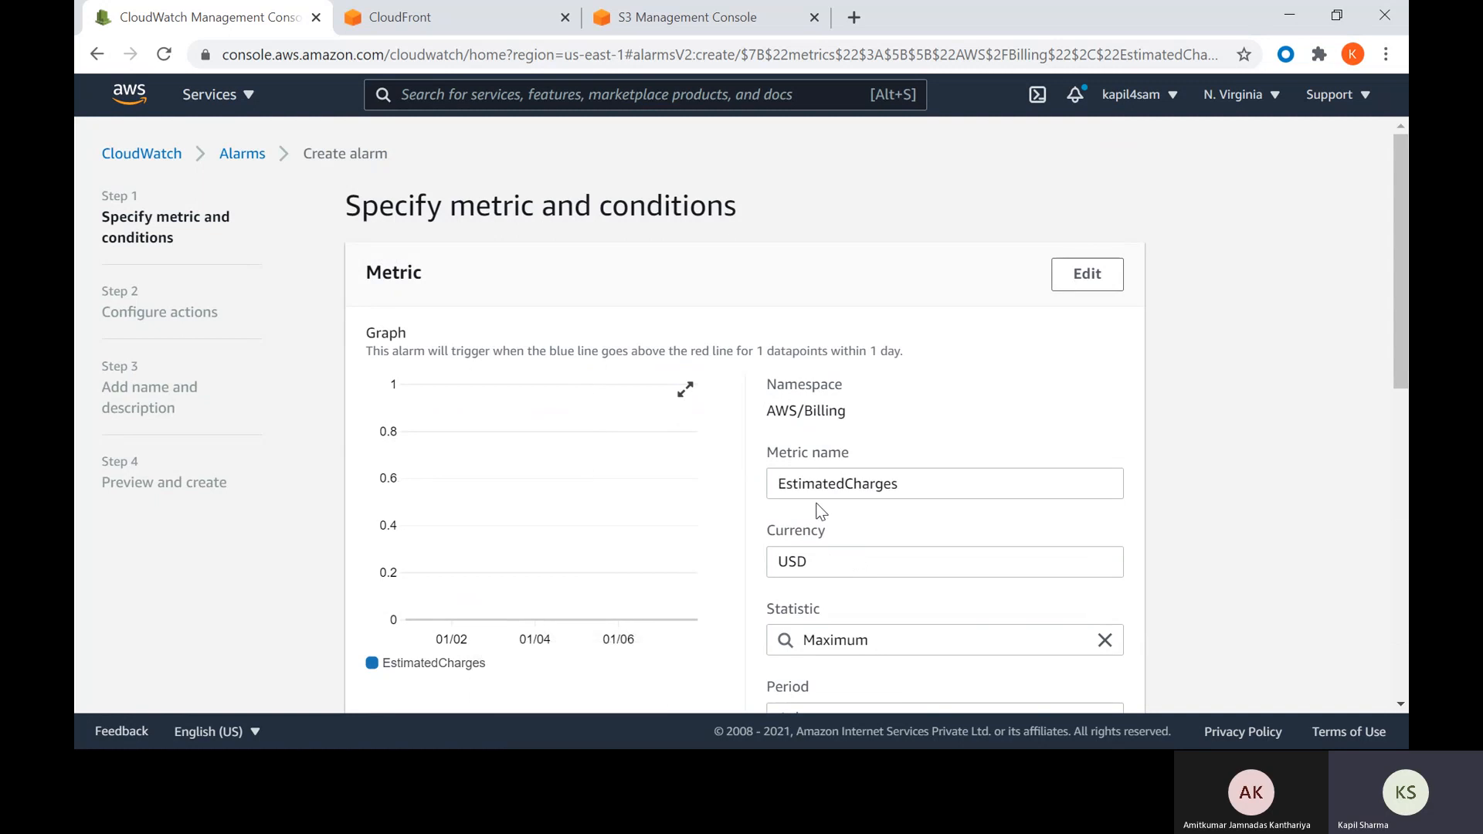
scroll(832, 549, down, 2)
scroll(744, 587, down, 4)
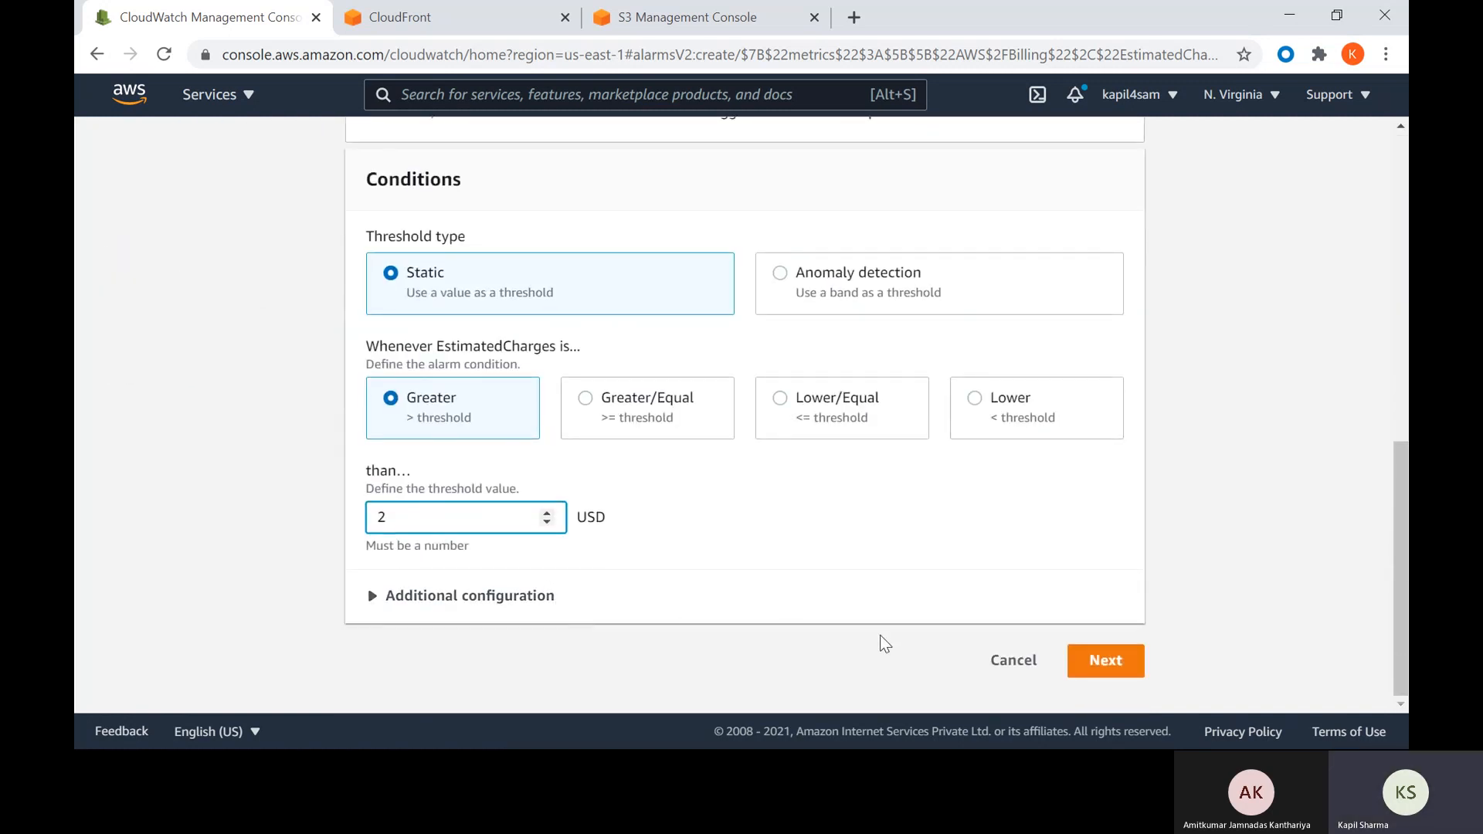
click(1071, 653)
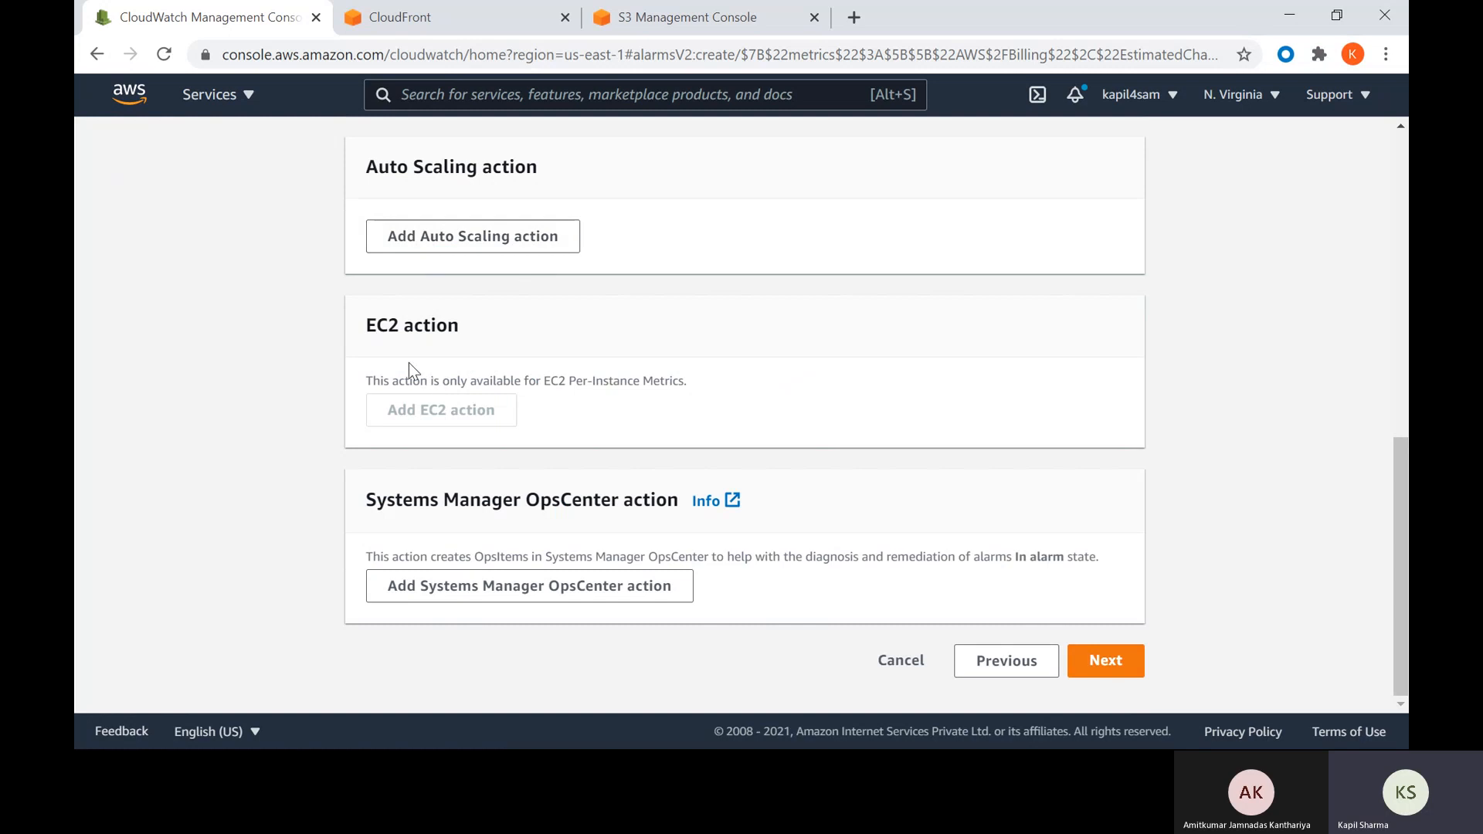
- Review the notification, Auto Scaling, EC2 and Systems Manager action options, and leave the billing alarm creation
scroll(410, 363, up, 7)
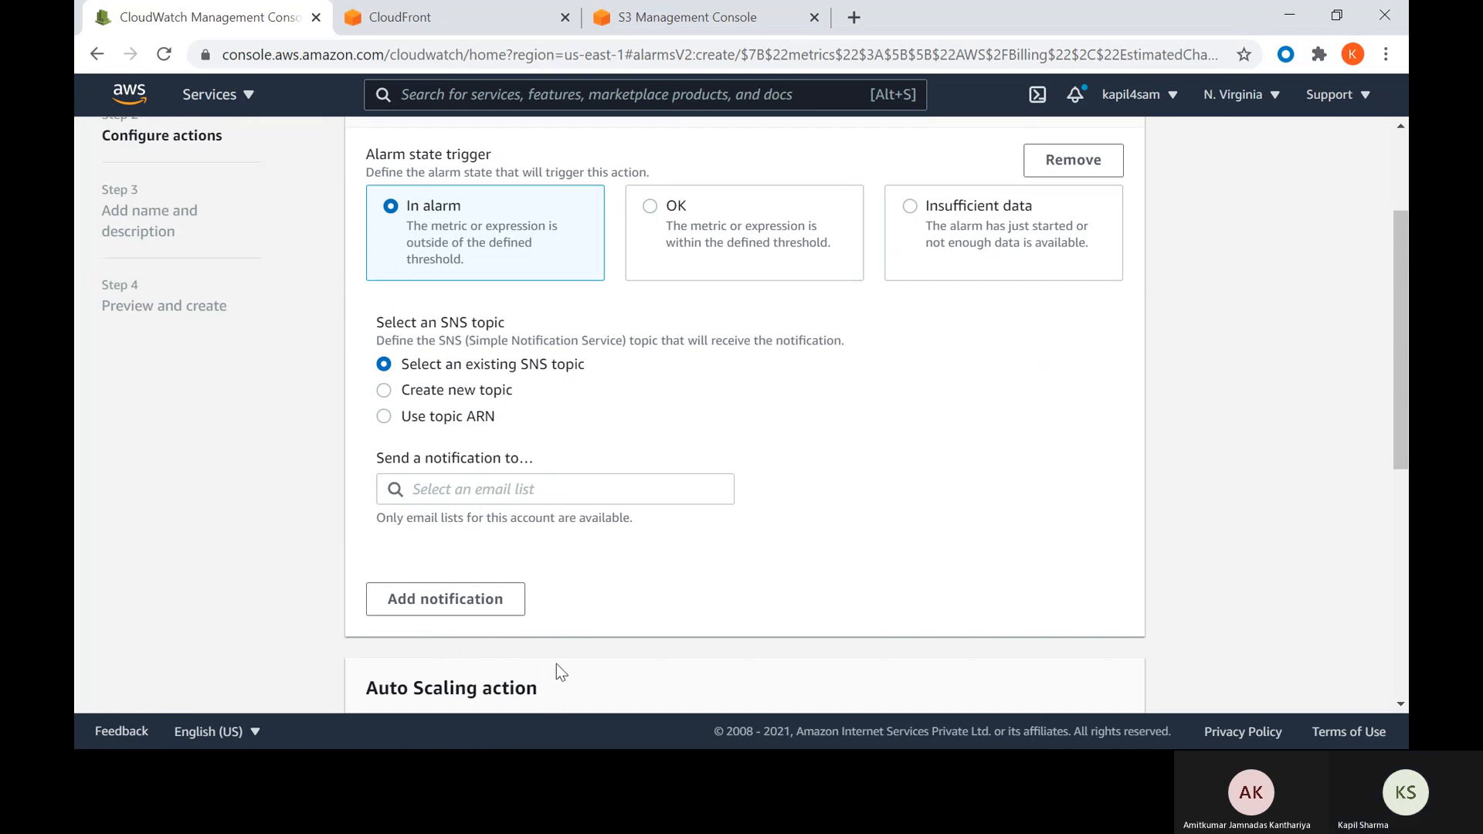
scroll(547, 483, down, 7)
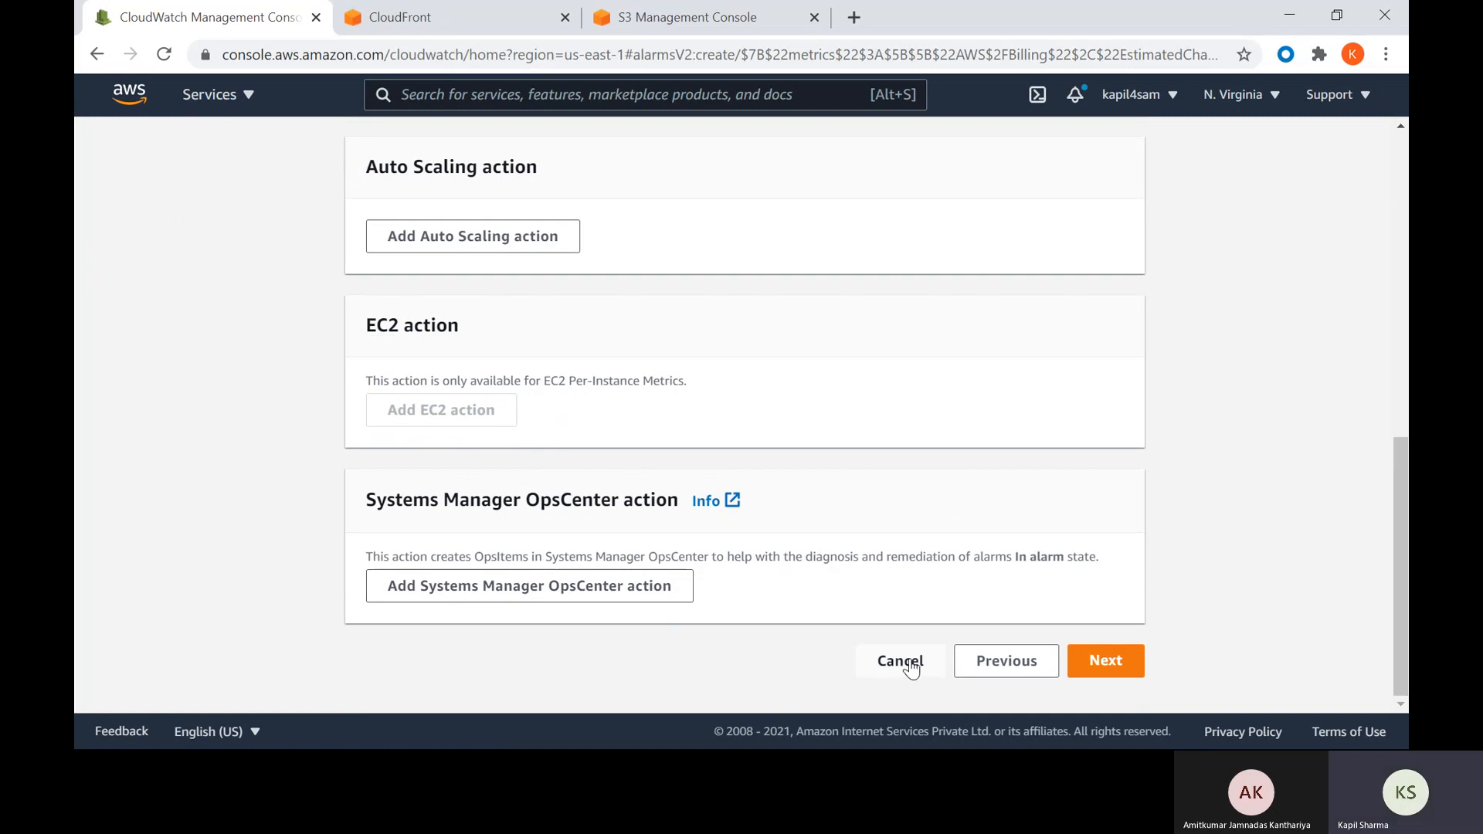
click(985, 666)
click(1008, 687)
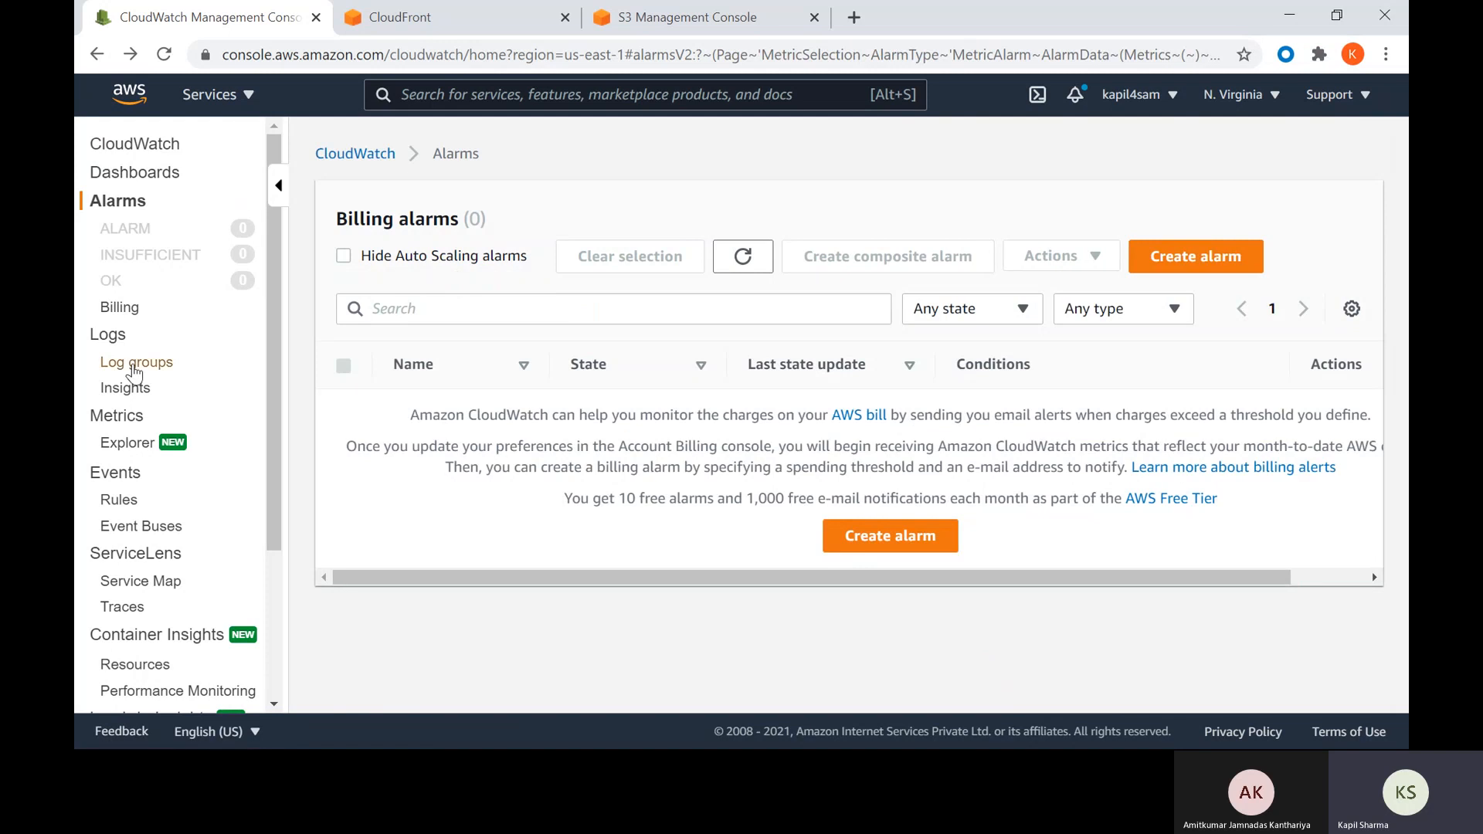
- Start a new alarm from the general Alarms list and open its metric selection
click(129, 216)
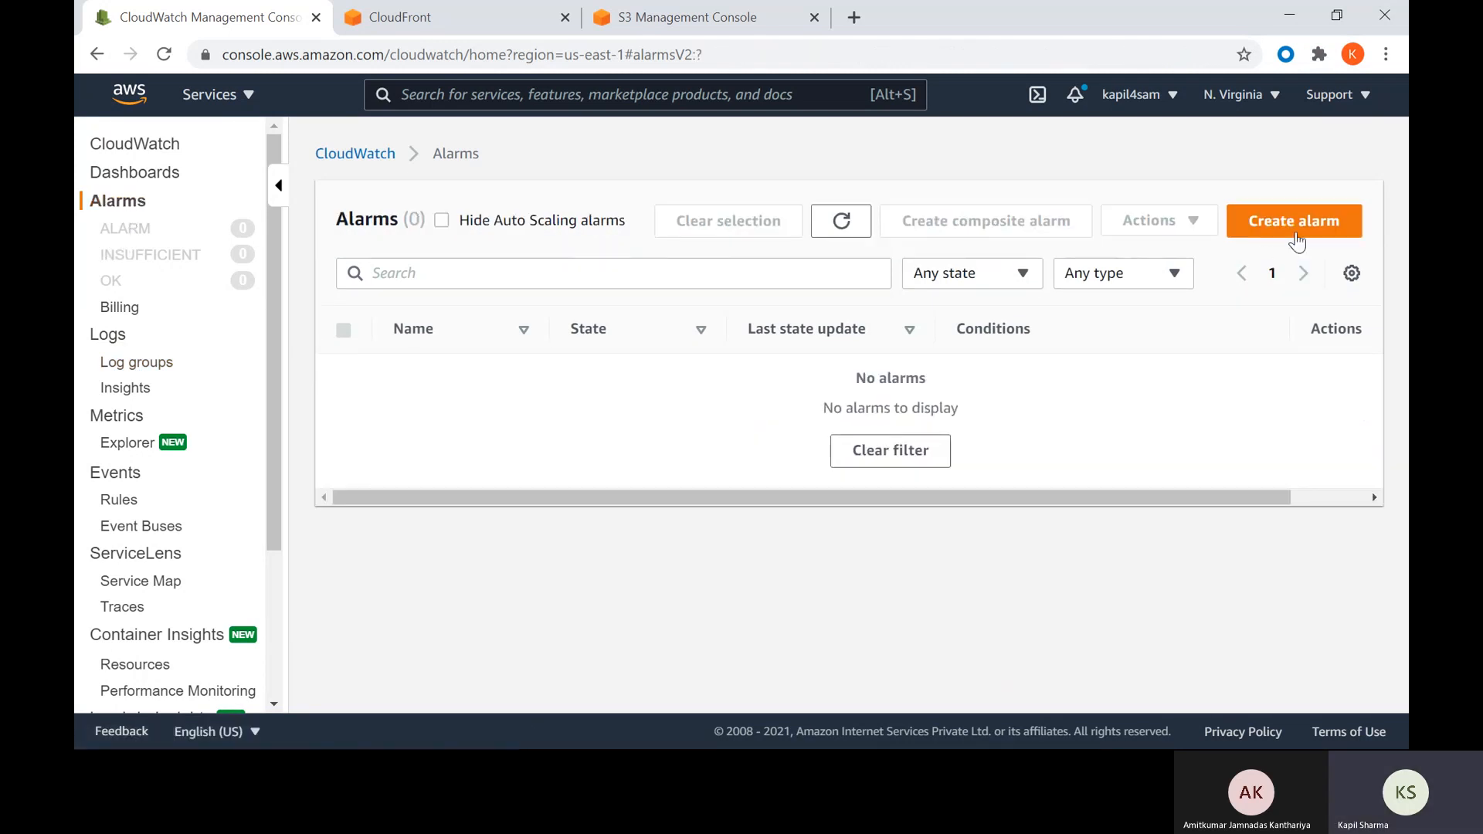
click(1295, 234)
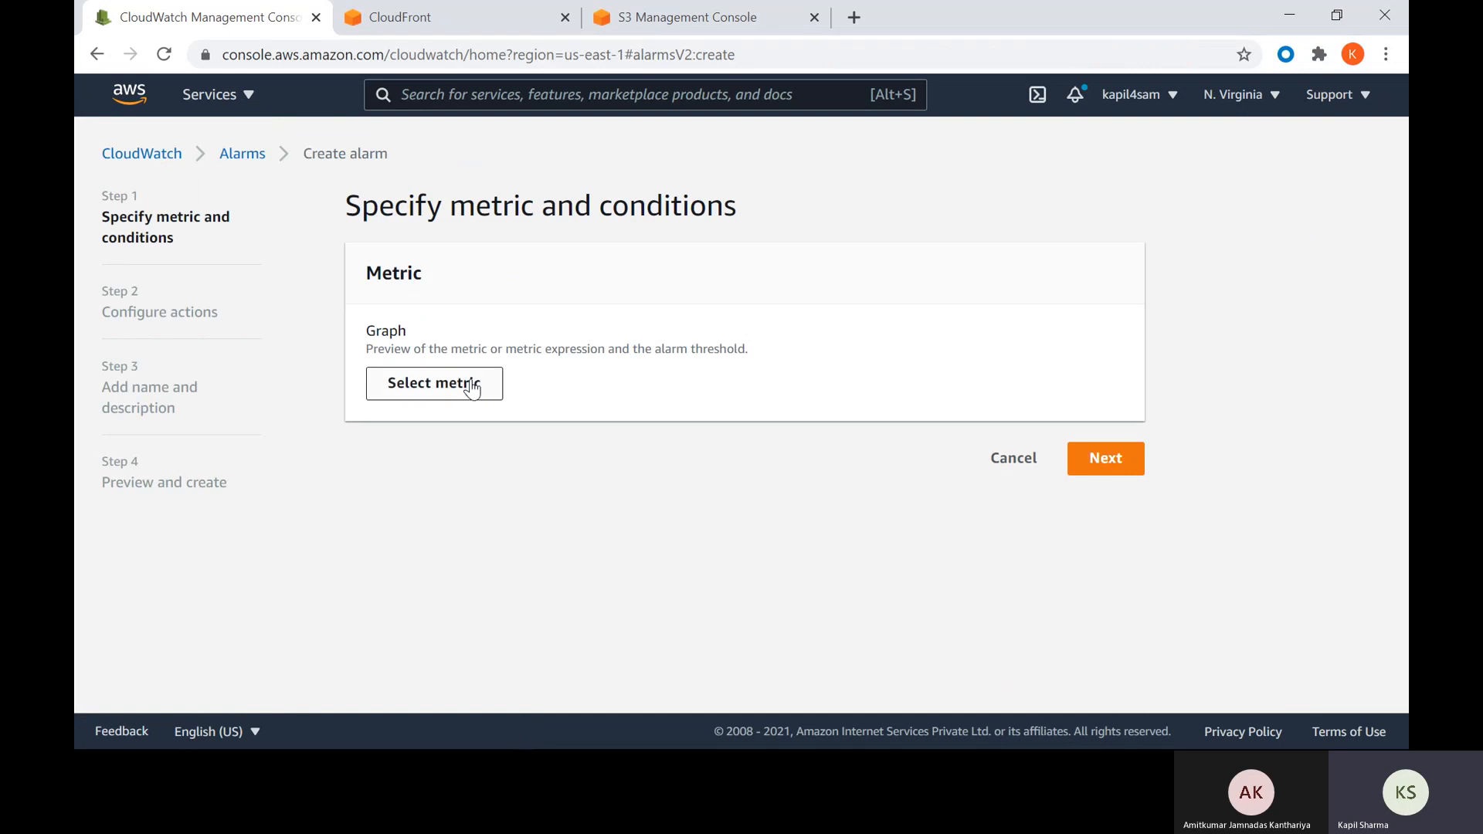
click(472, 387)
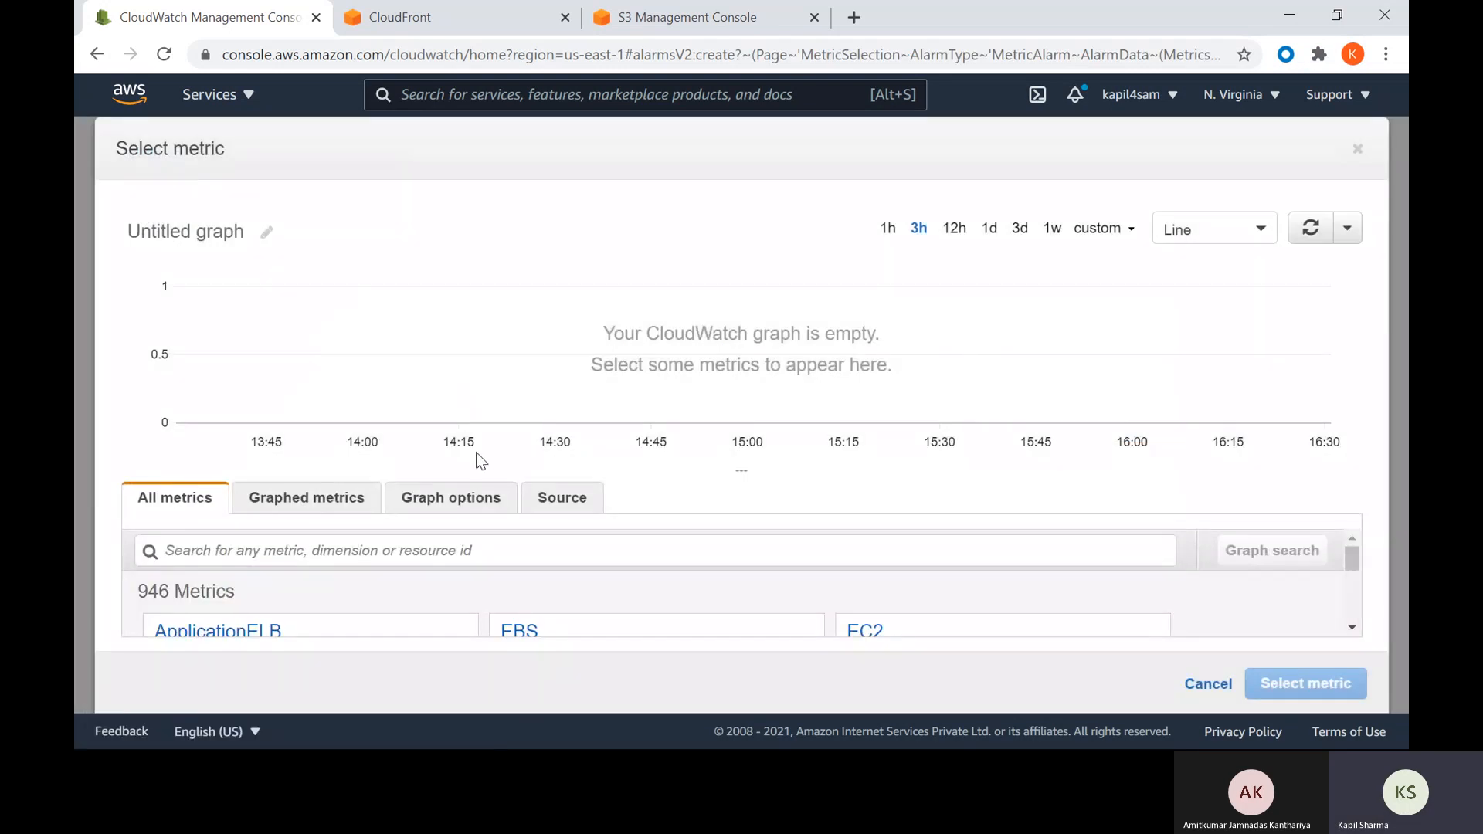
- Look over the available metric namespaces and open the EC2 Per-Instance Metrics
scroll(479, 587, down, 1)
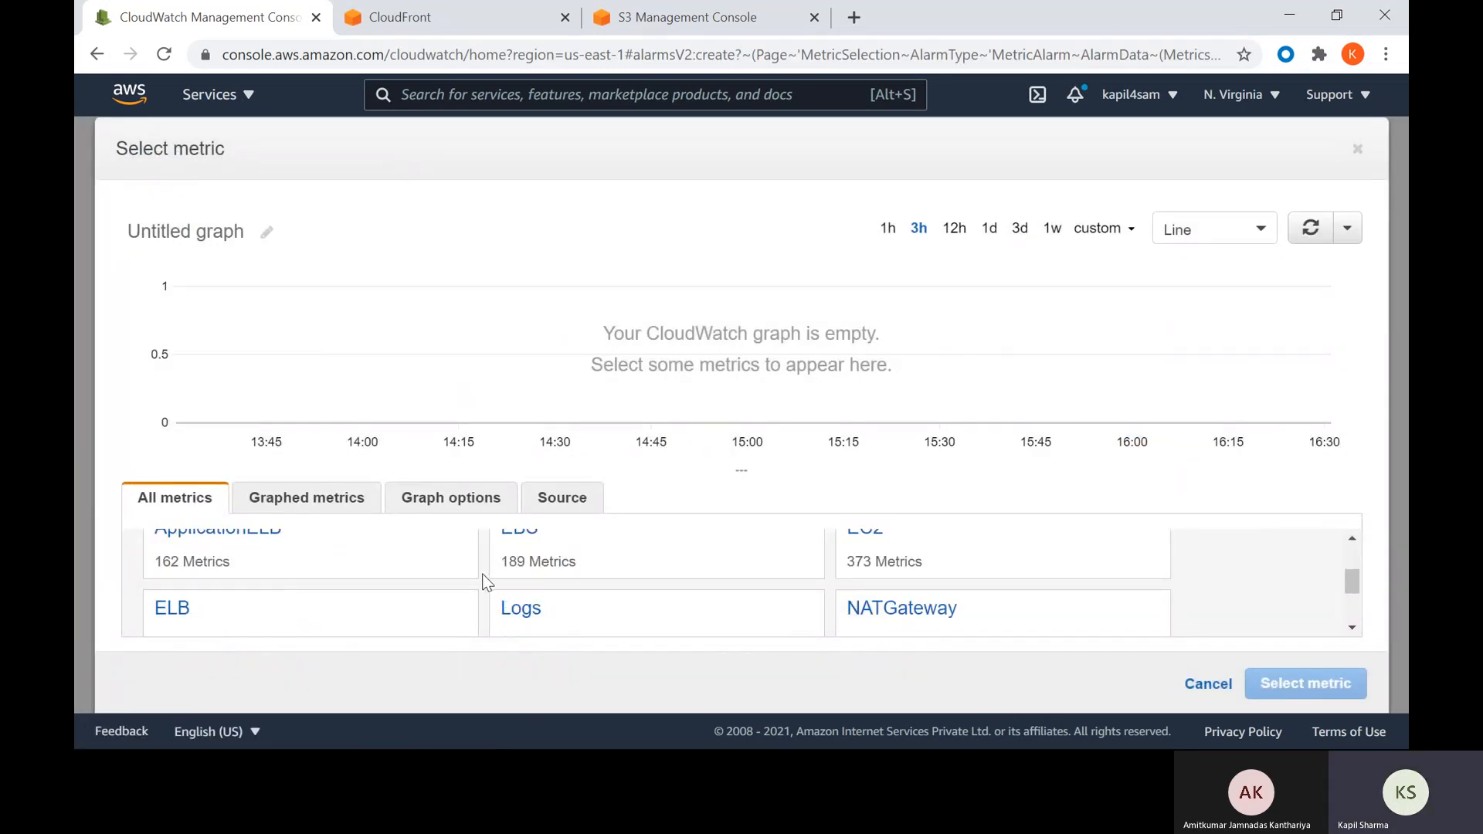
scroll(301, 608, up, 2)
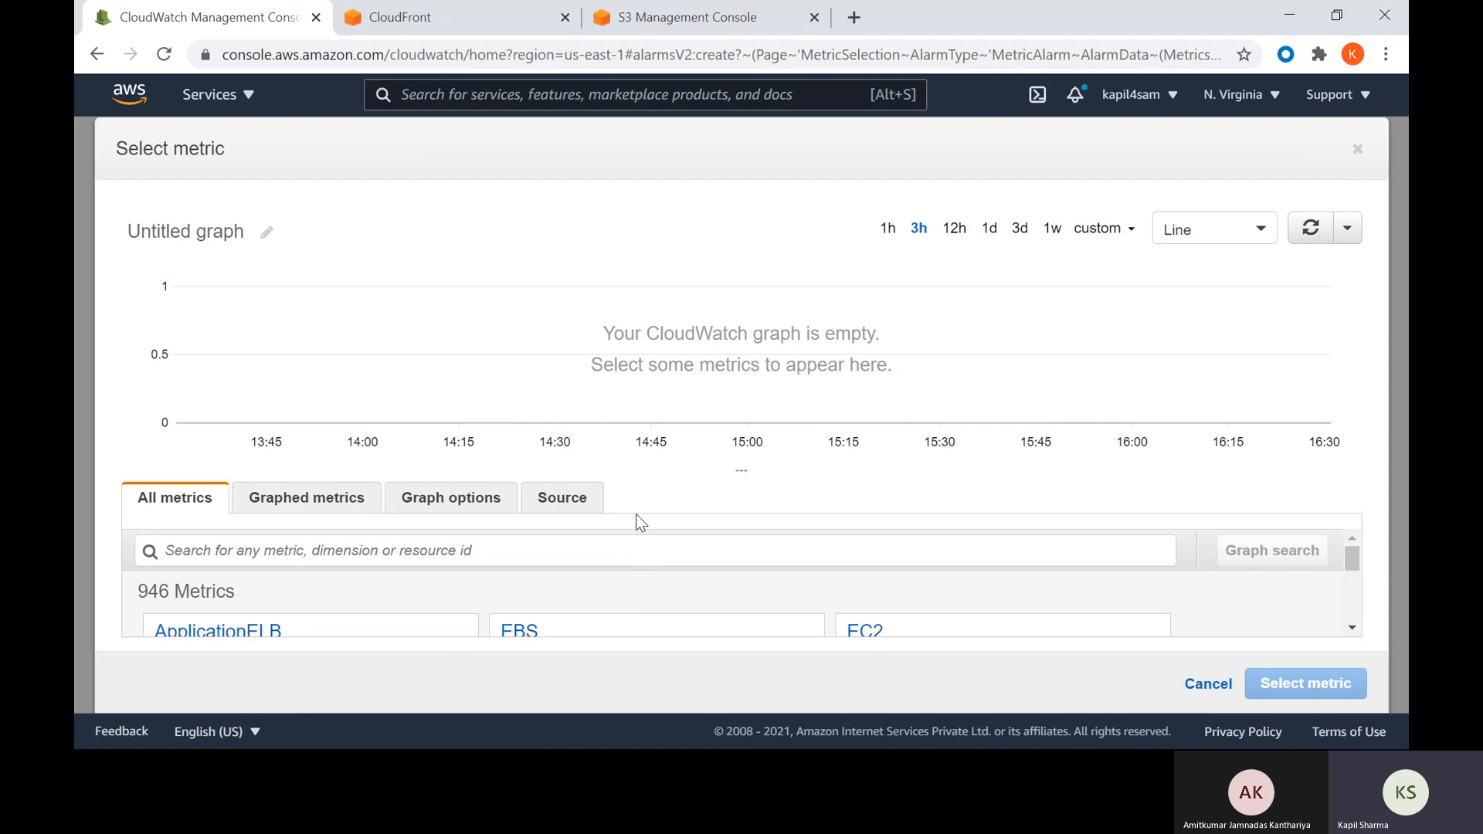
key(ctrl+minus)
key(ctrl+minus)
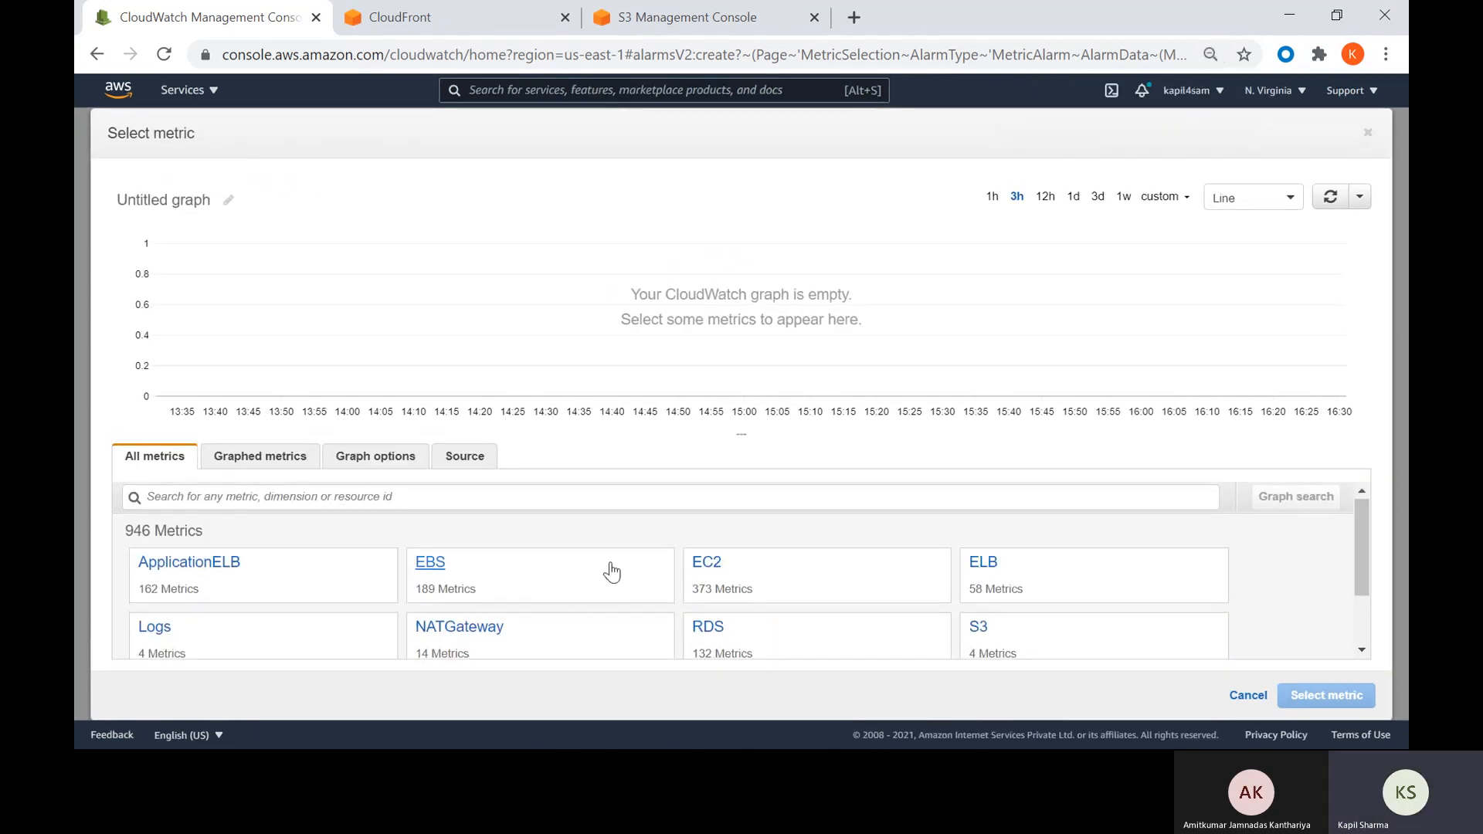
scroll(609, 570, down, 2)
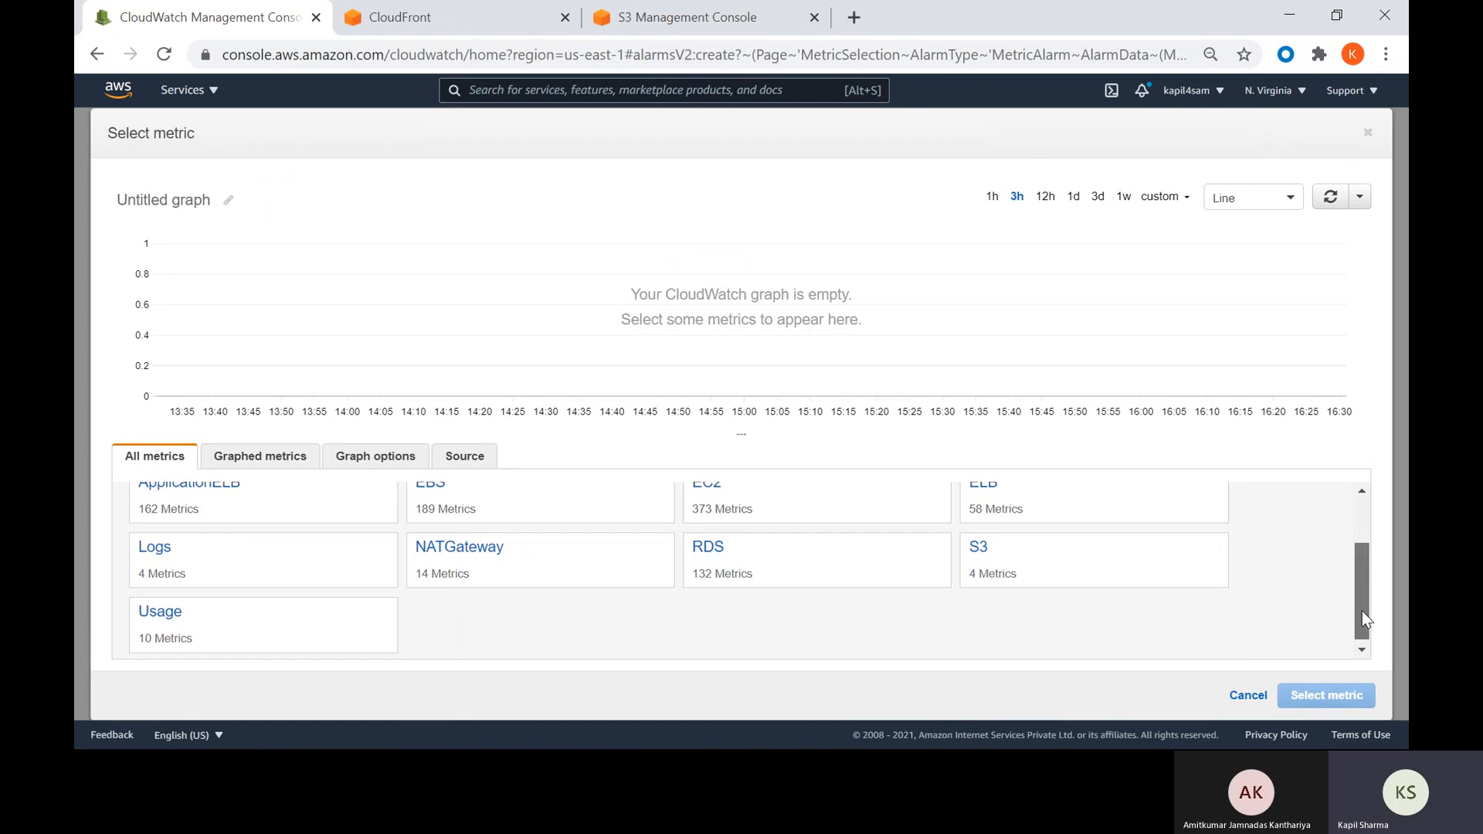
scroll(1361, 611, up, 1)
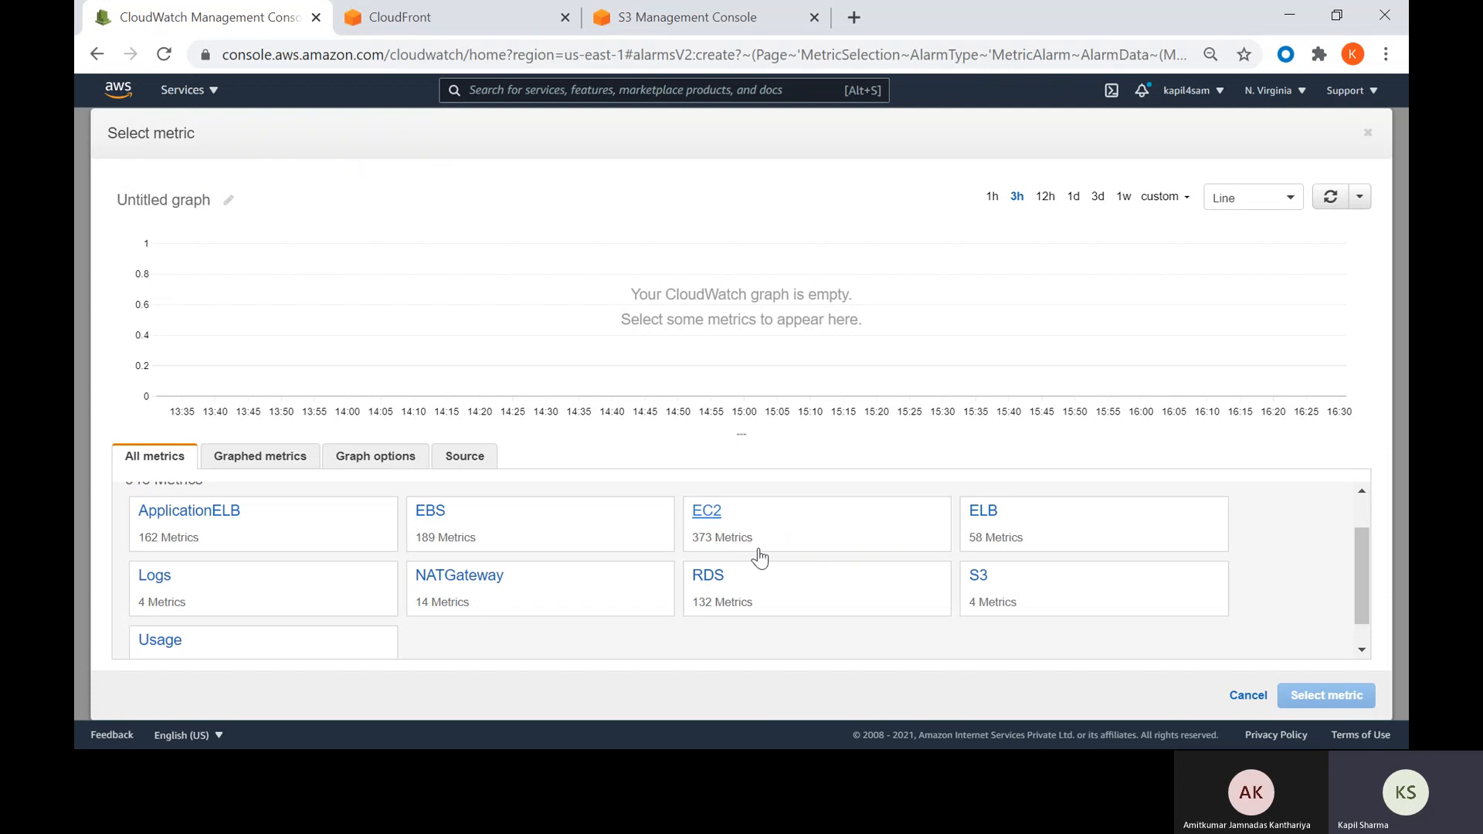
click(707, 512)
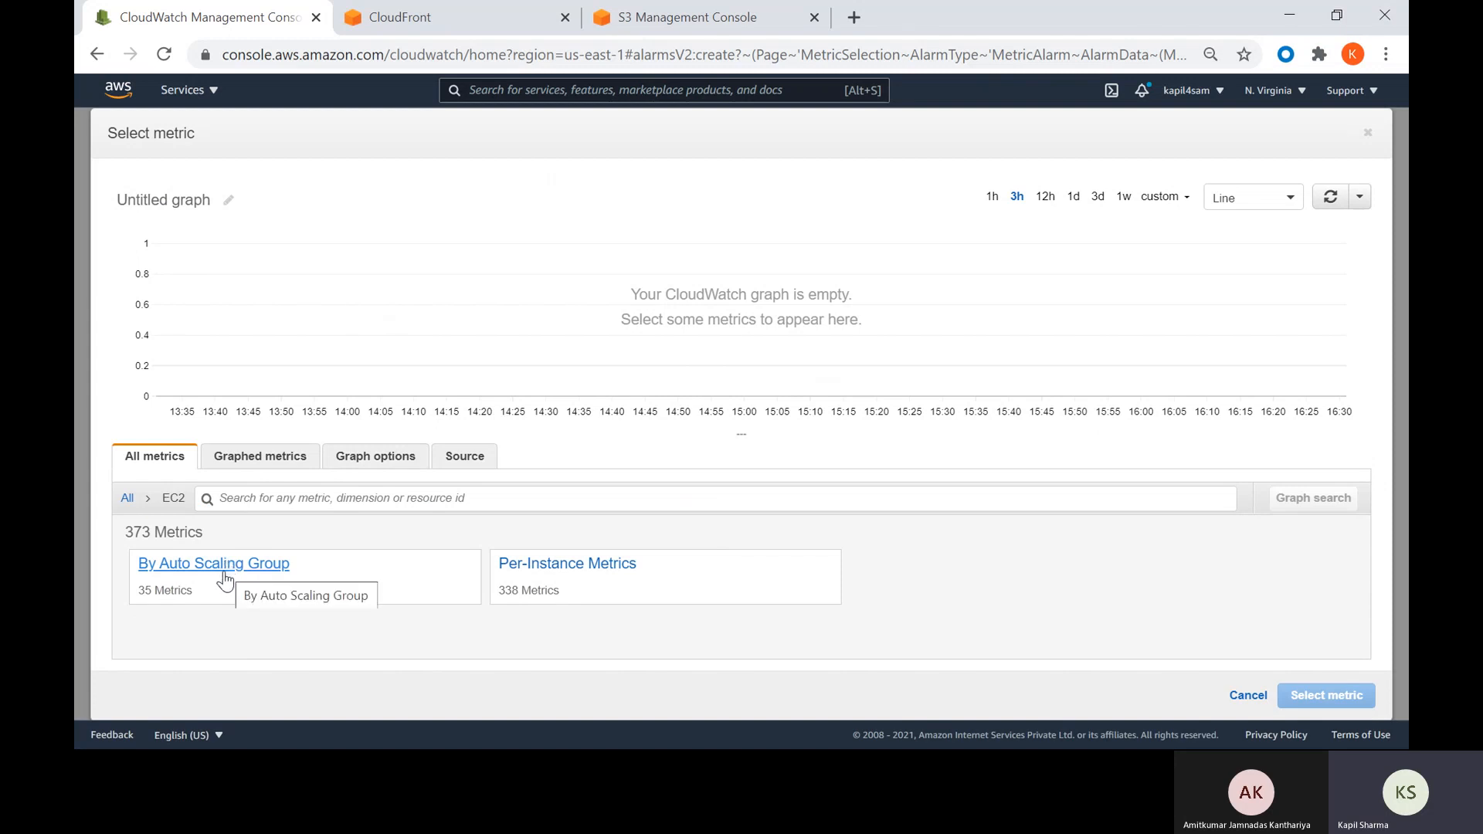
click(585, 566)
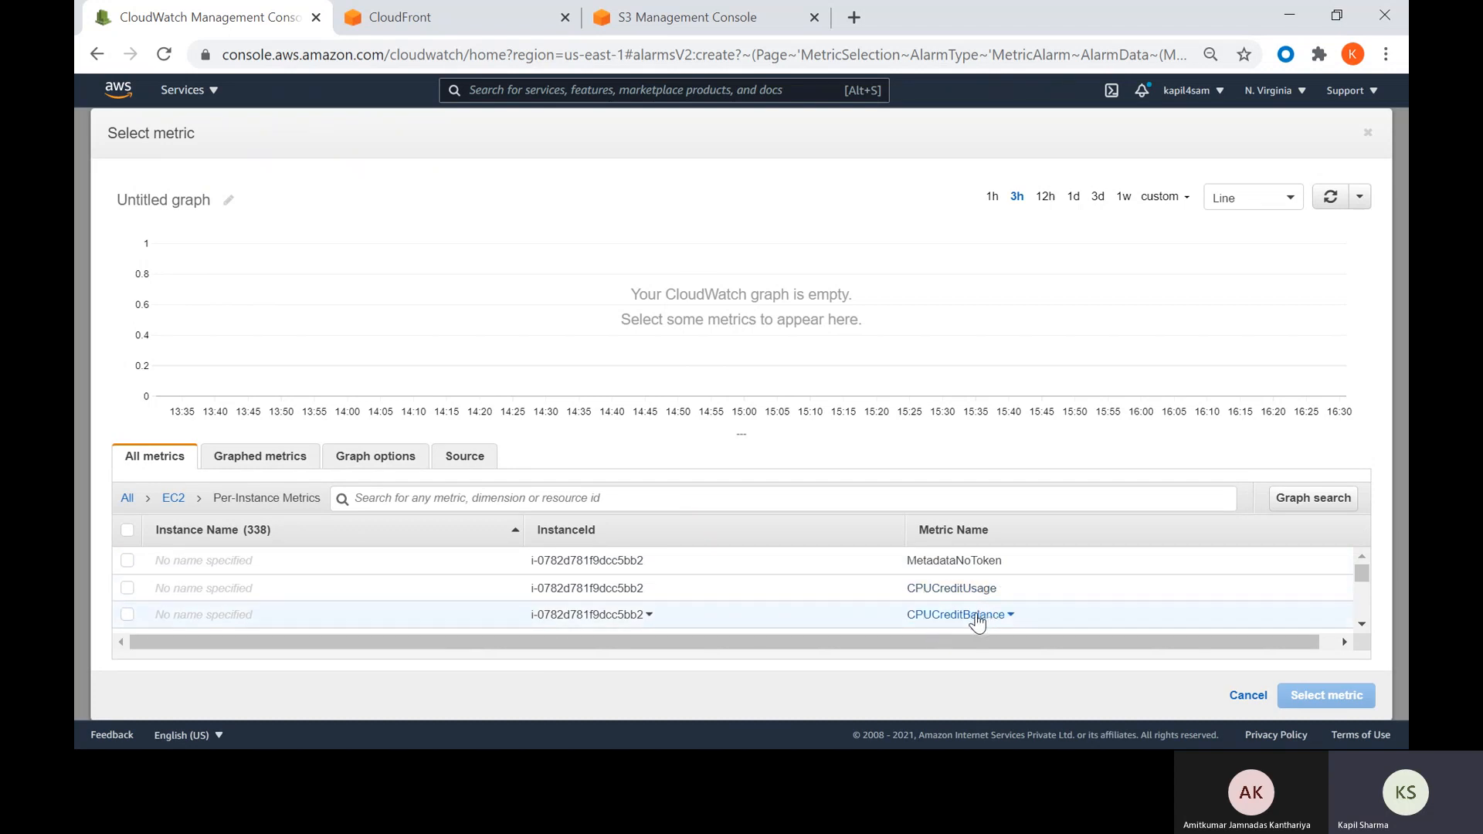
- Filter the EC2 per-instance metrics by "cpu"
scroll(944, 618, down, 2)
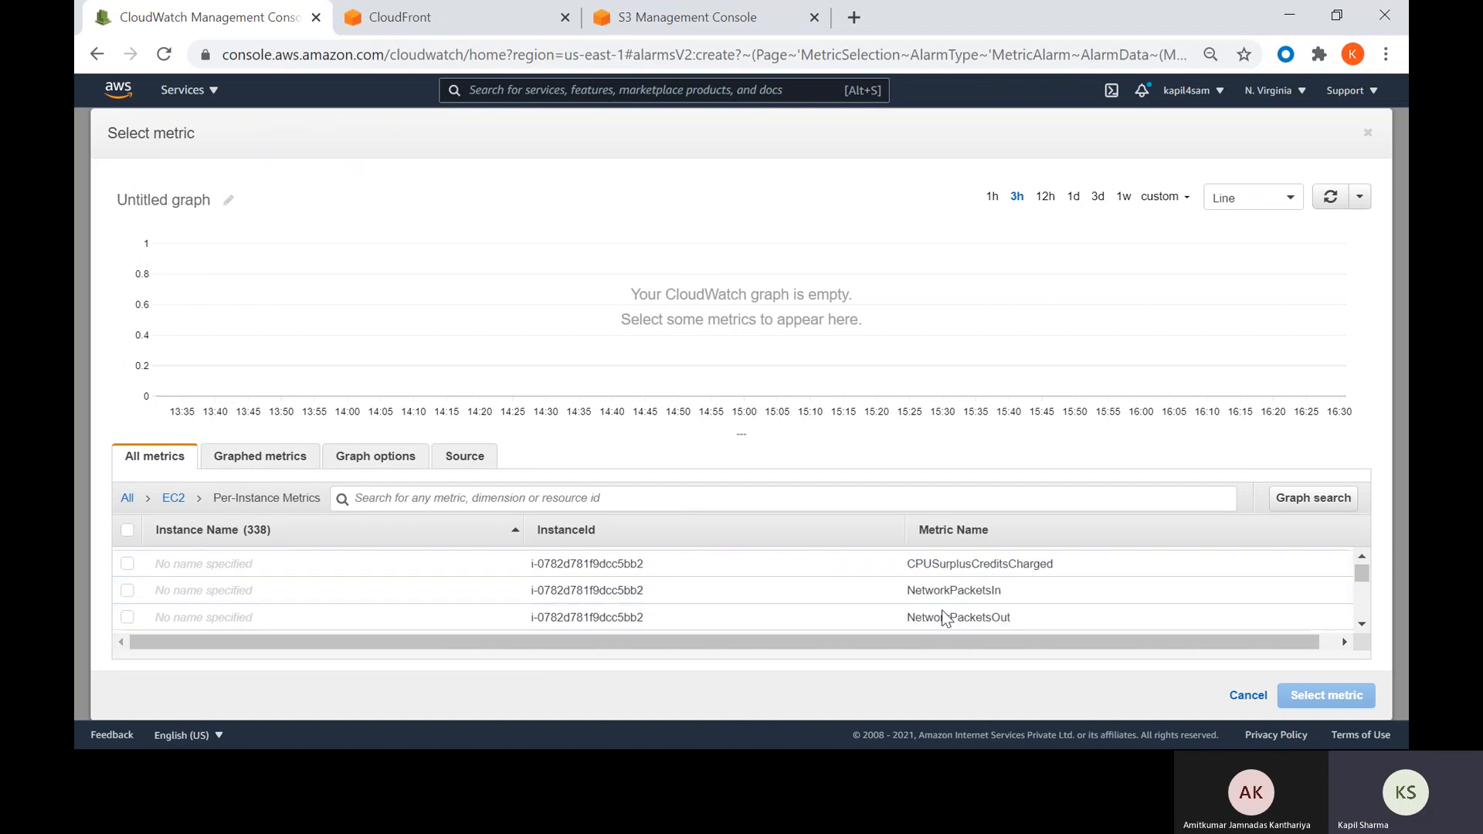
click(873, 494)
text(cp)
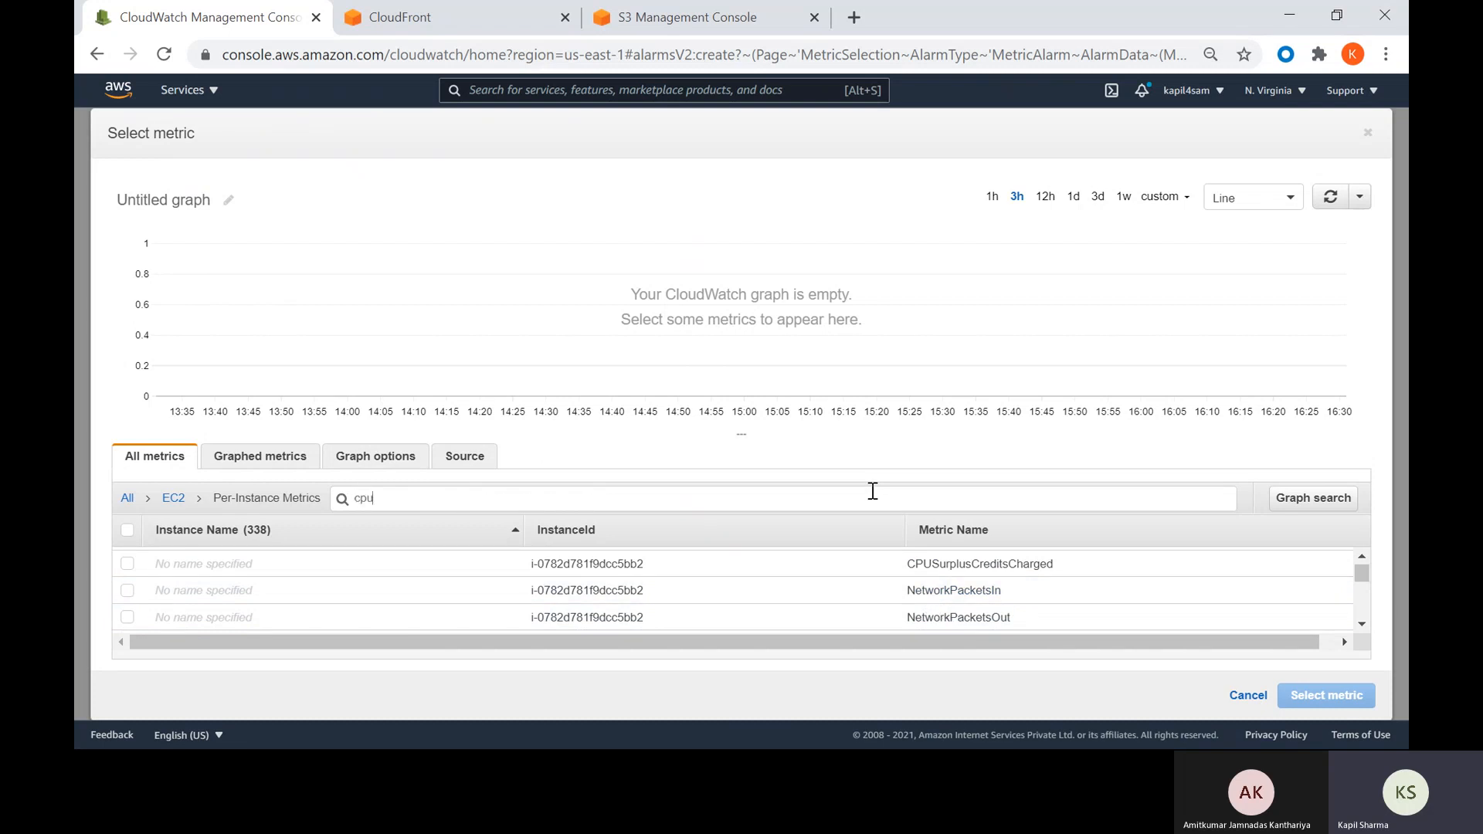
text(u)
key(Return)
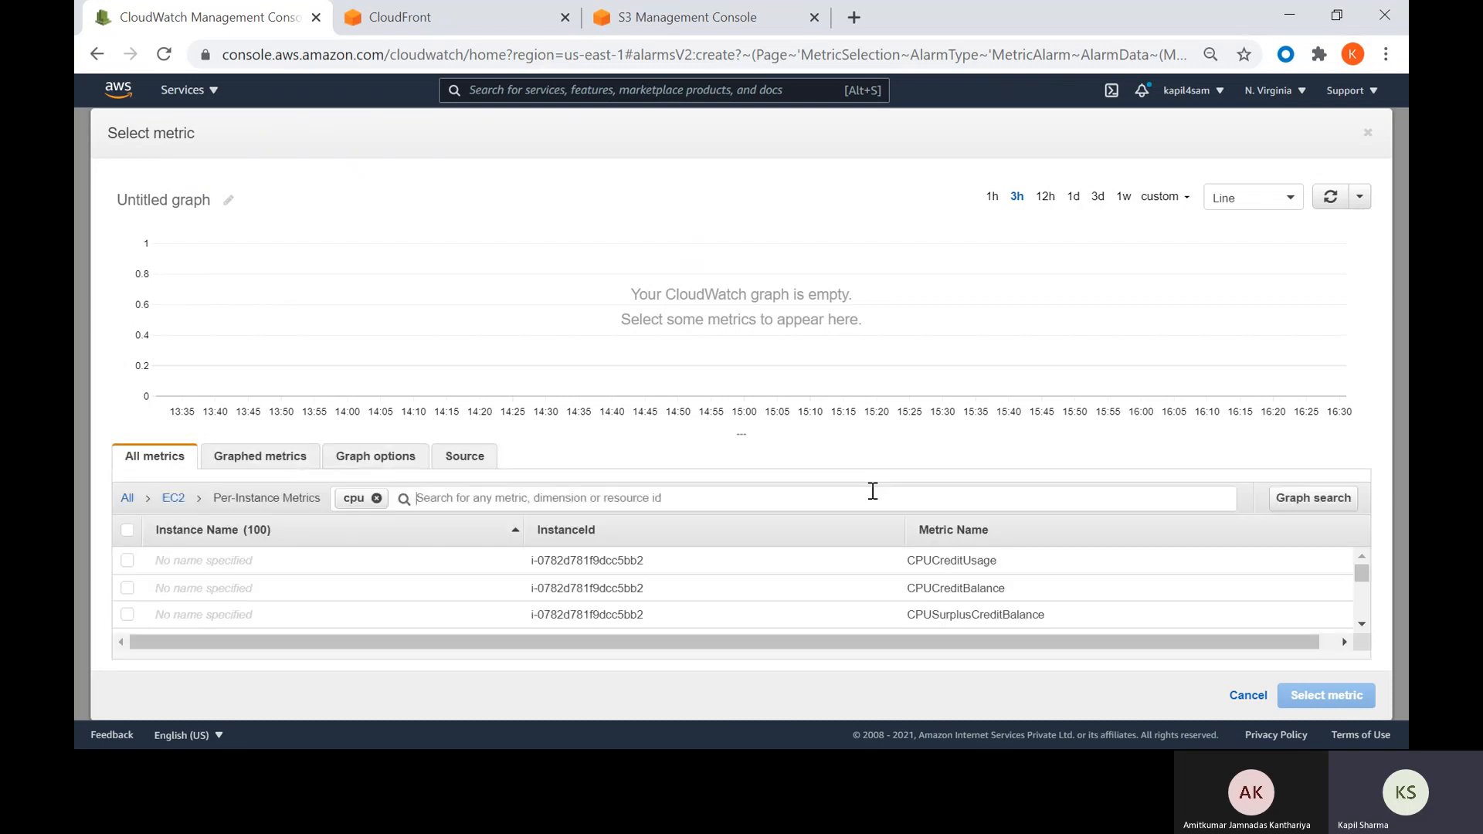
- Select the CPUUtilization metric of instance i-0782d781f9dcc5bb2 as the alarm's metric
scroll(870, 606, down, 1)
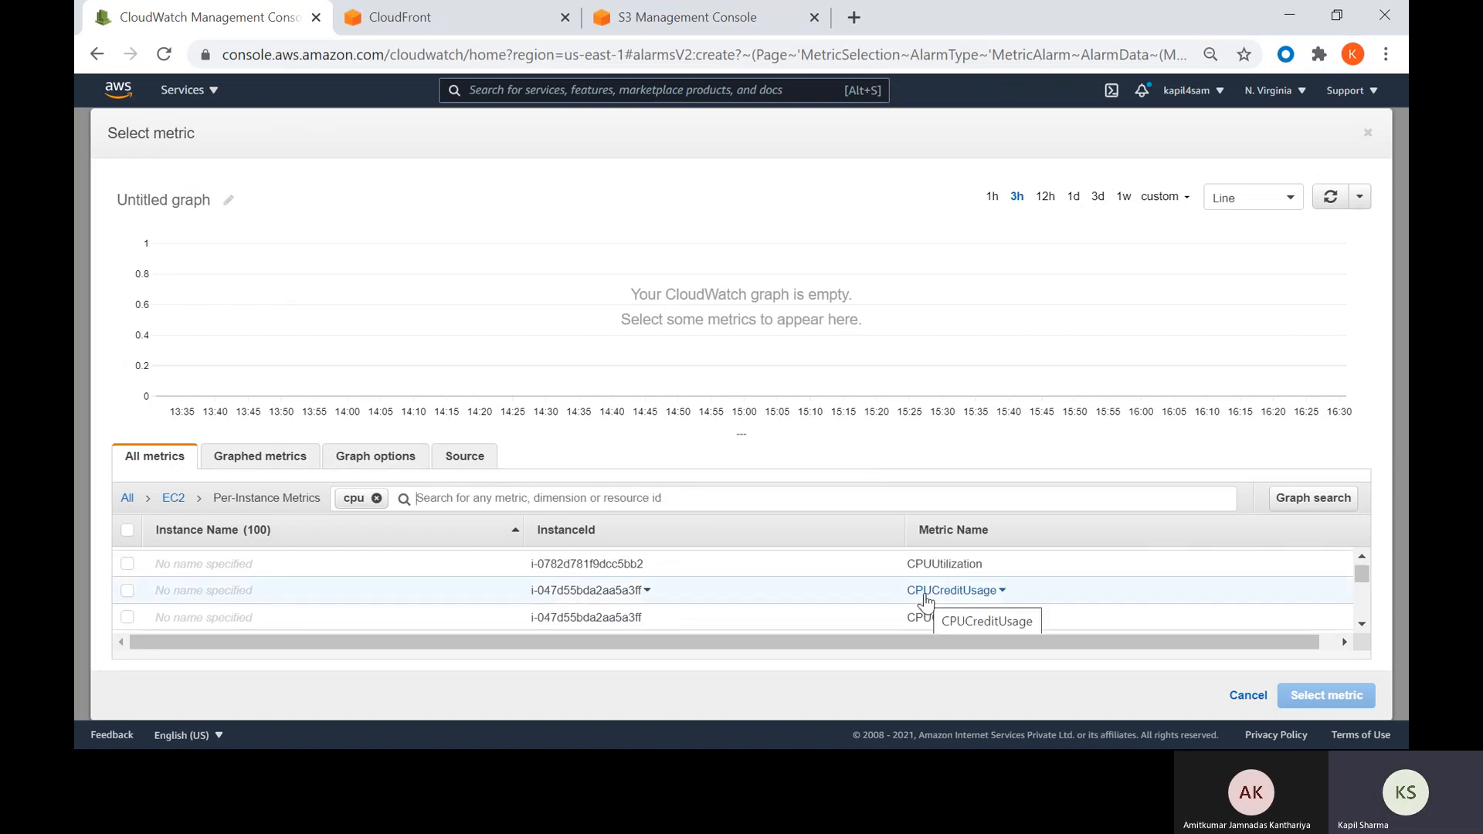
click(921, 567)
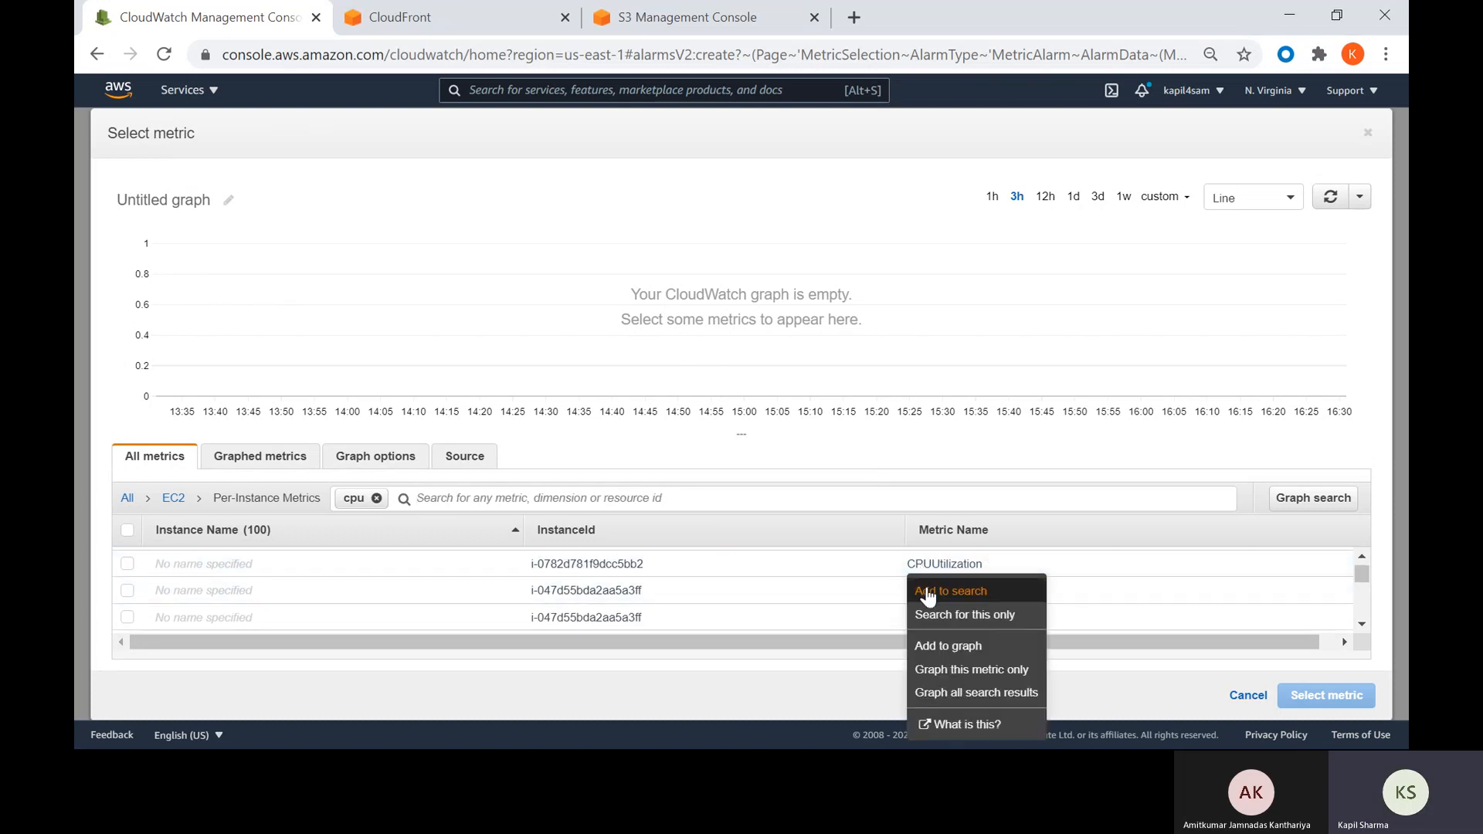
click(855, 569)
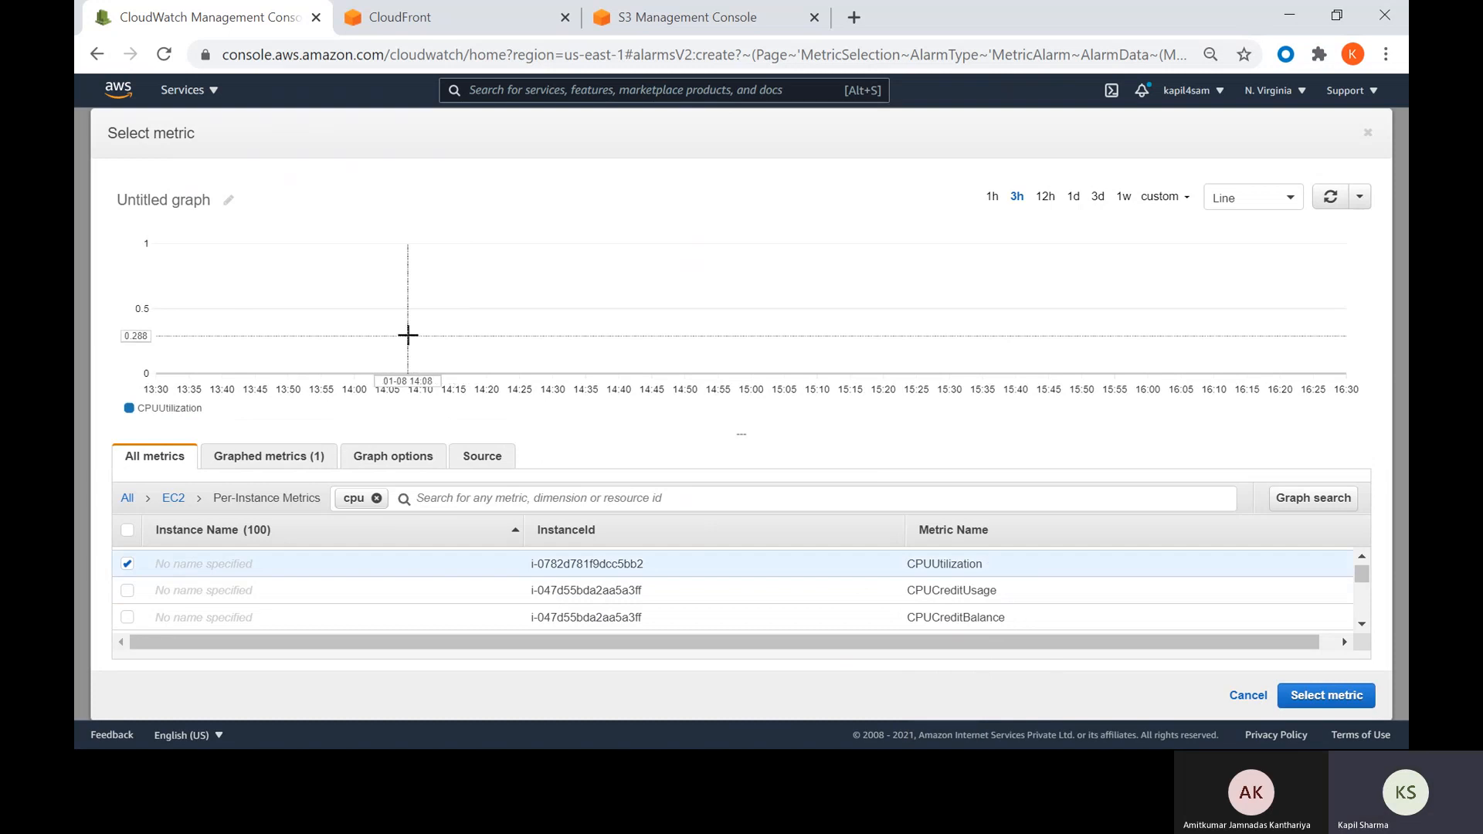
click(1294, 696)
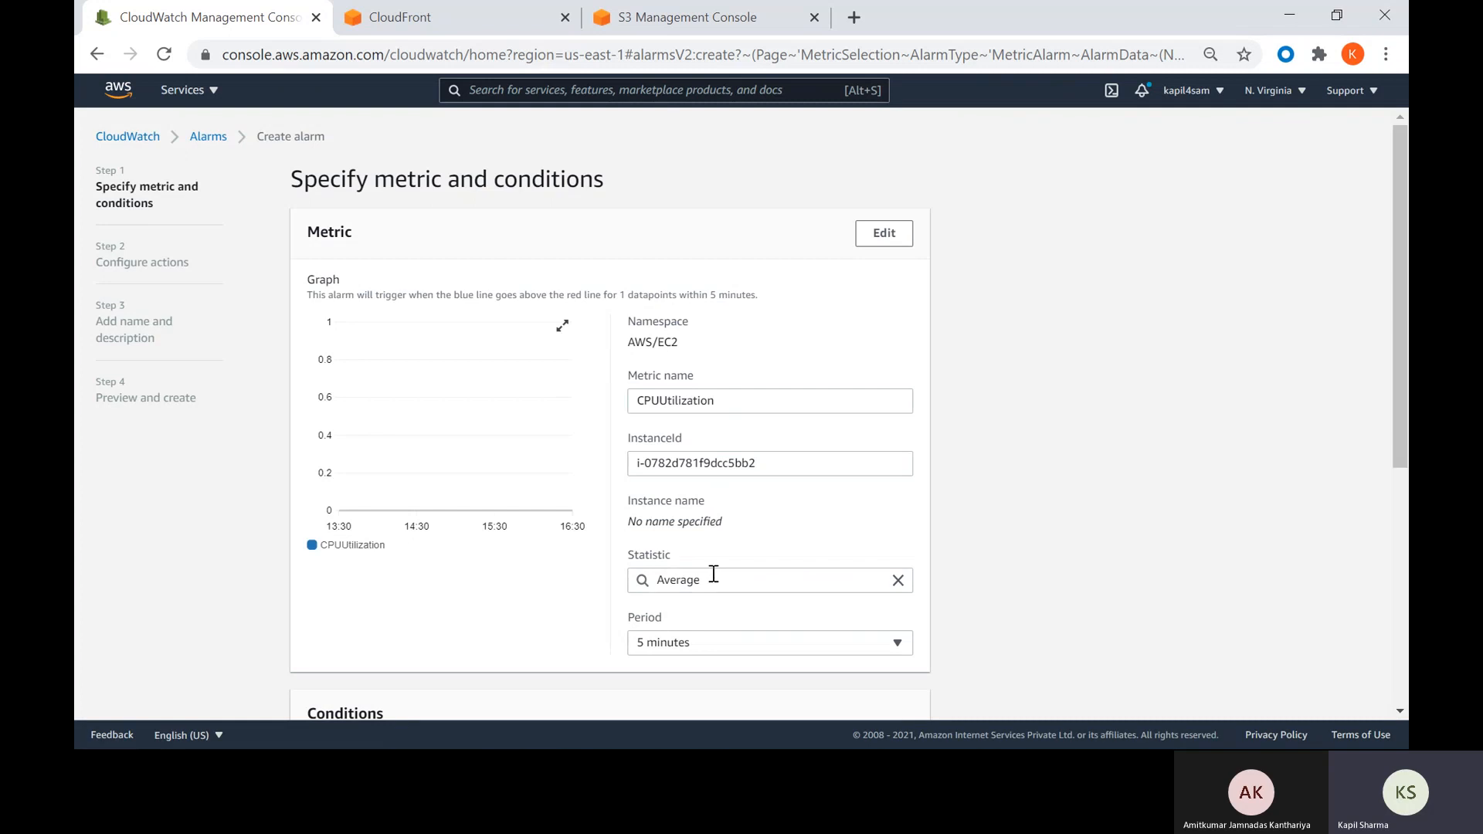
- Check the period choices, set the static alarm condition to CPUUtilization greater than 80, and continue to the alarm actions
scroll(714, 573, down, 1)
click(694, 541)
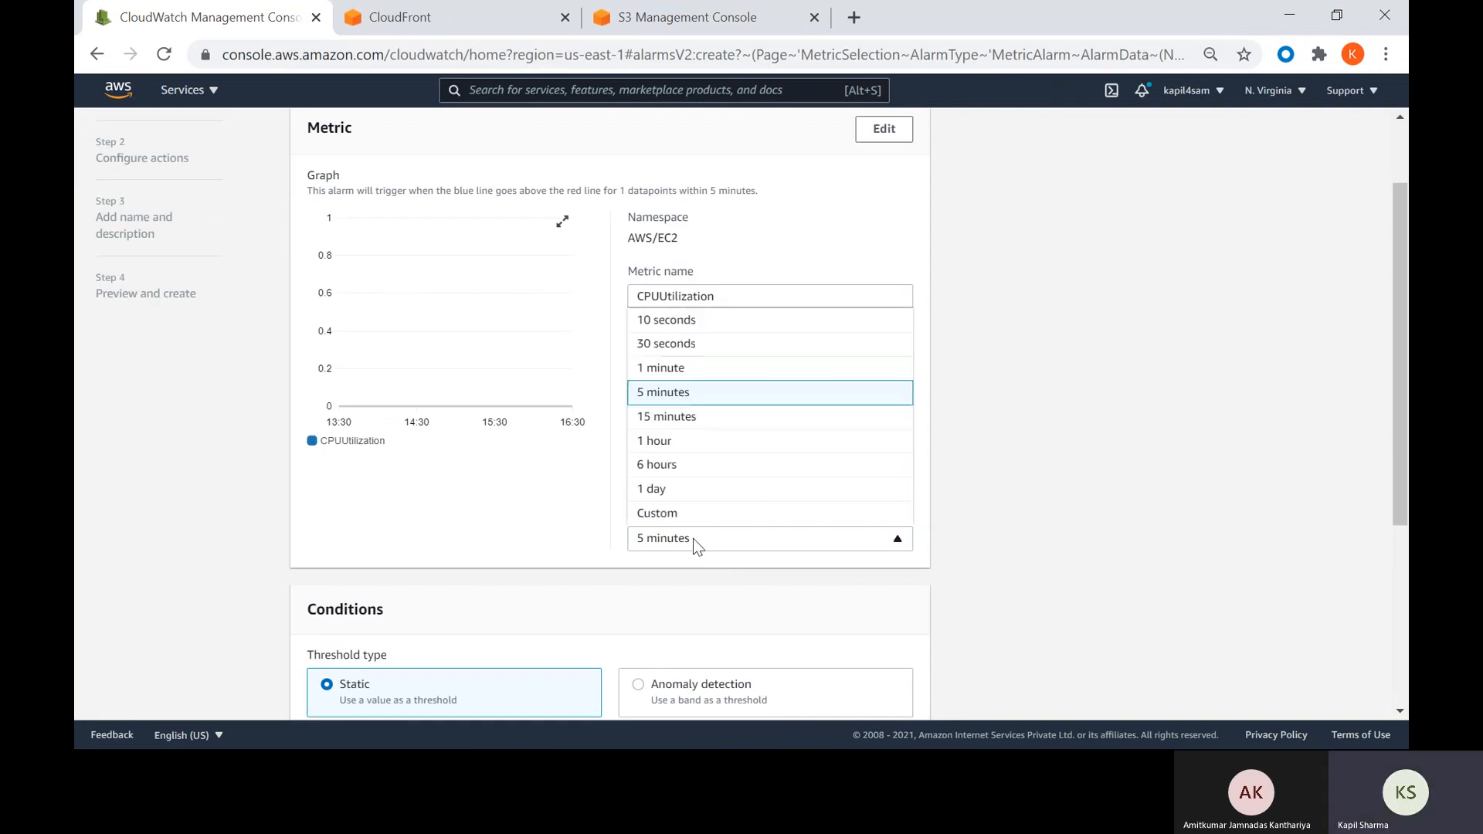
click(693, 538)
scroll(709, 578, down, 3)
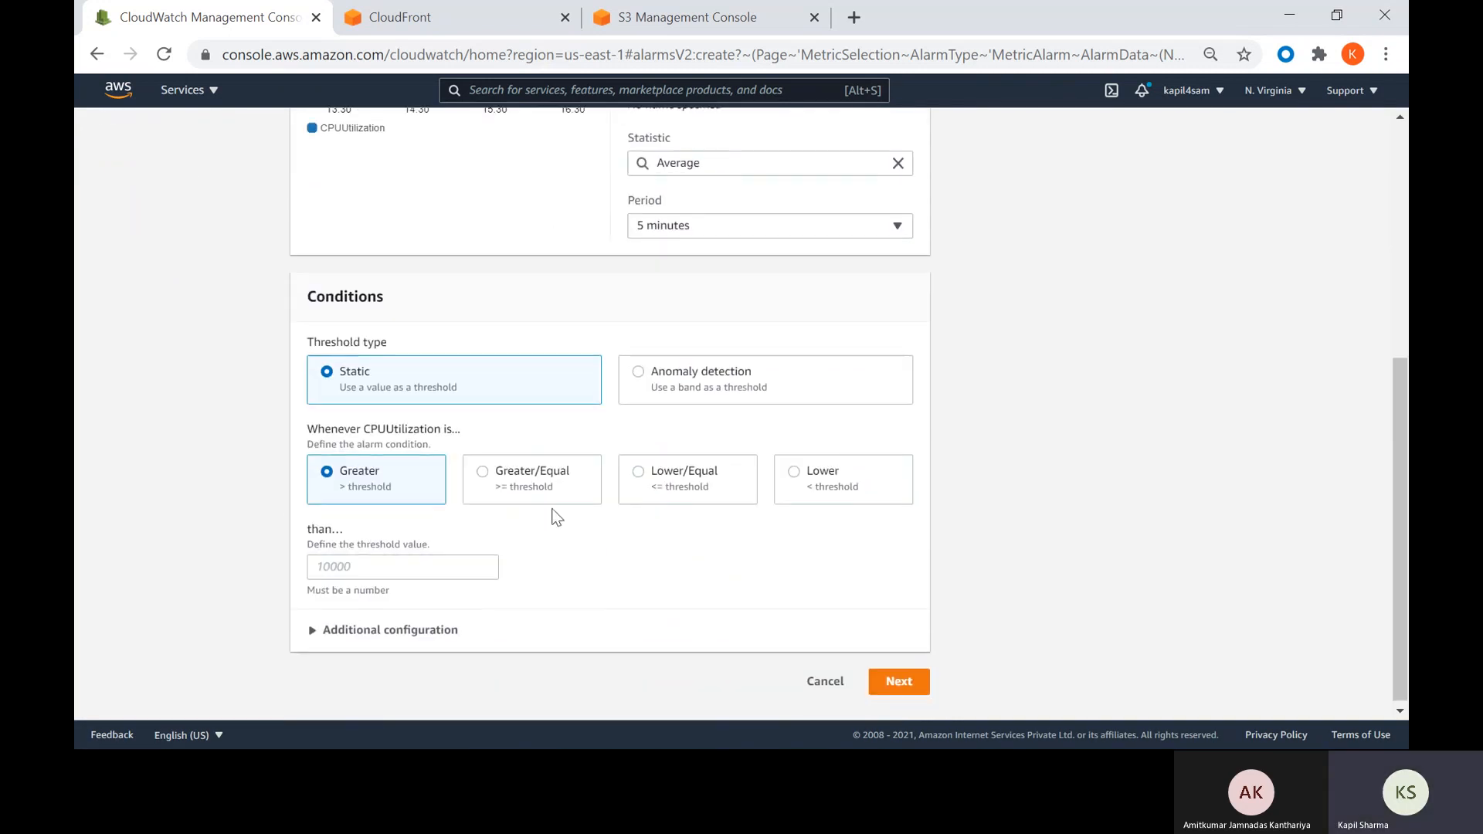
click(361, 567)
text(80)
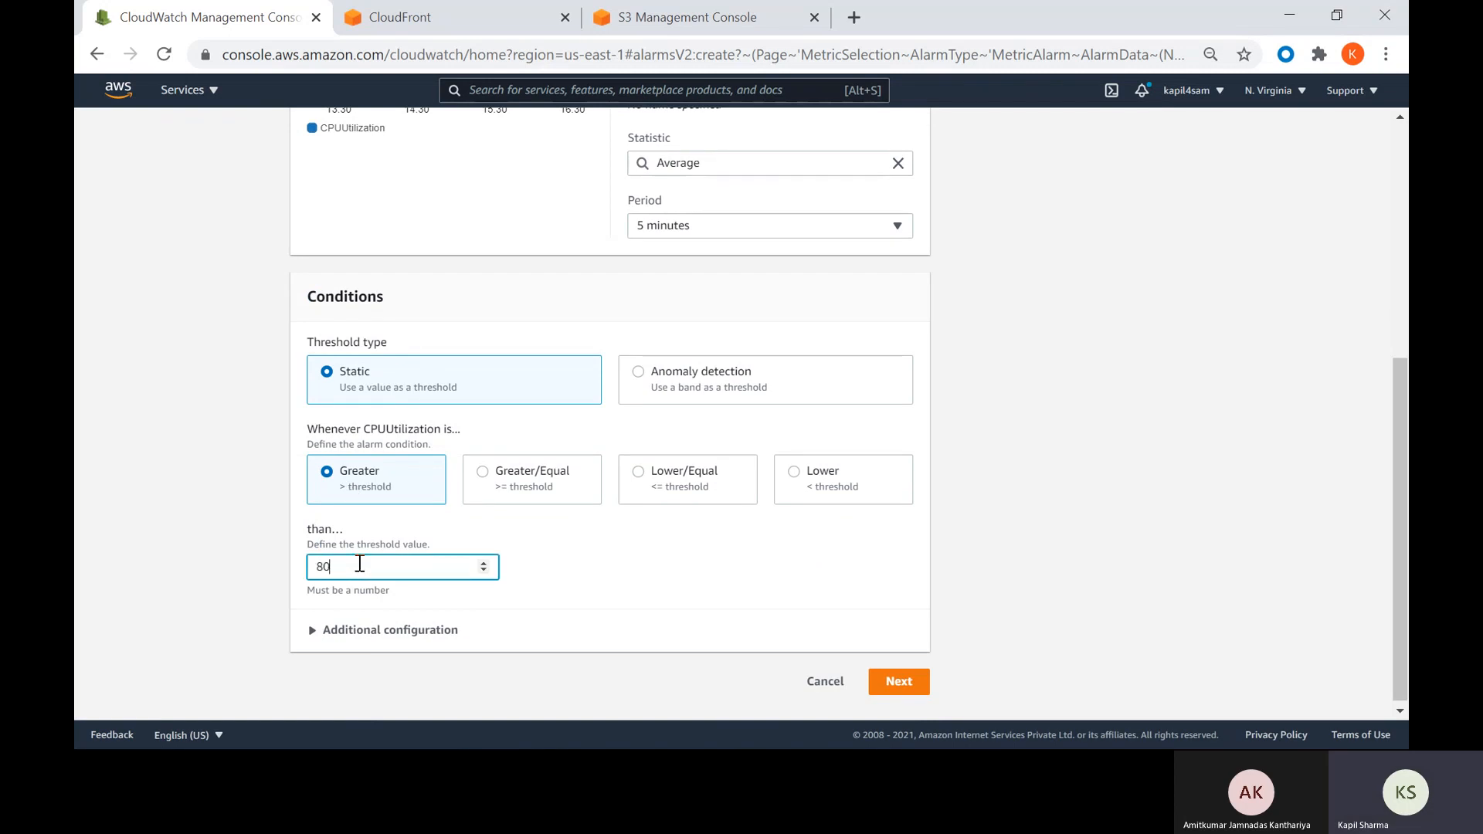
click(898, 681)
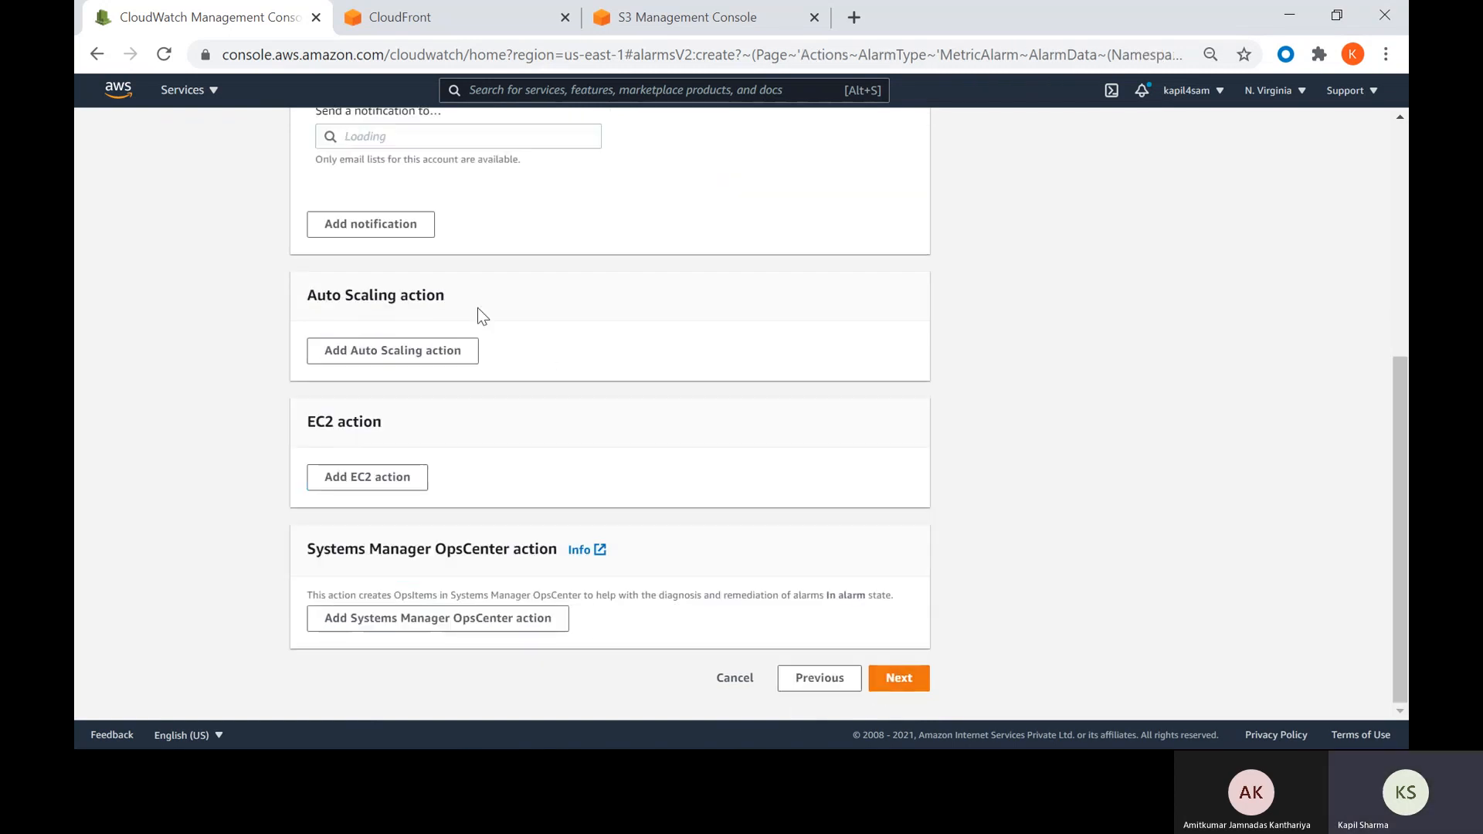
- Check the available SNS notification lists, return to the metric conditions, and cancel the CPU alarm creation
scroll(415, 283, up, 1)
click(392, 241)
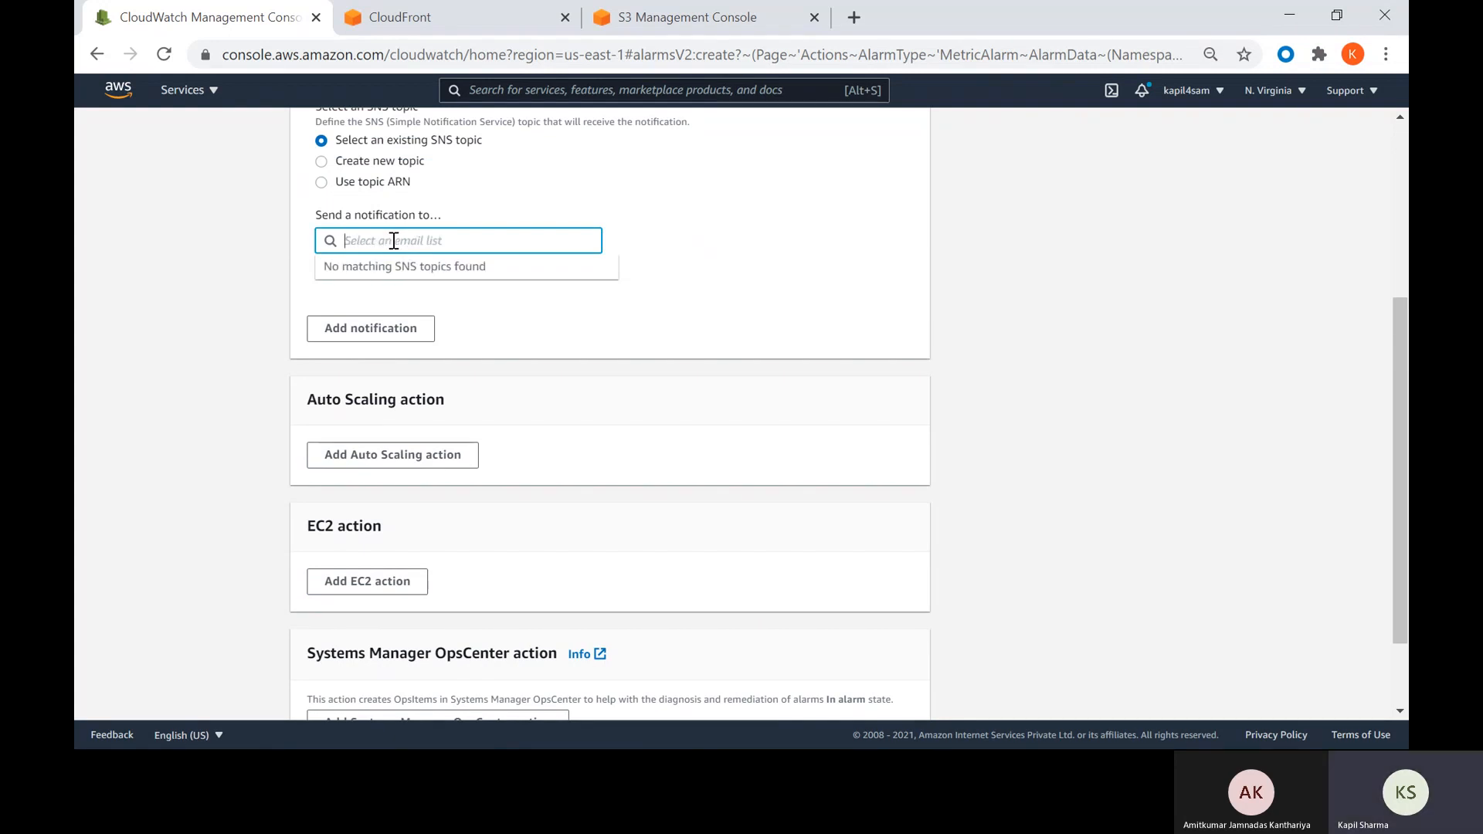
scroll(747, 368, down, 5)
click(816, 675)
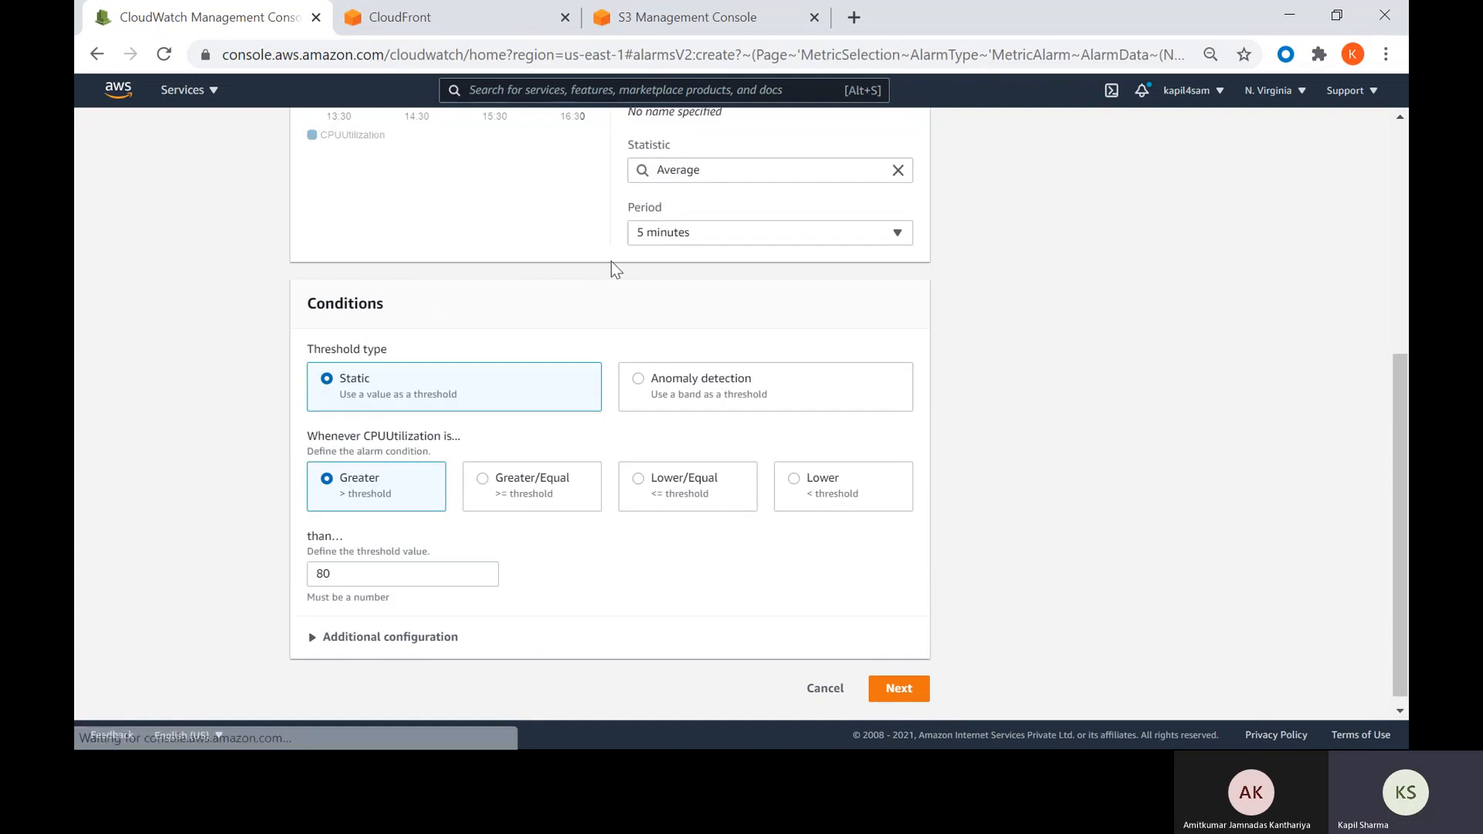
scroll(707, 444, down, 3)
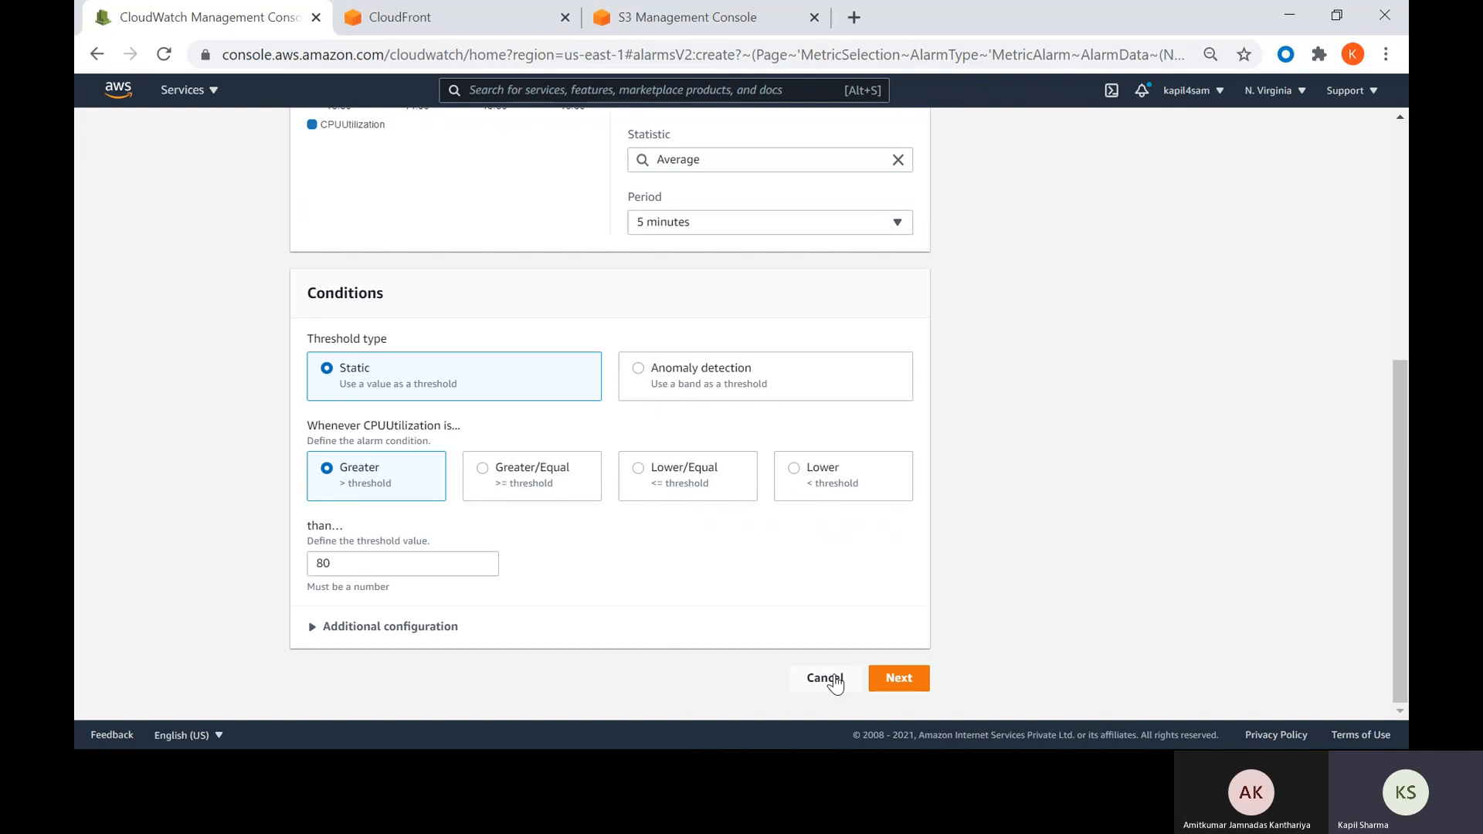
click(834, 683)
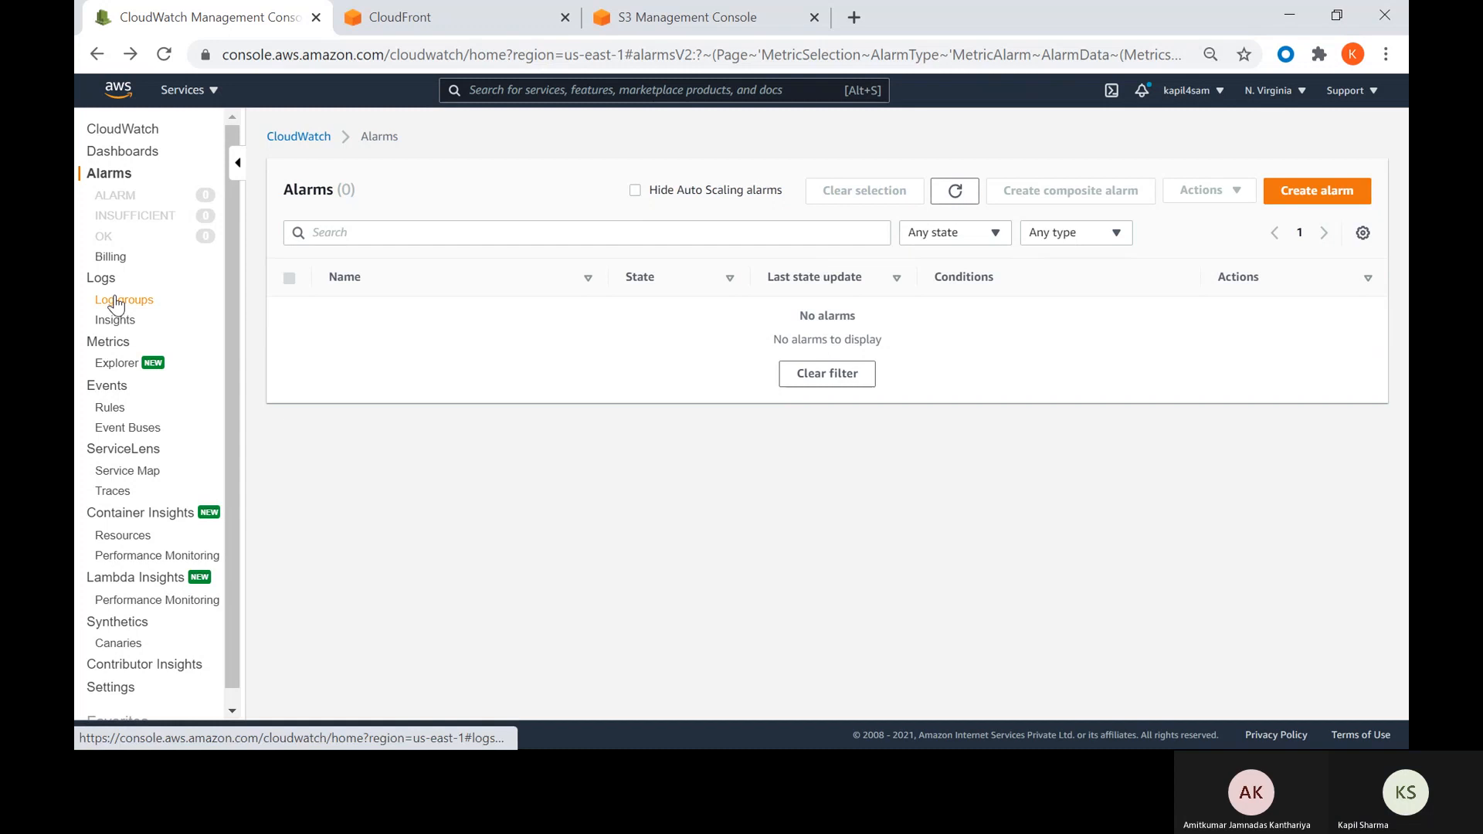
- Enlarge the page and view the CloudWatch Logs overview and its log groups list
key(ctrl+plus)
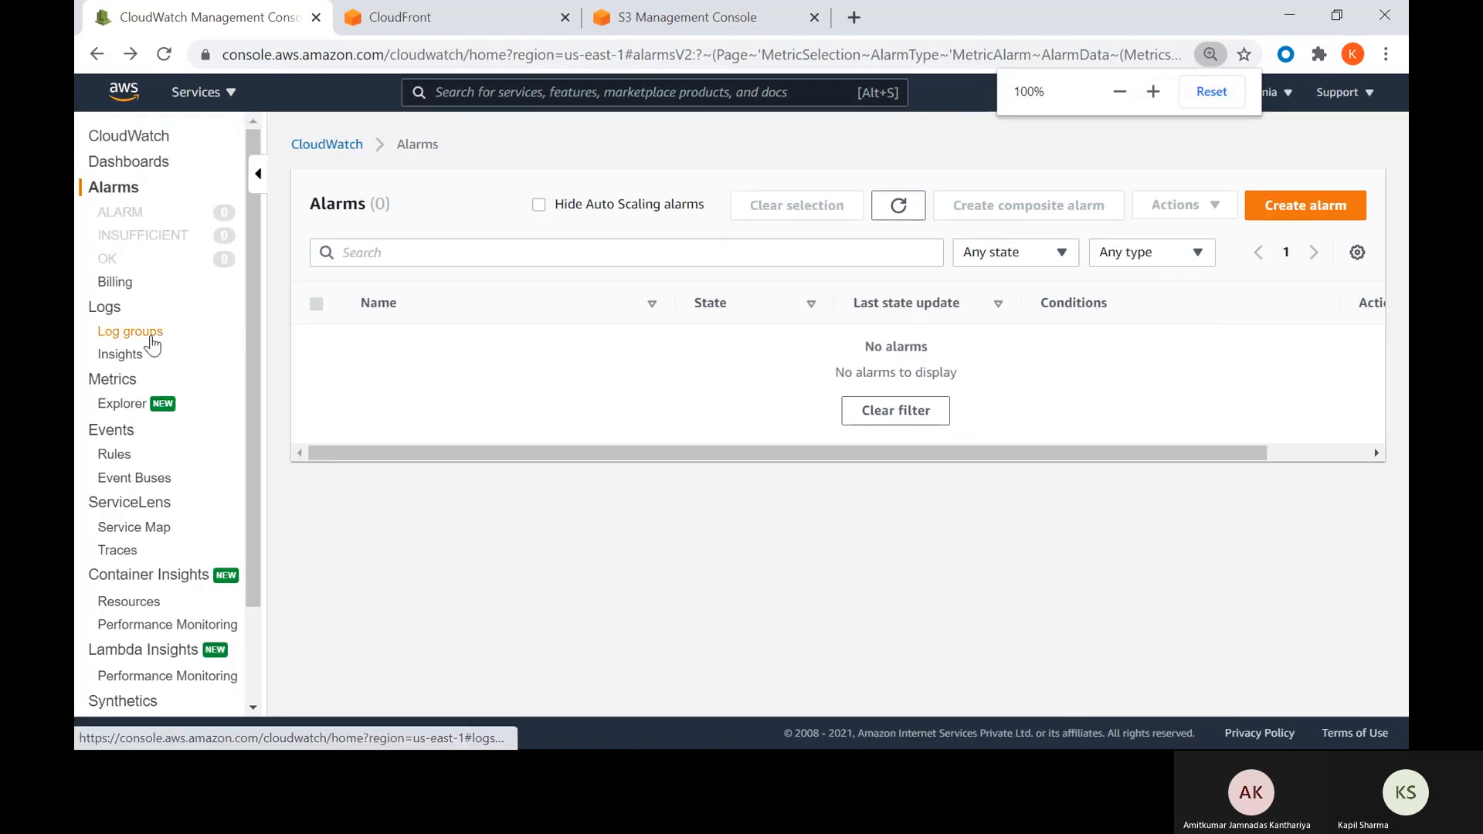
key(ctrl+plus)
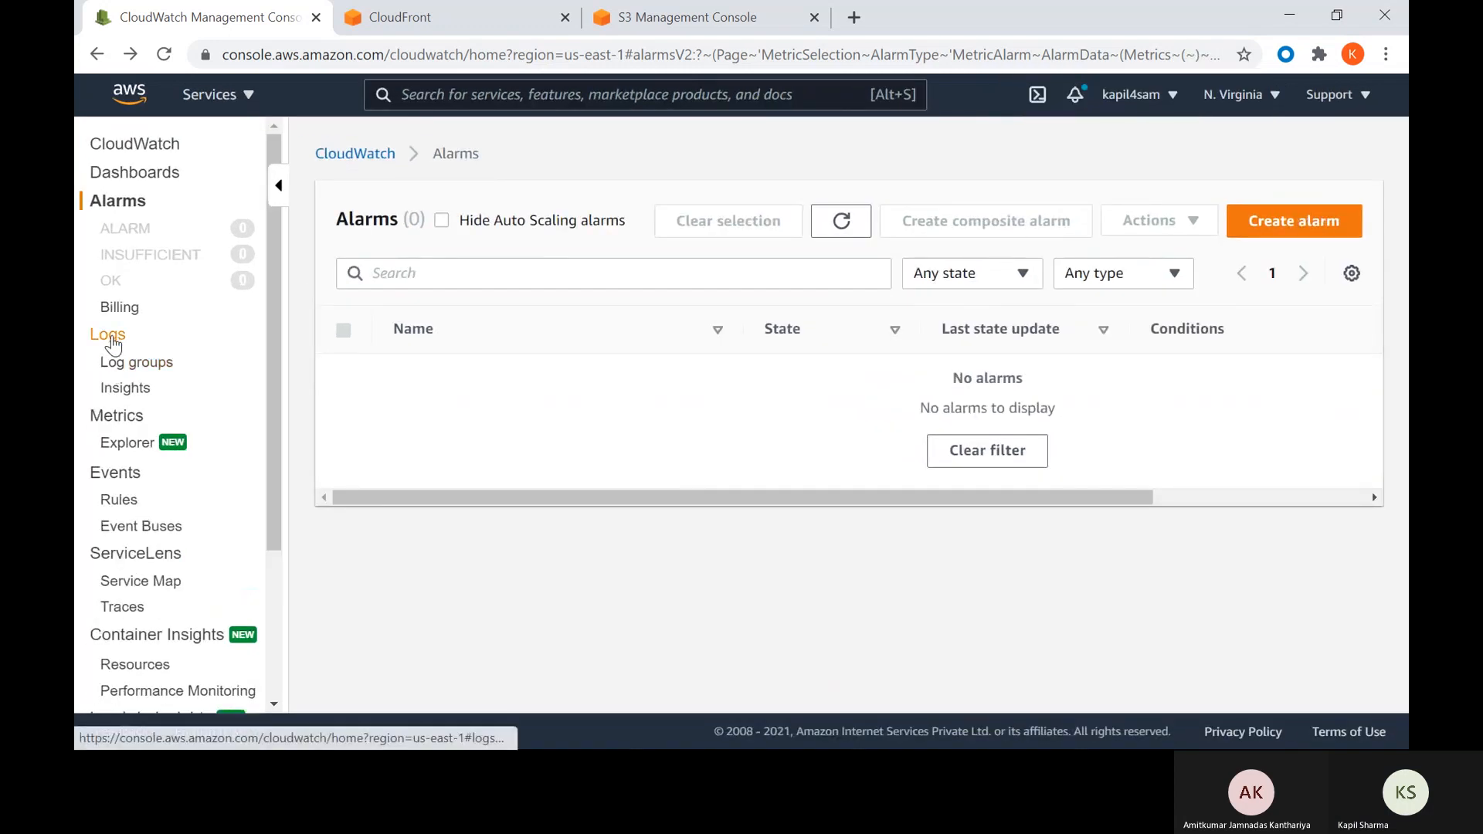
click(111, 337)
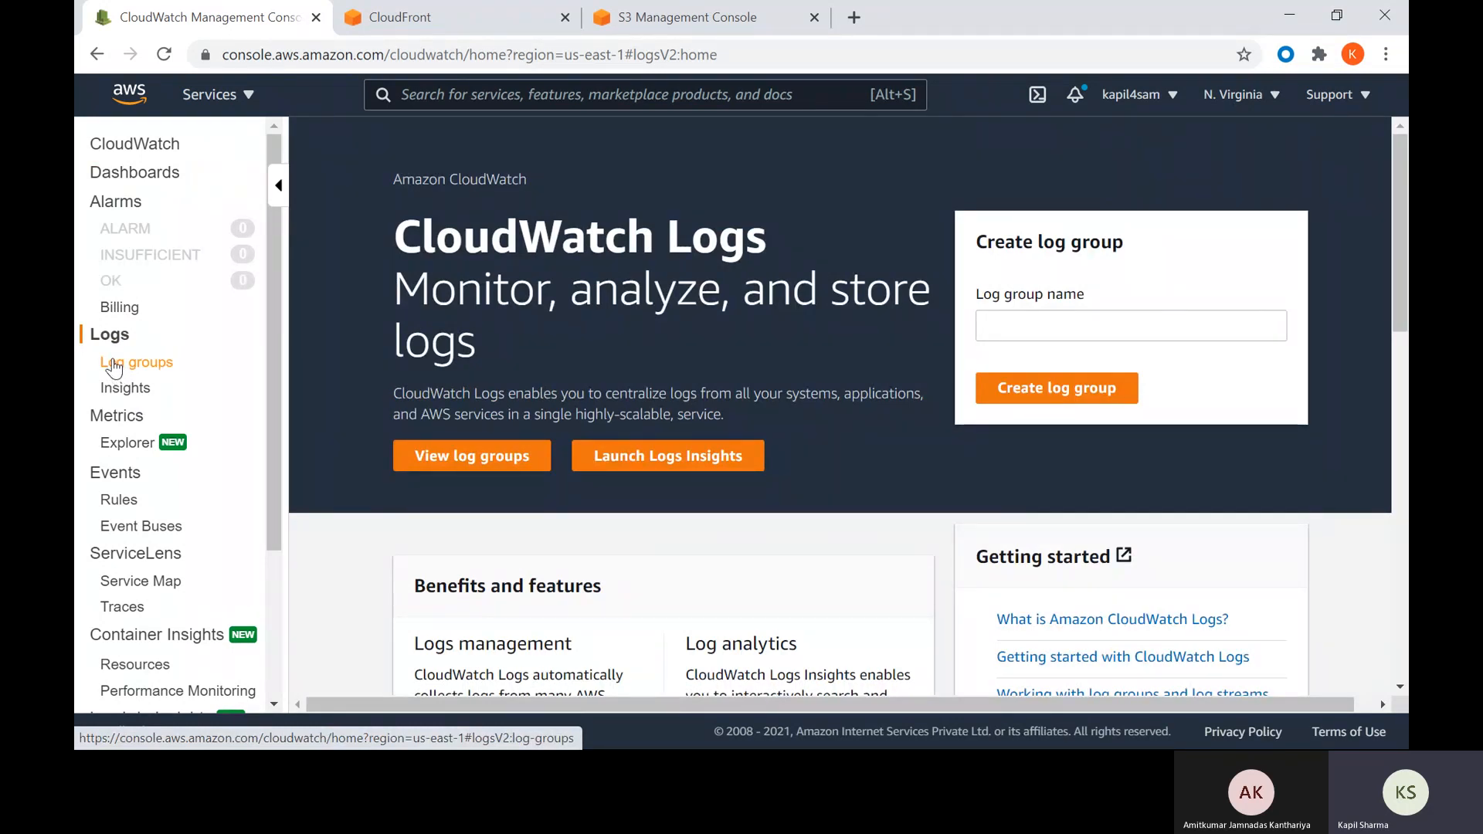
click(114, 366)
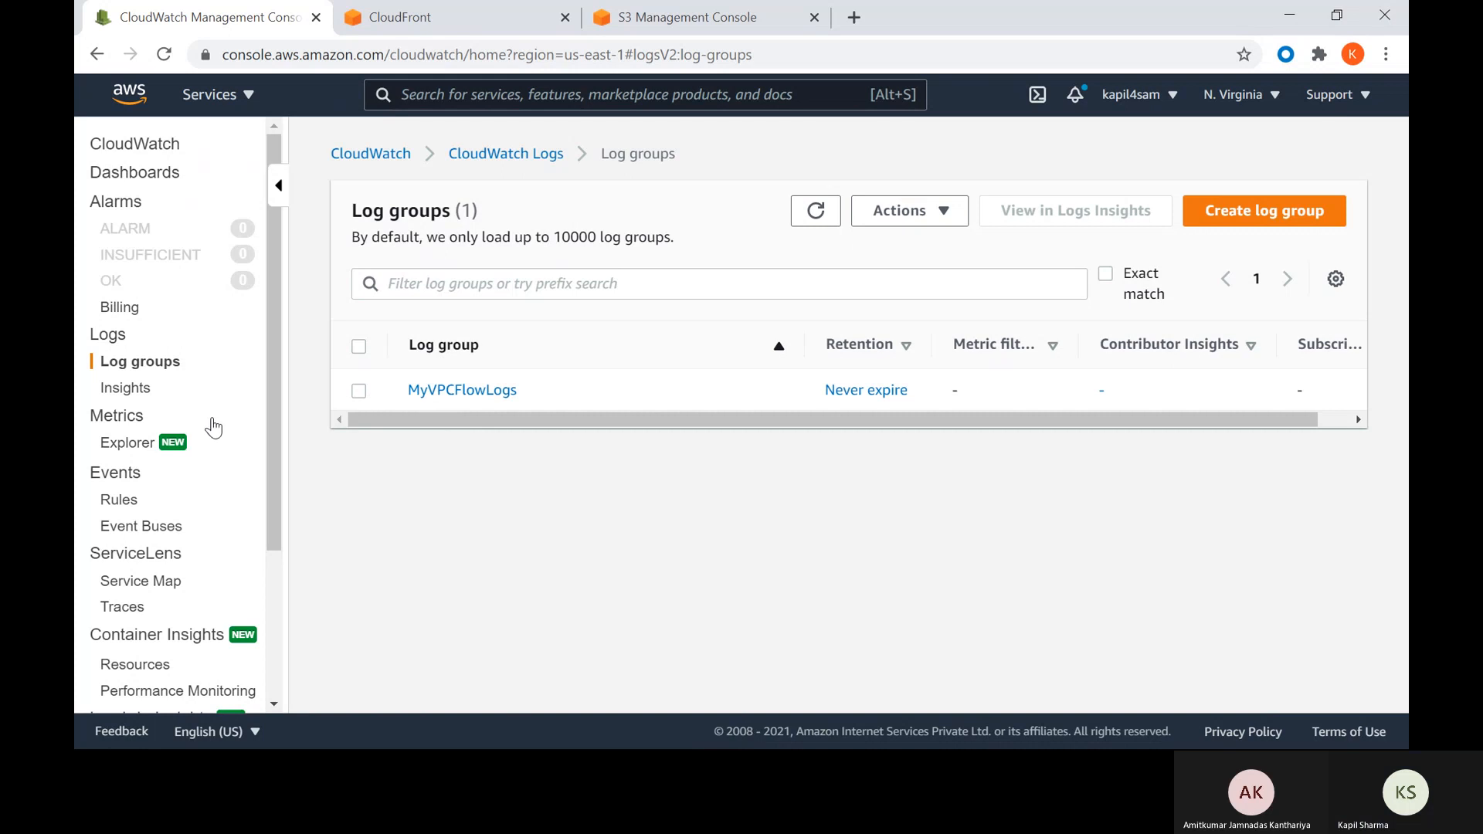
- Start a new CloudWatch Events rule, look at the Schedule source, and return to Event Pattern
click(116, 473)
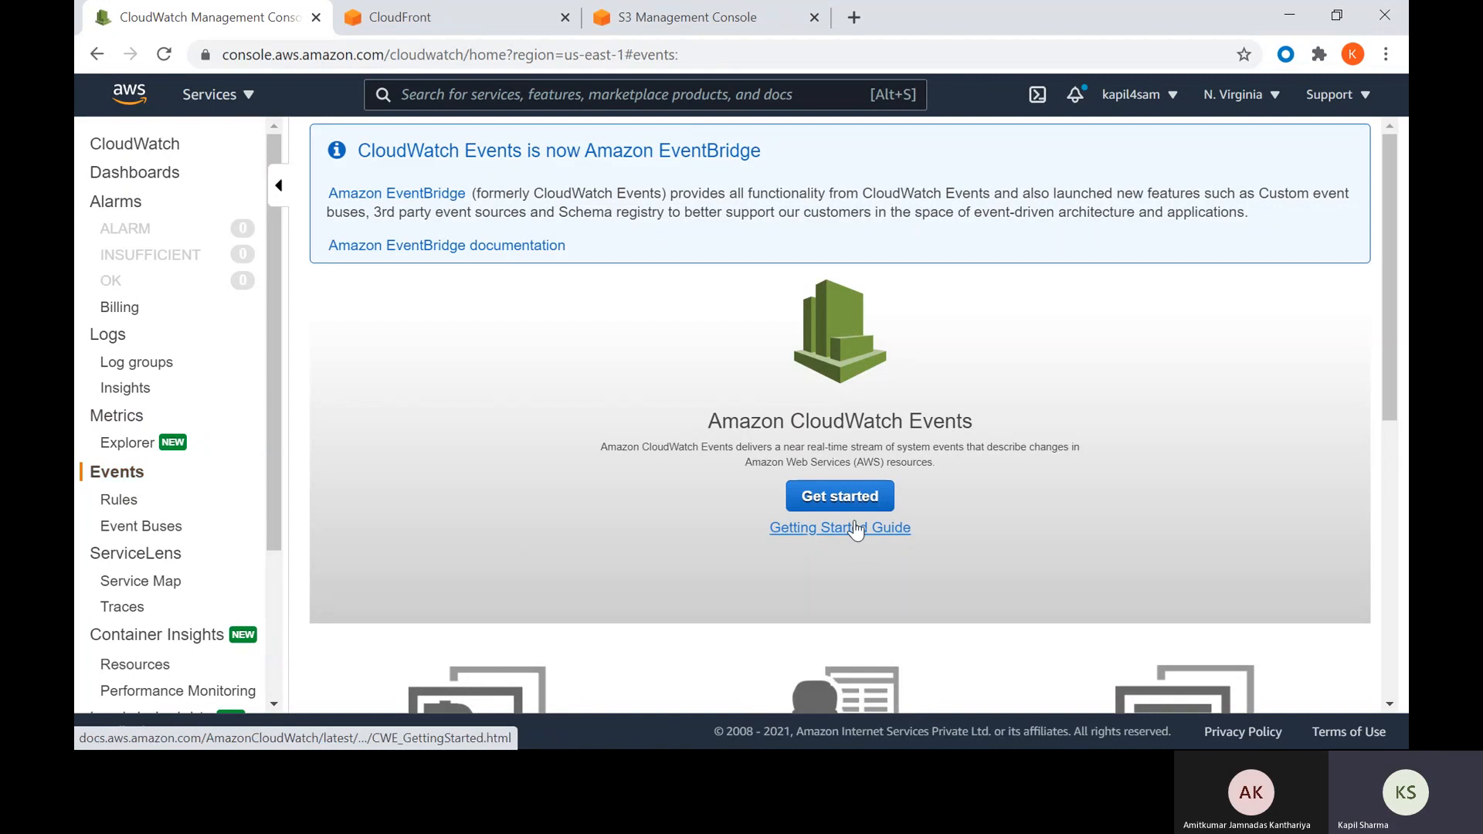
click(841, 496)
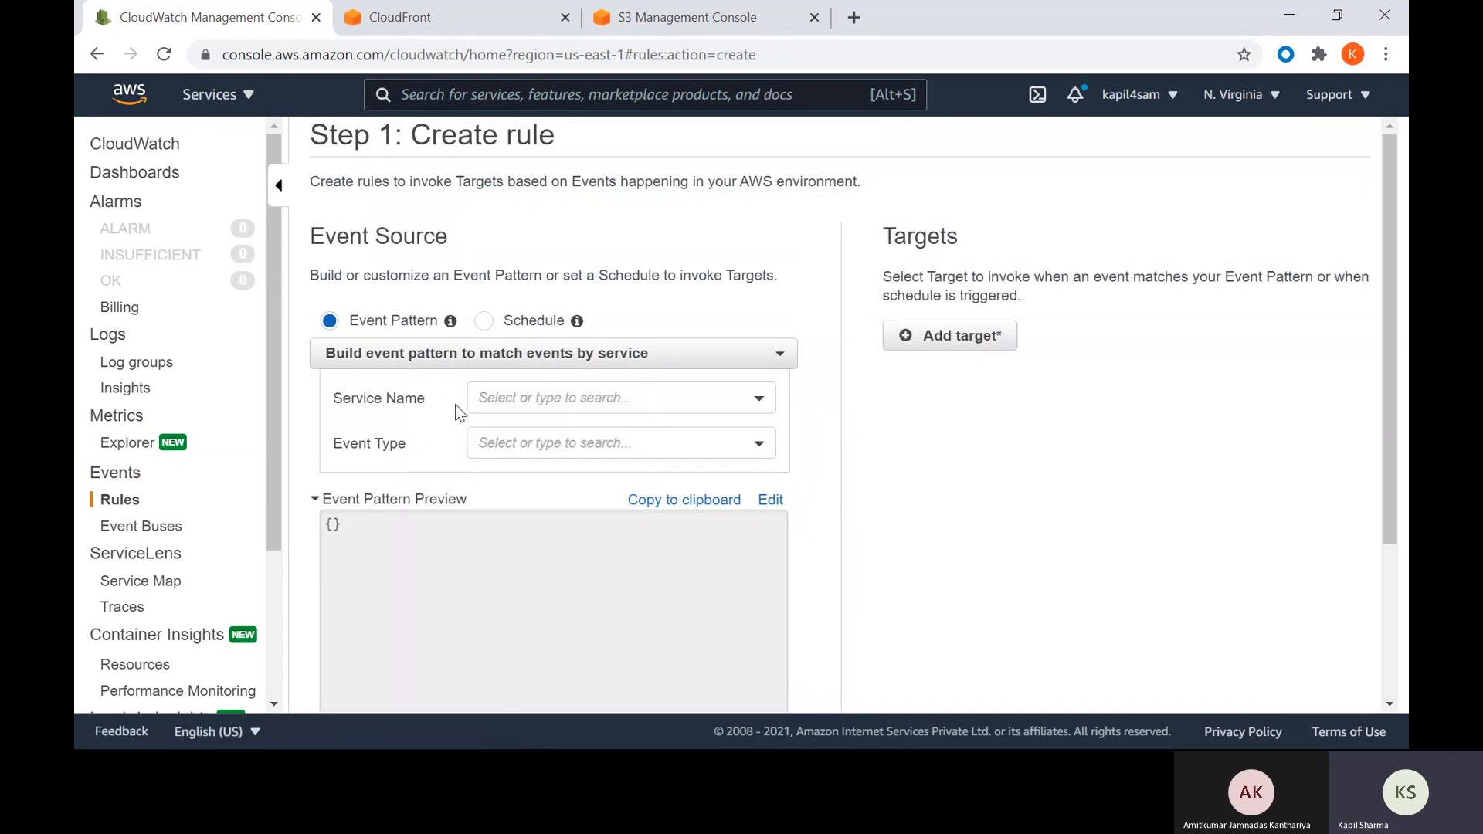
click(486, 323)
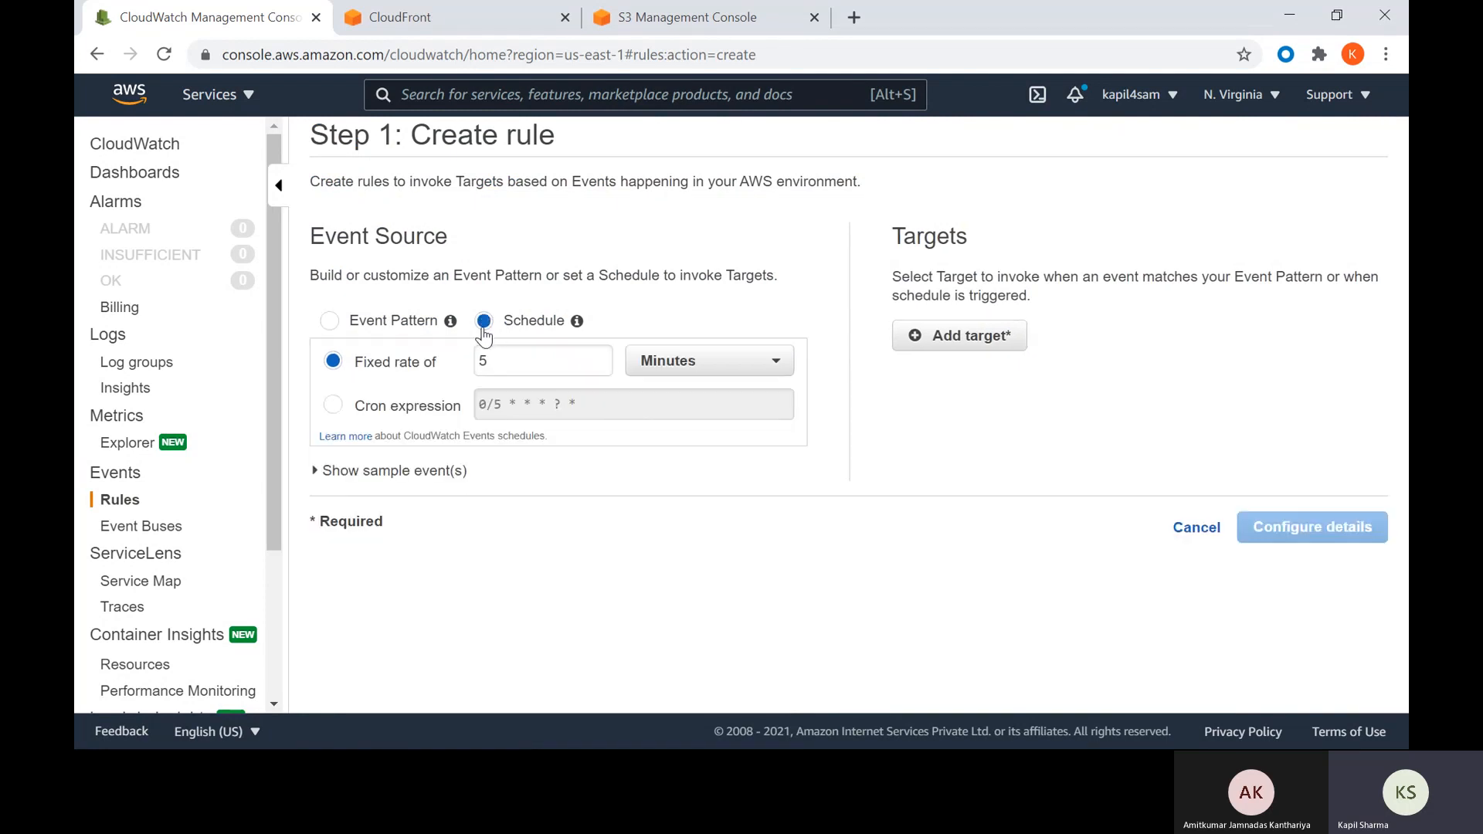
click(331, 324)
- Set the event pattern's service name to EC2
click(523, 399)
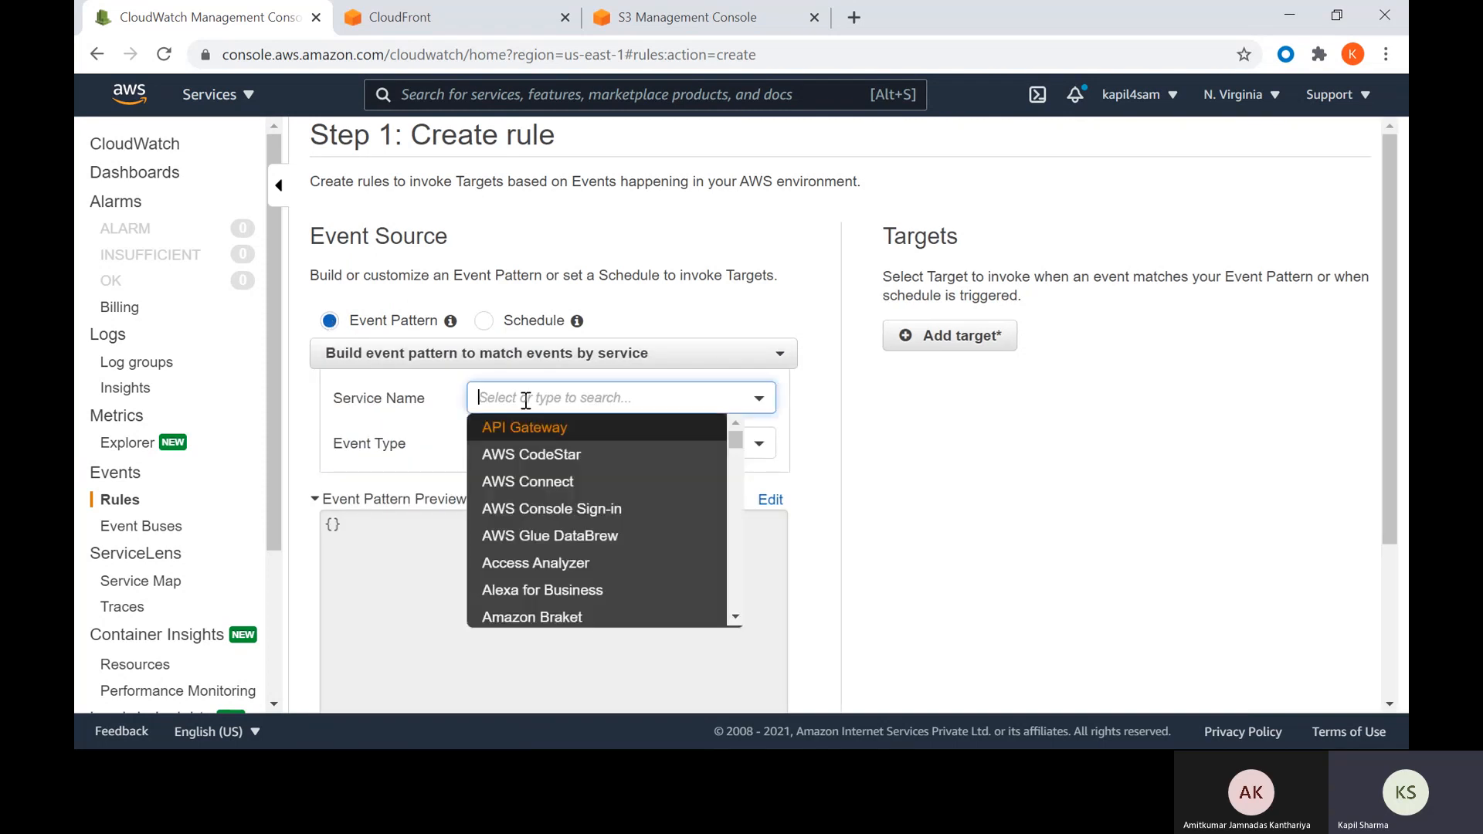
text(ec)
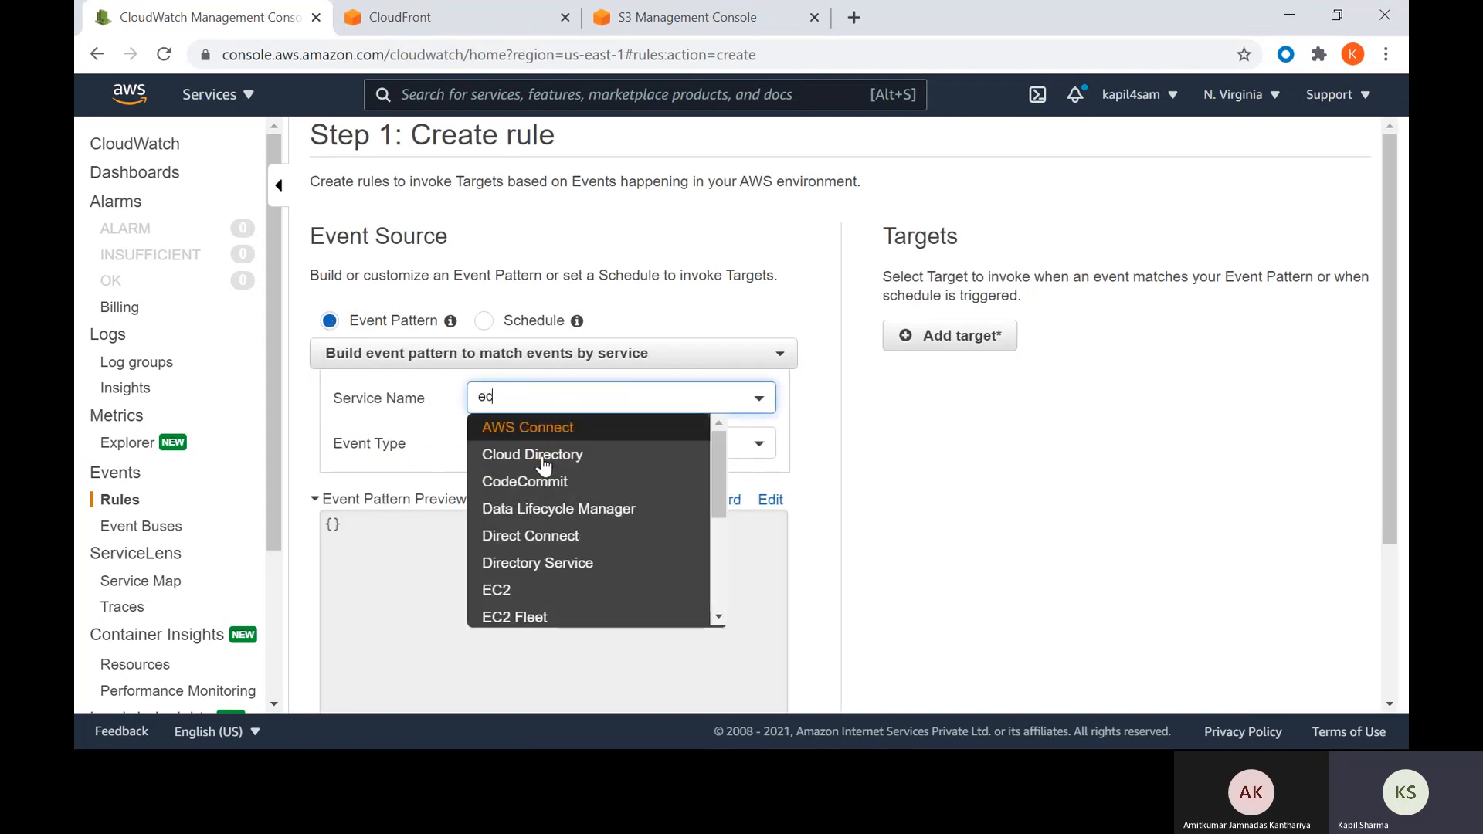
text(2)
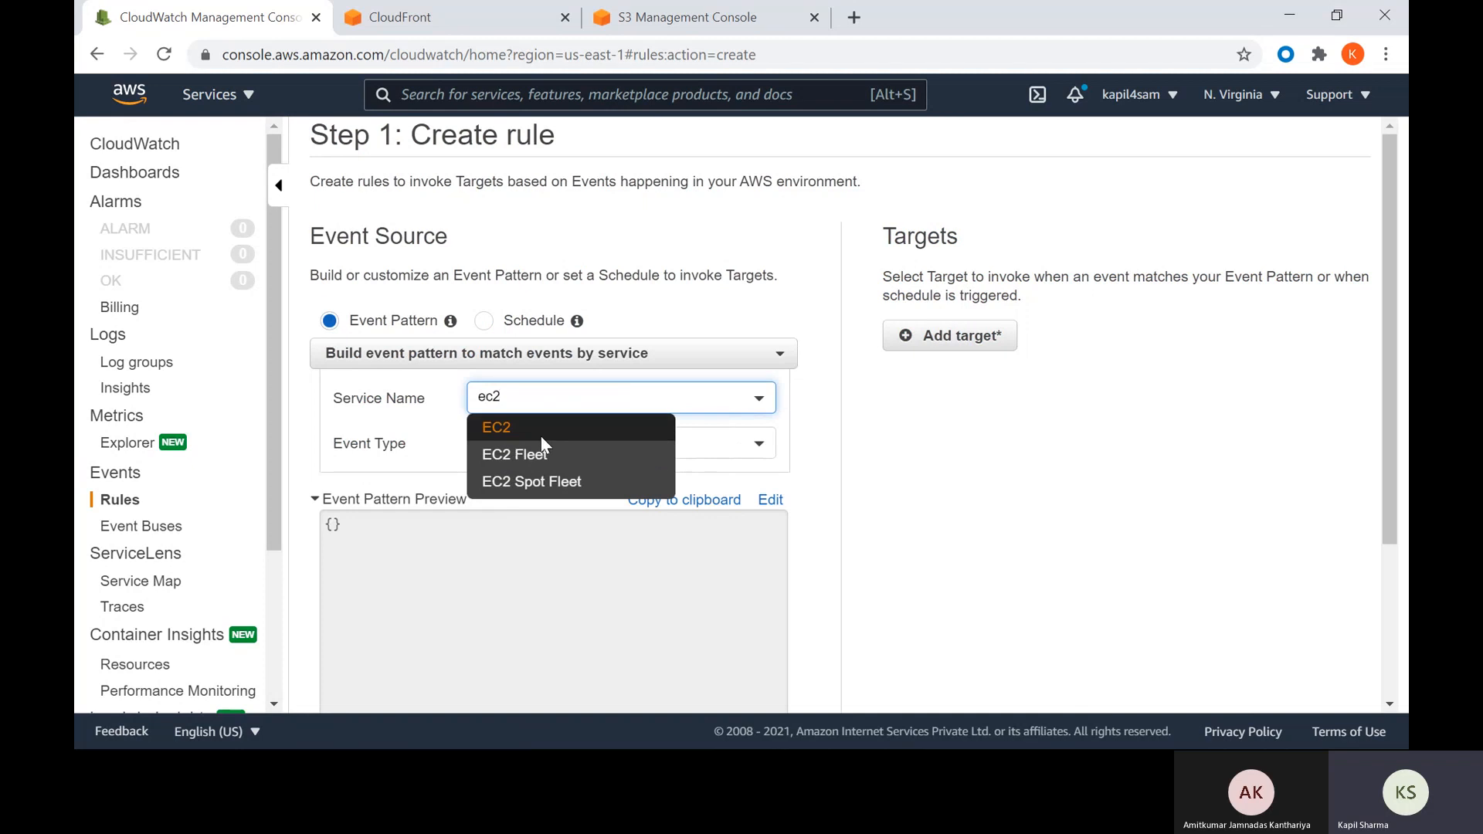
click(541, 432)
- Review the EC2 event types and set the rule's event type to EC2 Instance State-change Notification
click(528, 446)
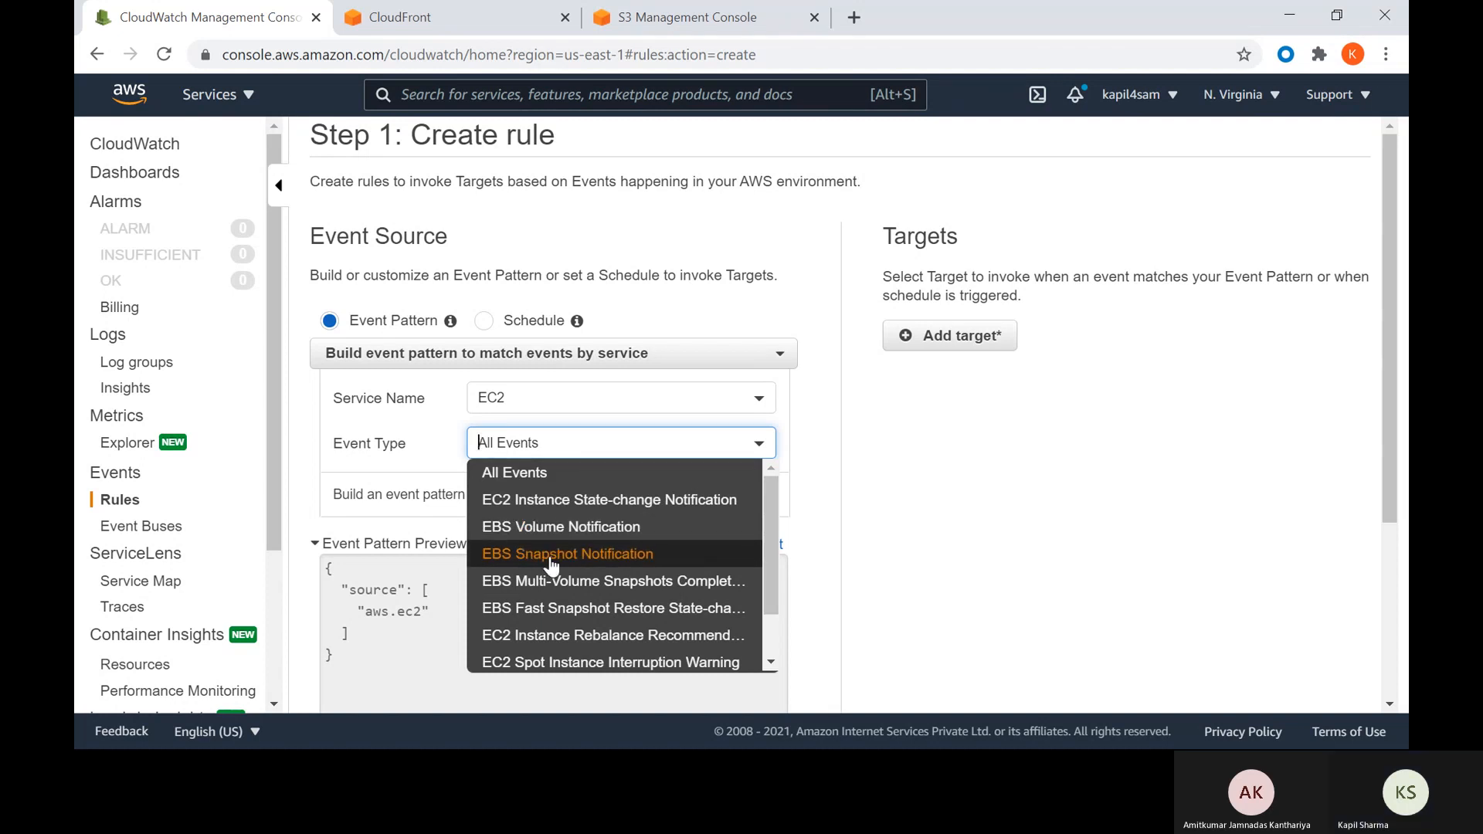
scroll(618, 580, down, 2)
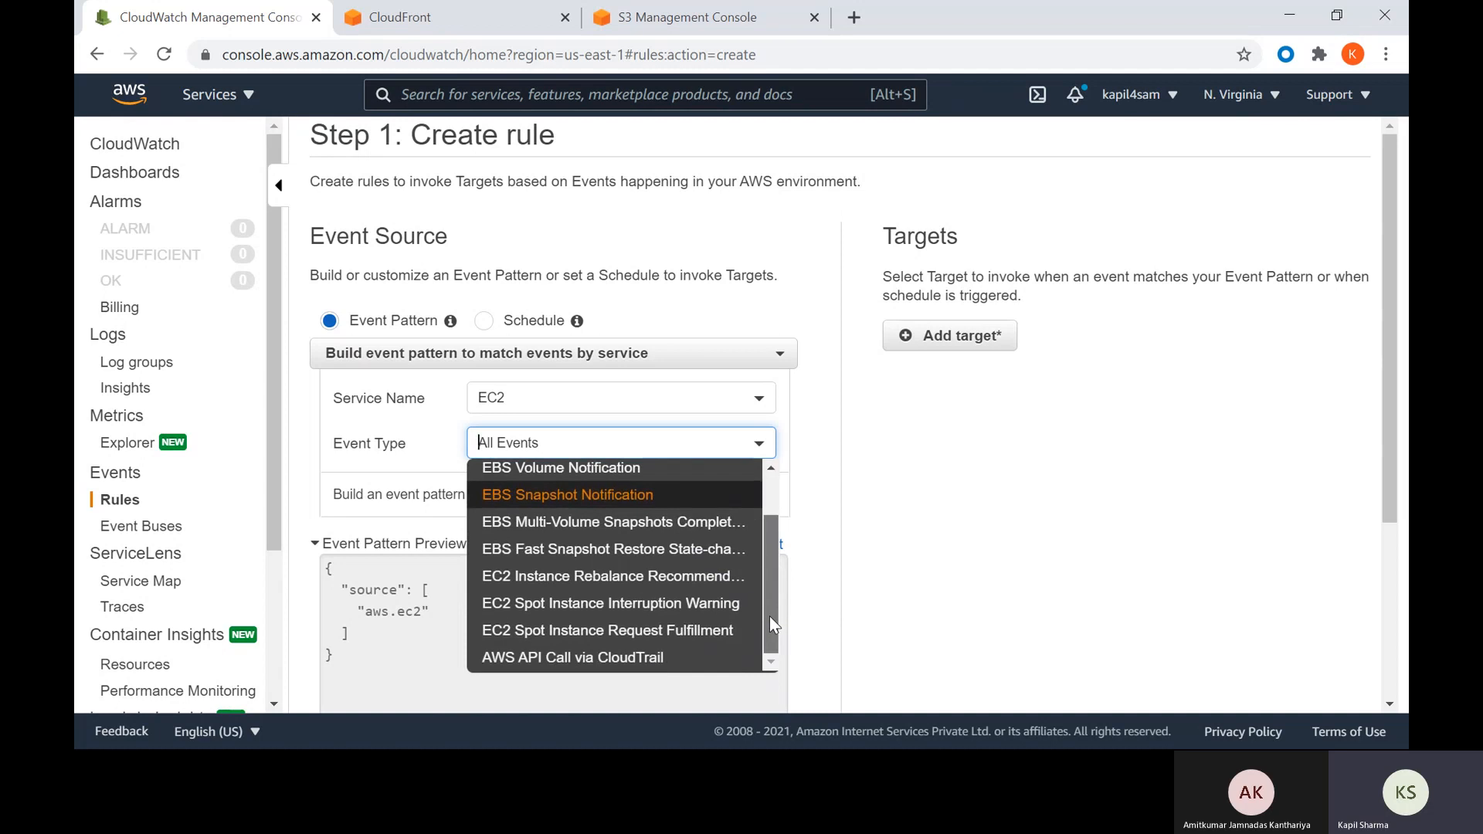
scroll(610, 572, down, 3)
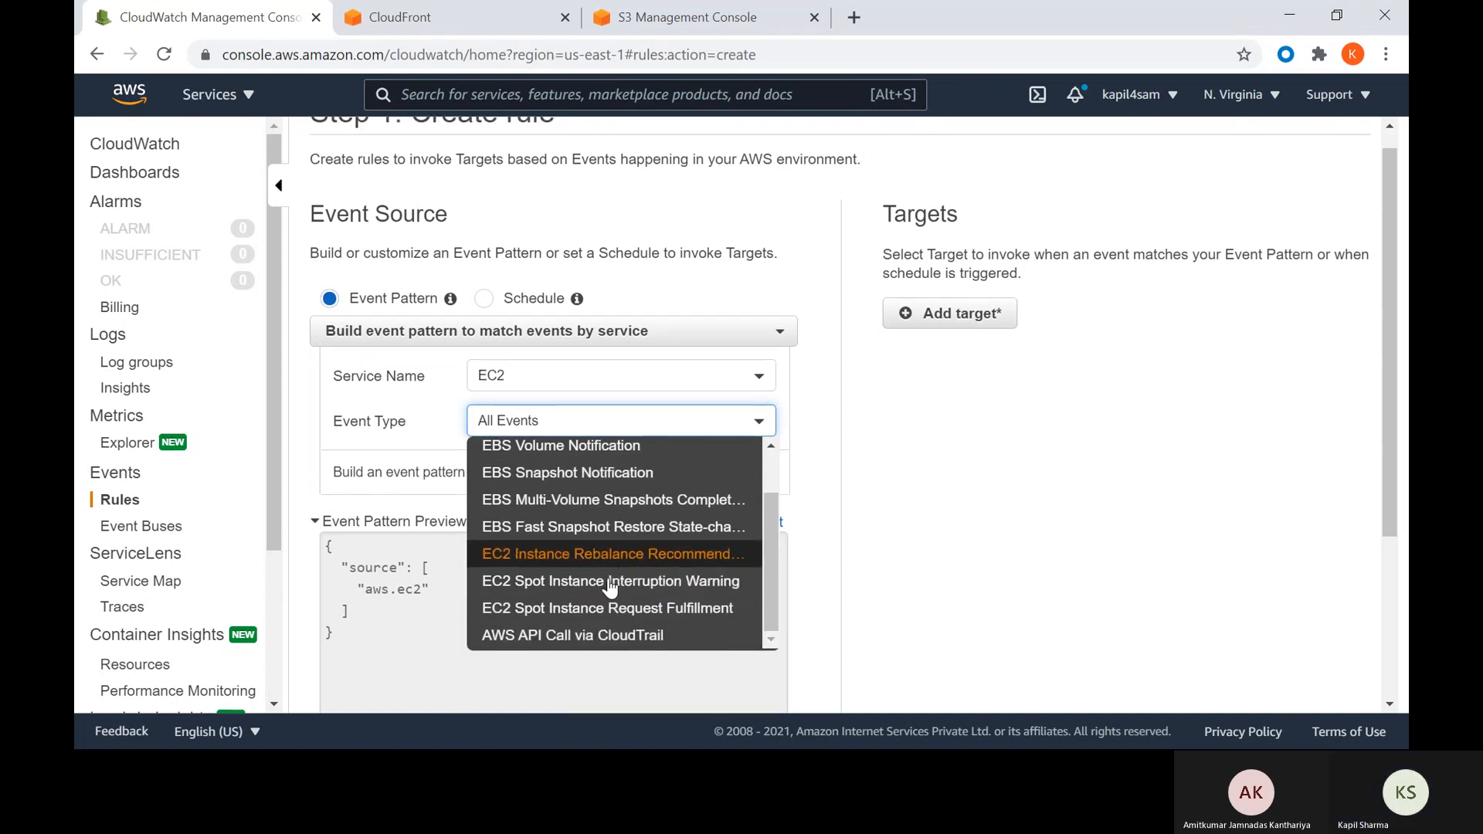
scroll(610, 564, up, 2)
scroll(680, 520, up, 2)
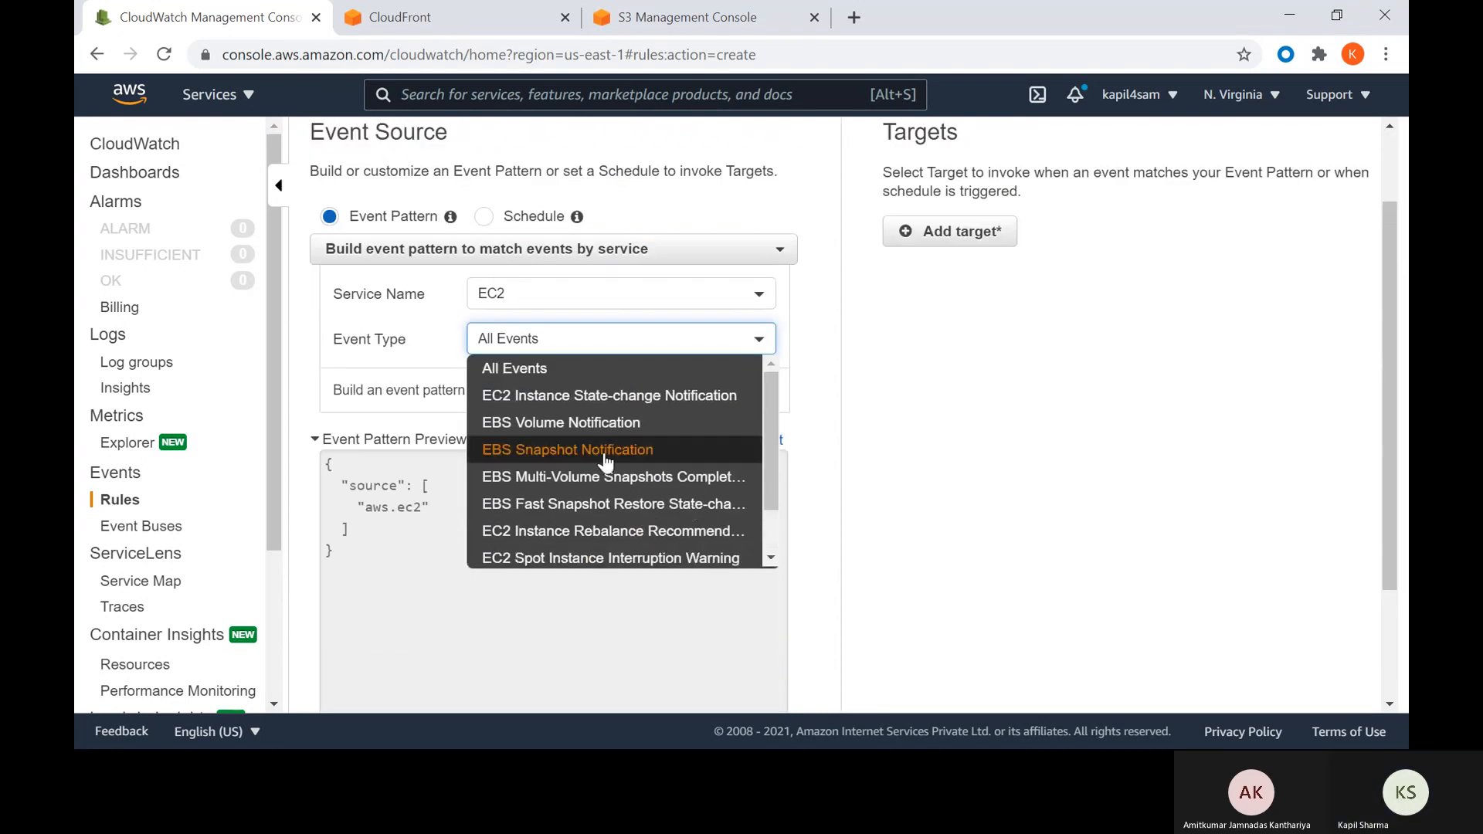
click(565, 403)
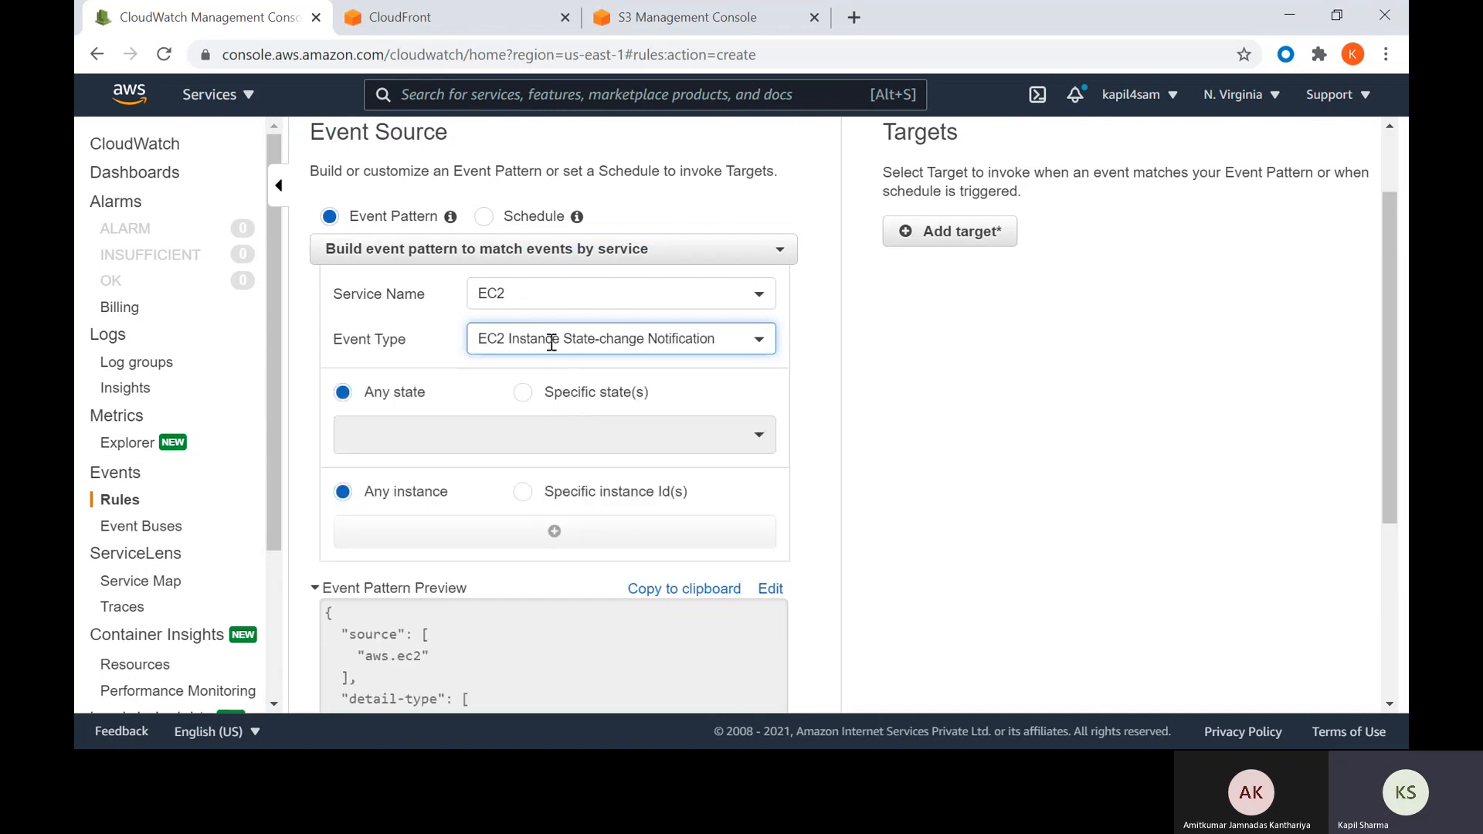
click(493, 333)
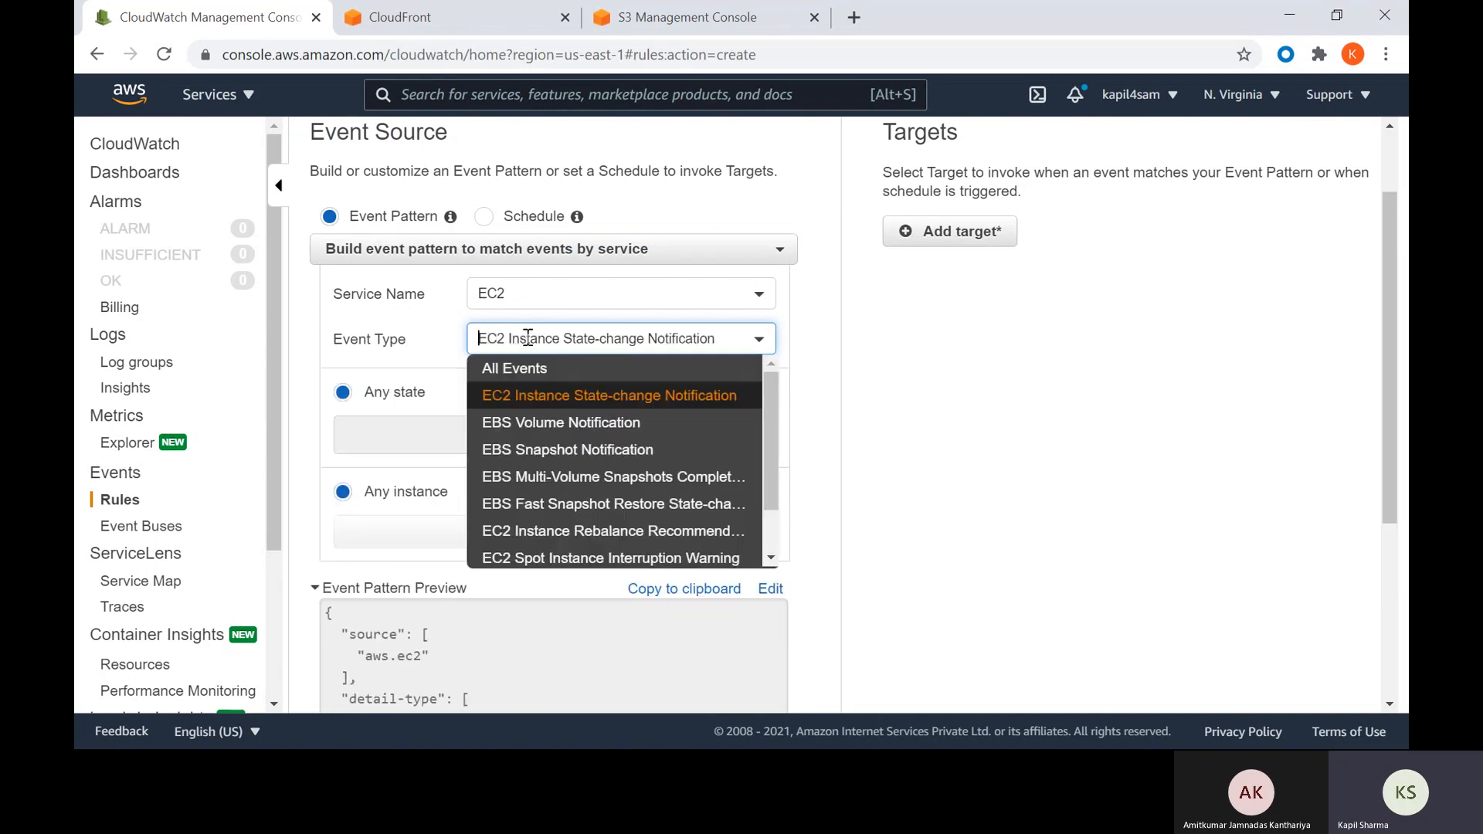
click(955, 404)
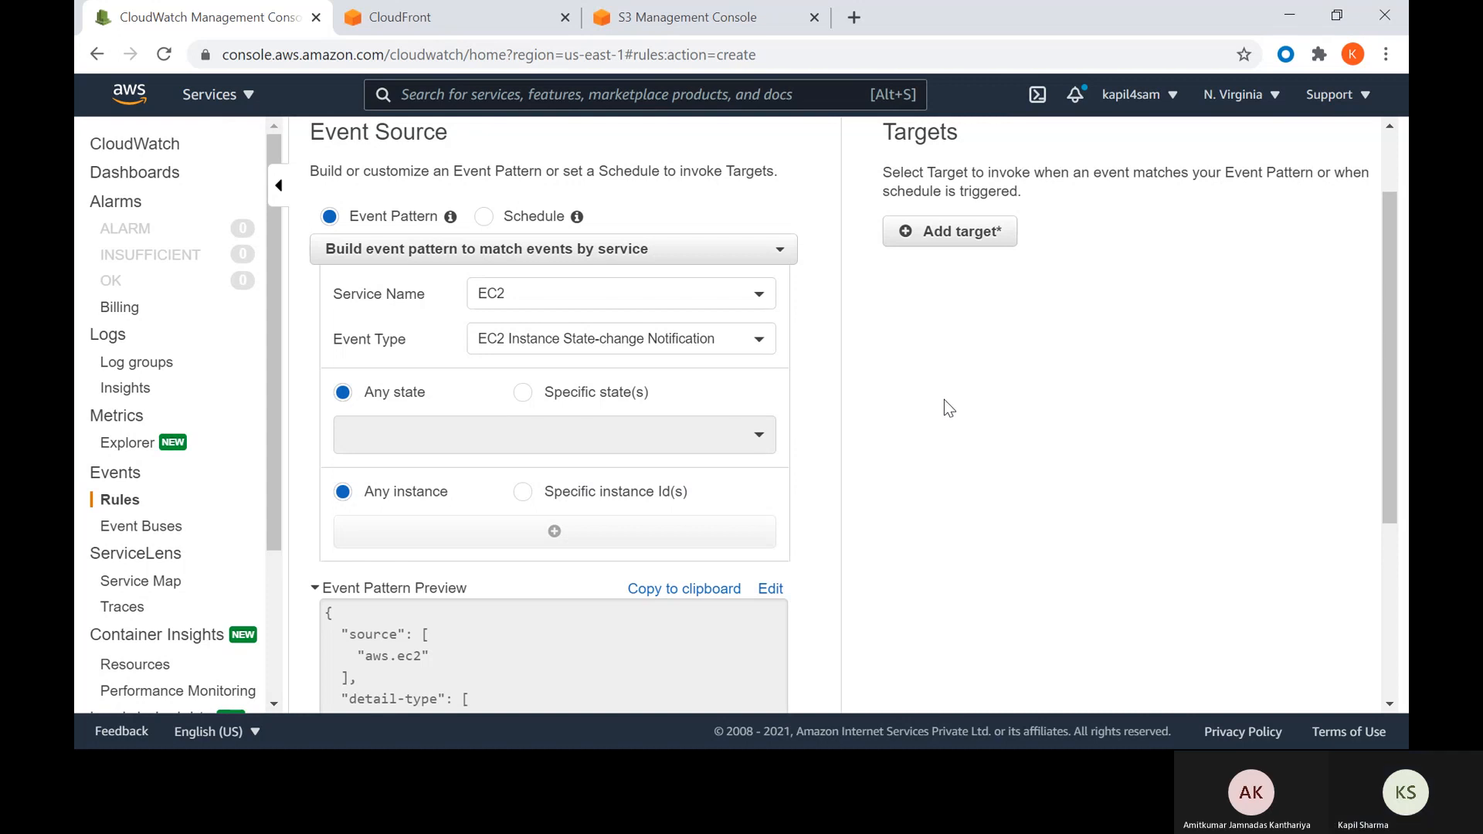
- Switch the rule from any state to specific states and look over the available instance states
click(525, 396)
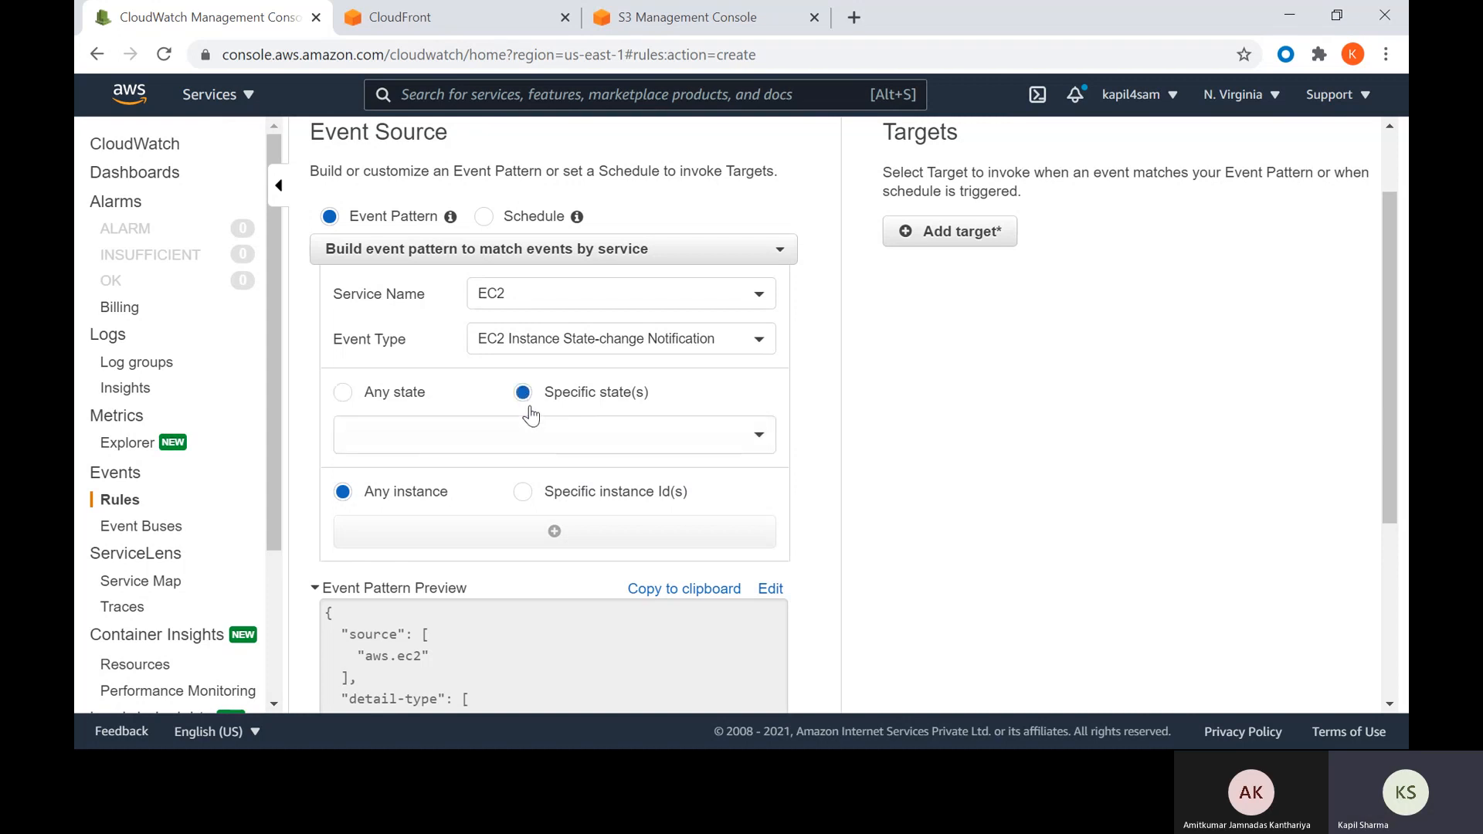
click(546, 437)
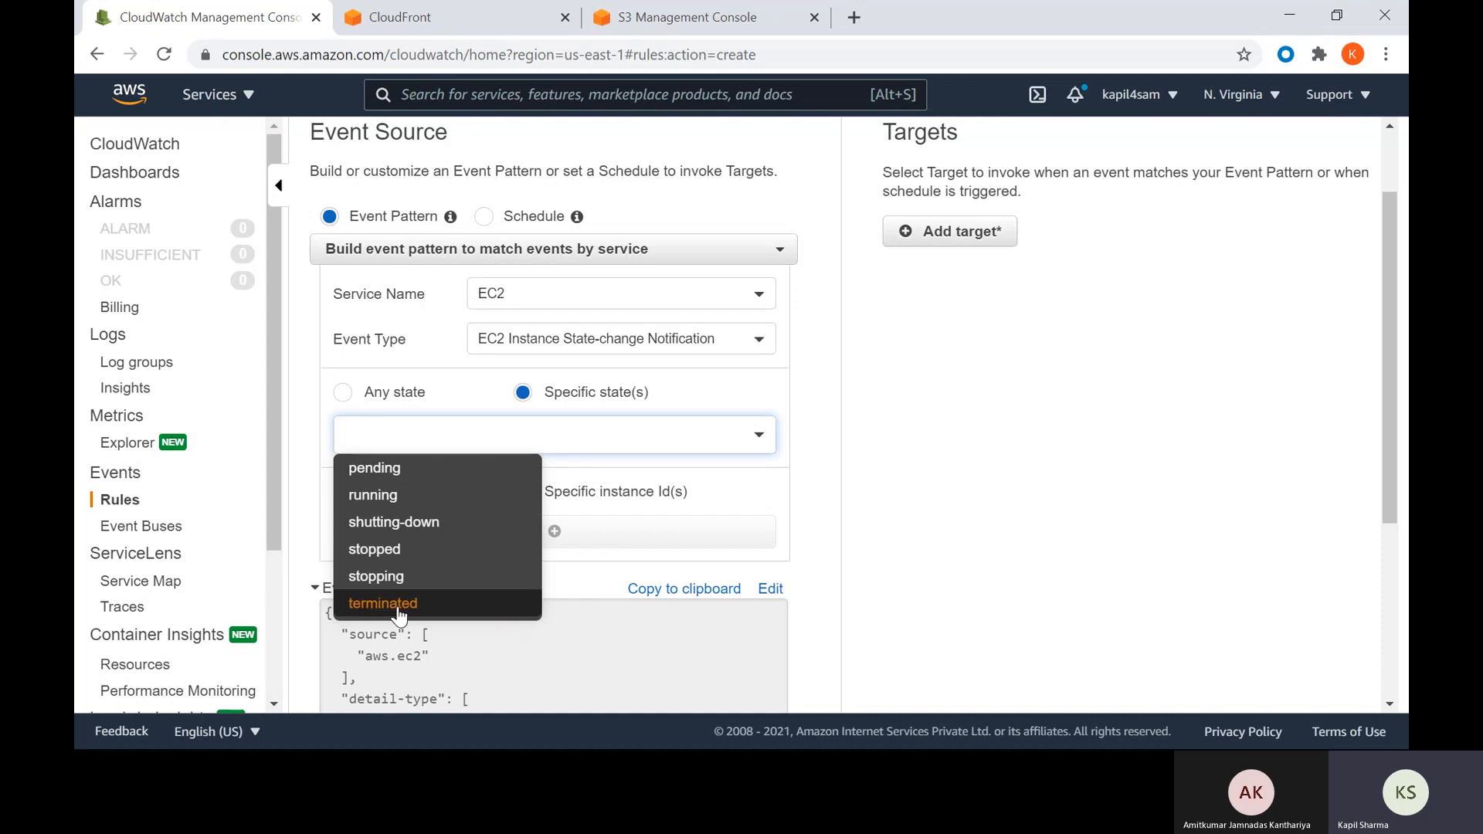
click(865, 506)
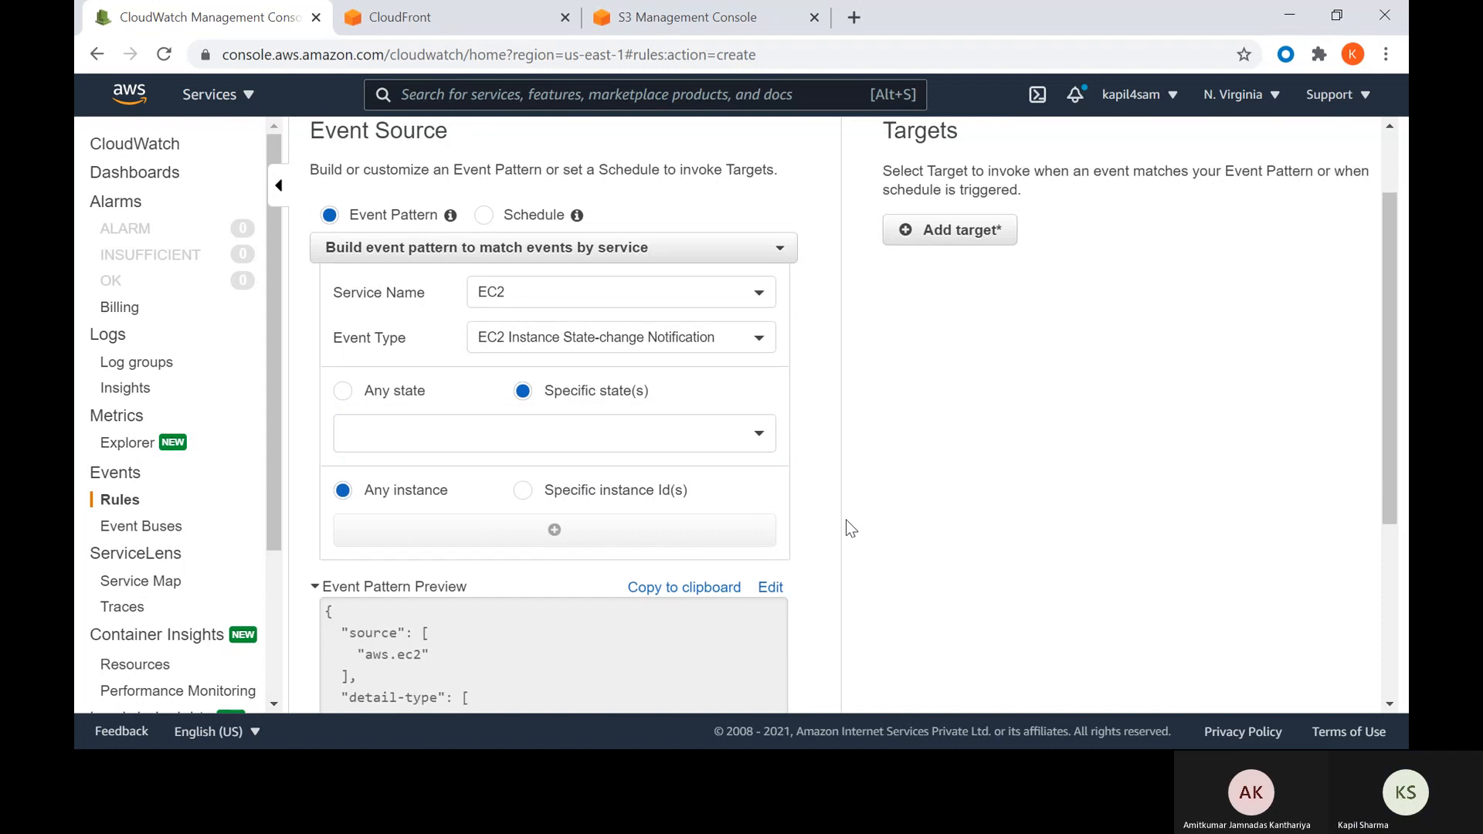
- Review the event pattern preview and the remaining CloudWatch sections from ServiceLens to Contributor Insights
scroll(845, 529, down, 4)
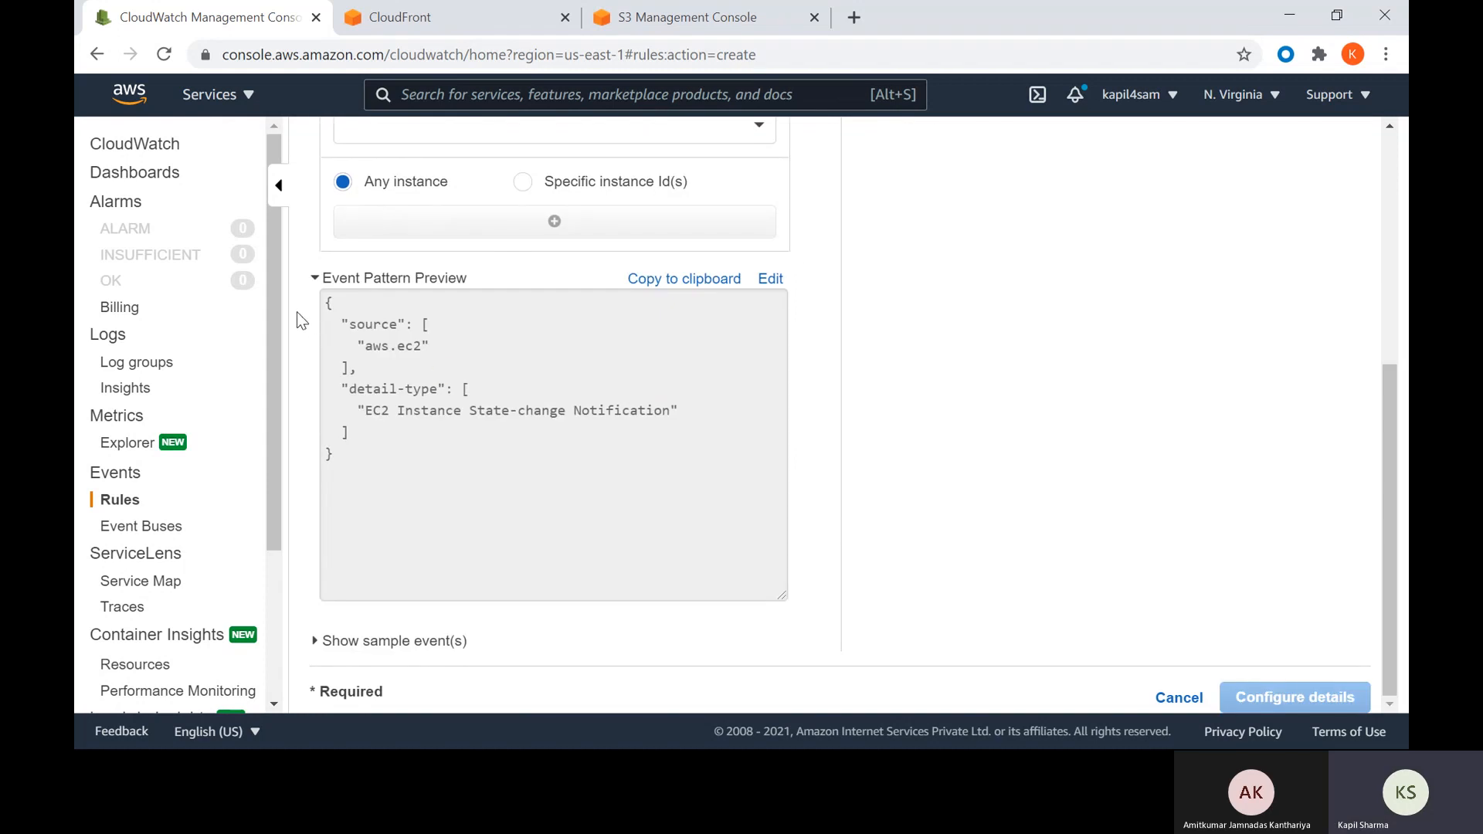
scroll(126, 532, down, 2)
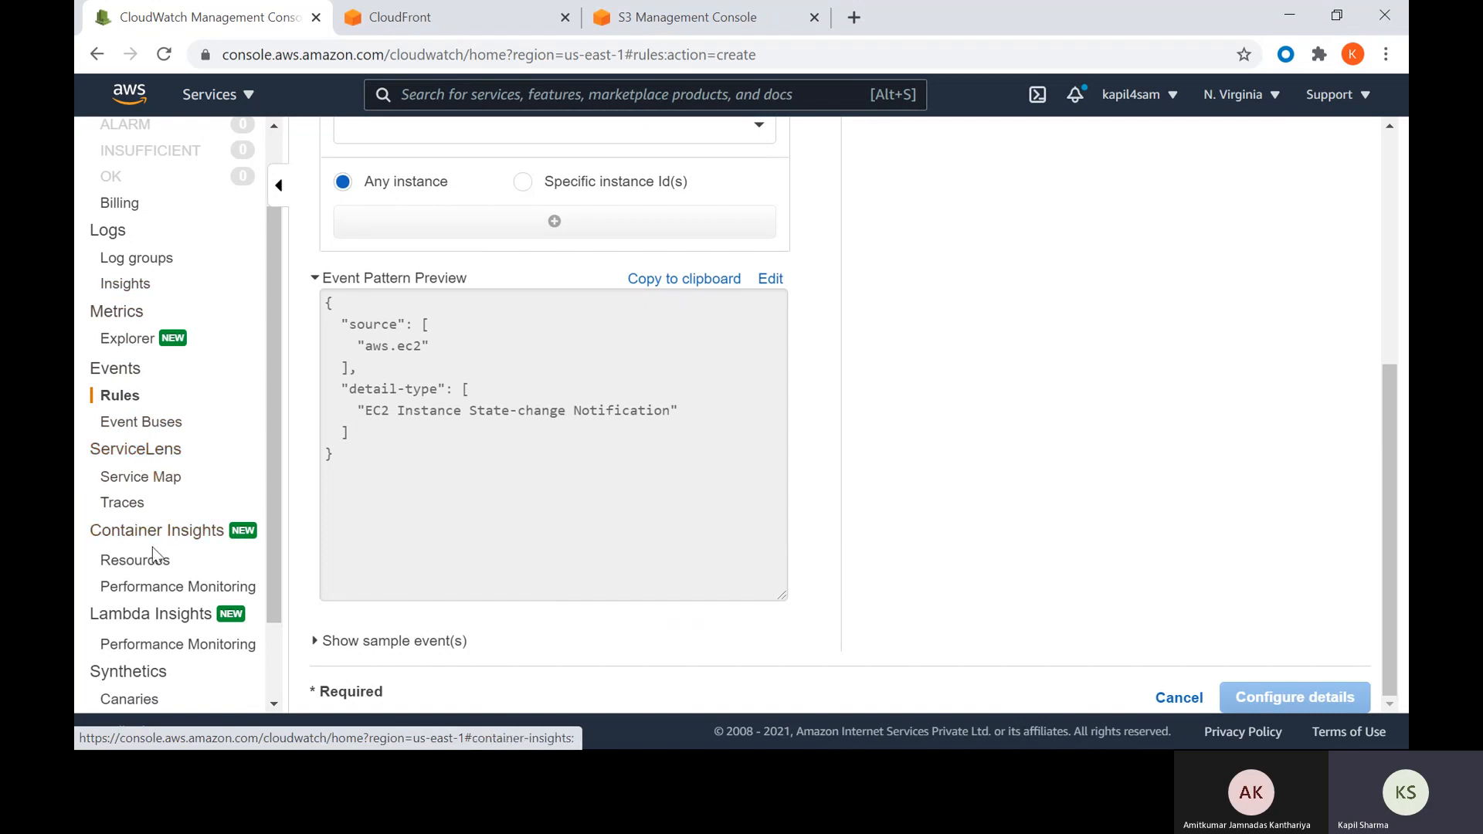
scroll(137, 610, down, 1)
scroll(132, 603, down, 1)
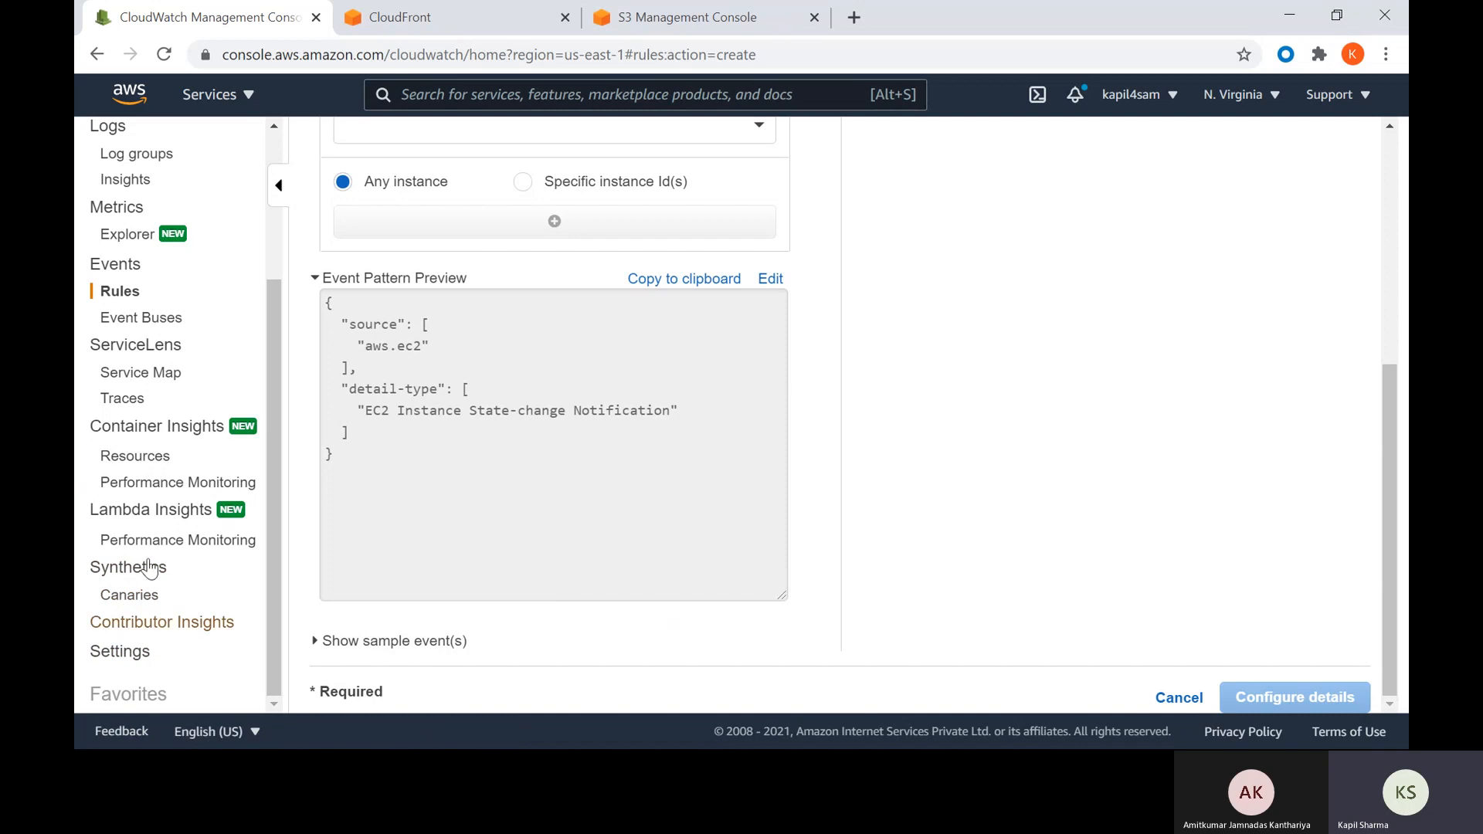
- Look over the CloudWatch metrics overview and create a new dashboard named MyDashboard
scroll(118, 482, up, 3)
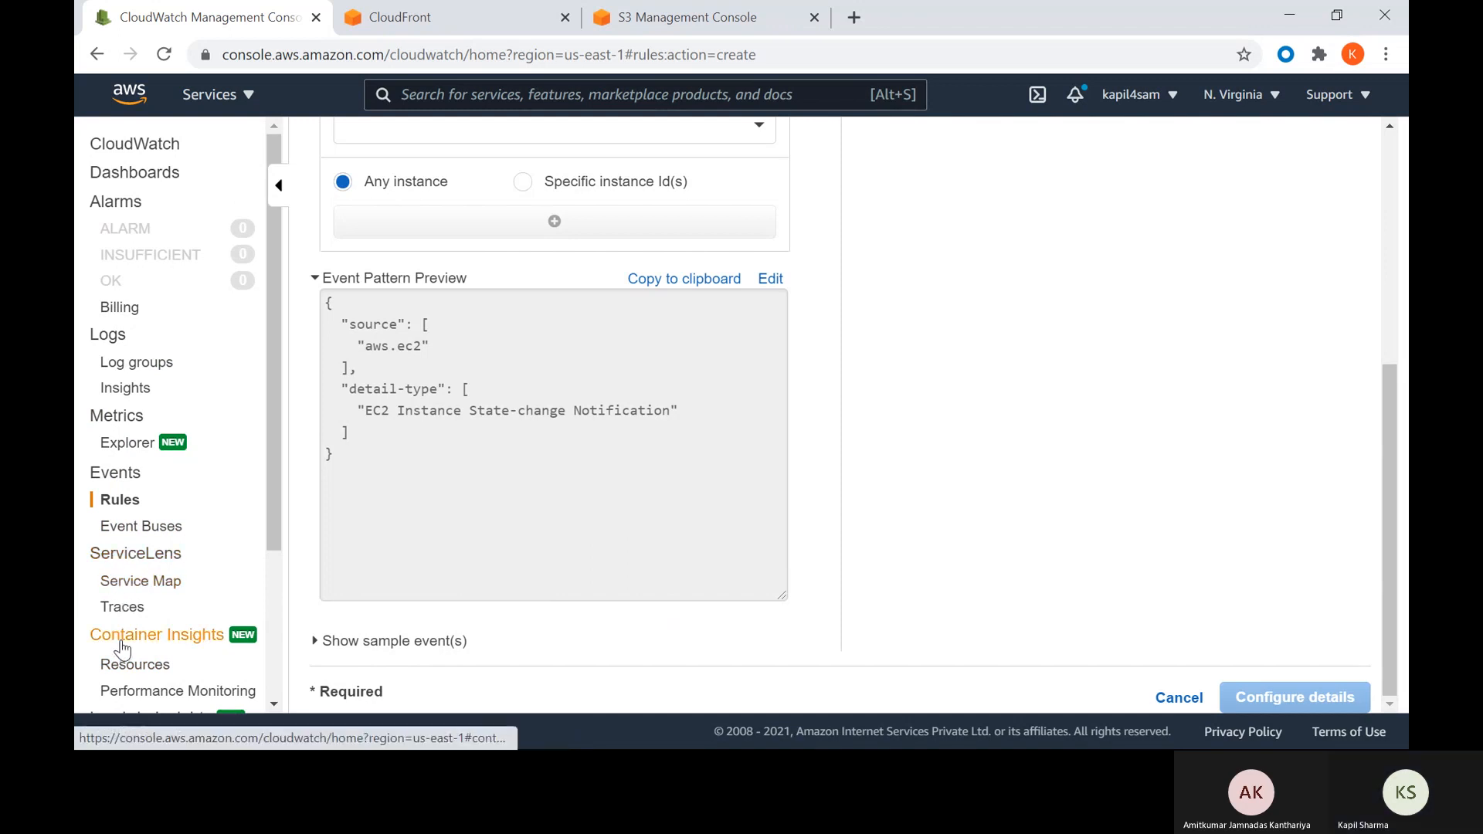
click(138, 418)
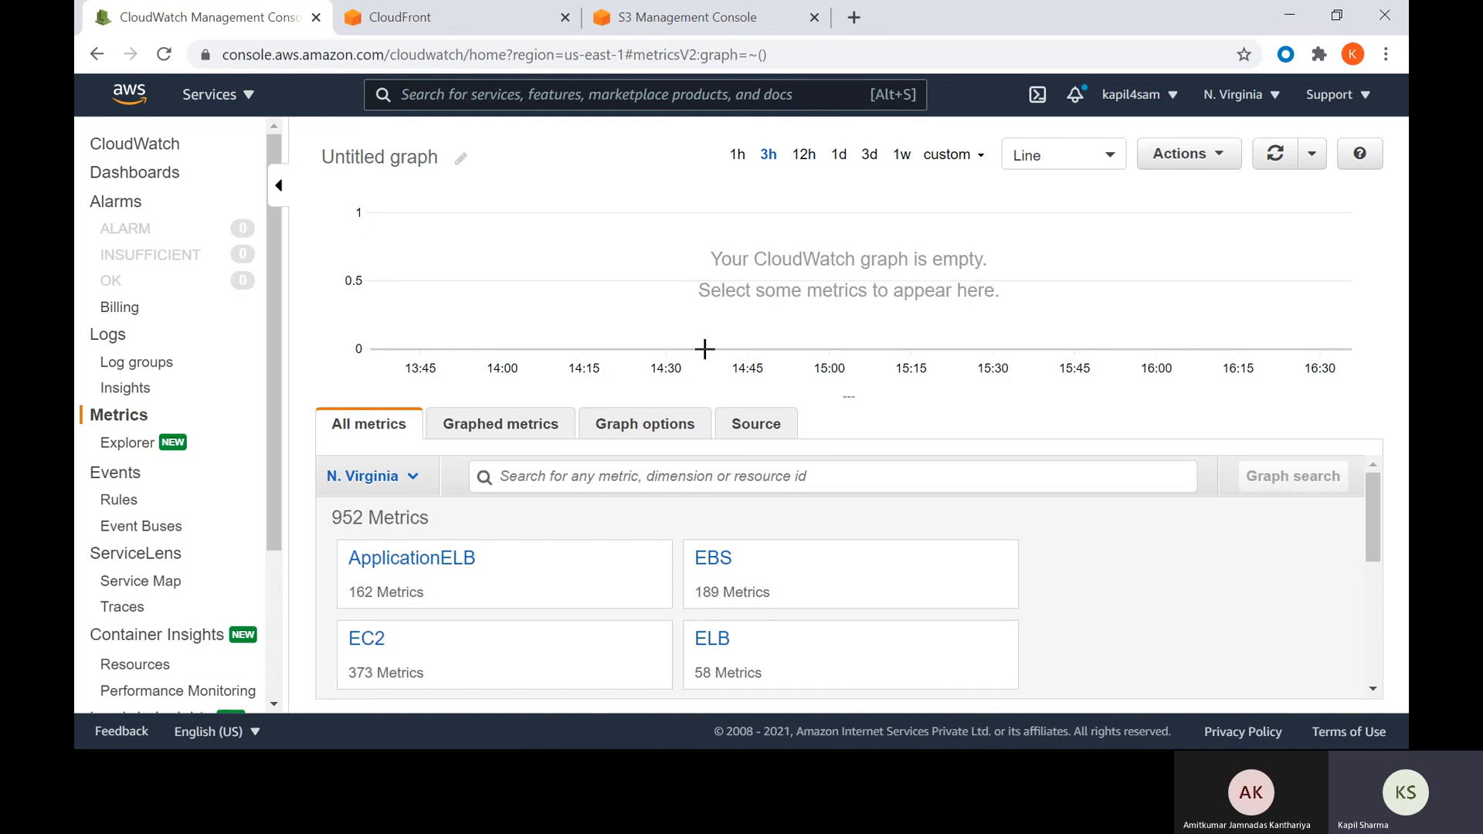
click(120, 174)
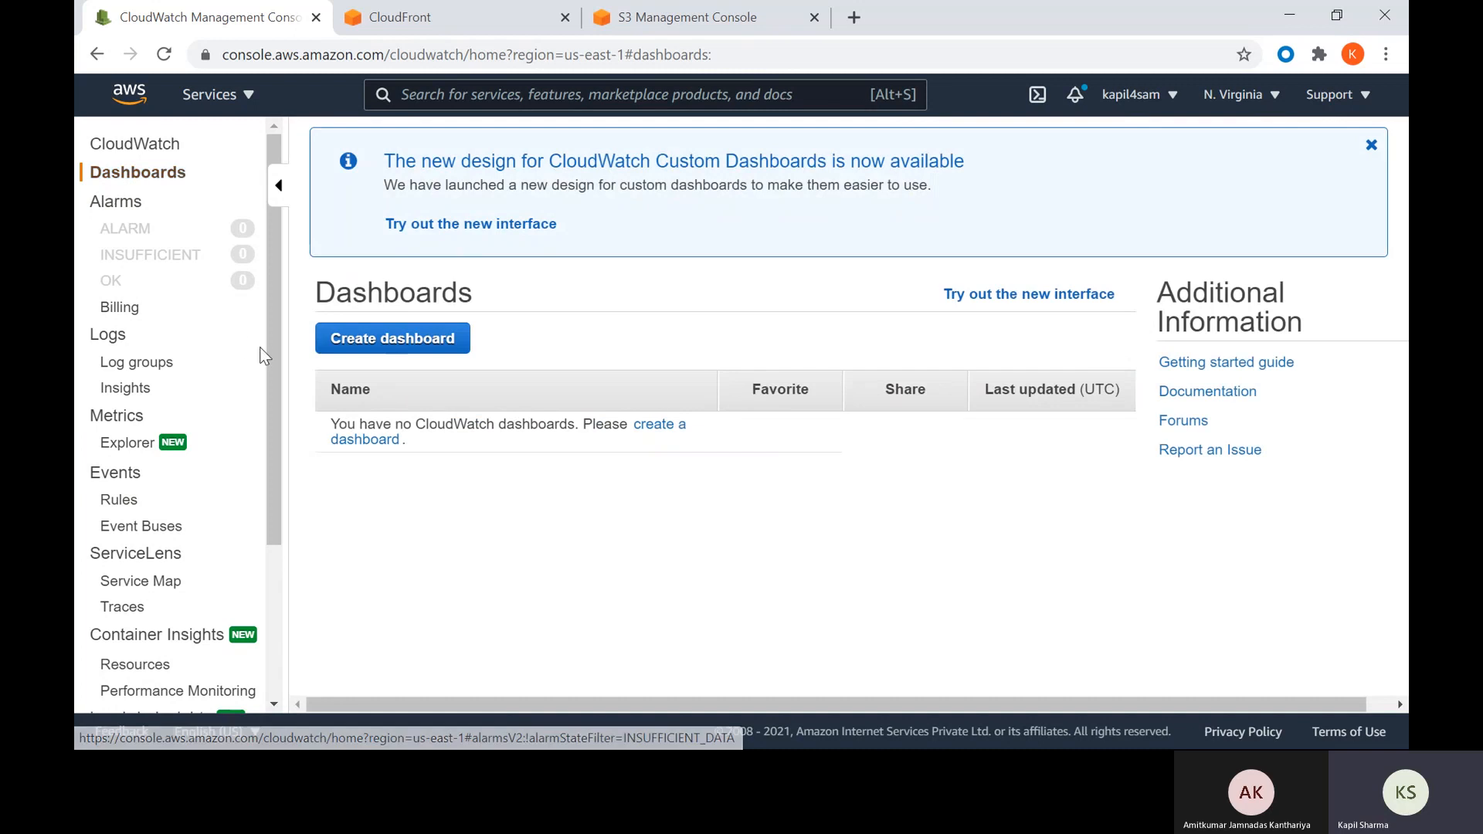
click(379, 340)
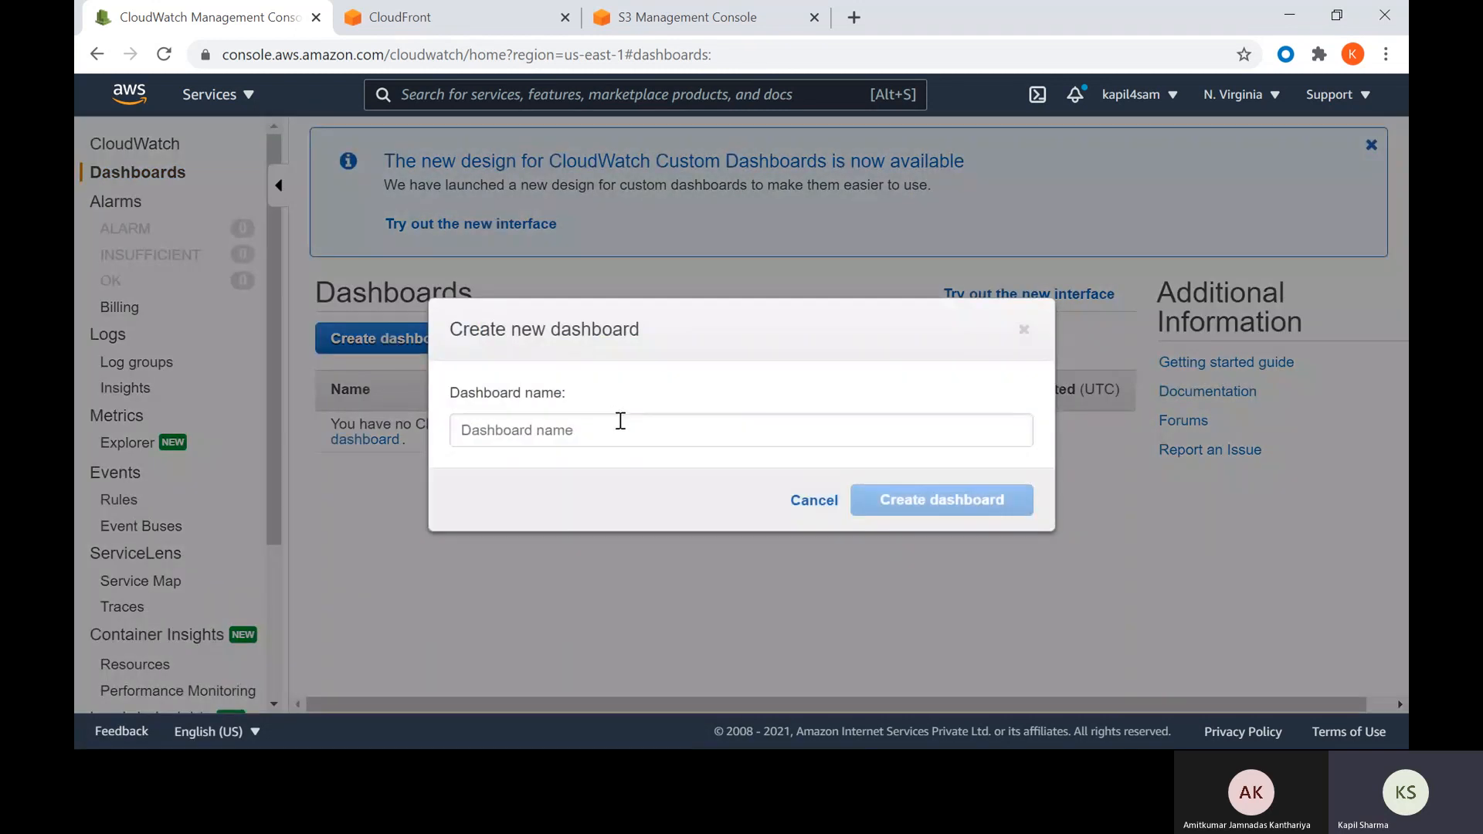
click(624, 438)
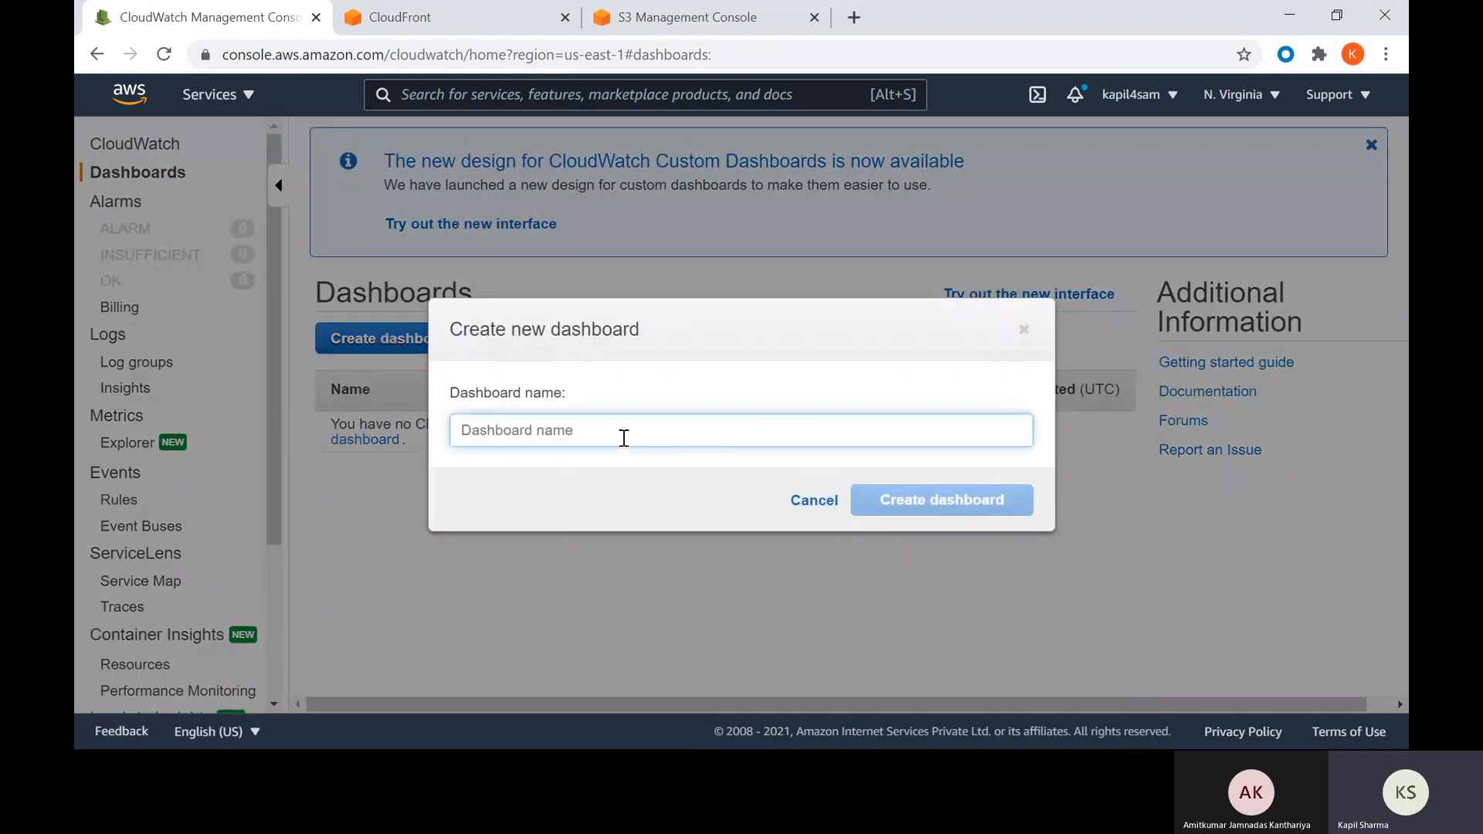
text(MyDashboard)
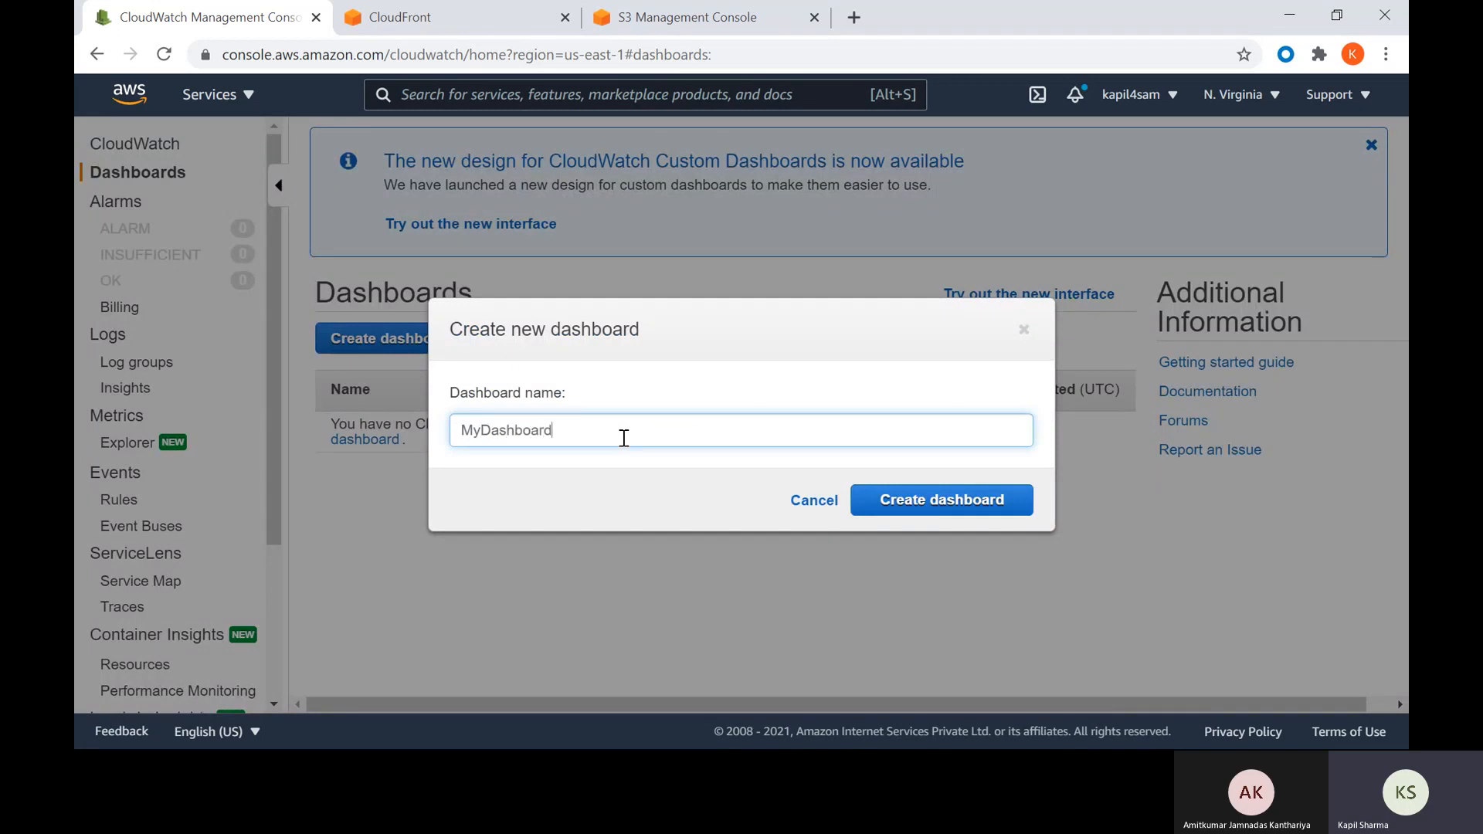
click(901, 511)
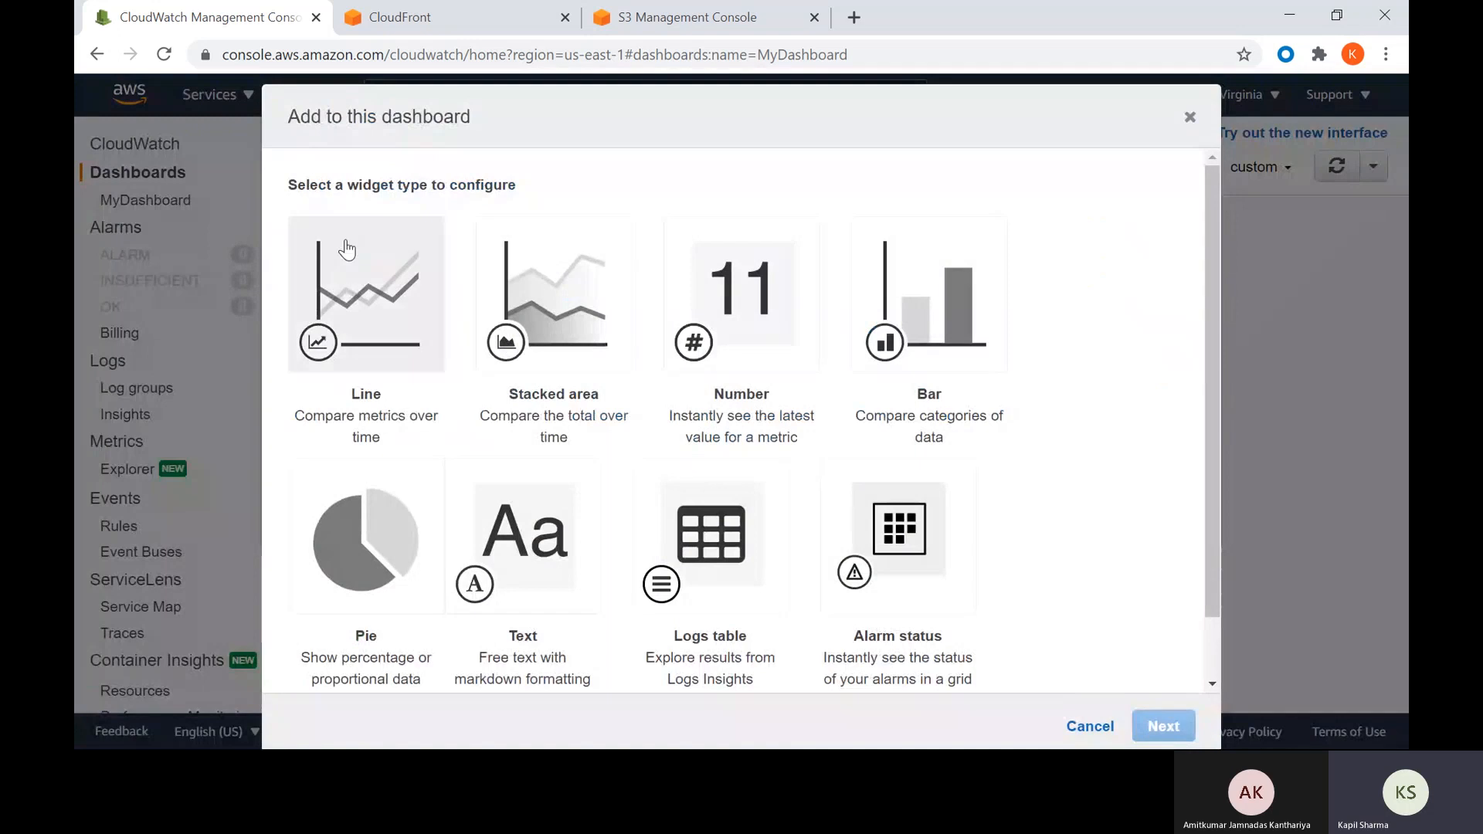
- Add a Line widget to the dashboard with Metrics as its data source
click(364, 323)
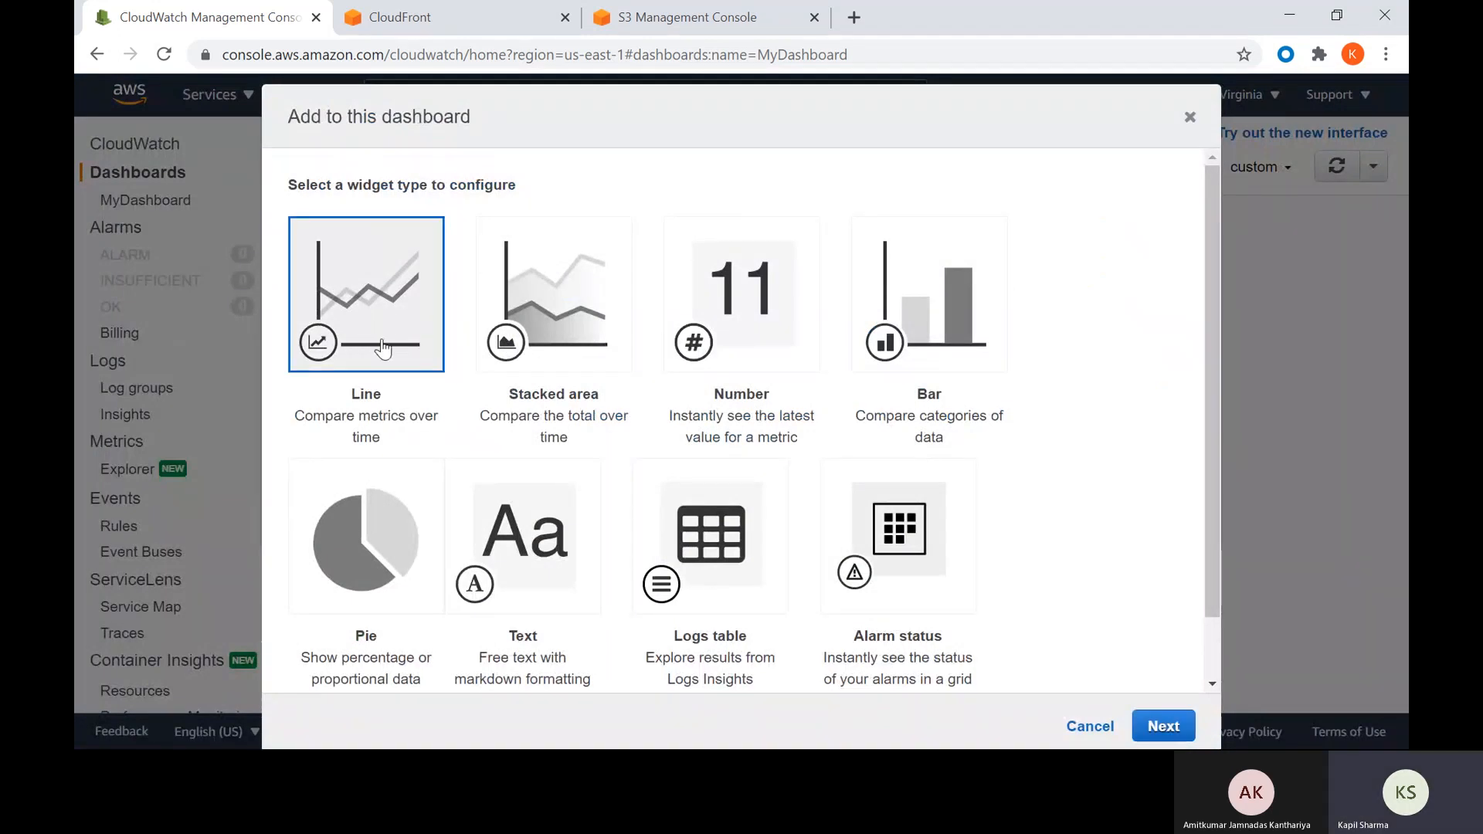
scroll(1043, 614, down, 1)
click(1161, 726)
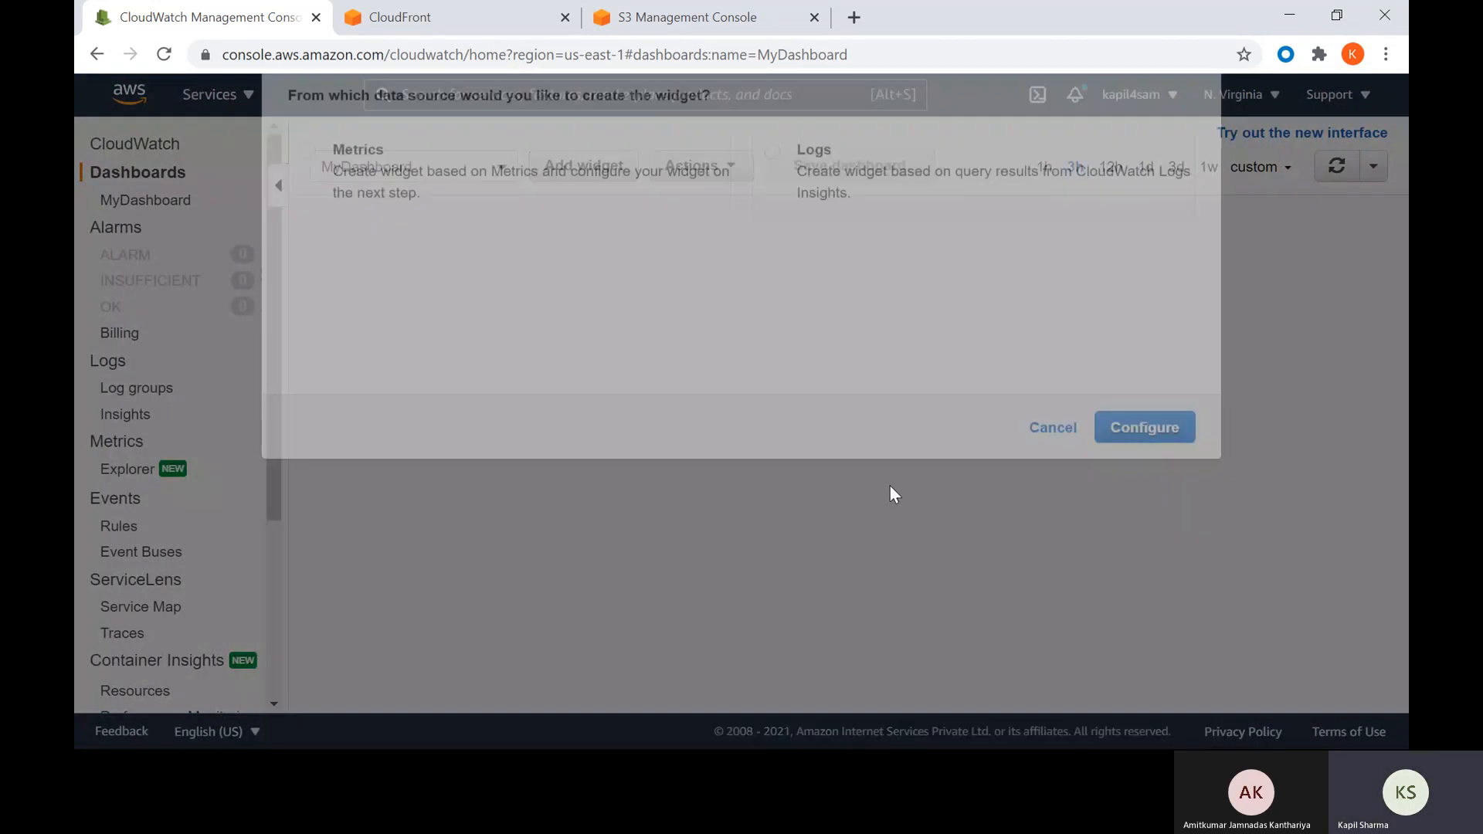
click(410, 268)
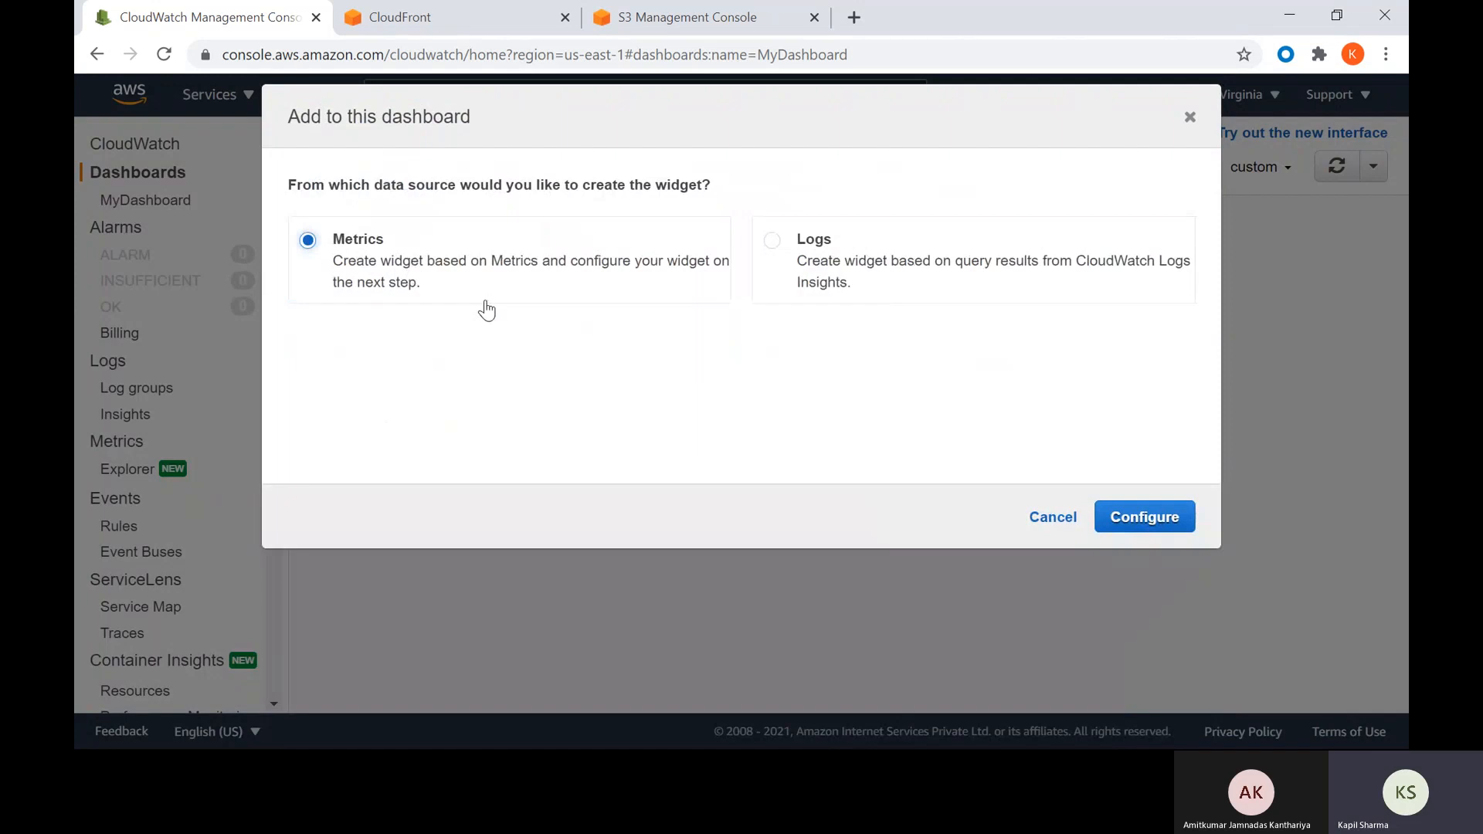
click(1095, 523)
- Browse to the EC2 per-instance metrics for the graph and filter them by cpu
scroll(440, 640, down, 1)
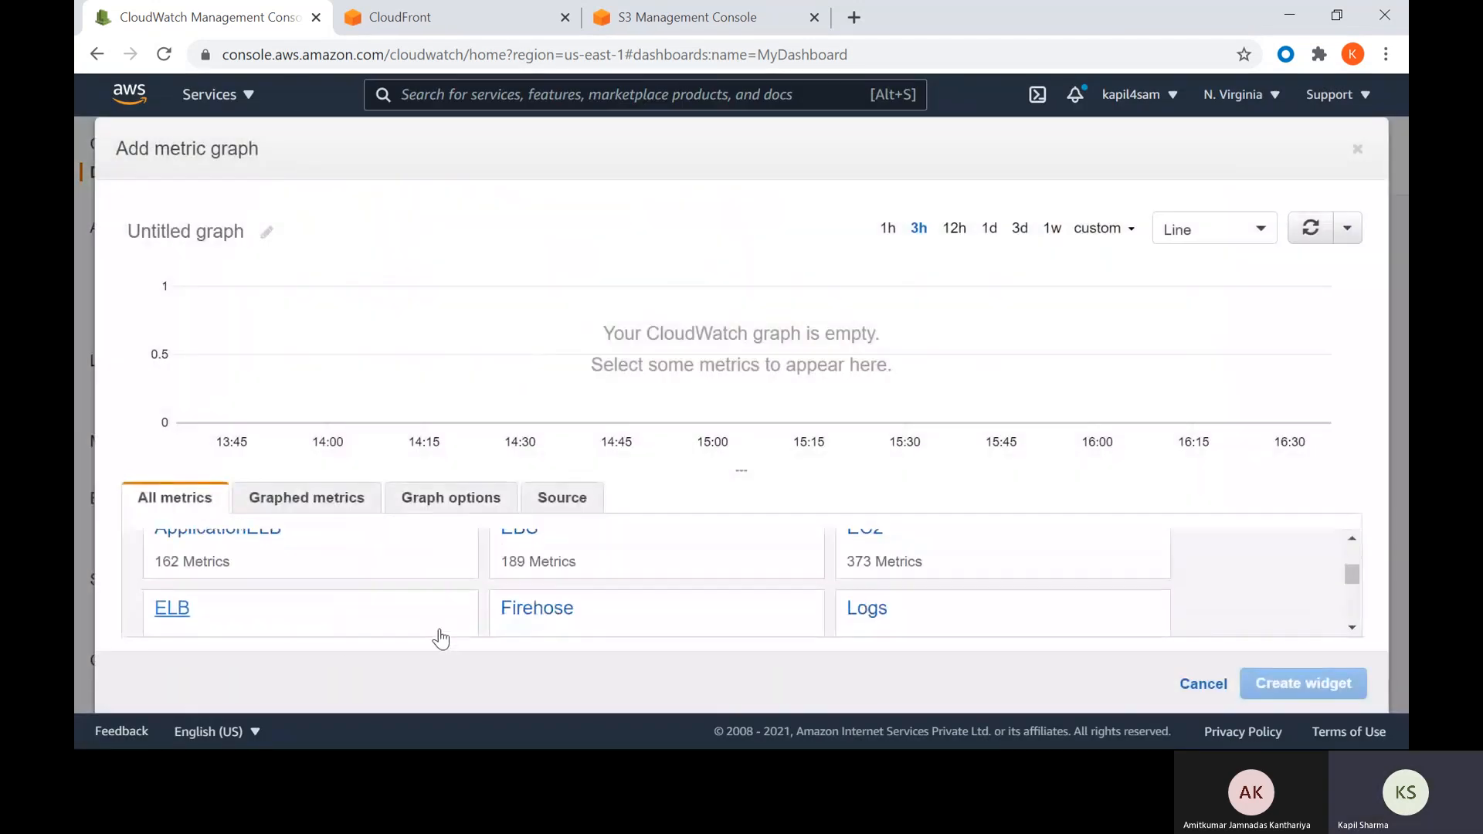
scroll(541, 575, up, 2)
click(854, 630)
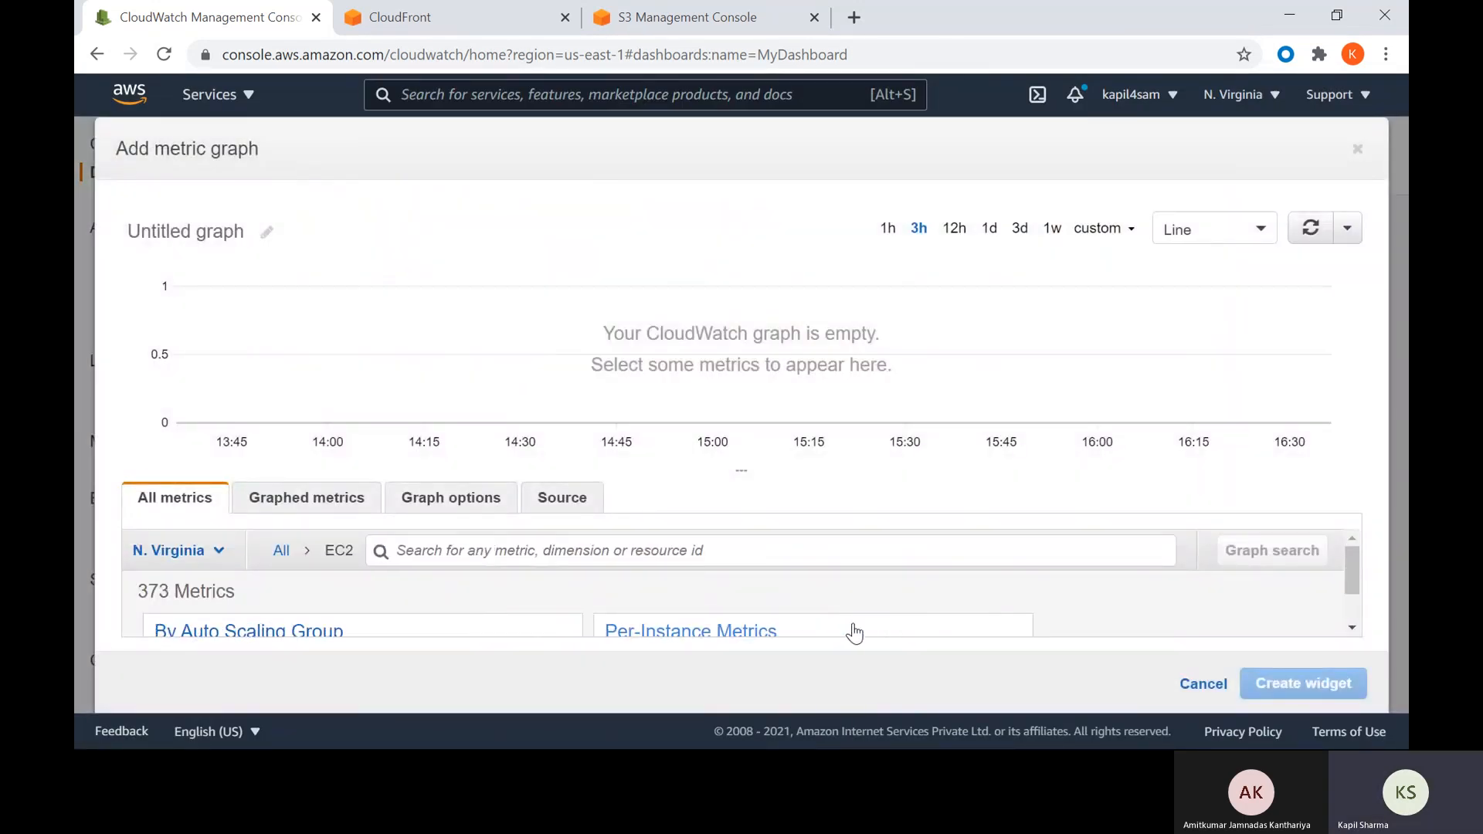
scroll(595, 579, down, 1)
click(656, 576)
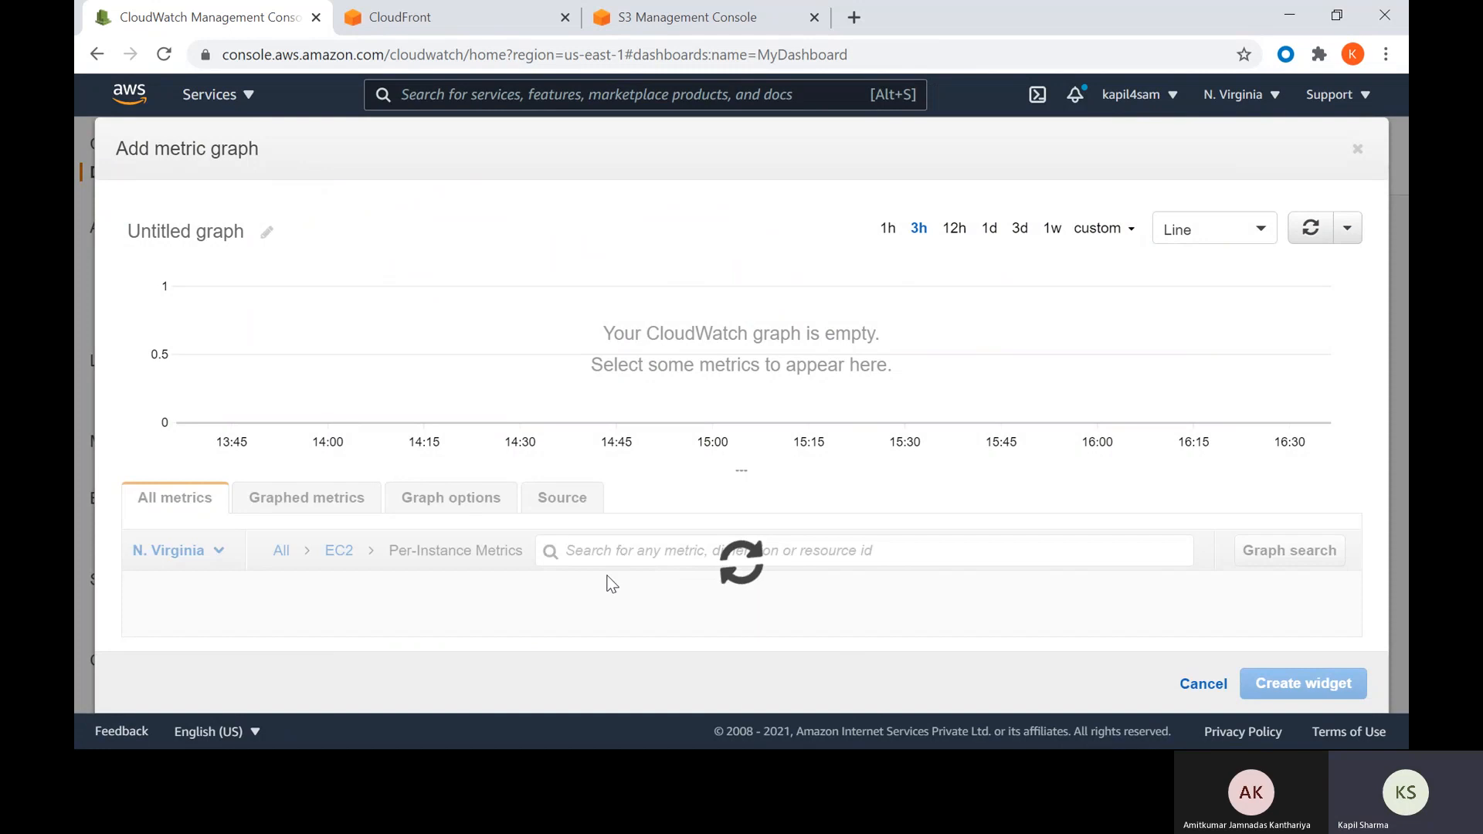
click(745, 550)
text(cpu)
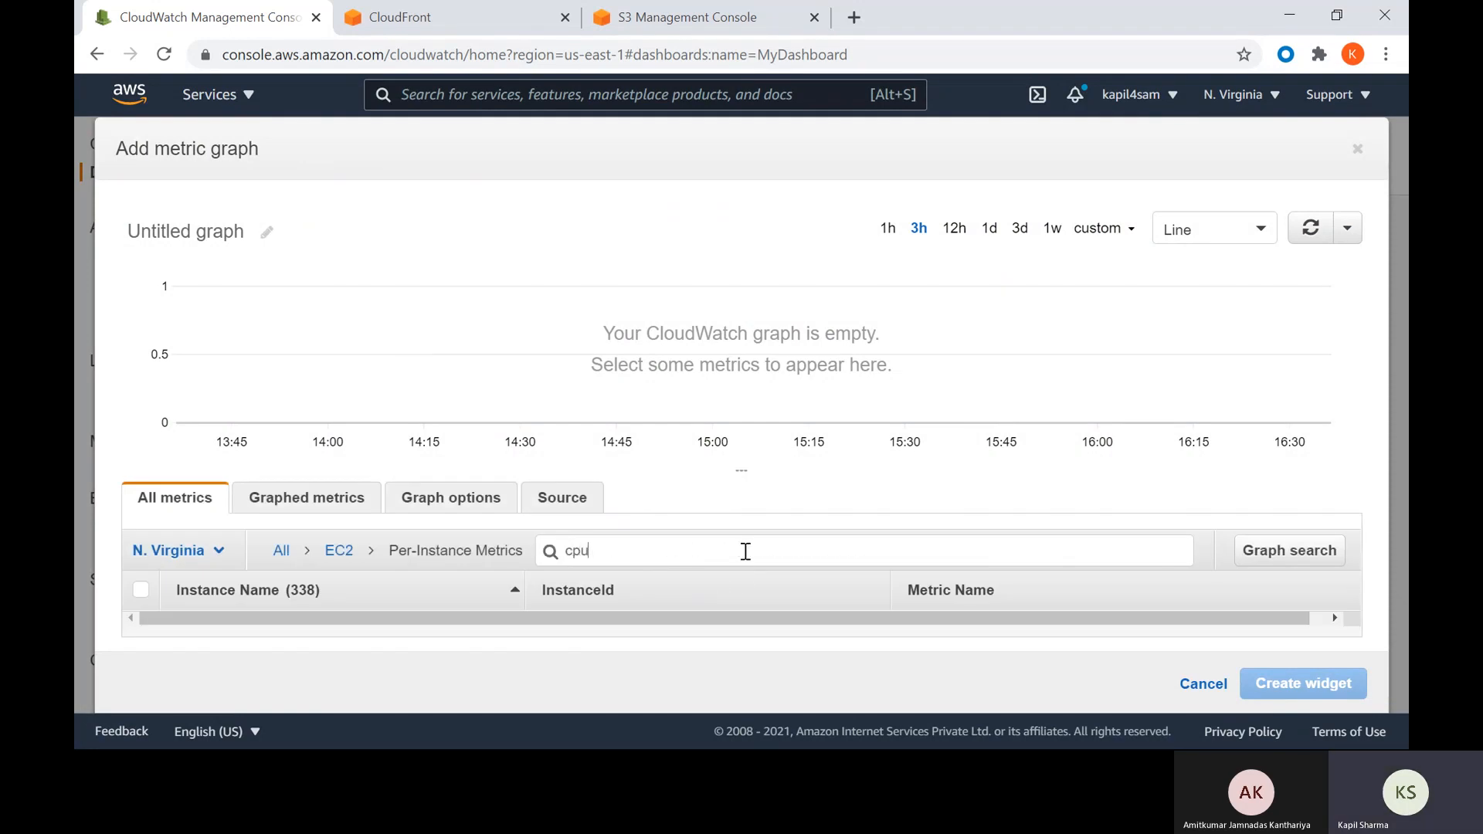
text( util)
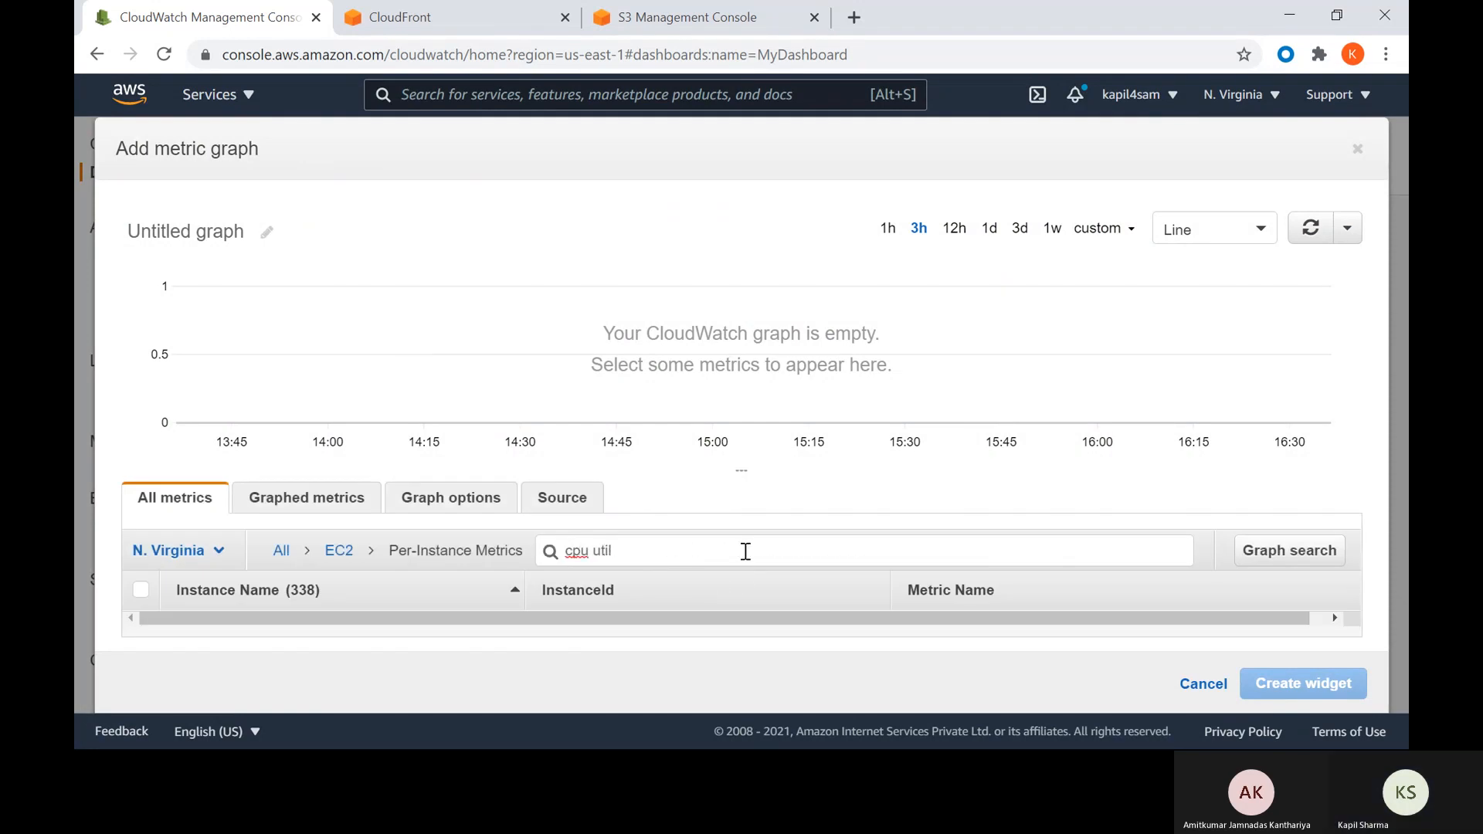
key(Return)
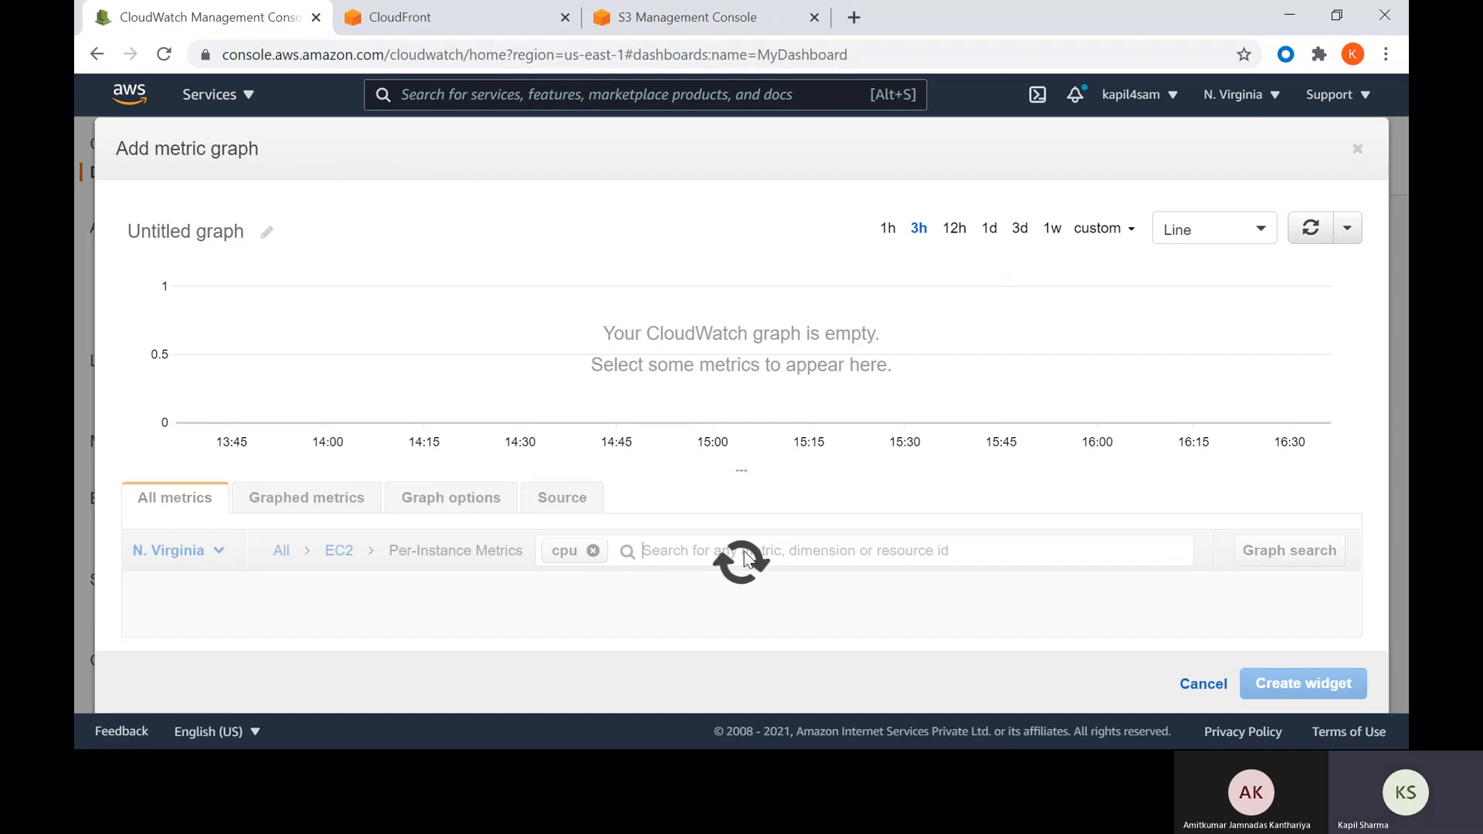
- Create the widget from the first listed instance's CPUUtilization metric and enlarge it on the dashboard
key(ctrl+minus)
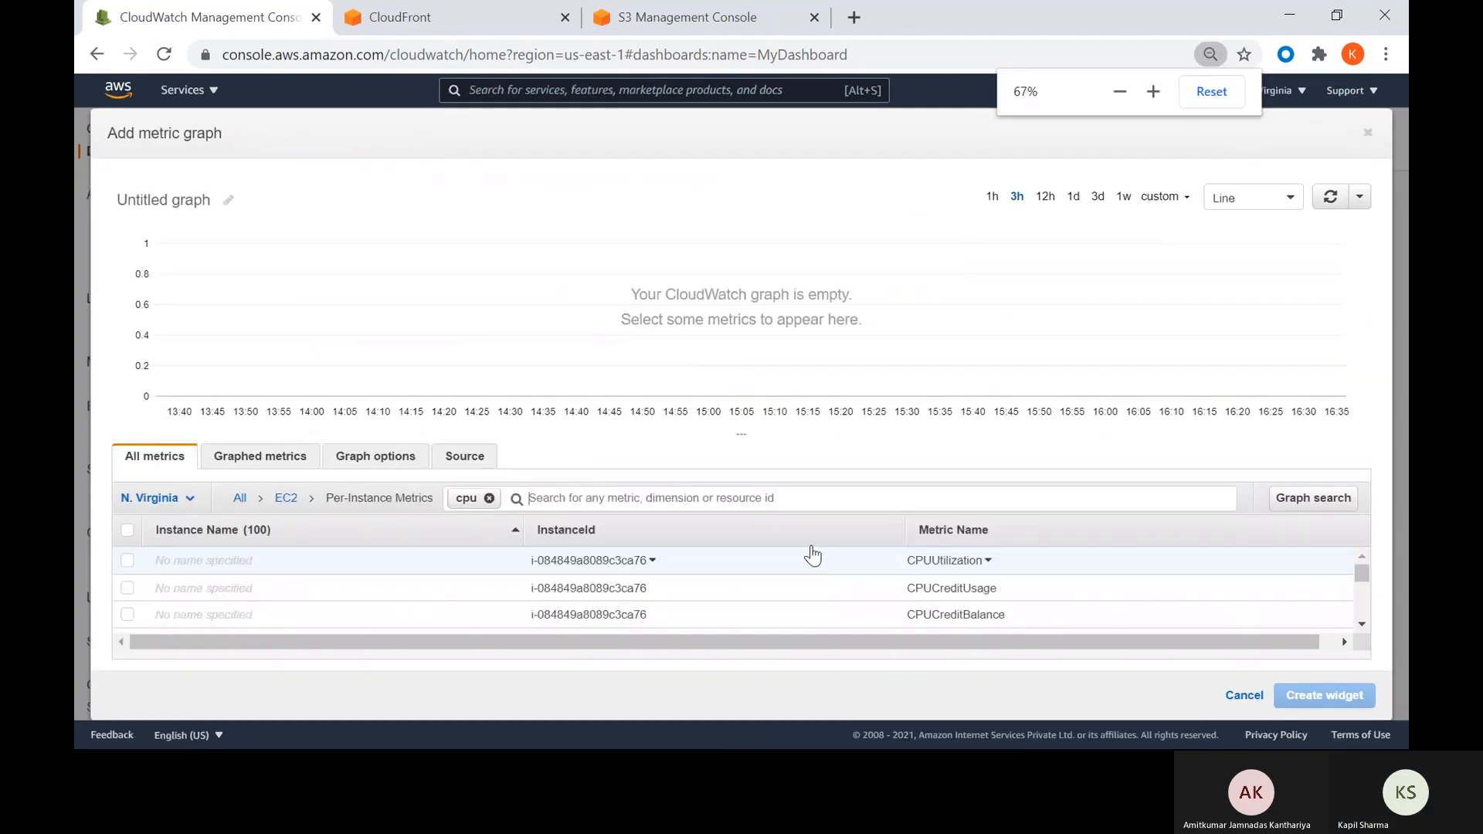
click(947, 480)
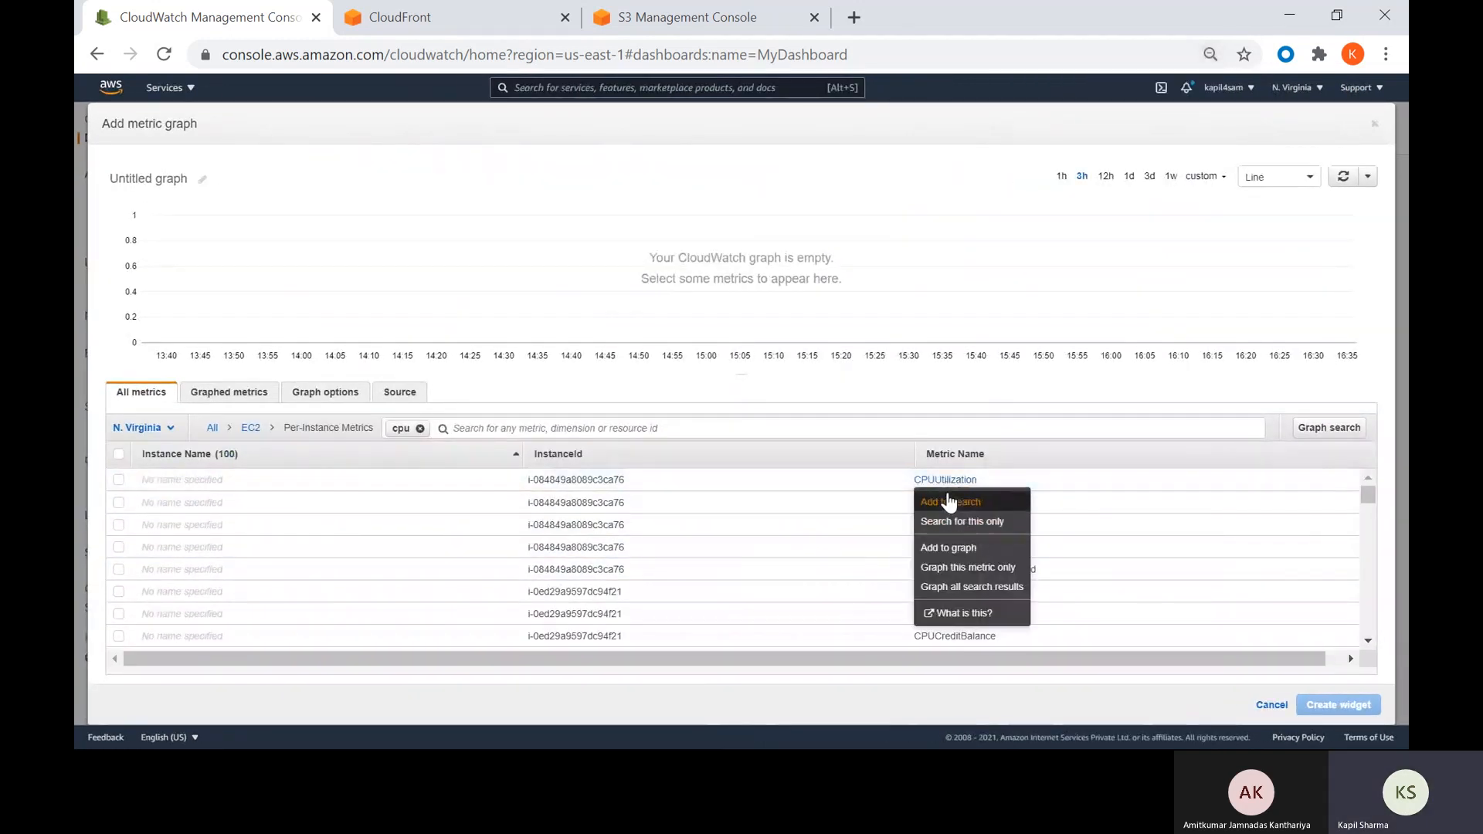
click(707, 485)
click(1345, 699)
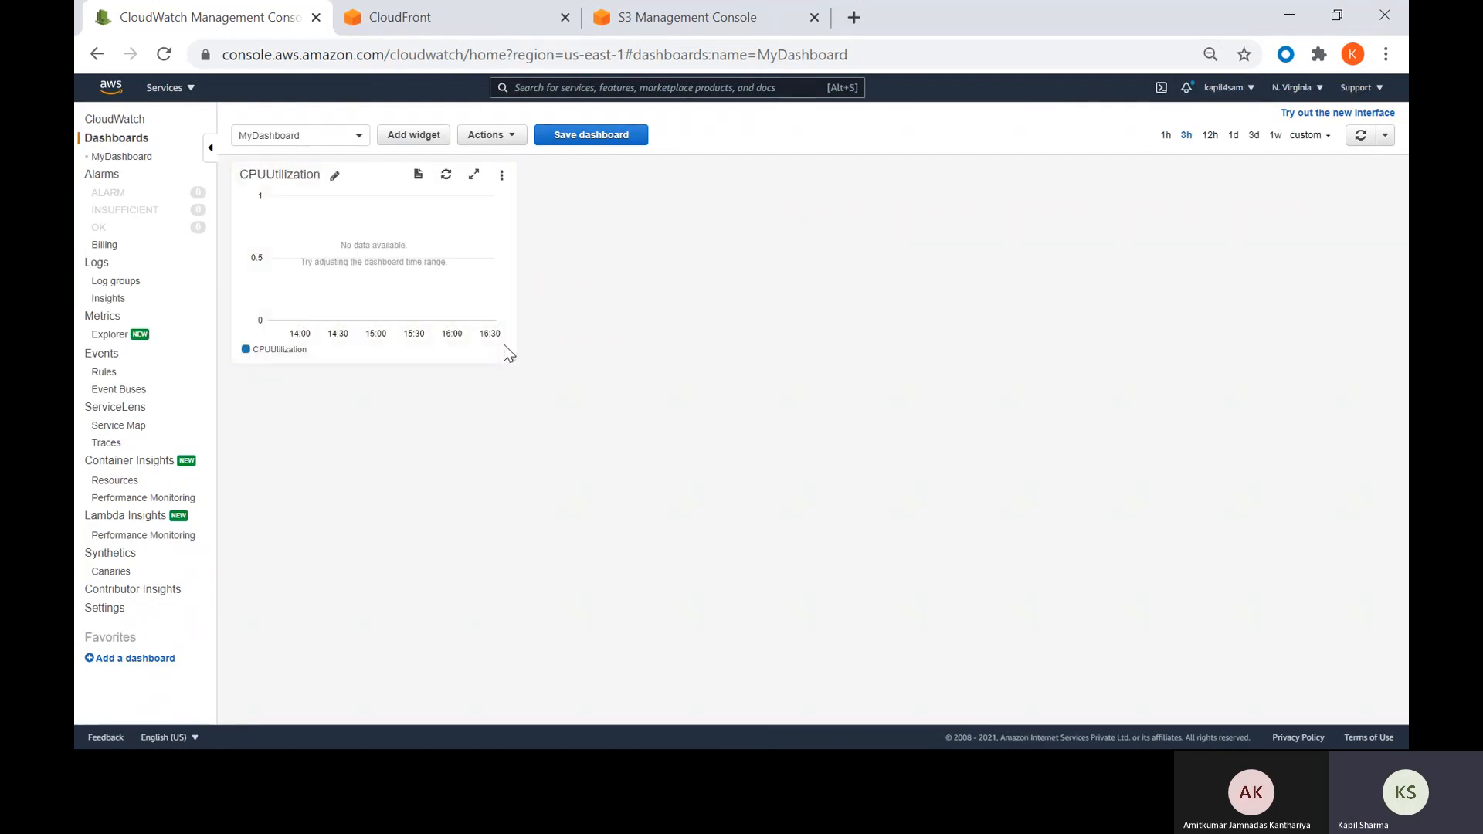
drag(510, 356, 725, 465)
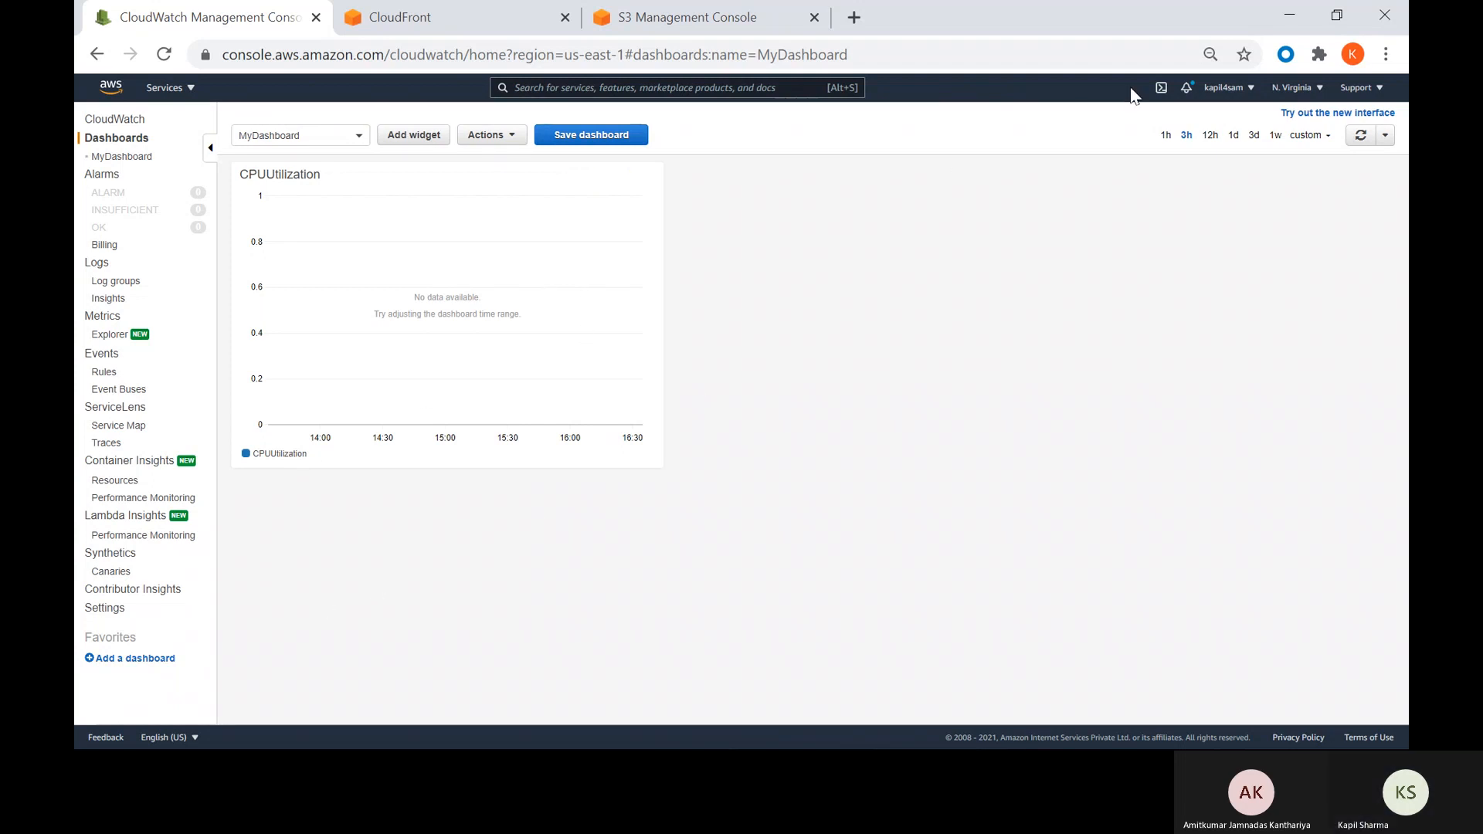
- Switch to the PowerPoint presentation and look through the slides from AWS - CloudWatch to the CloudTrail auditing service and closing slide
key(alt)
key(Tab)
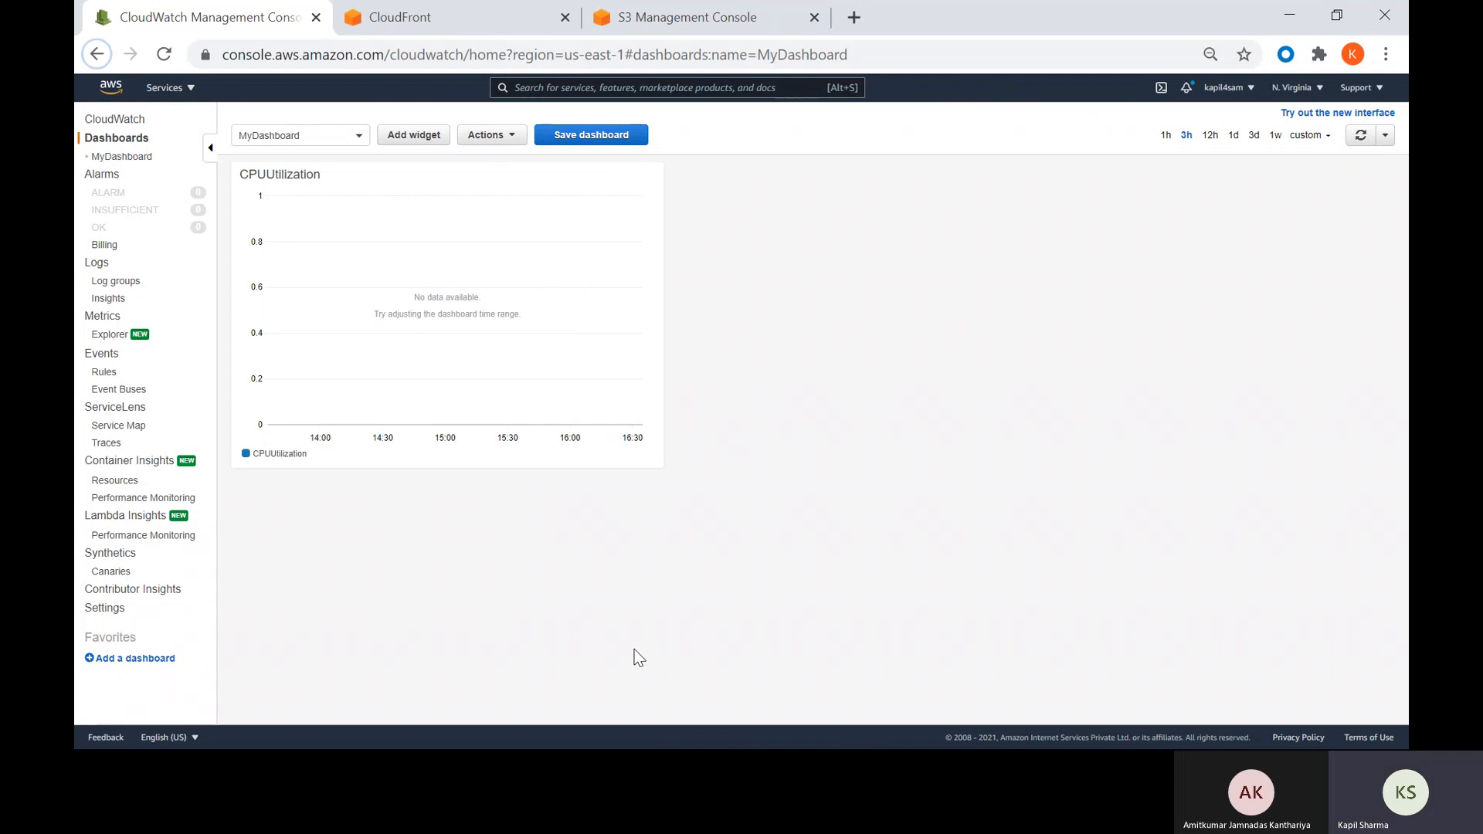
key(alt+Tab)
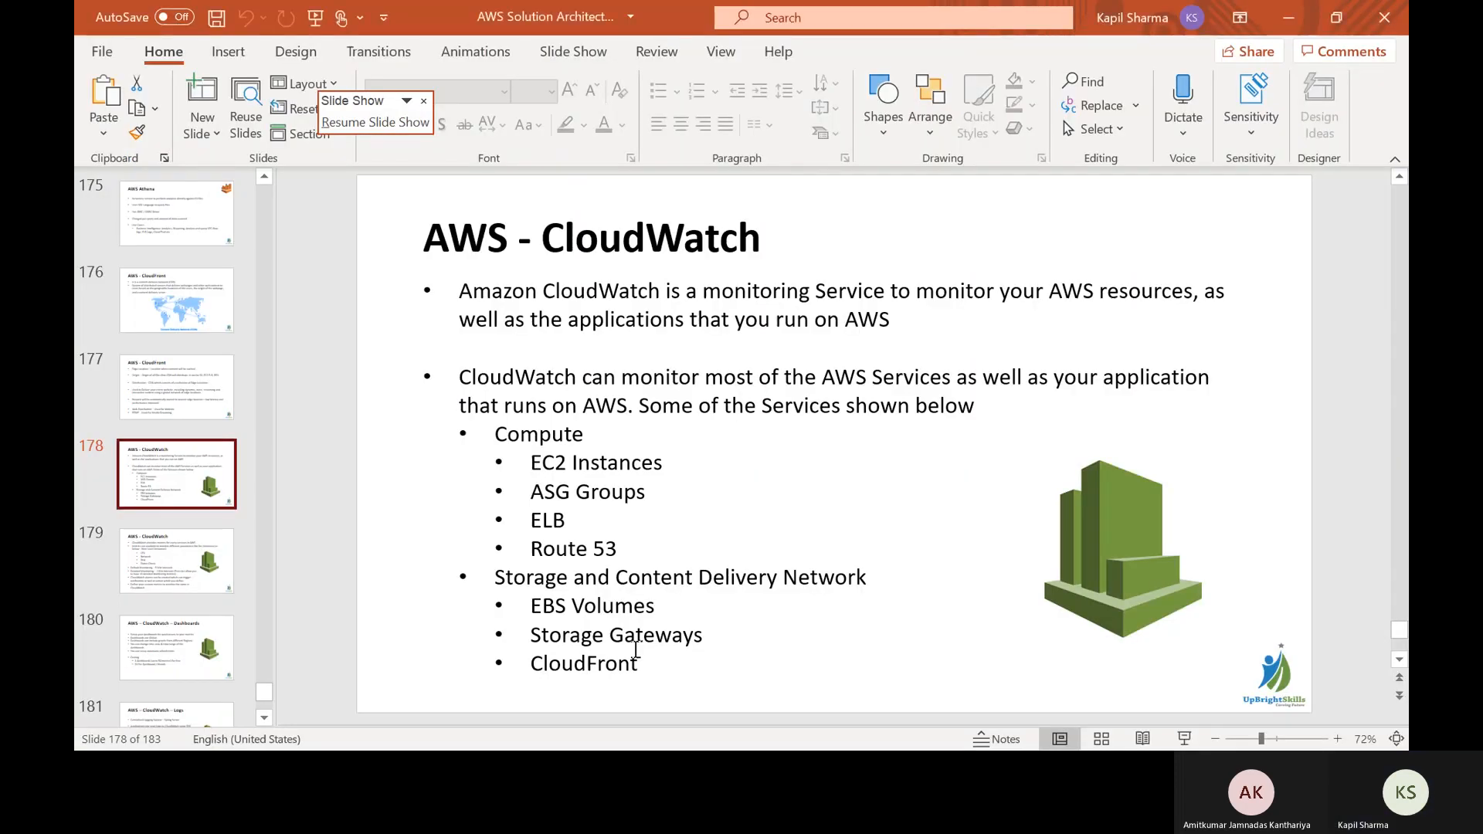
key(Page_Down)
key(Page_Down)
key(Page_Down)
key(Page_Down)
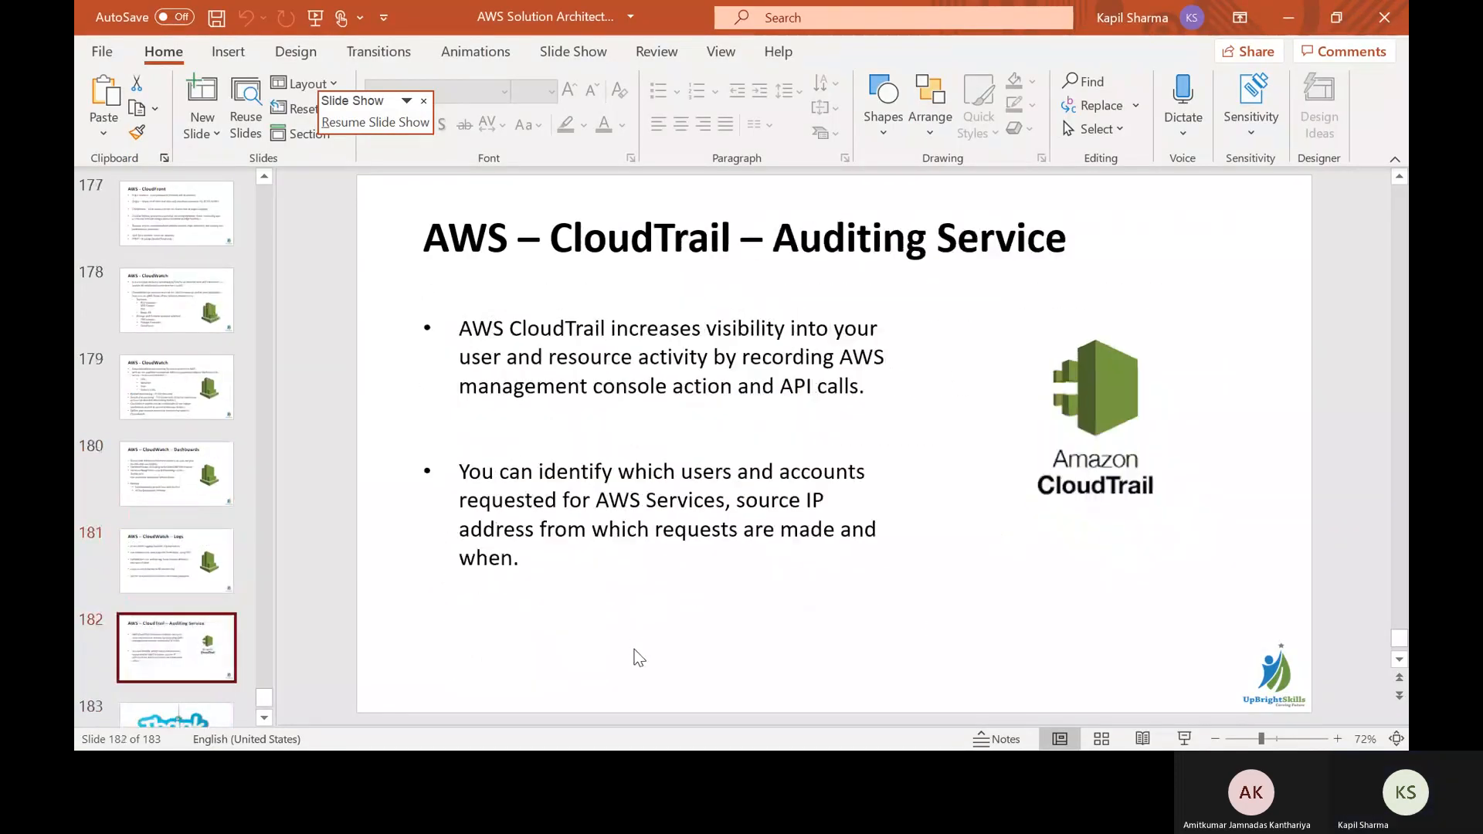
key(Page_Down)
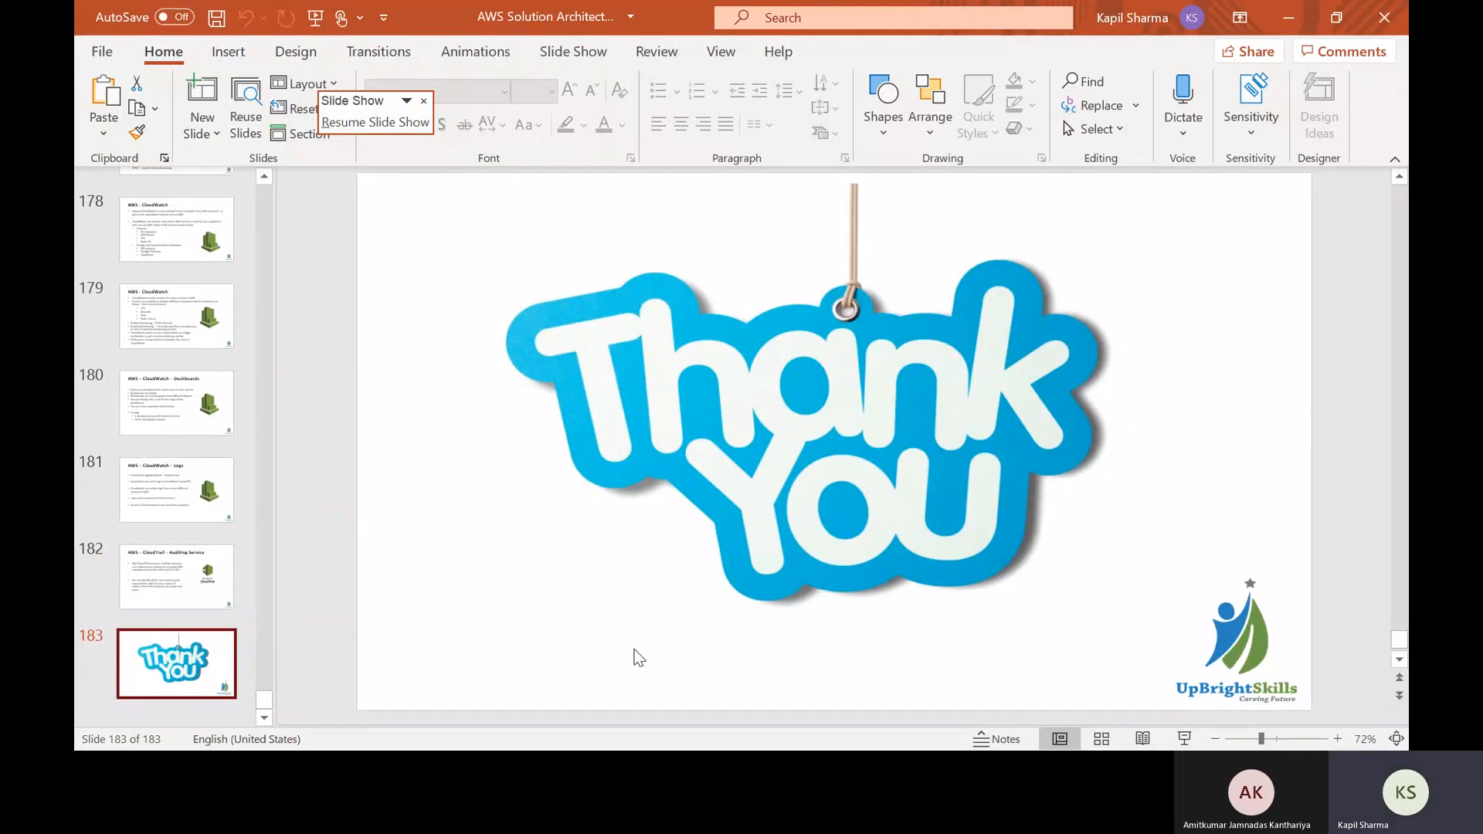
key(Page_Up)
- Switch back to the AWS console in the browser, open the CloudTrail service and dismiss its new console experience notice
key(alt+Tab)
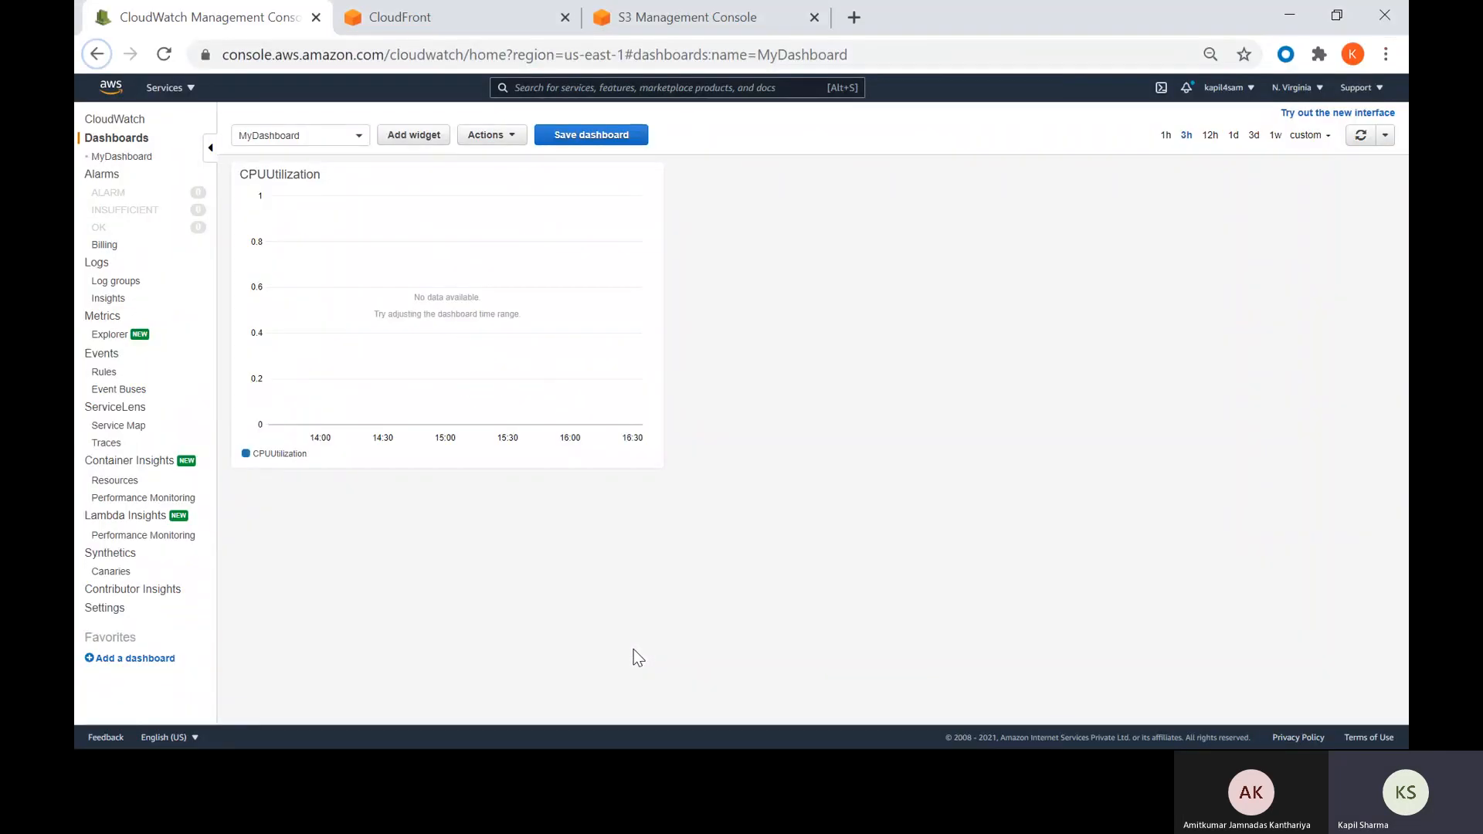
click(545, 89)
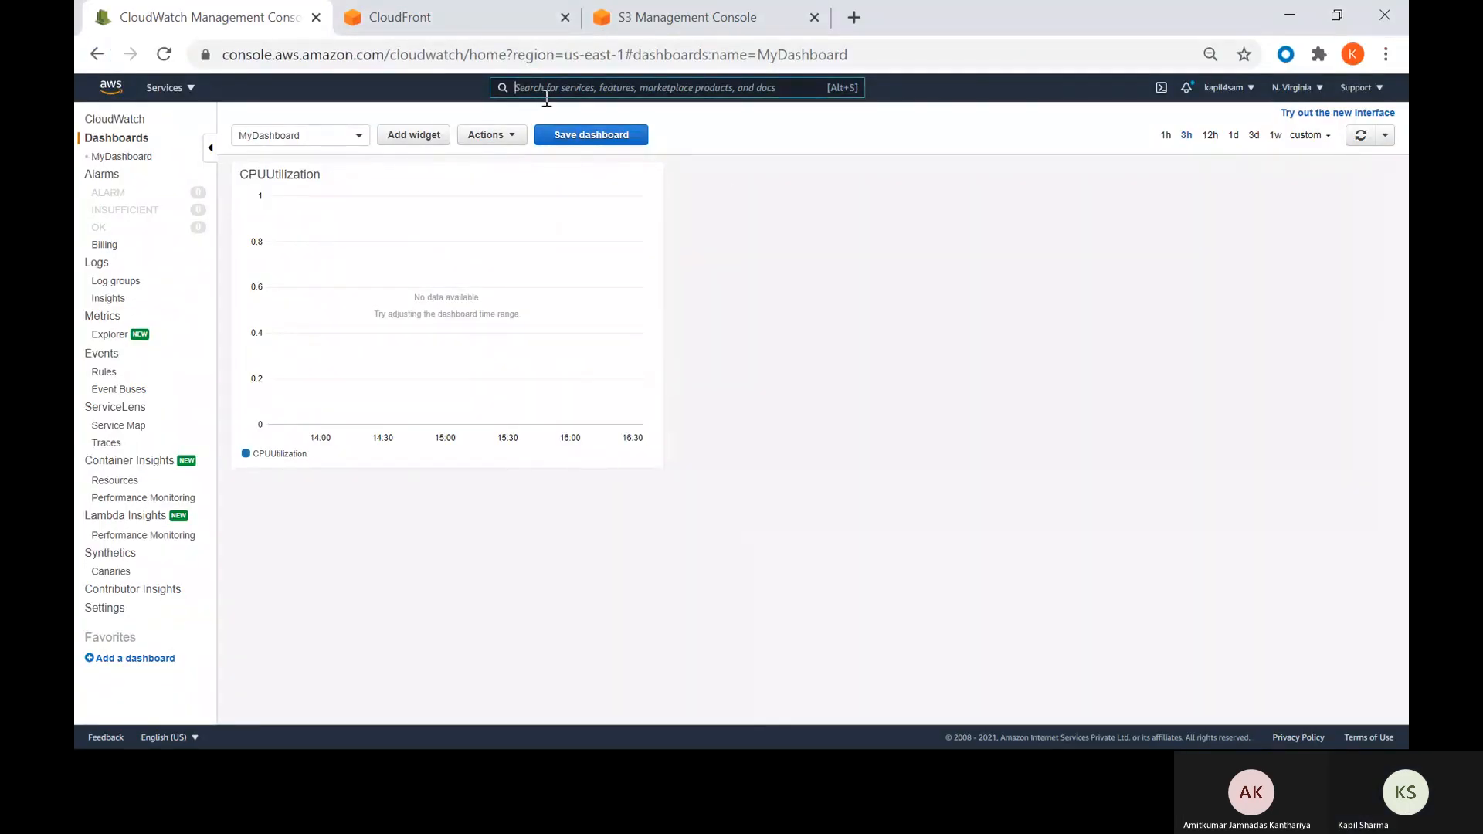
text(cloudt)
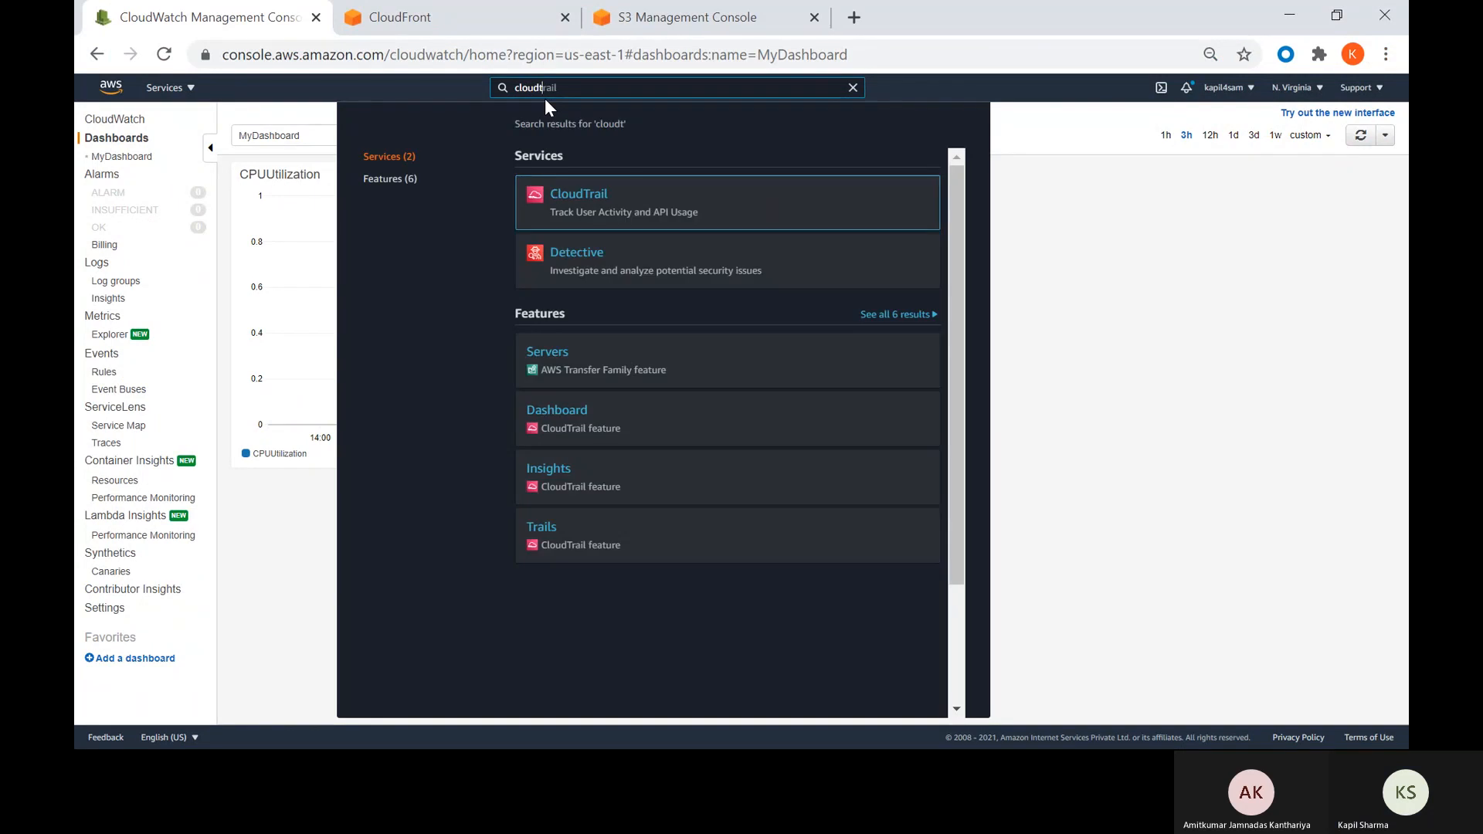
click(595, 196)
click(842, 168)
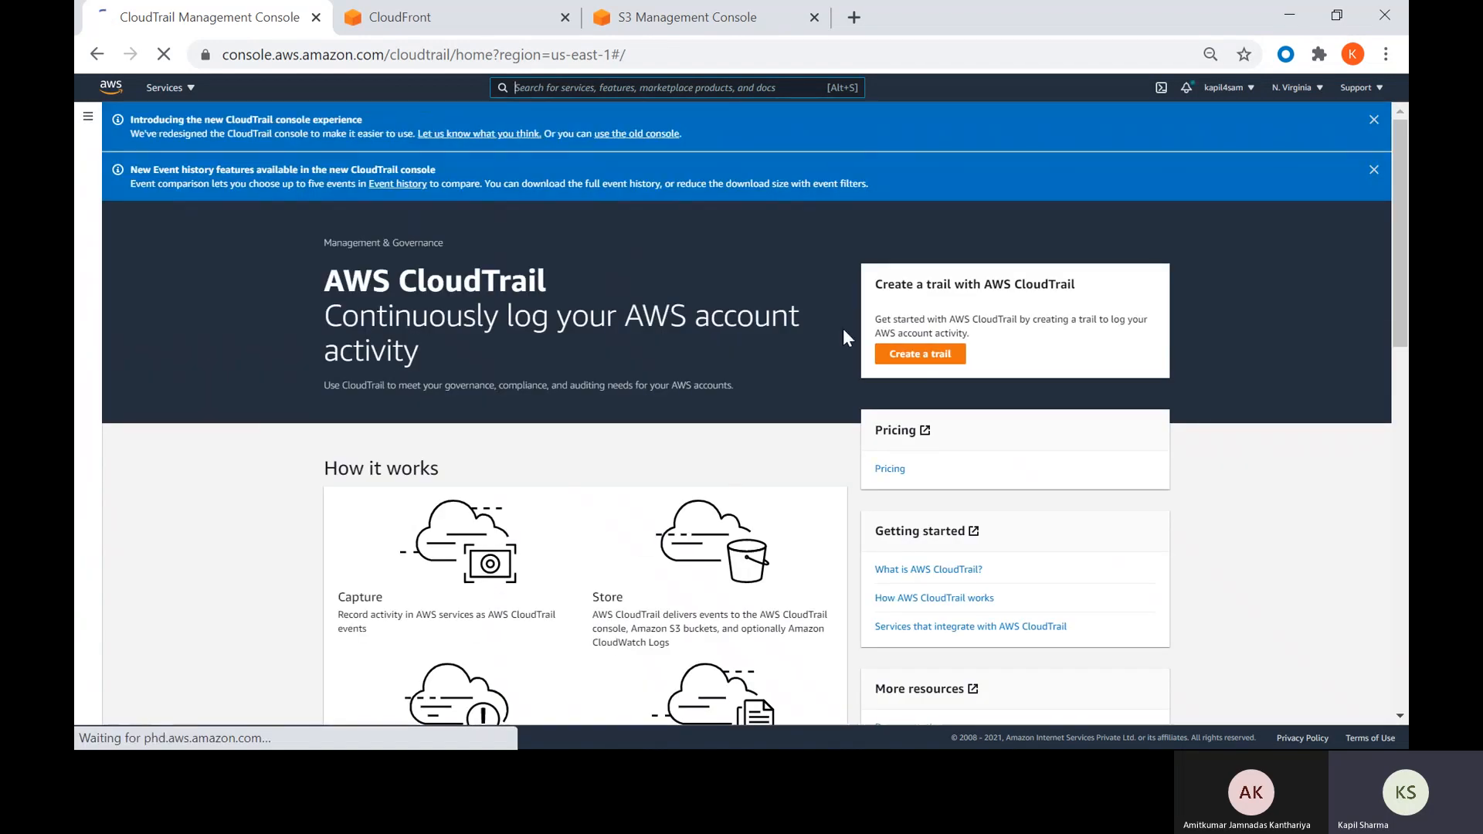
click(1375, 120)
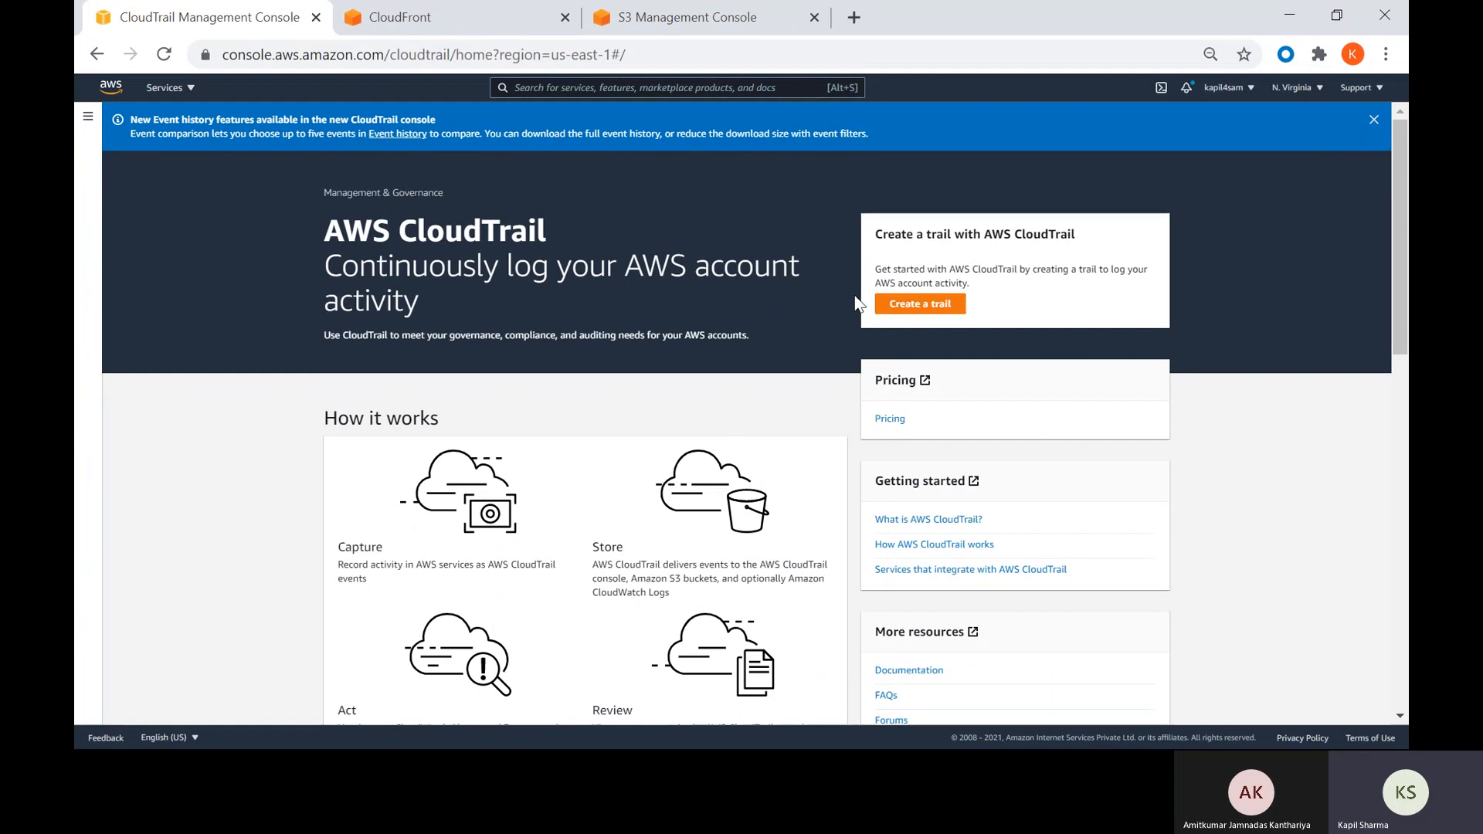
- Review the CloudTrail overview and the quick trail creation form, leaving the form without creating a trail
scroll(642, 398, down, 2)
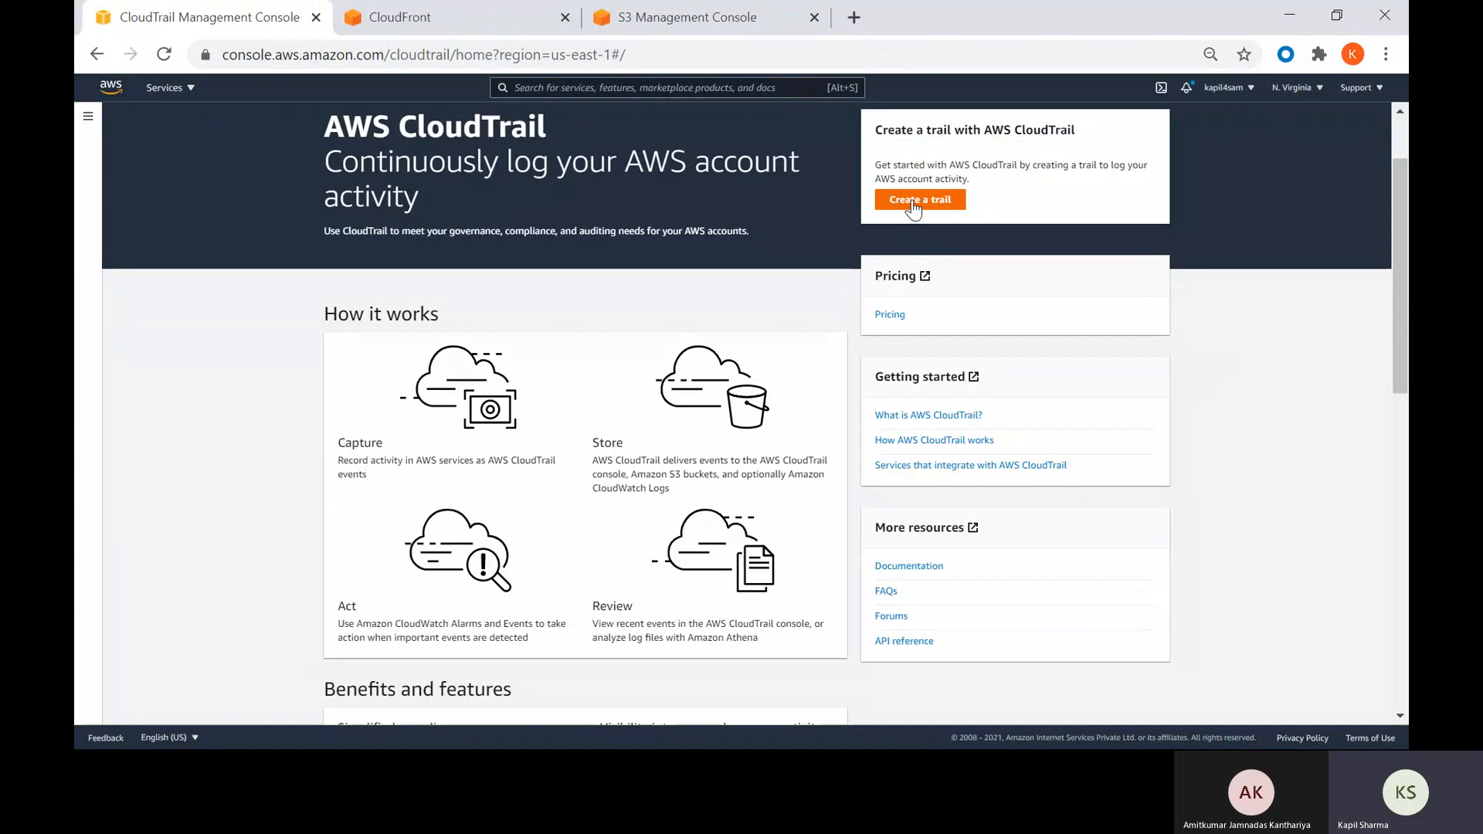
click(914, 202)
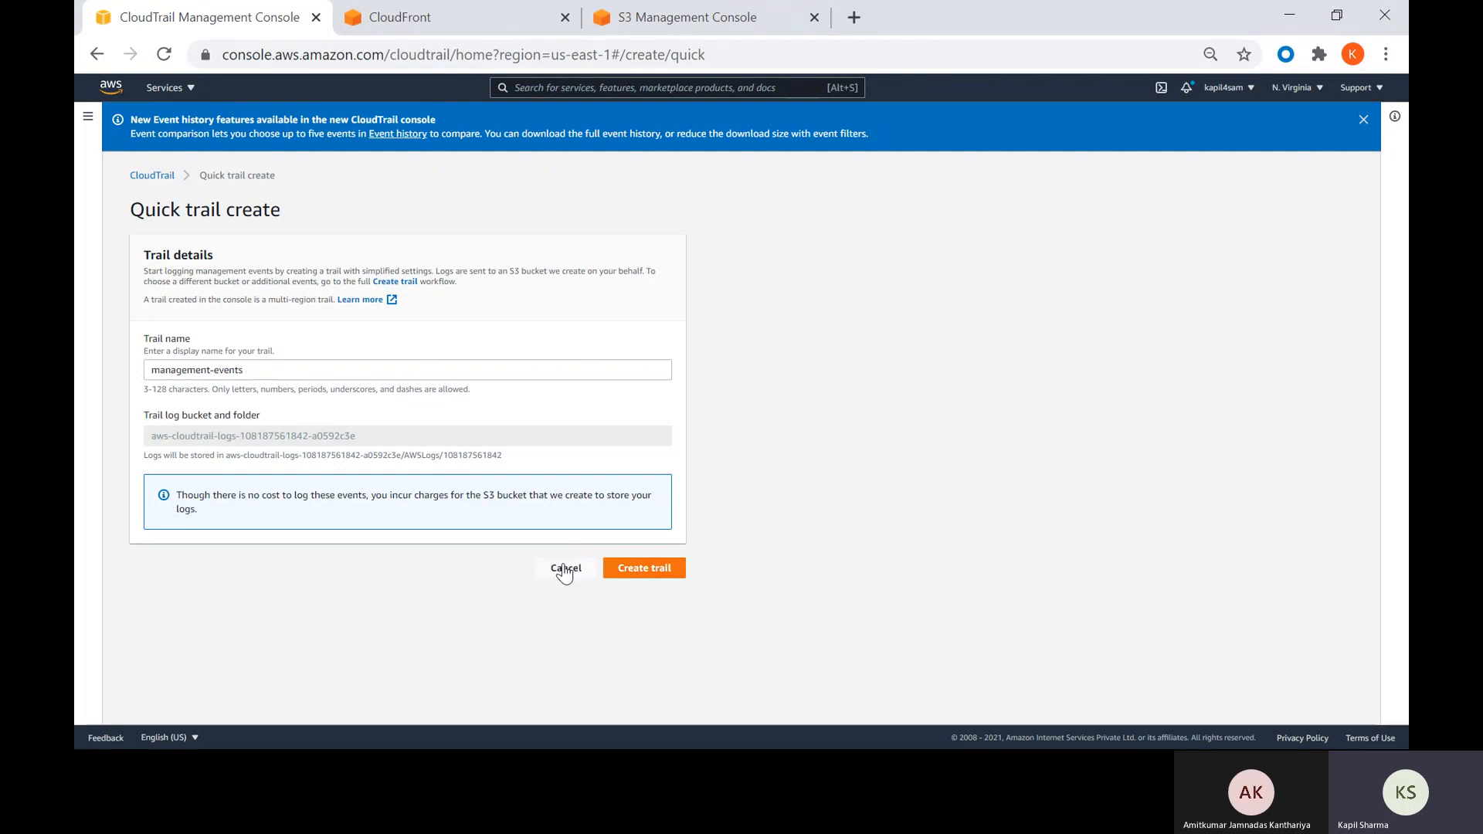
click(565, 569)
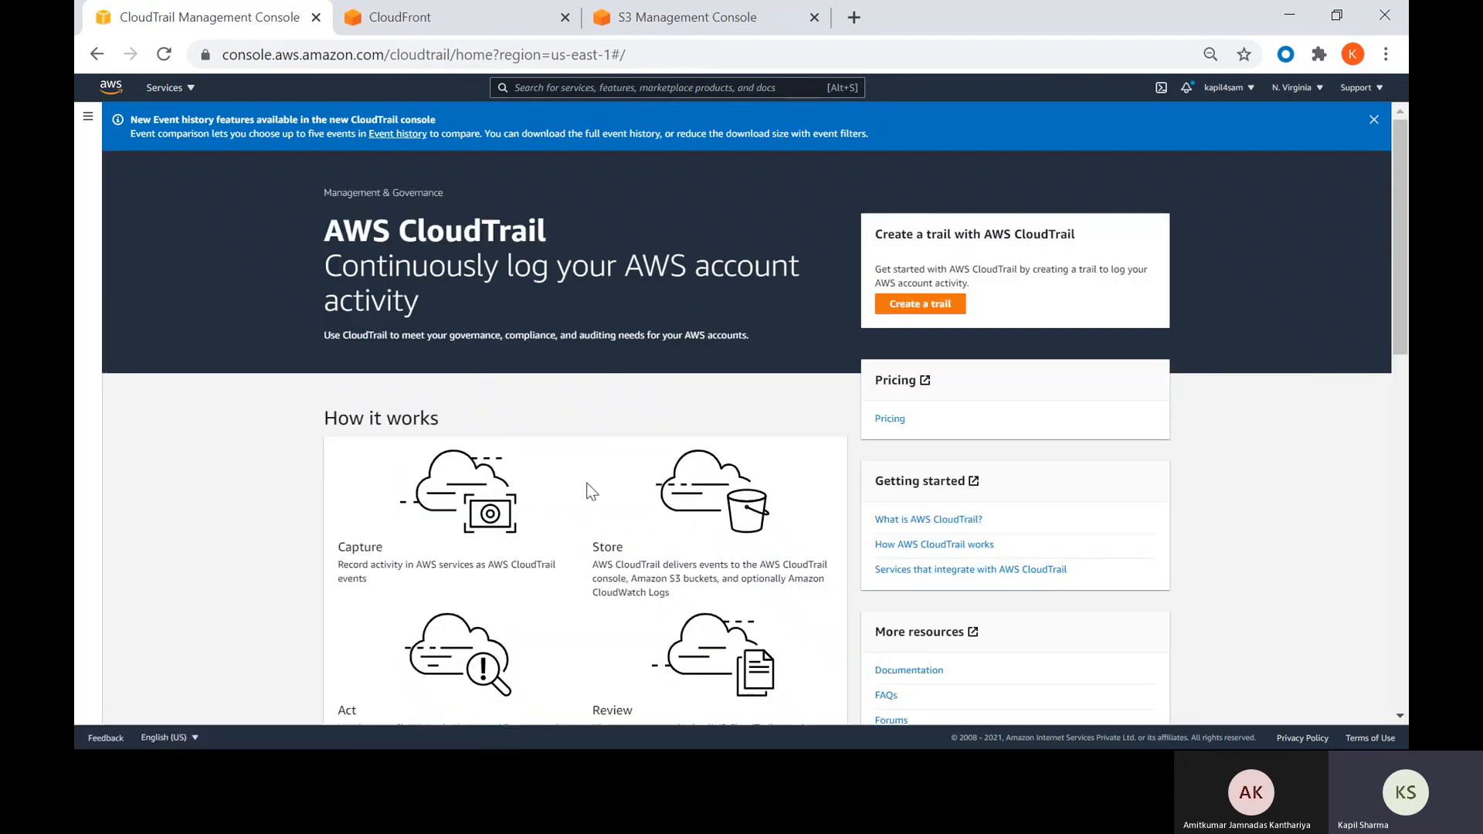